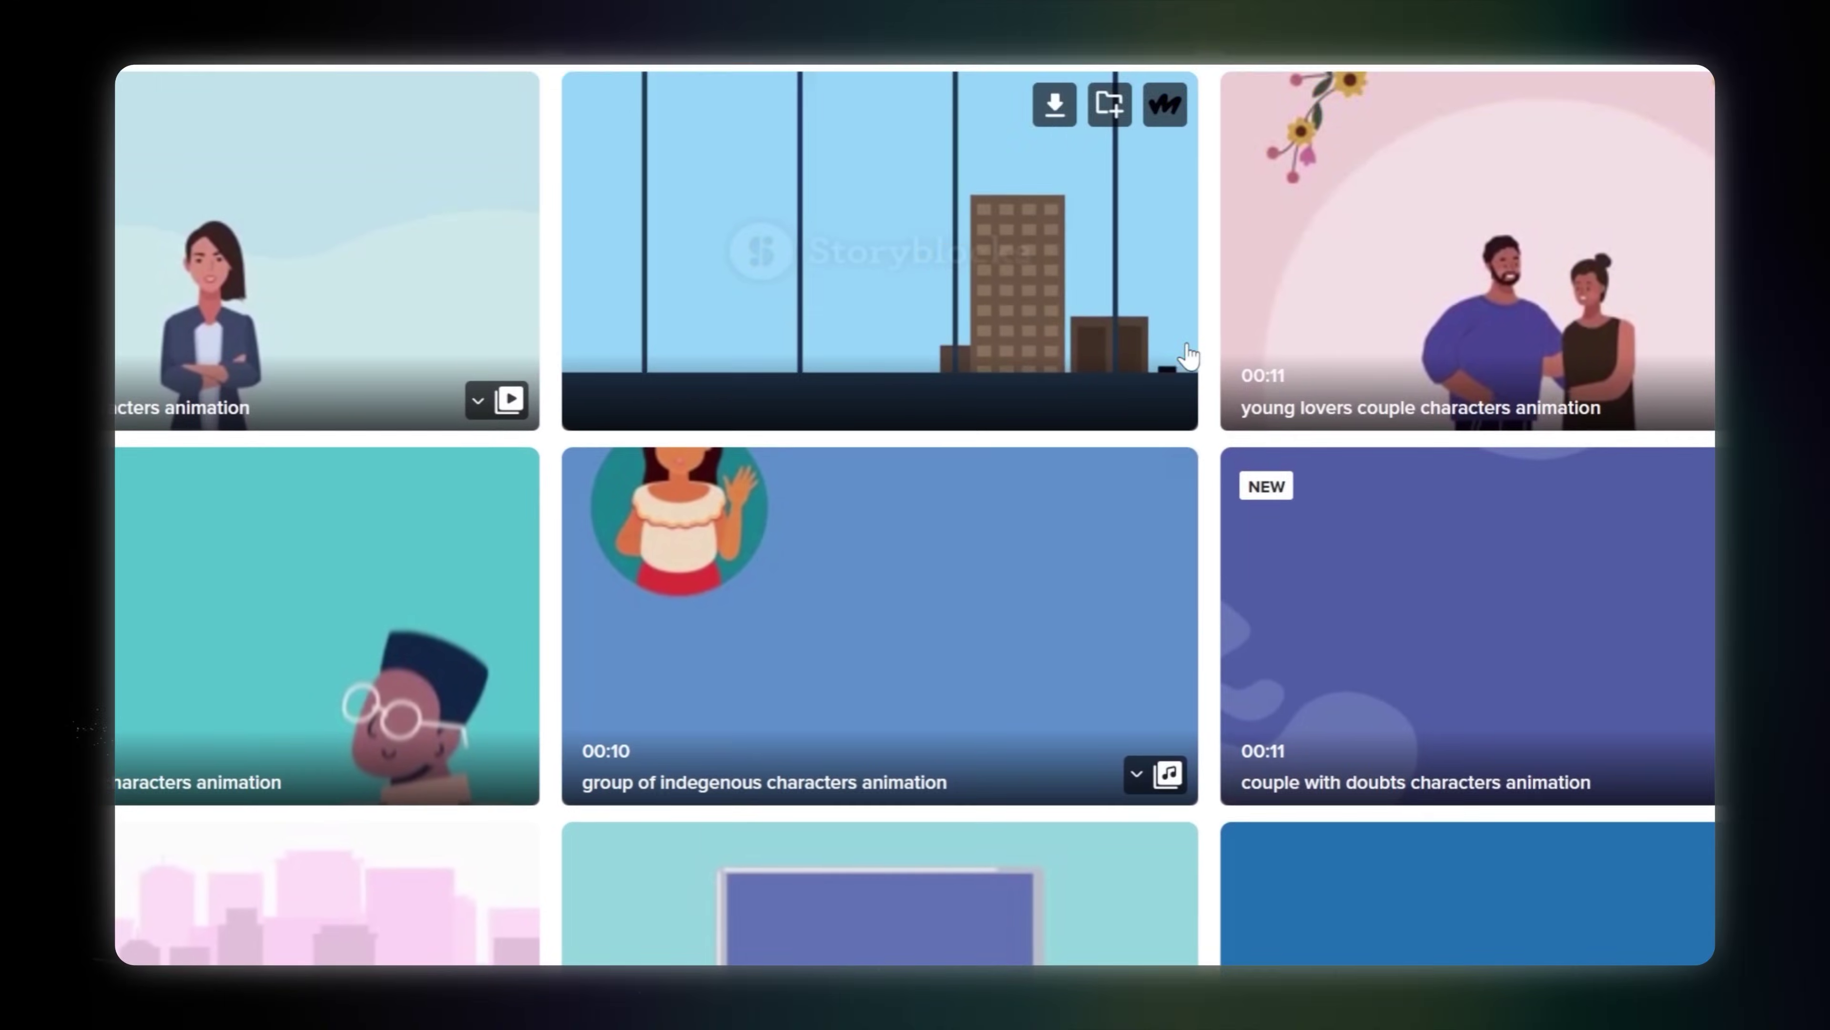
Step: Scroll through the Lucas AI Video Creator landing page to review its features
scroll(1187, 354, "down", 5)
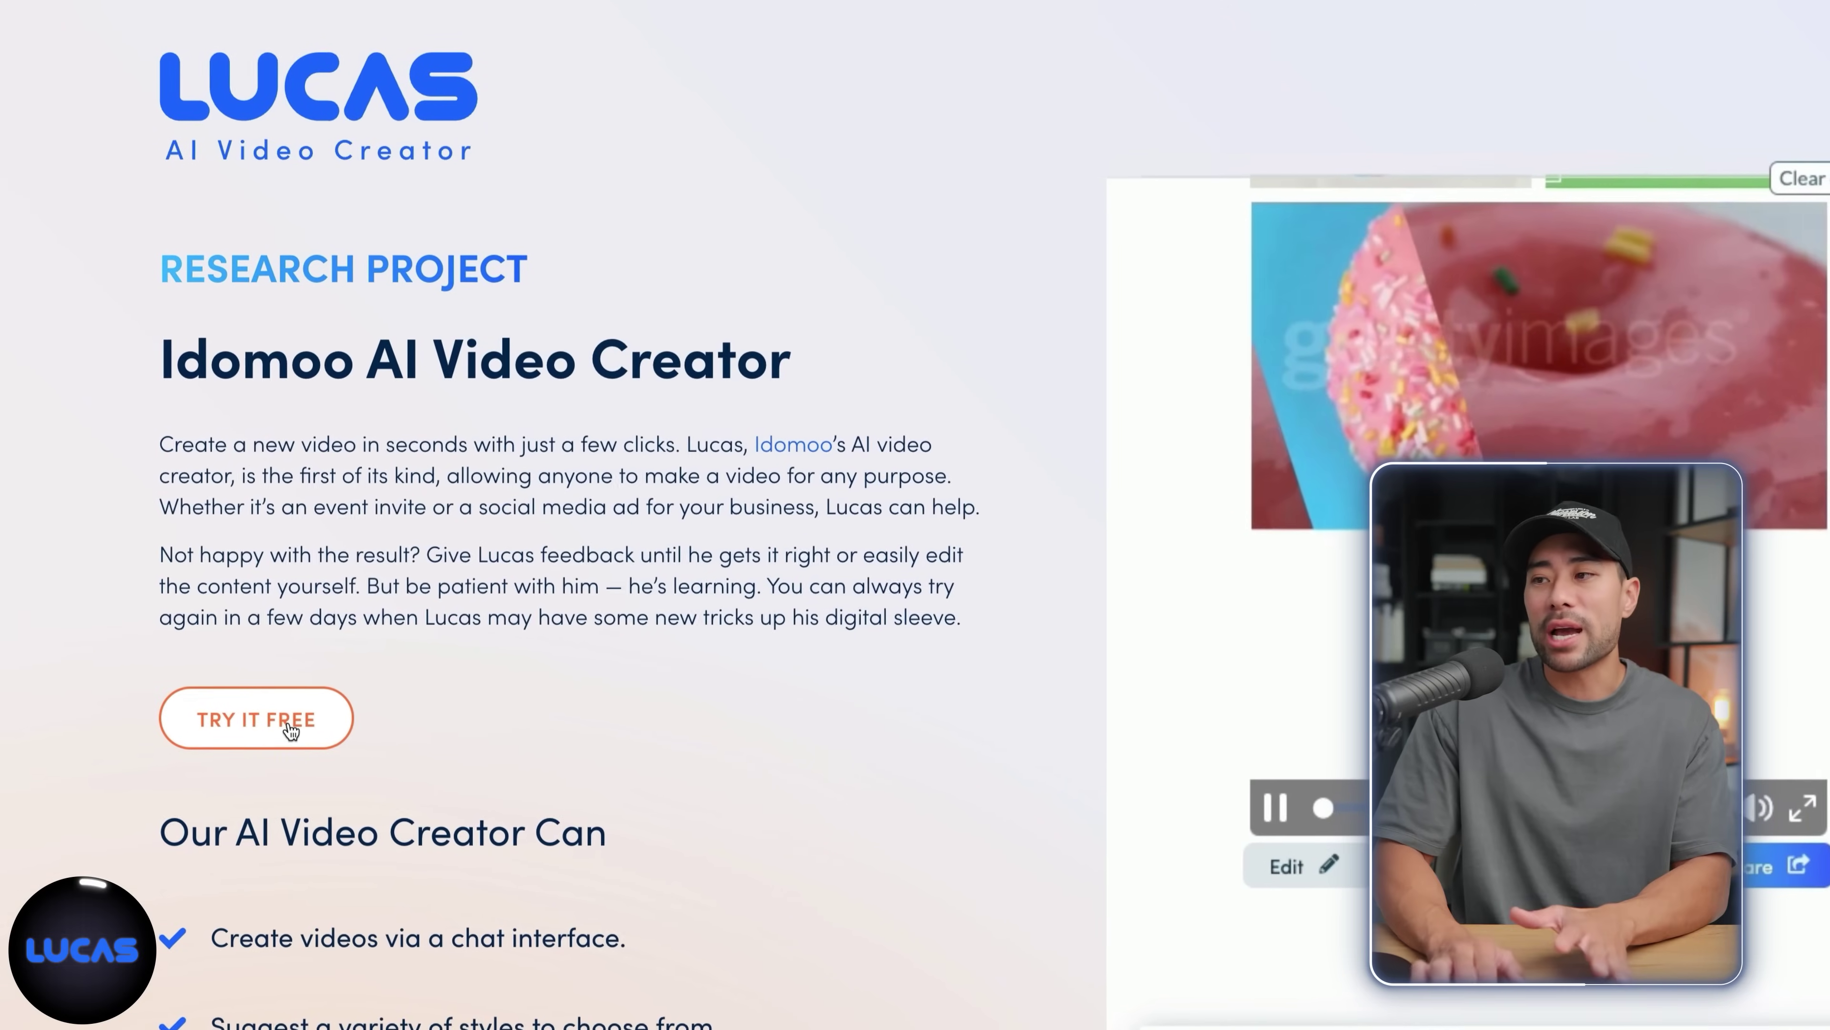
scroll(296, 743, "down", 2)
scroll(307, 748, "up", 3)
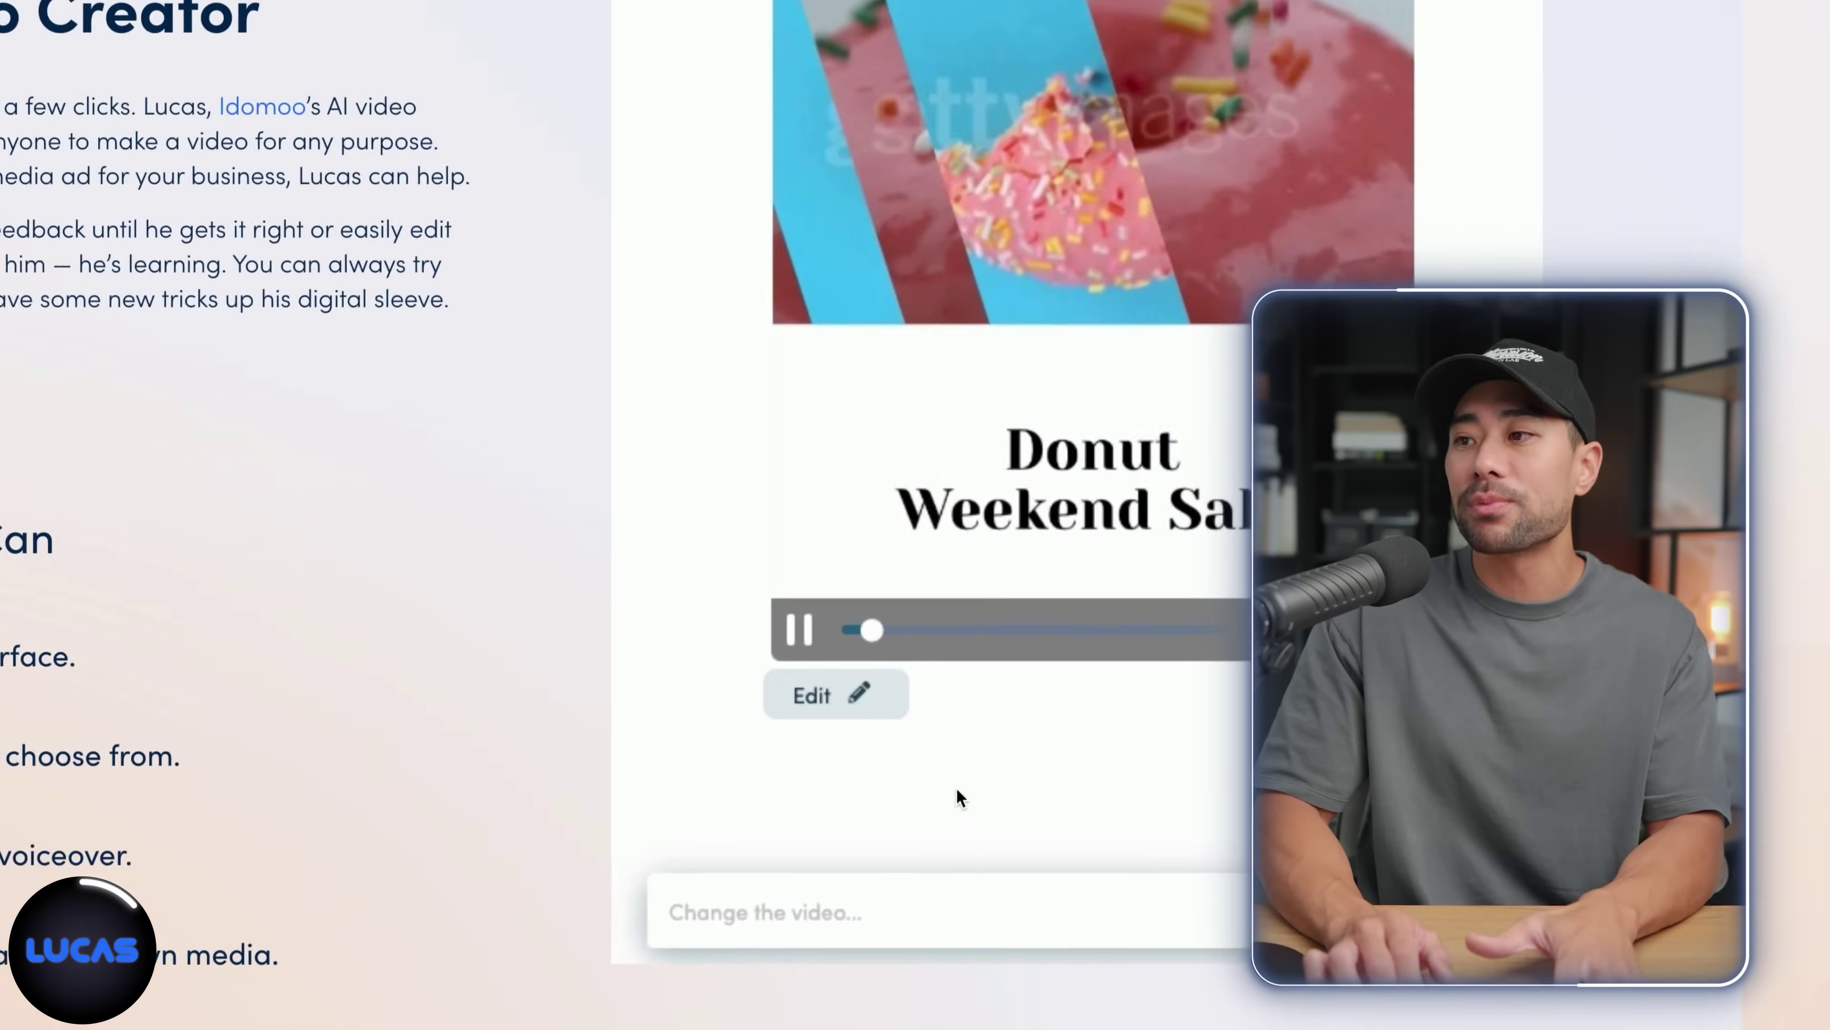
Step: Ask Lucas for a social media ad for the donut shop's 10% off weekend sale and generate it
type("M")
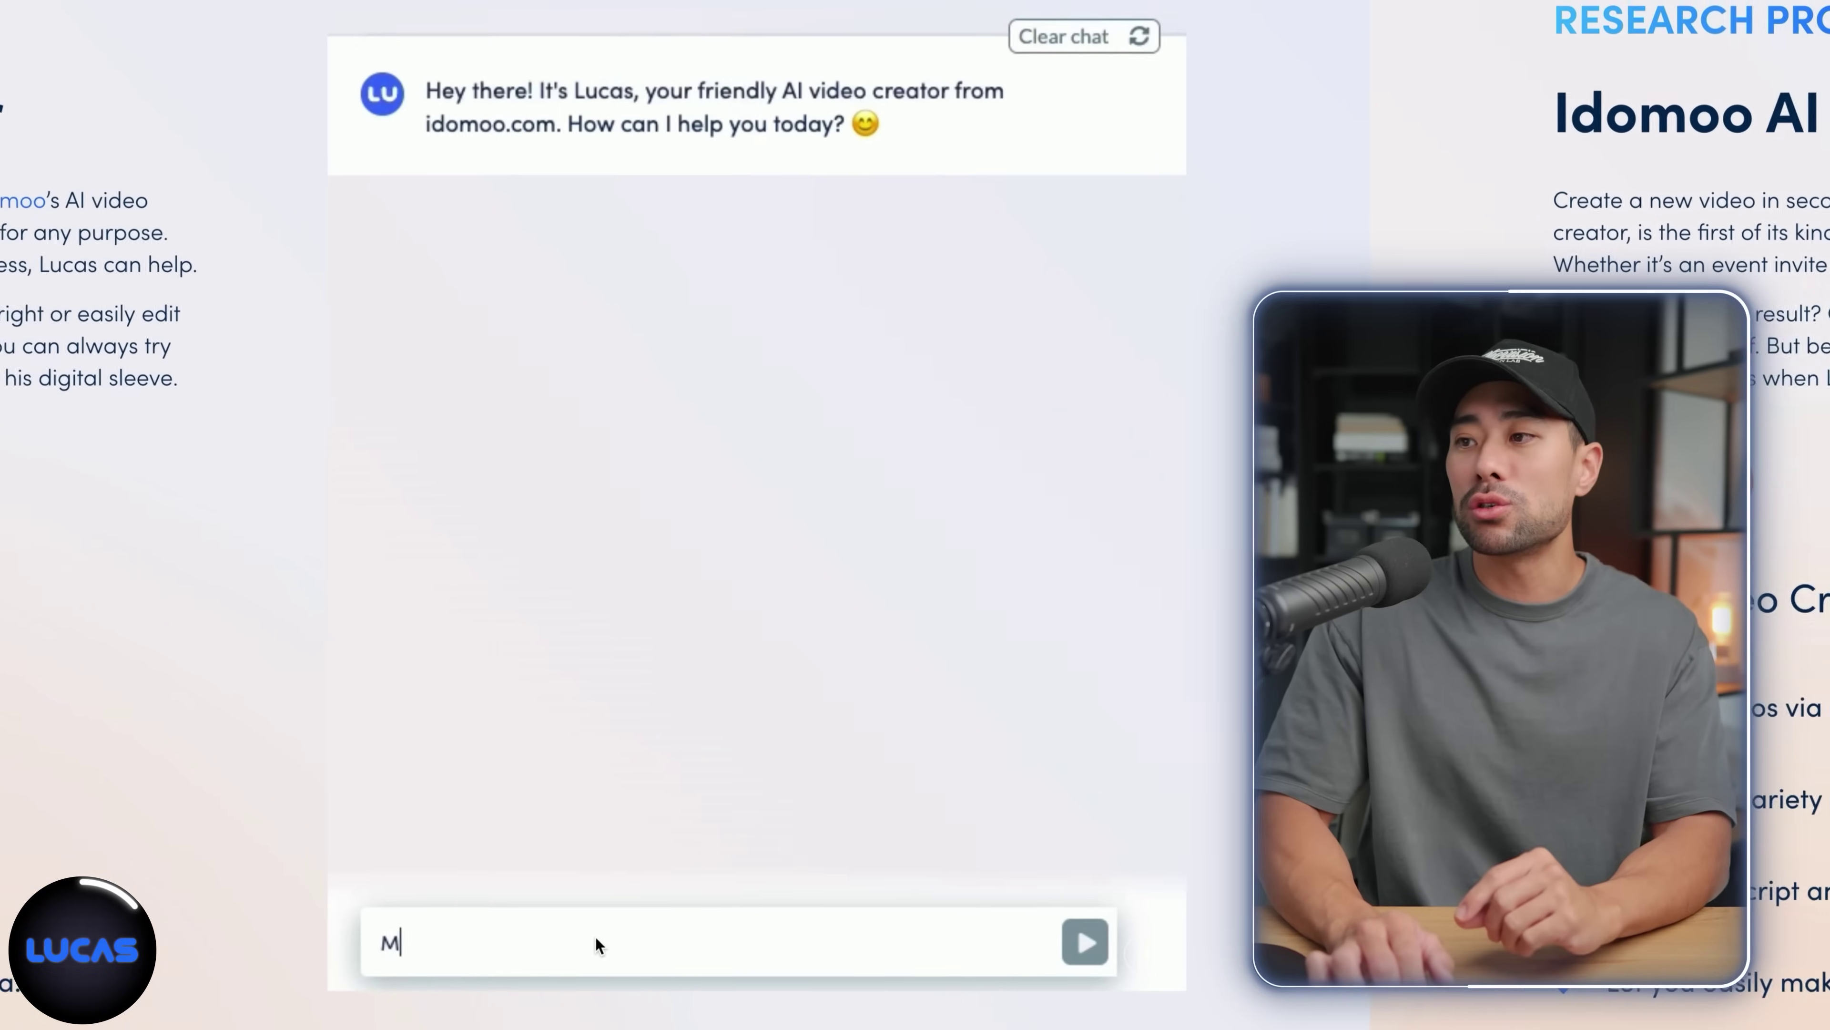
type("ake a social media ad for my ")
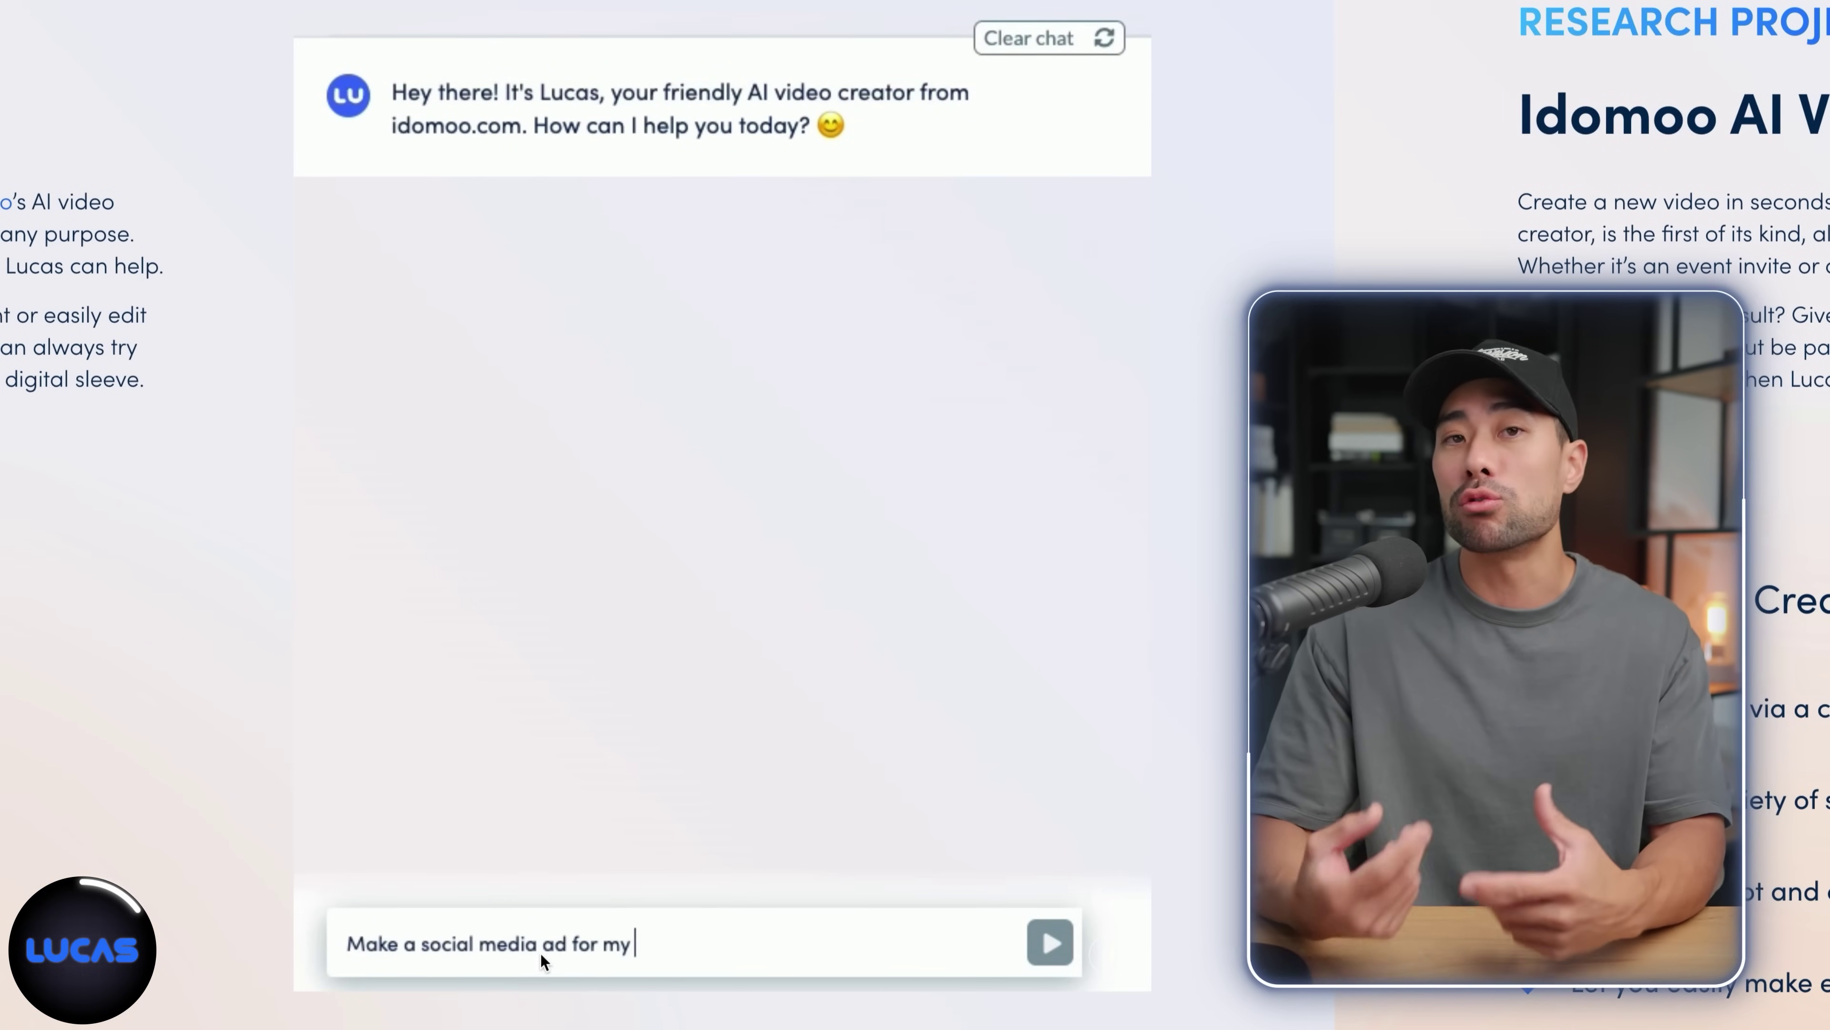
type("donut shop. We are having a ")
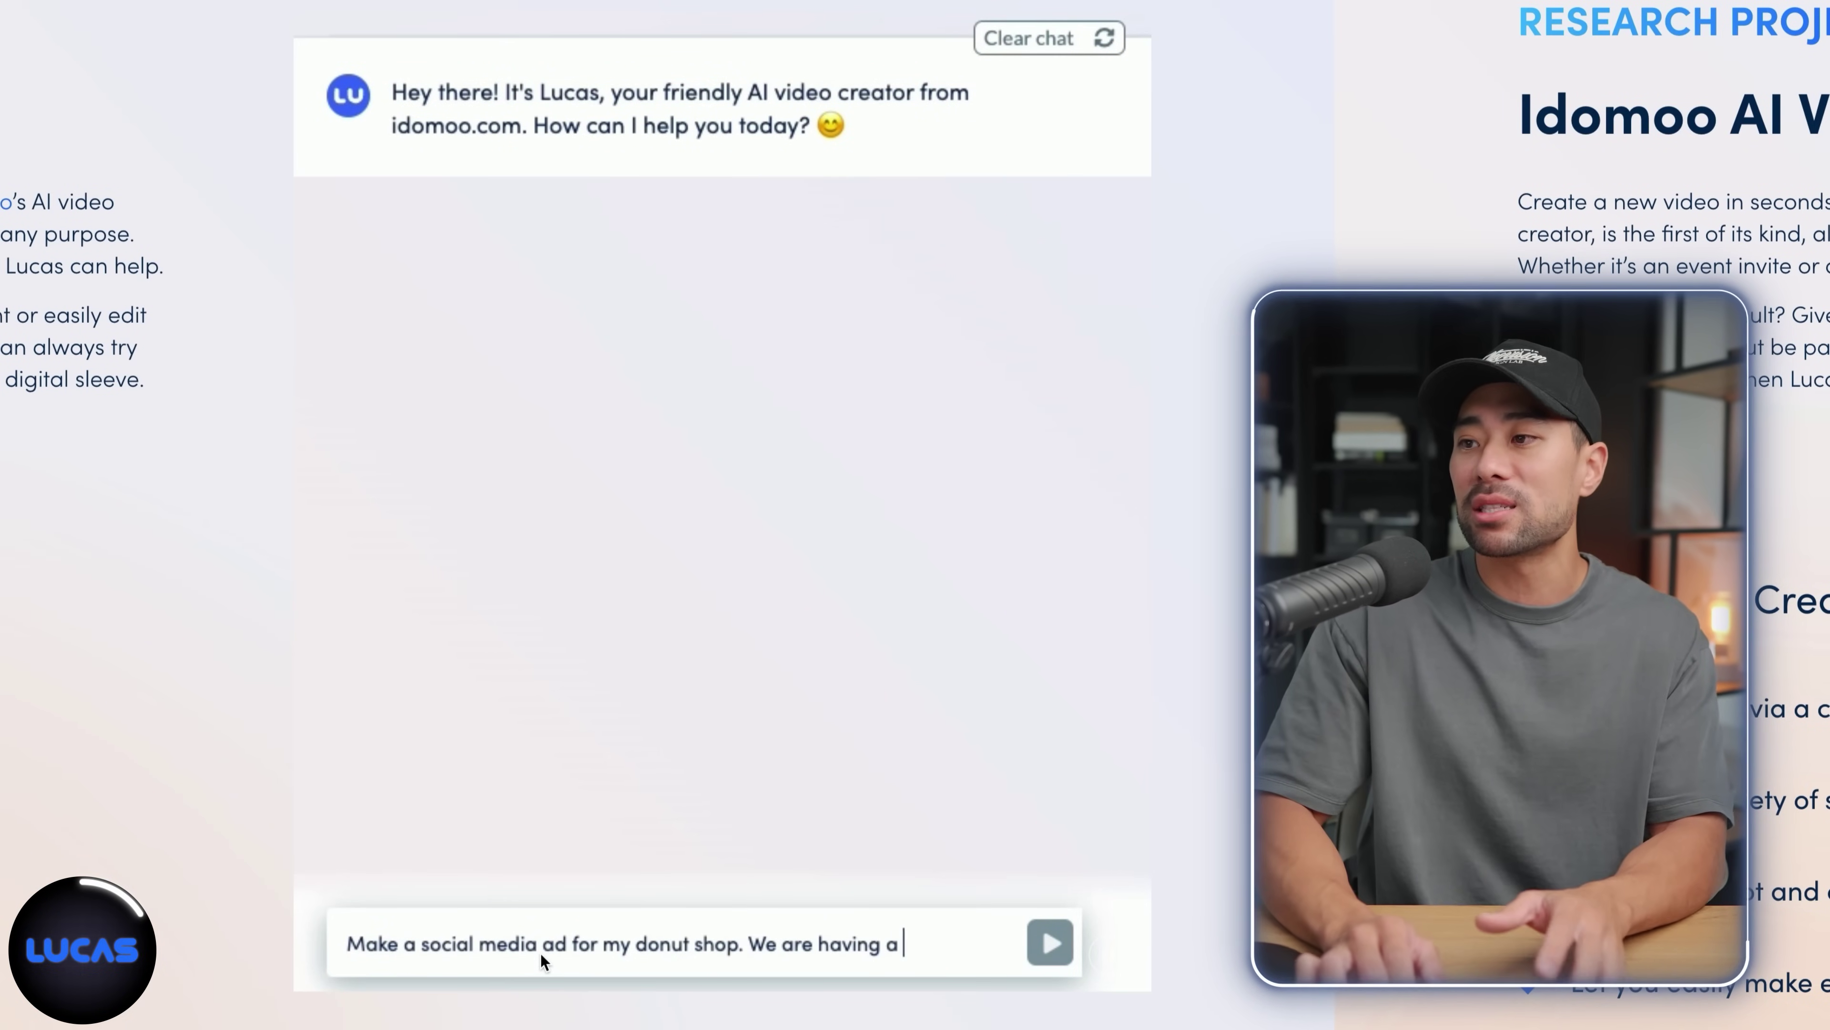
type("10% off sale this weekend")
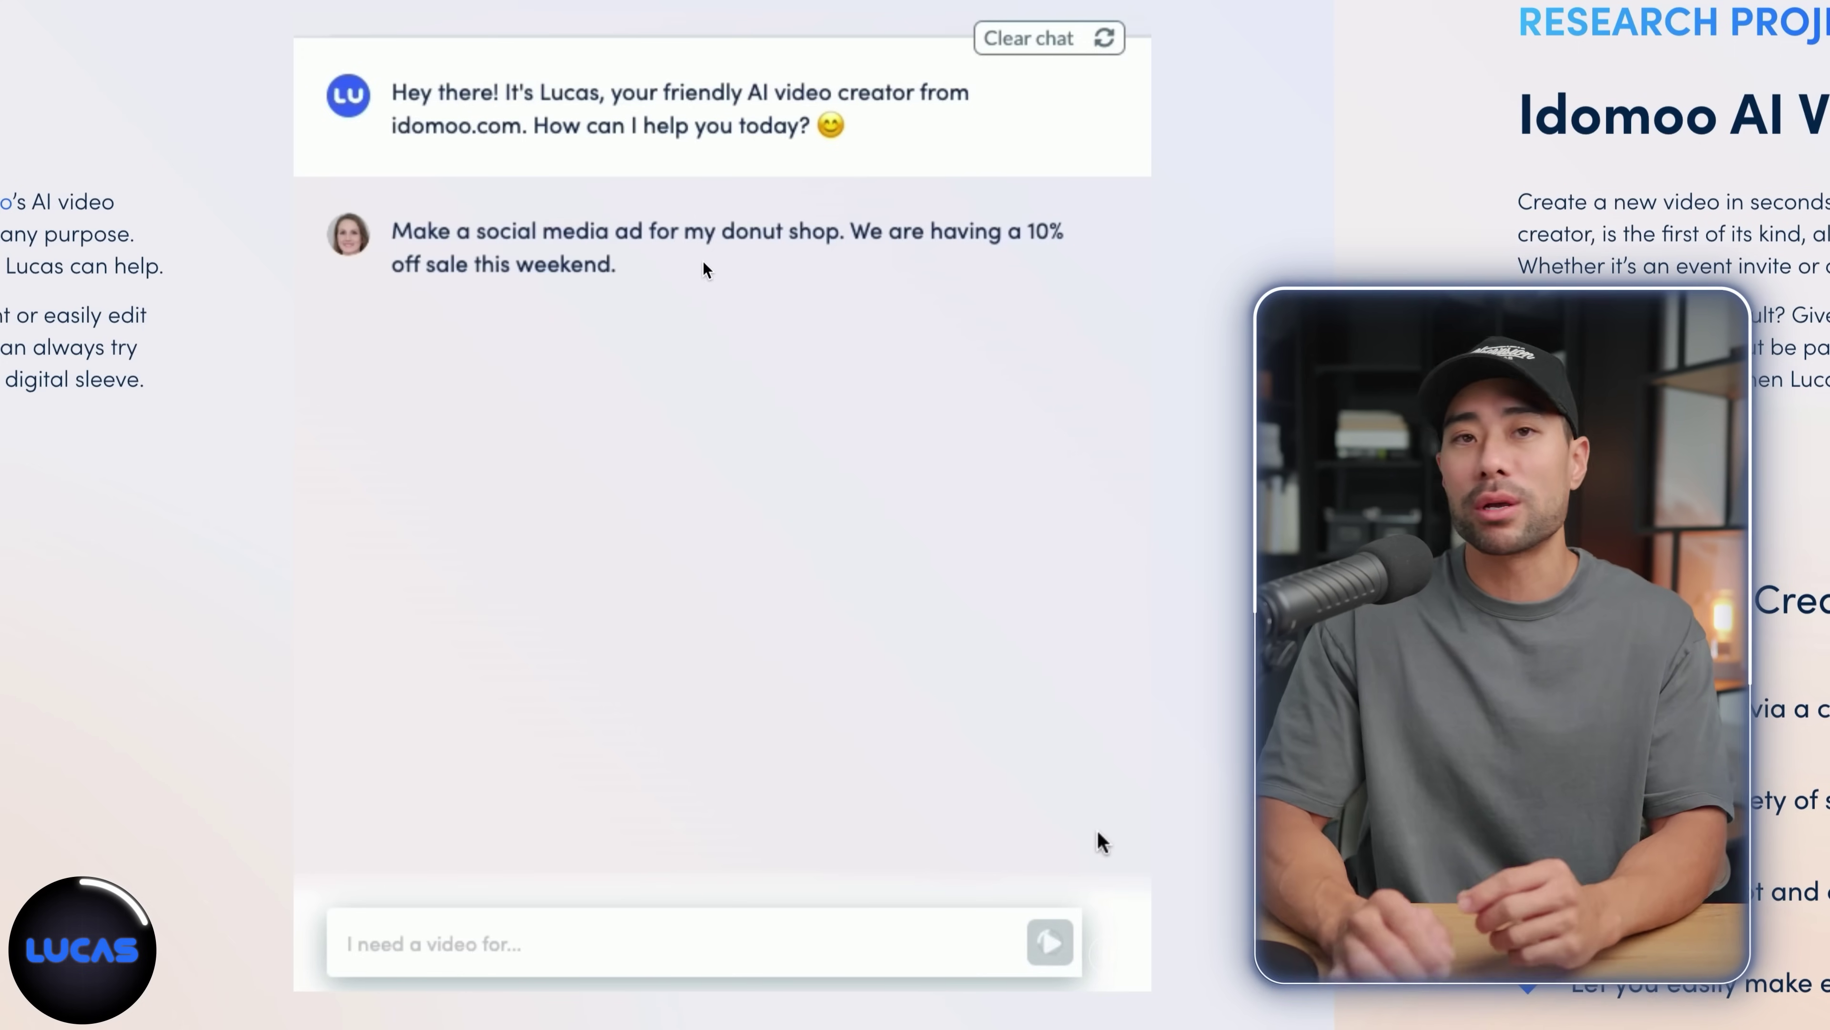
left_click(802, 683)
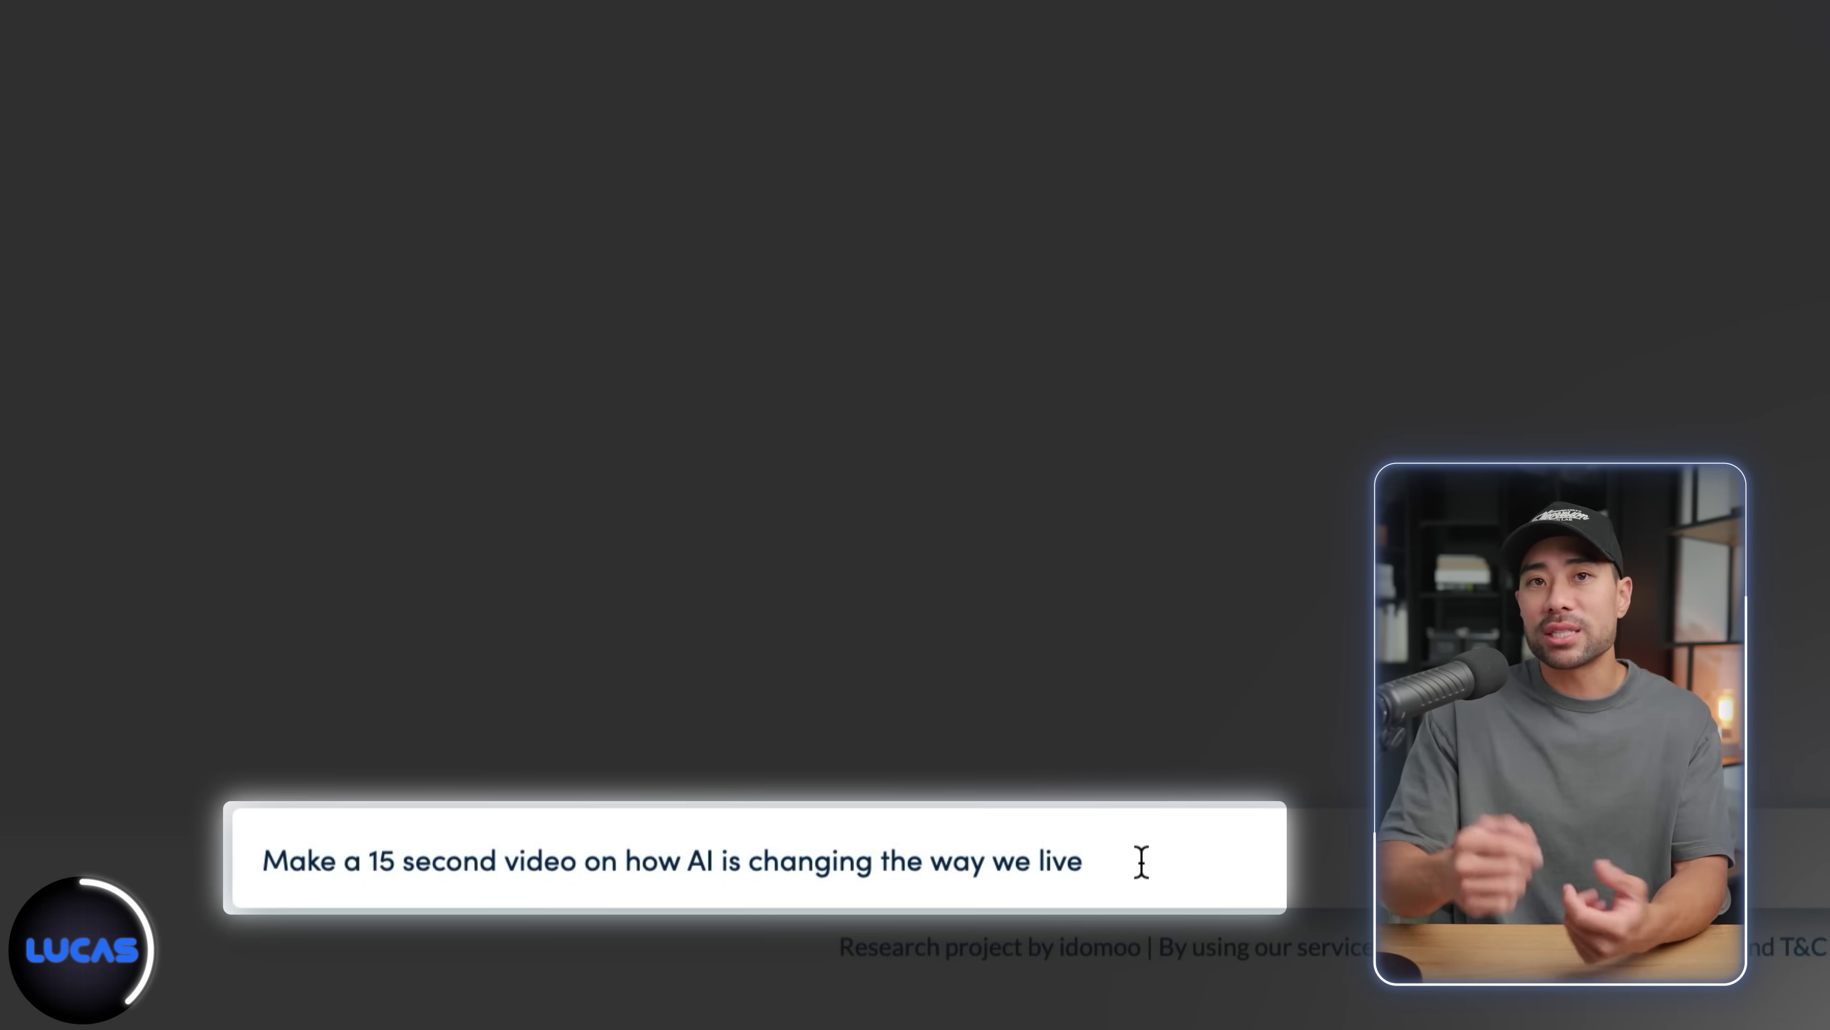
Step: Send the 15-second AI video request and generate videos from 'The AI Revolution' idea
key("Return")
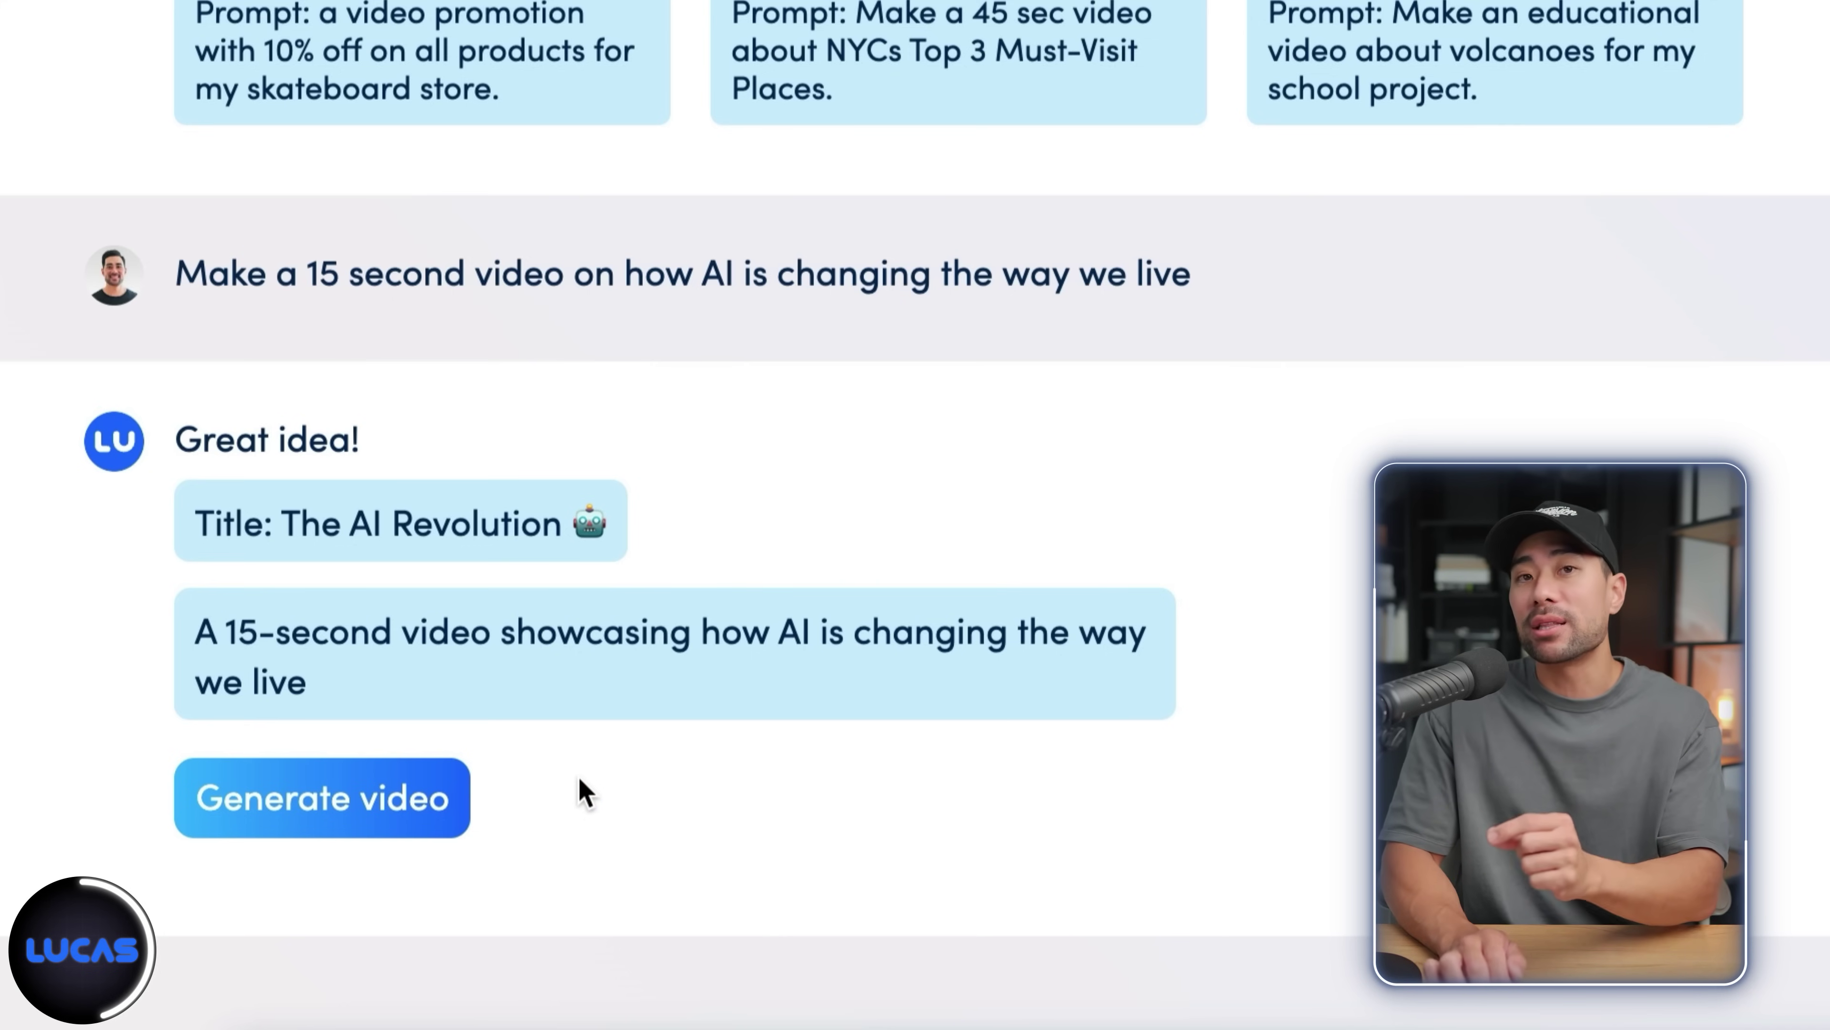
left_click(395, 820)
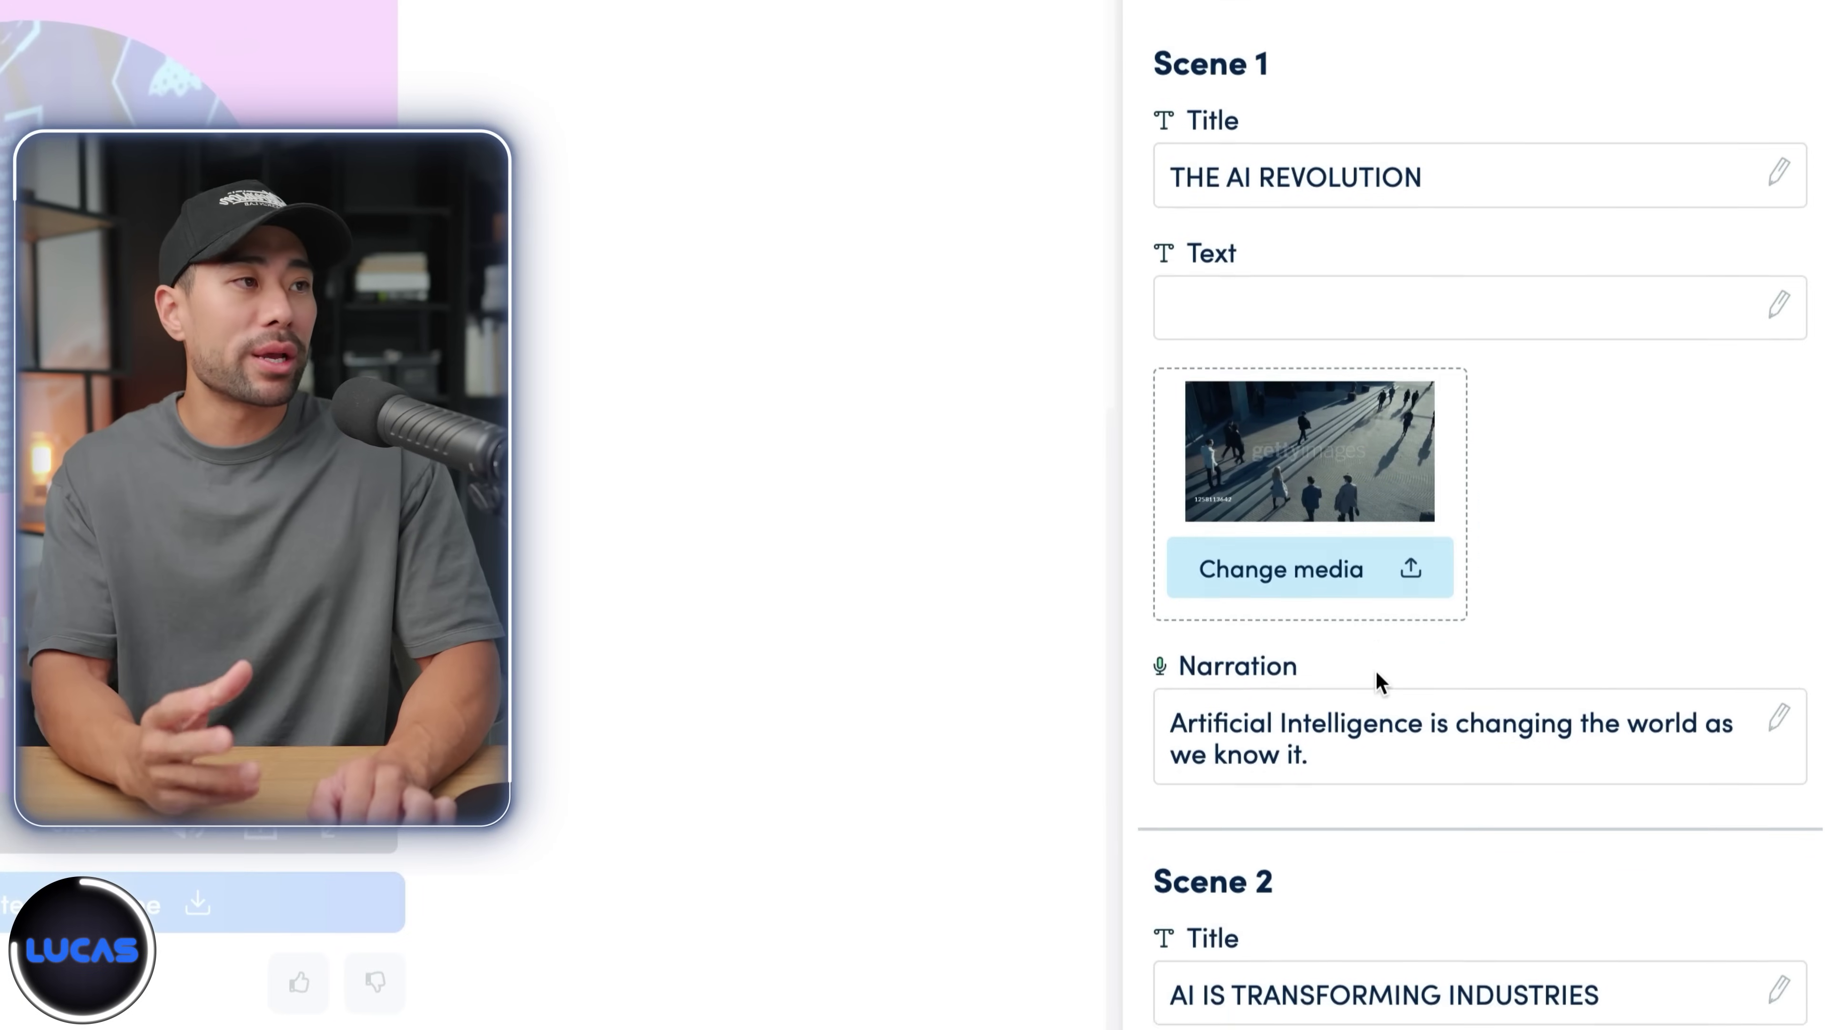
Step: Scroll through the Scene 1–4 title, text, media and narration fields in the editor
scroll(1331, 351, "down", 3)
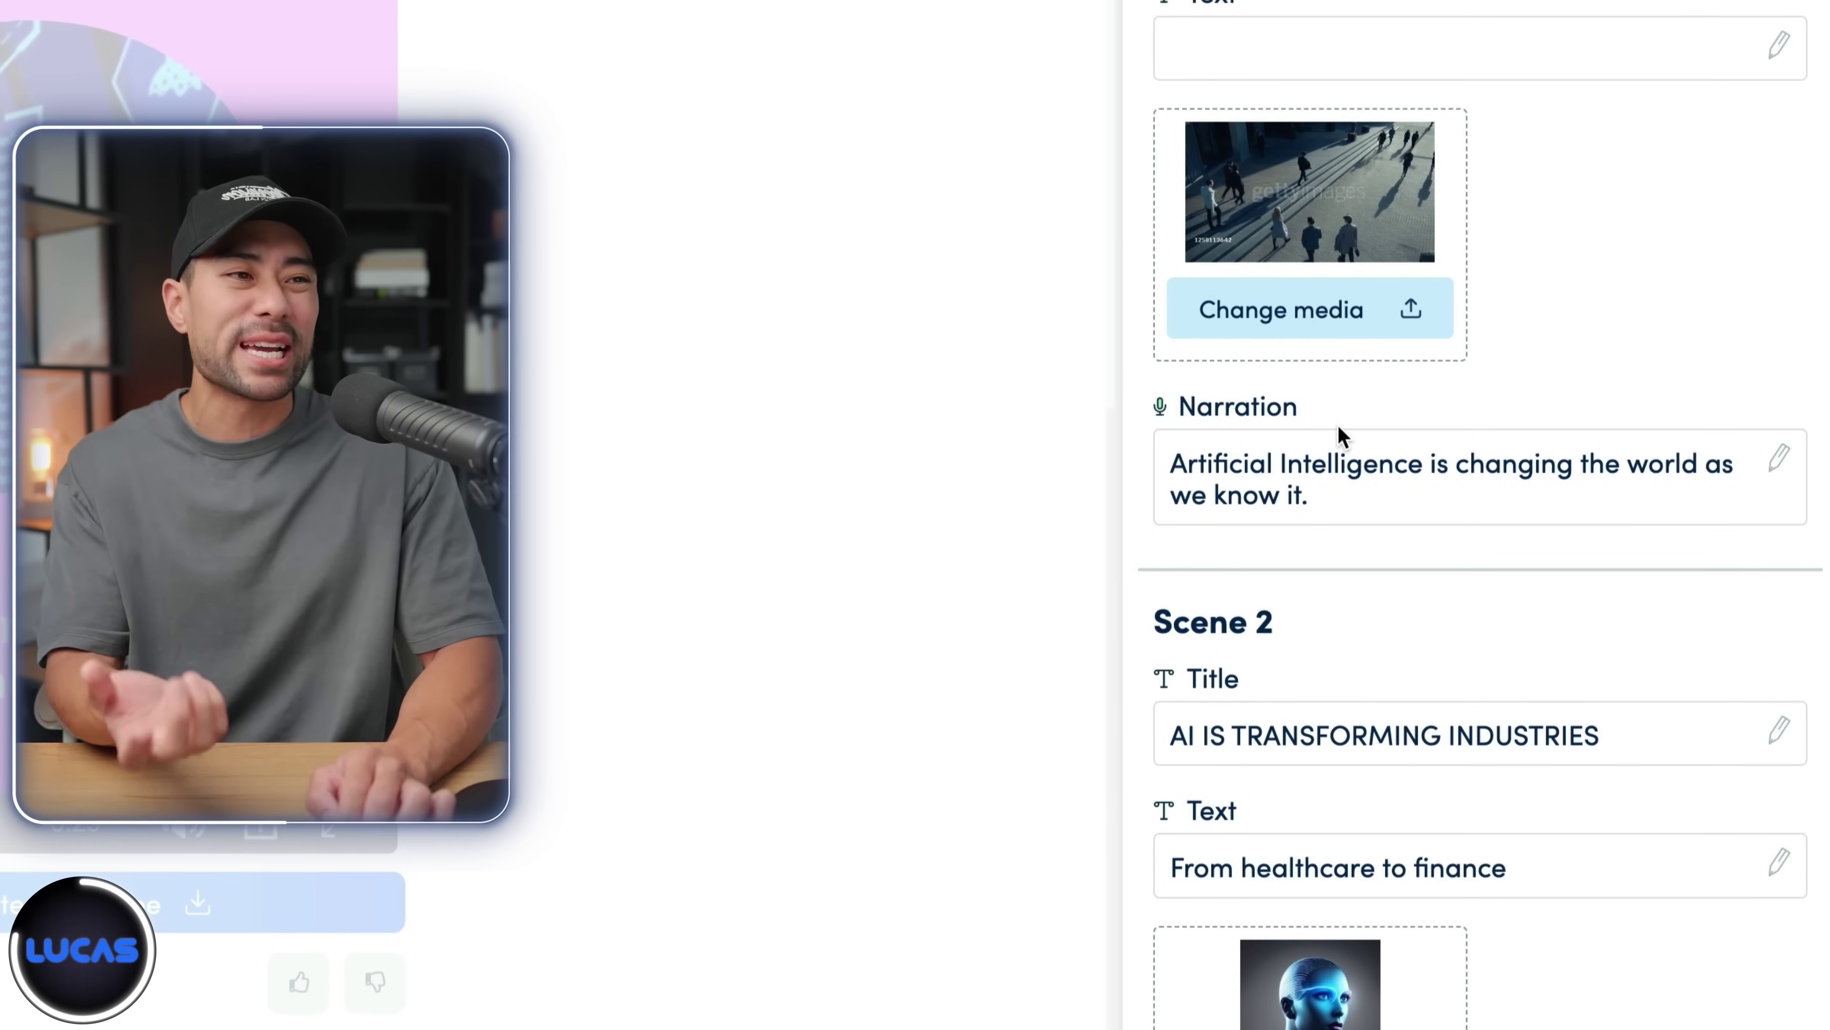
scroll(1423, 653, "down", 8)
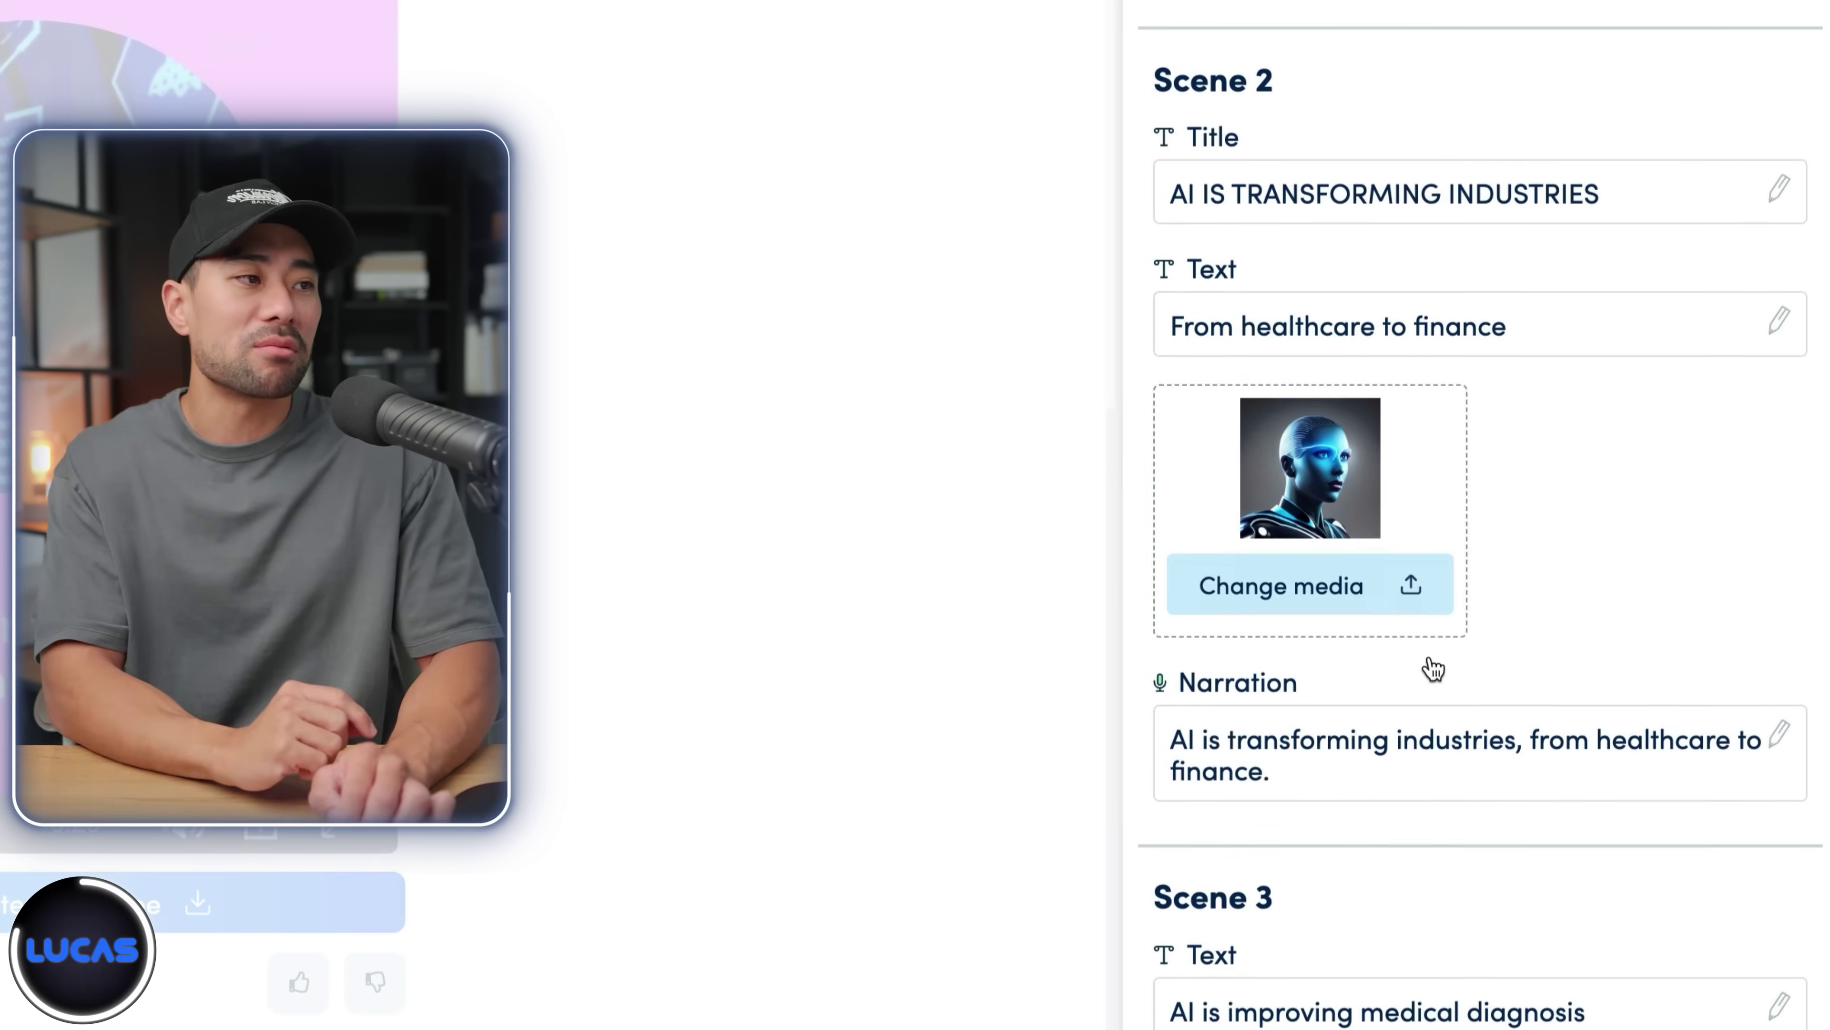
scroll(1432, 670, "down", 1)
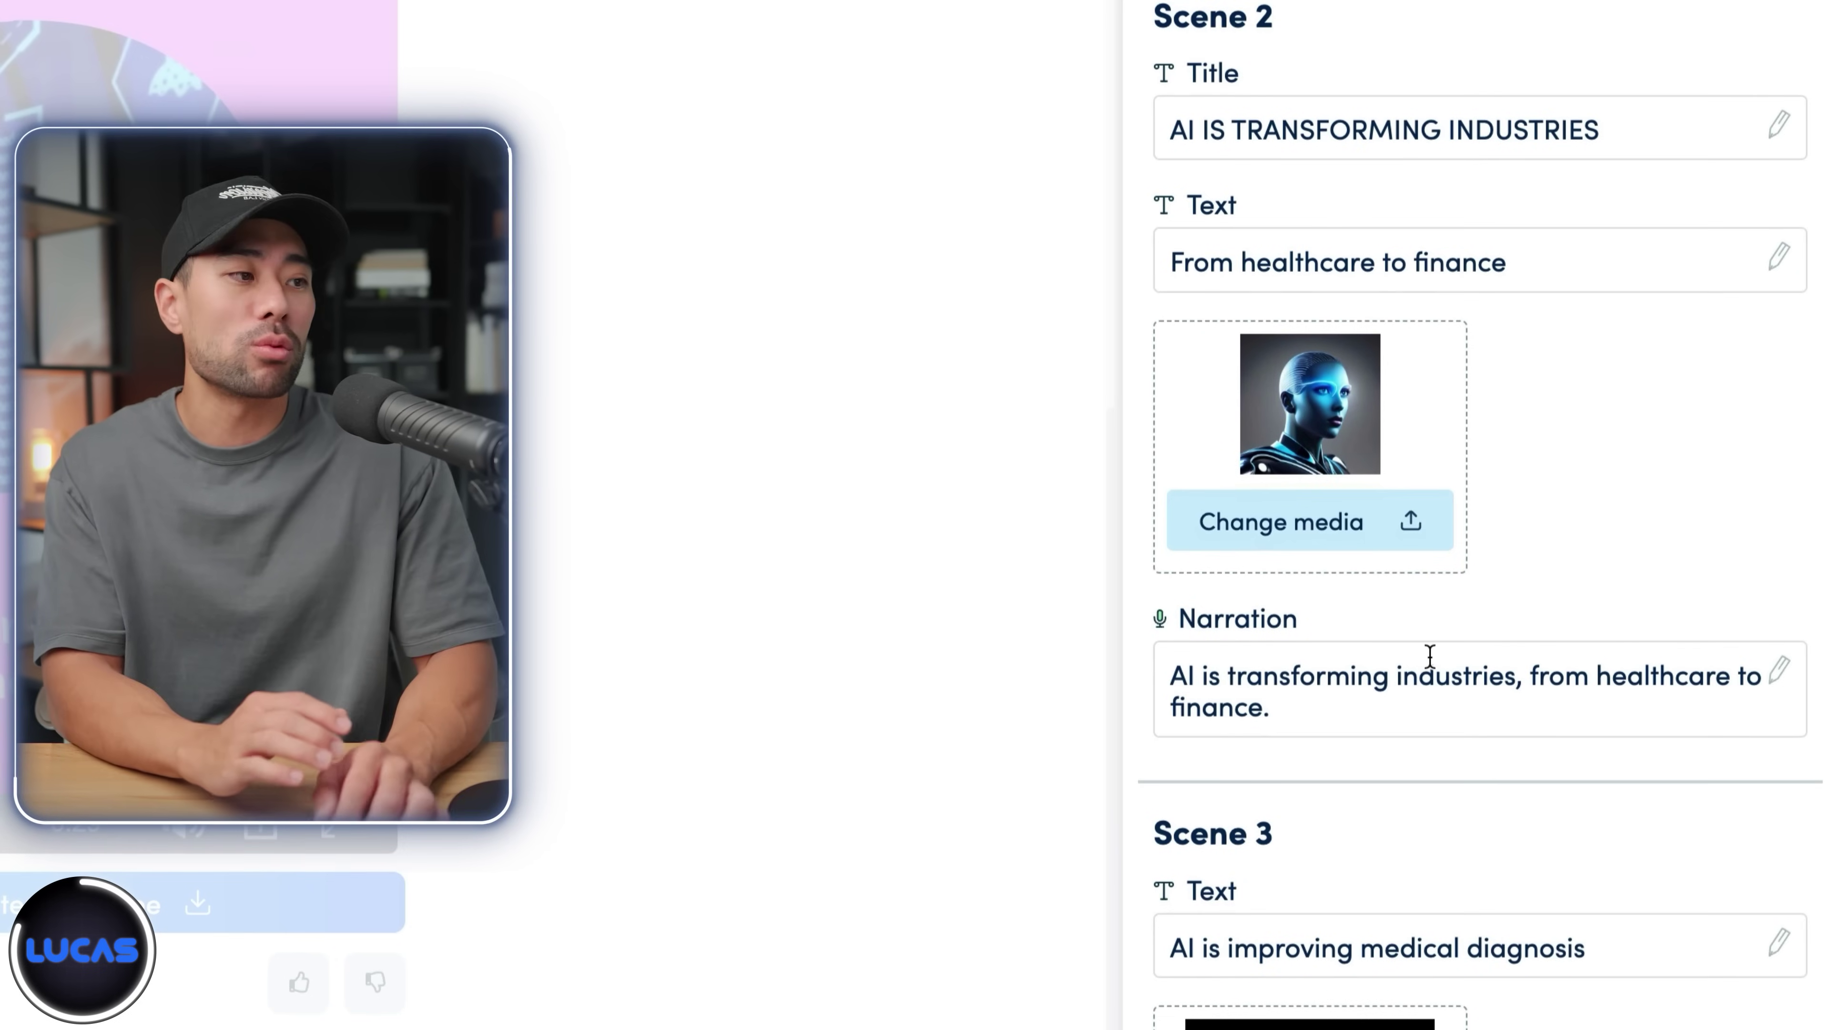
scroll(1430, 656, "down", 5)
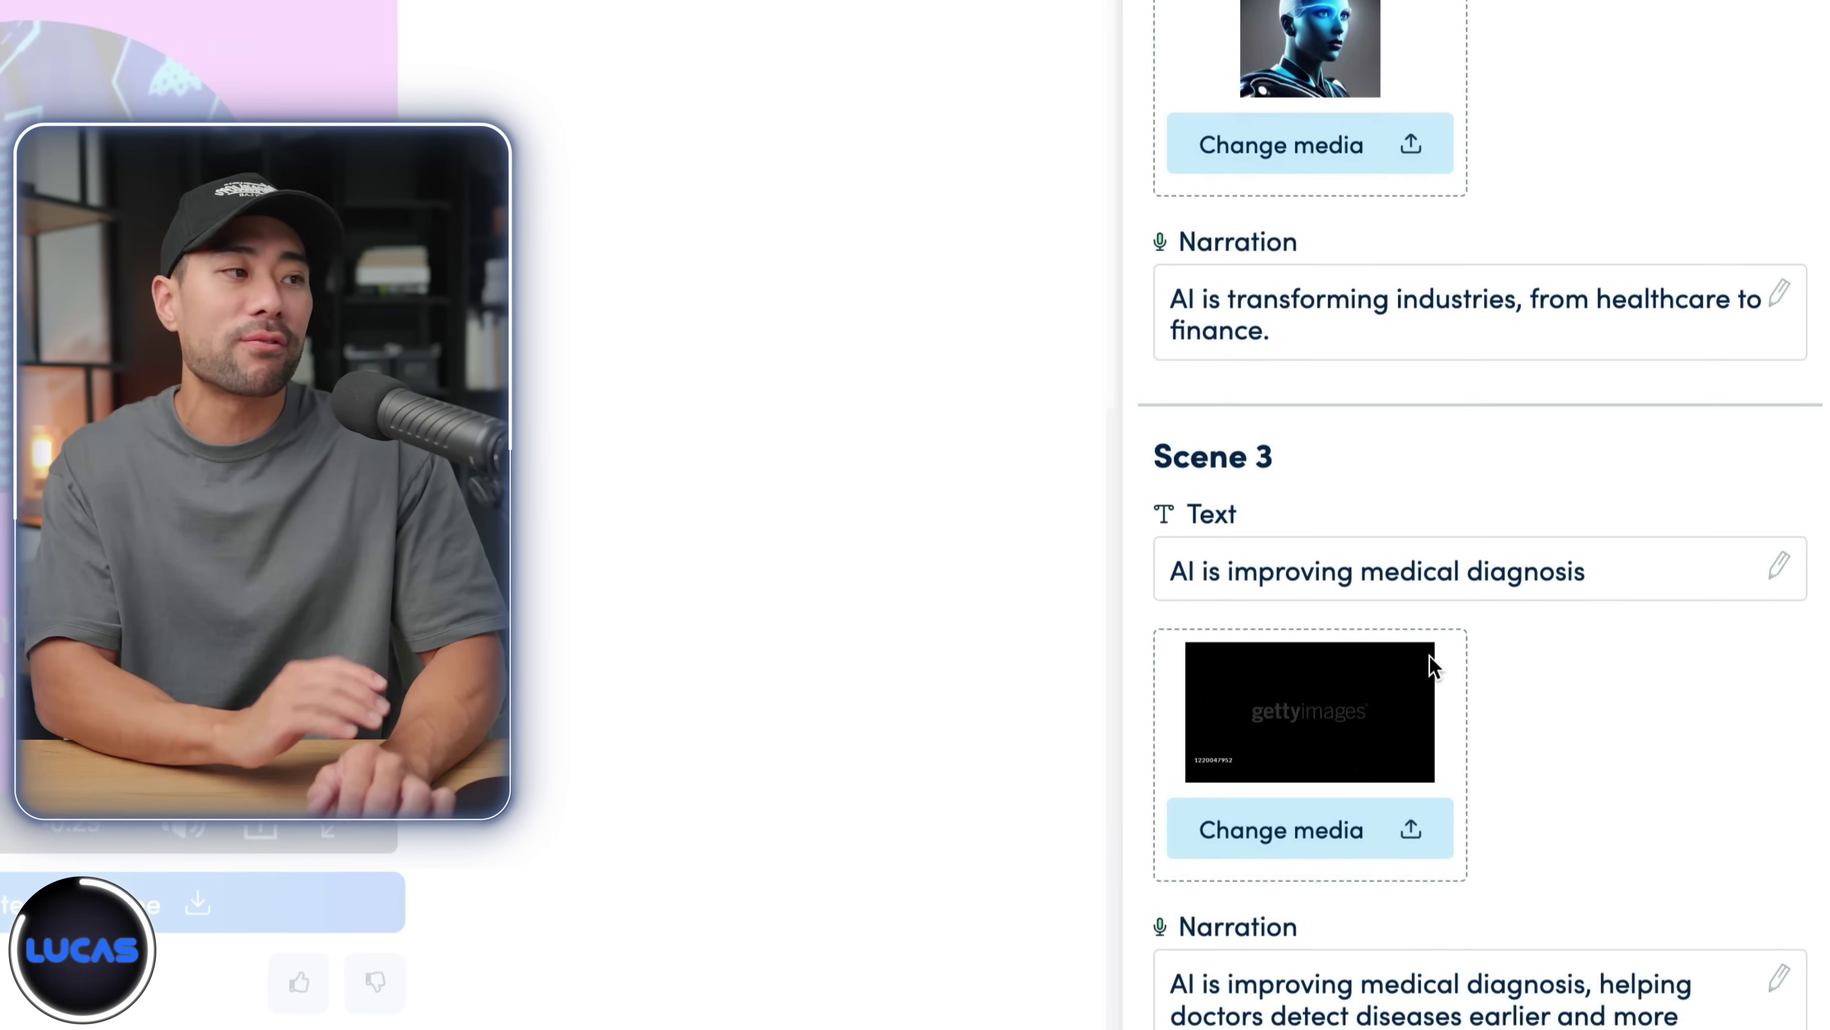
scroll(1430, 657, "up", 3)
scroll(1430, 657, "down", 8)
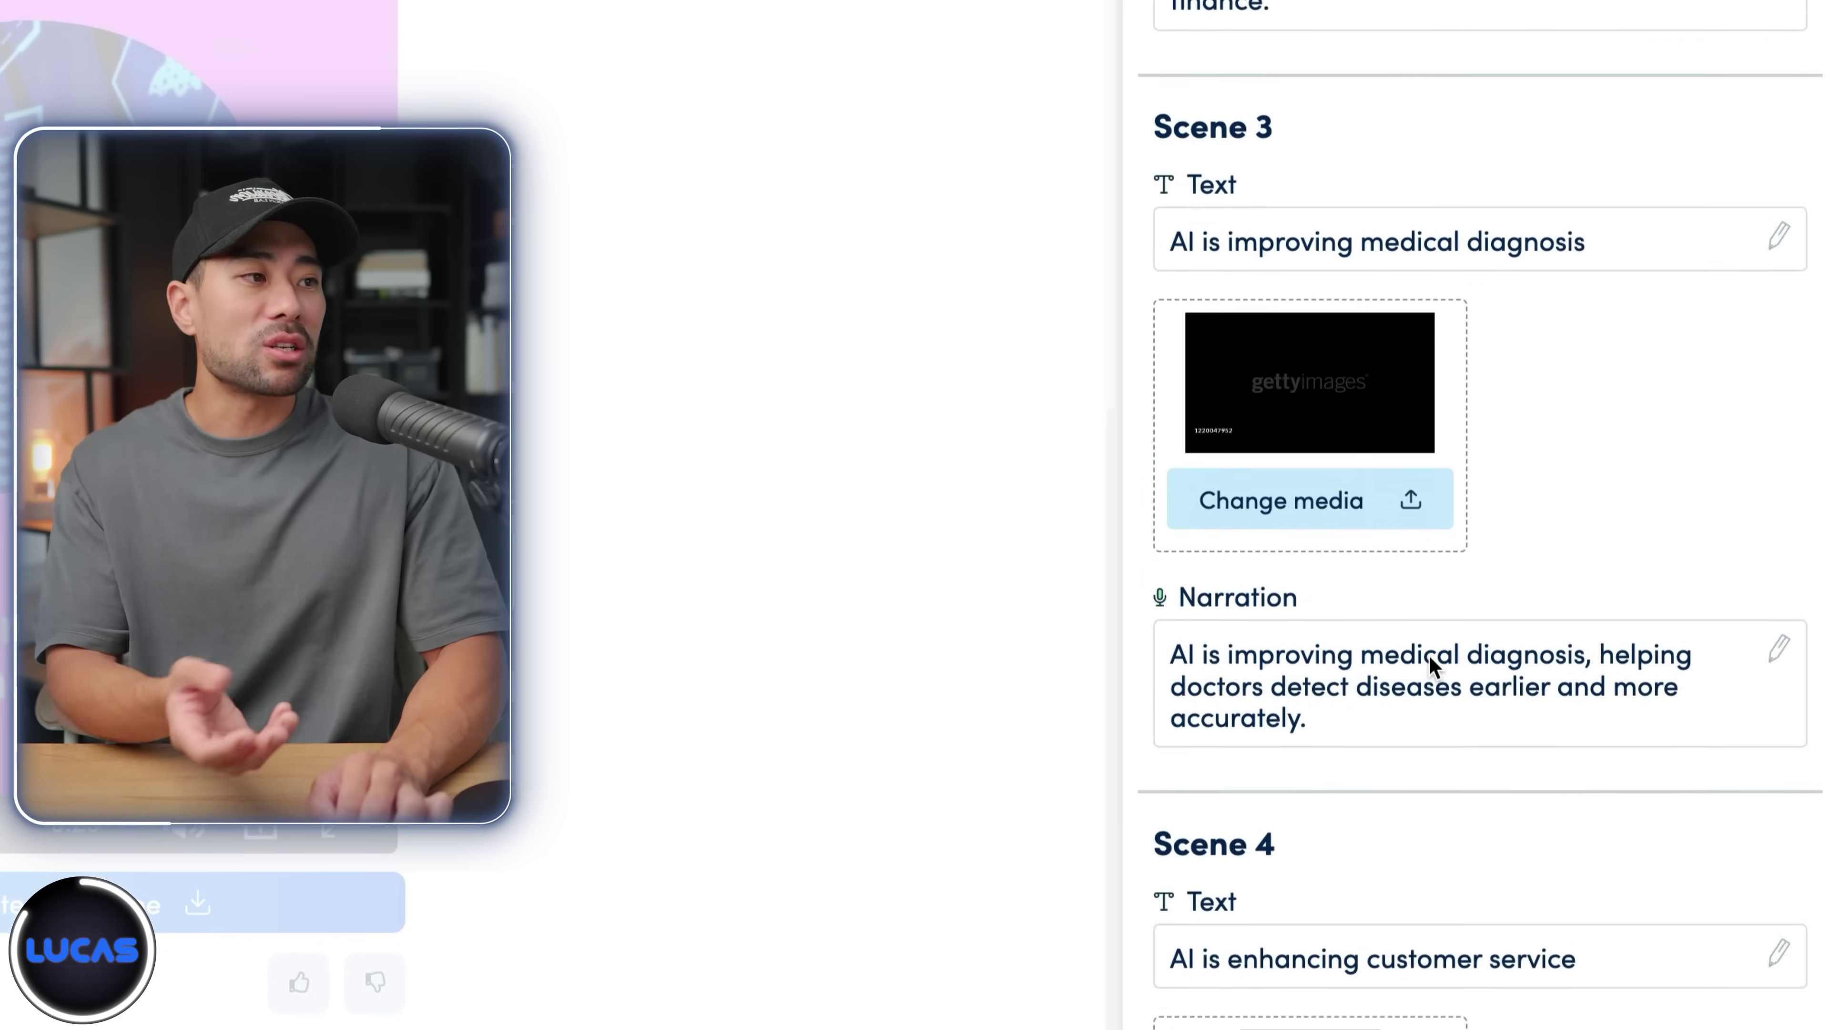
scroll(1428, 660, "down", 3)
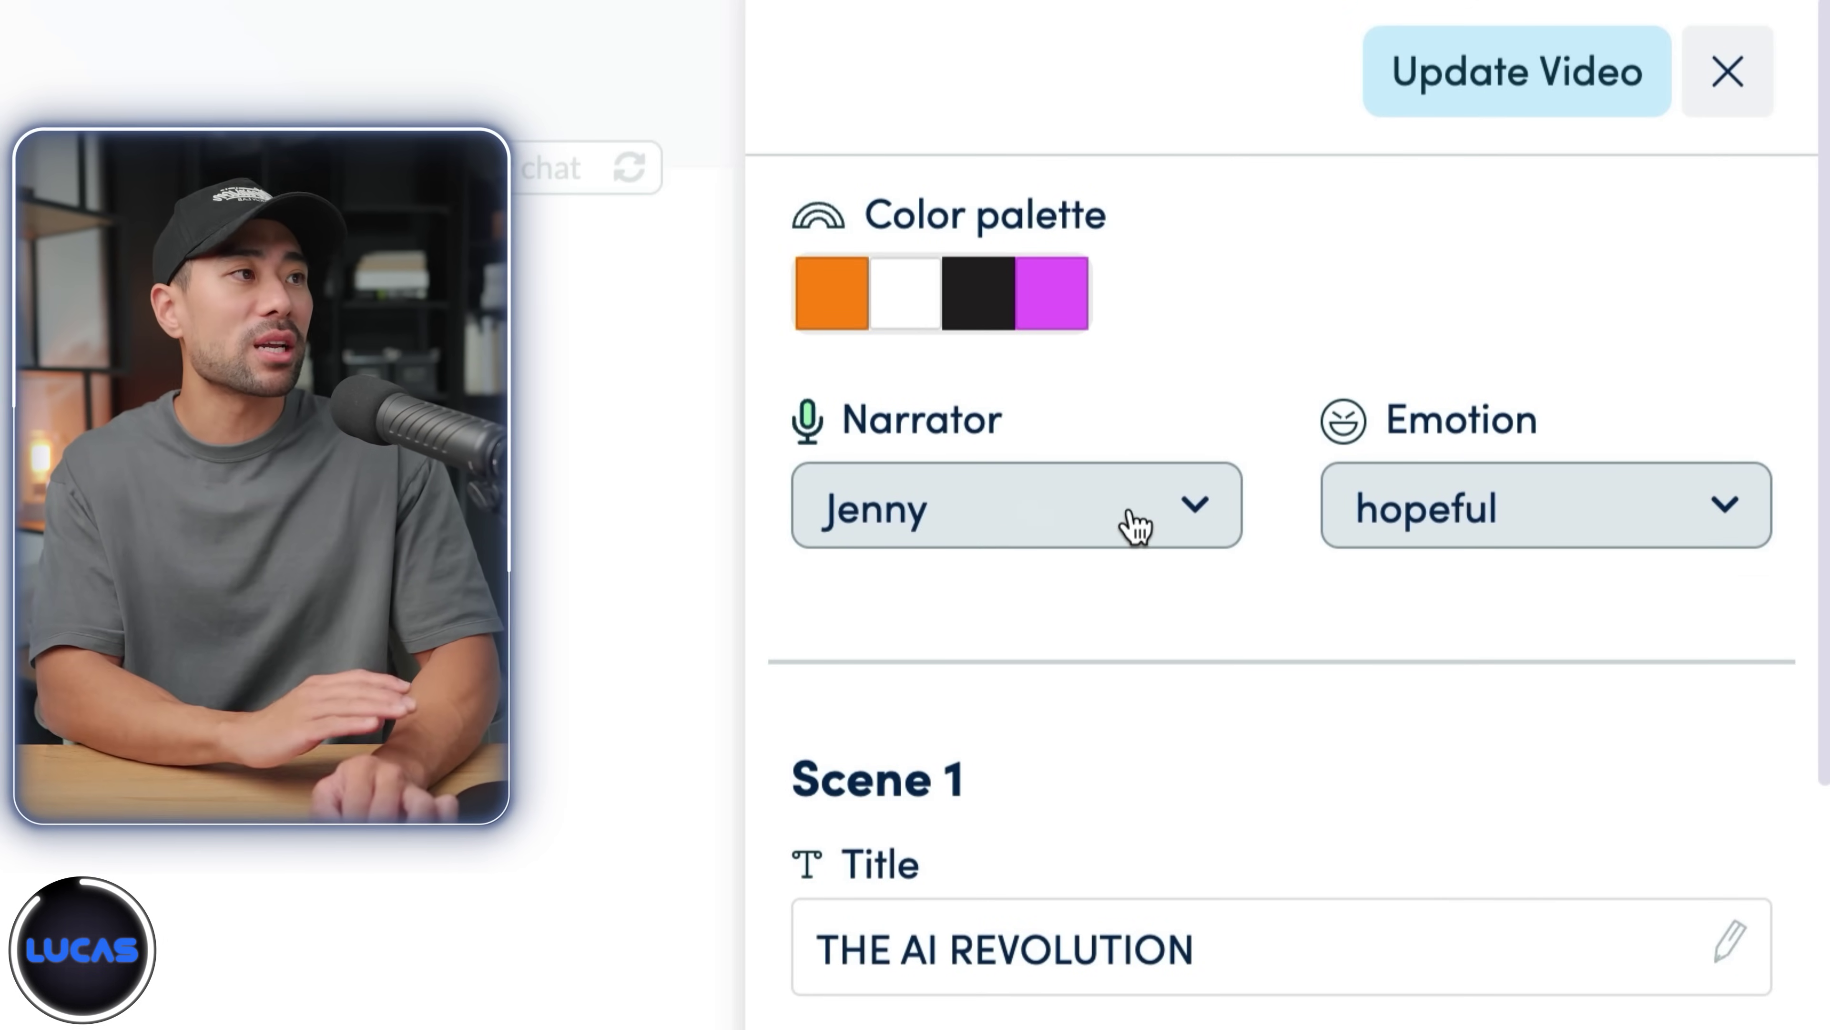
Step: Review the narration emotion options, then request the watermark-free video download
left_click(1544, 525)
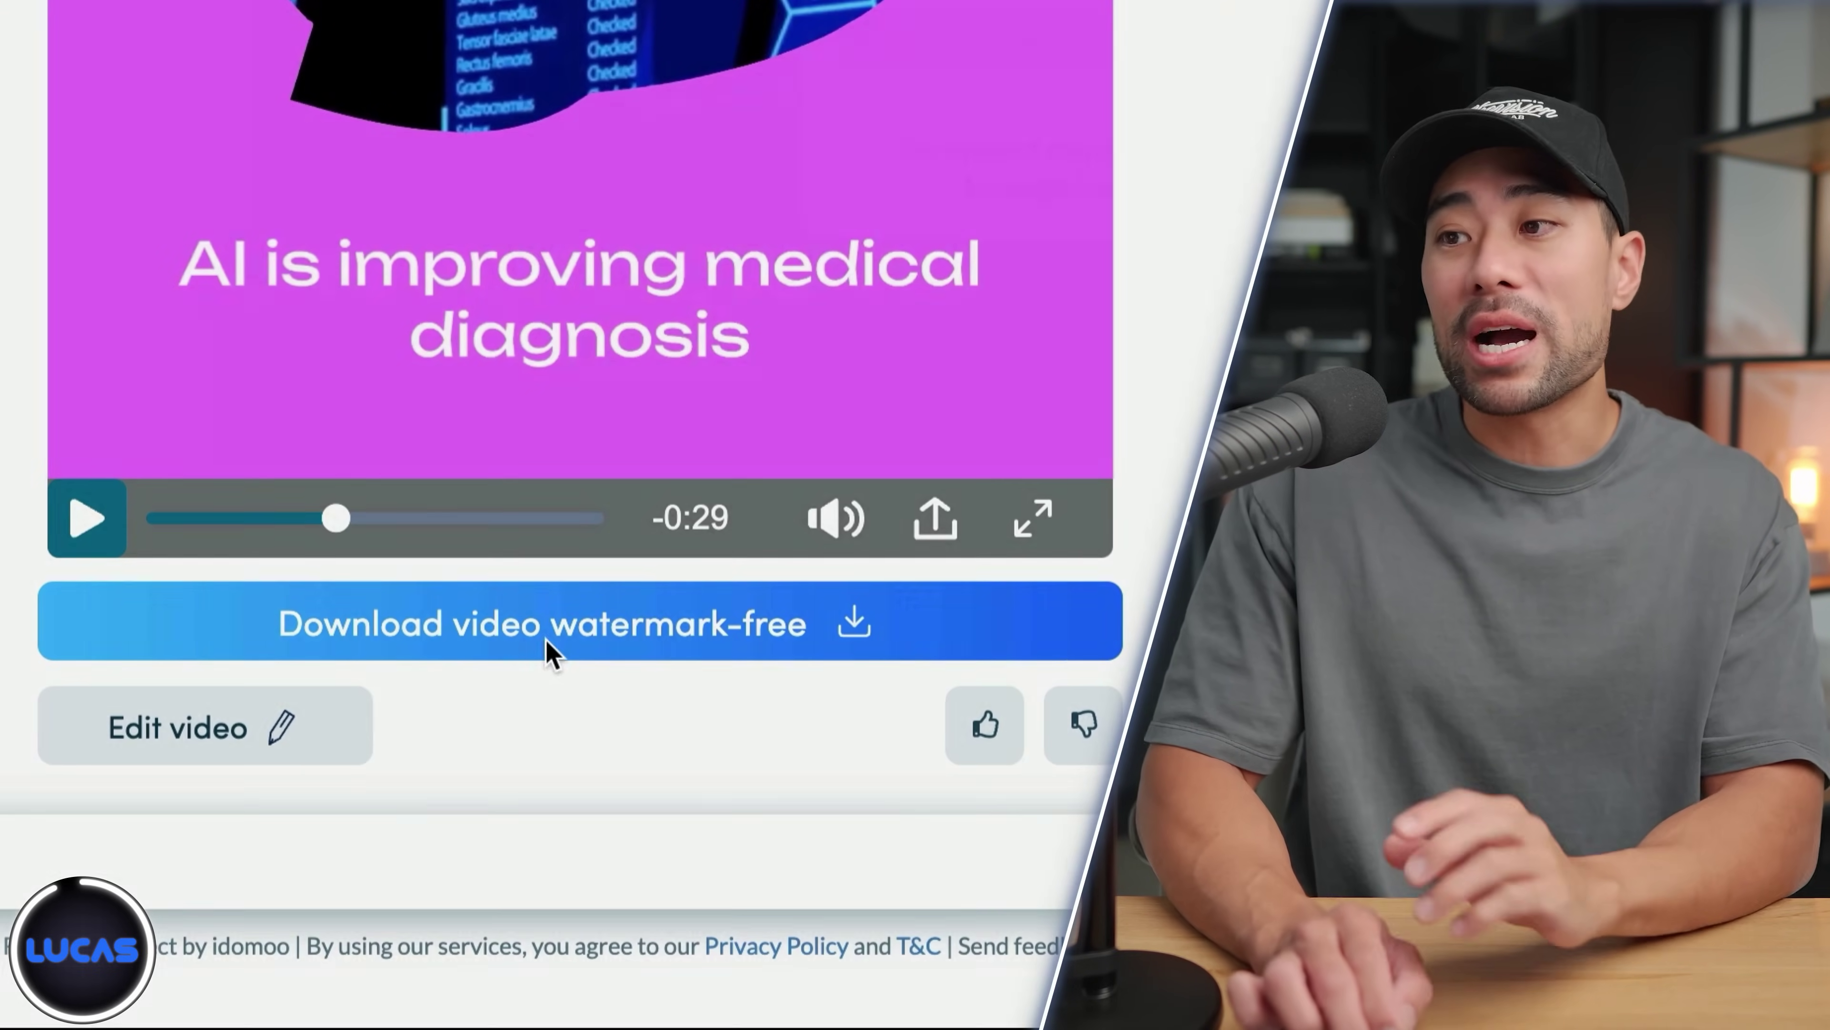
left_click(548, 649)
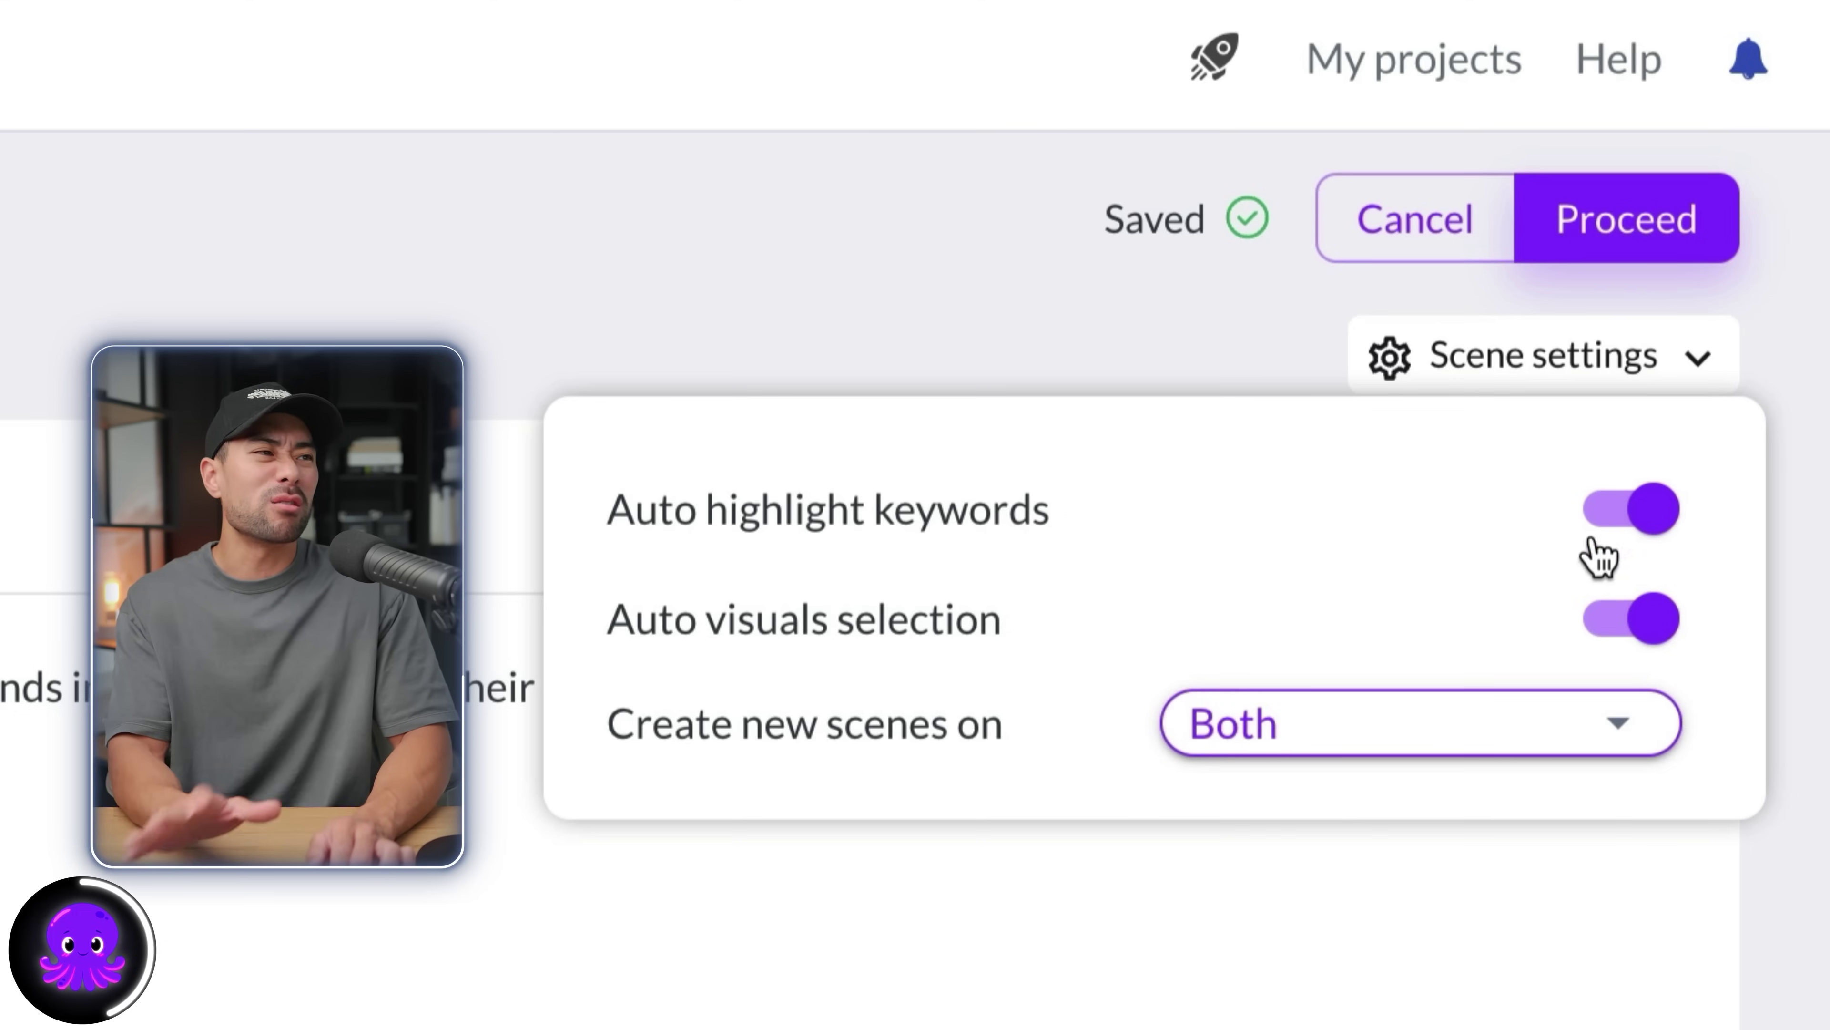
Step: Highlight 'Burnout' in the opening sentence as a keyword and keep scene splitting on Both
key("Escape")
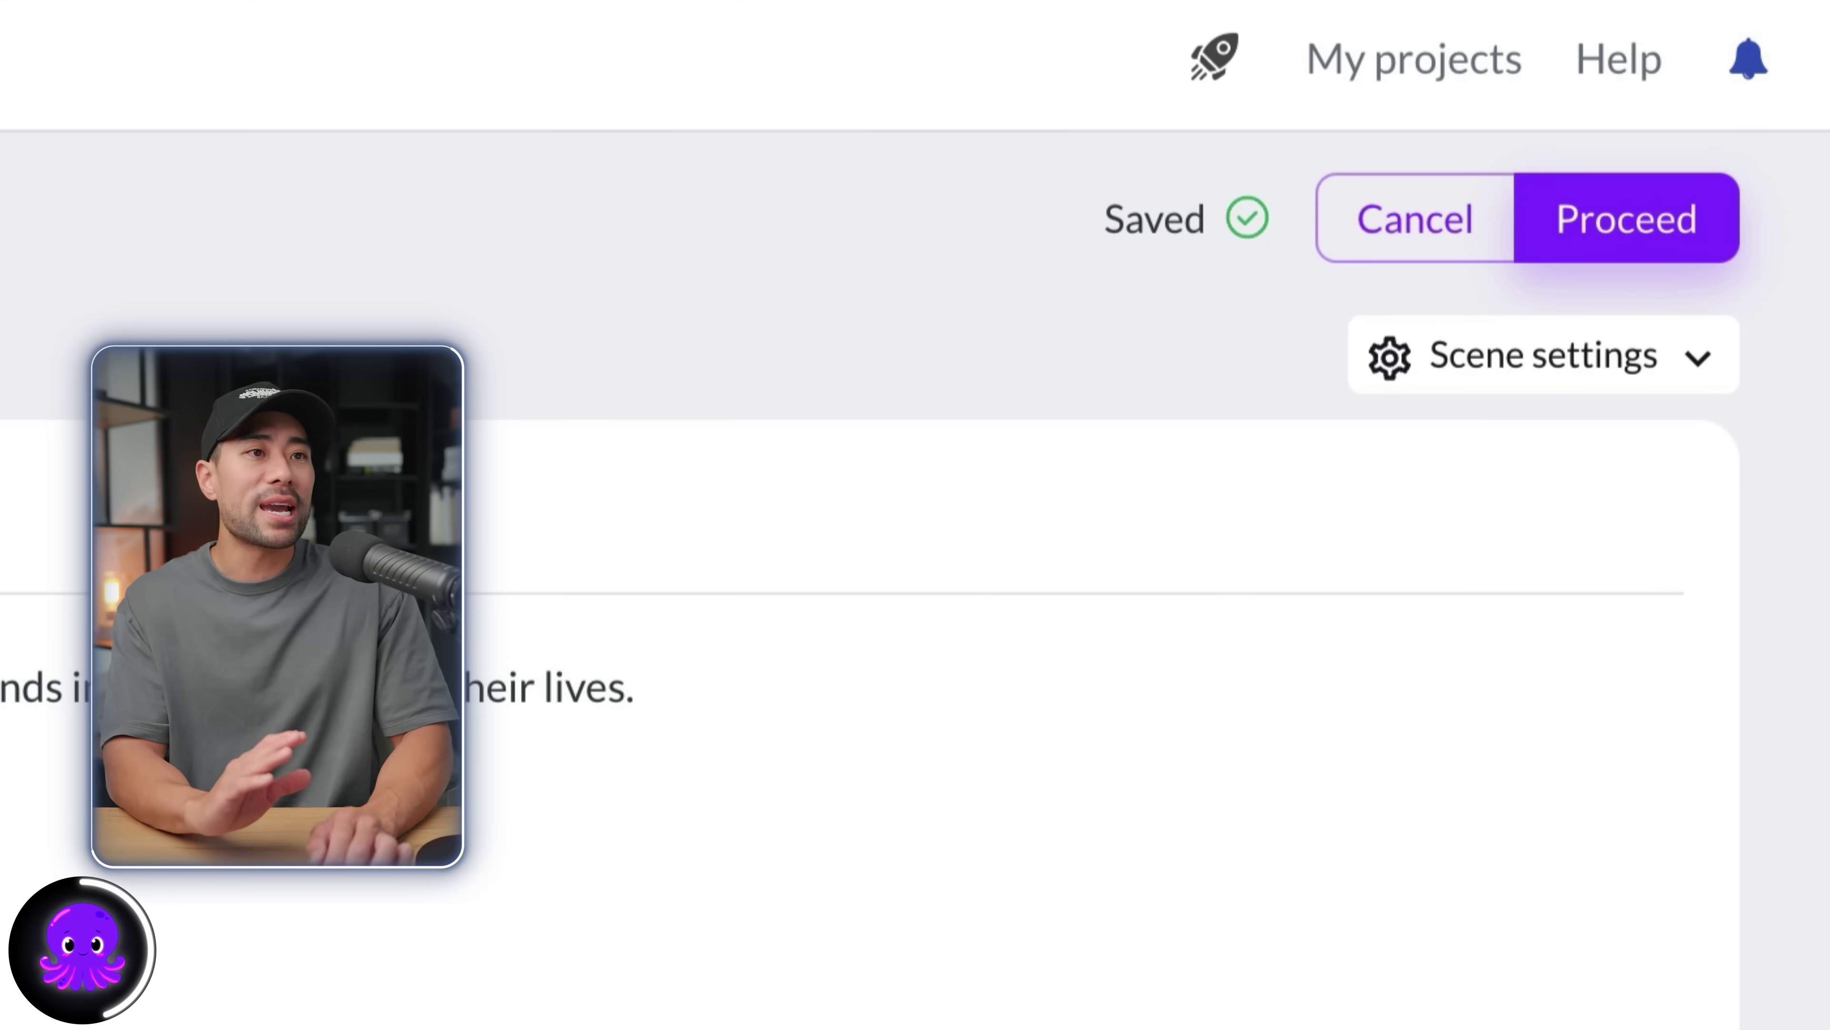
double_click(195, 485)
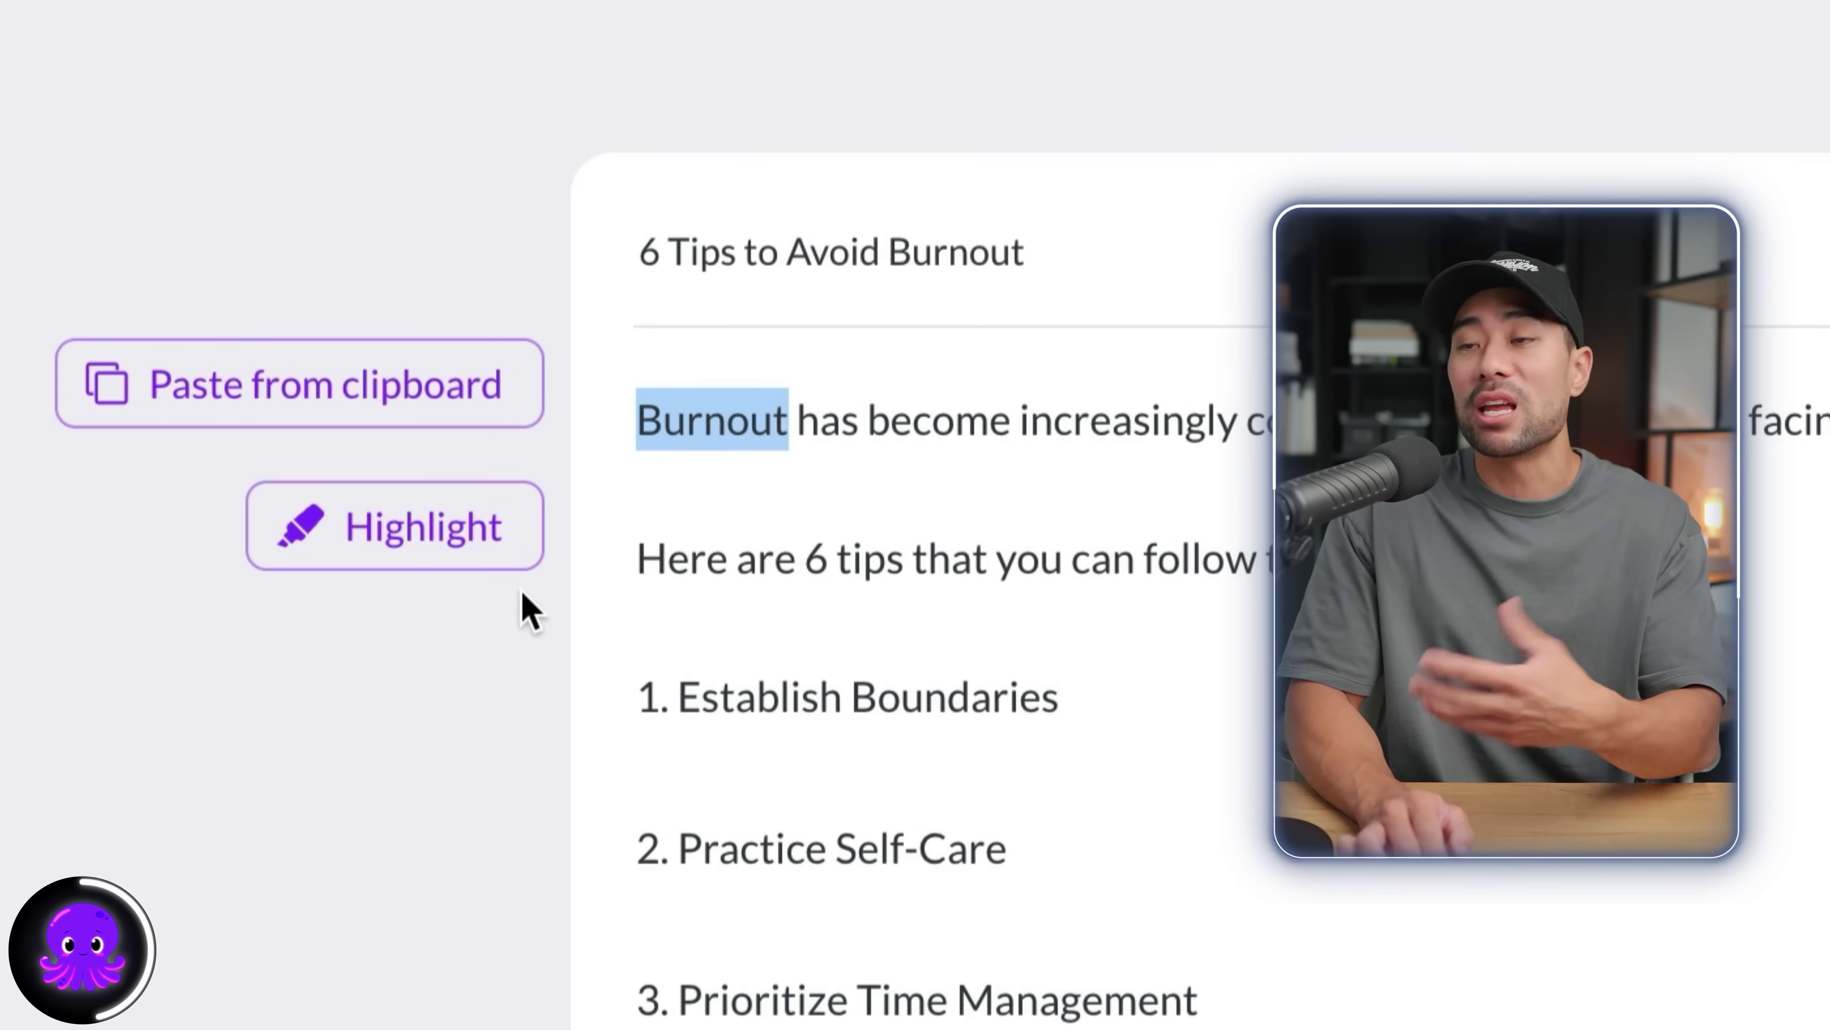
left_click(417, 564)
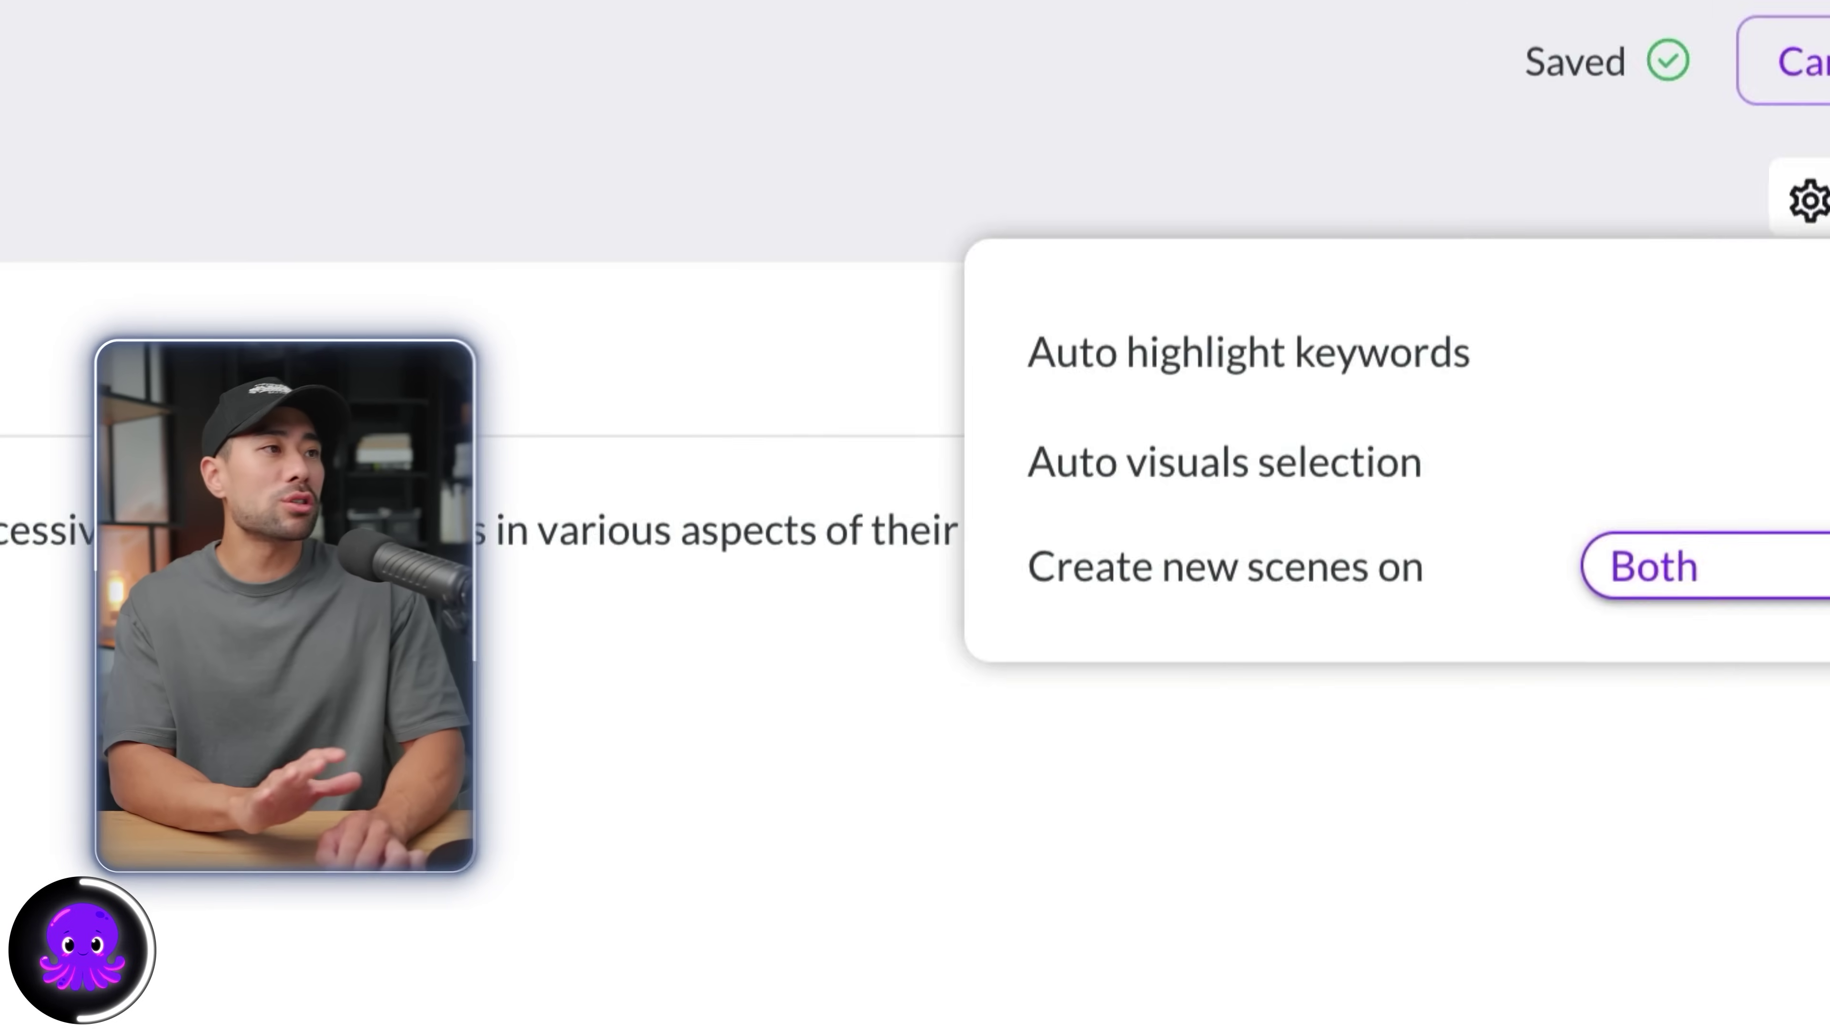
left_click(1438, 613)
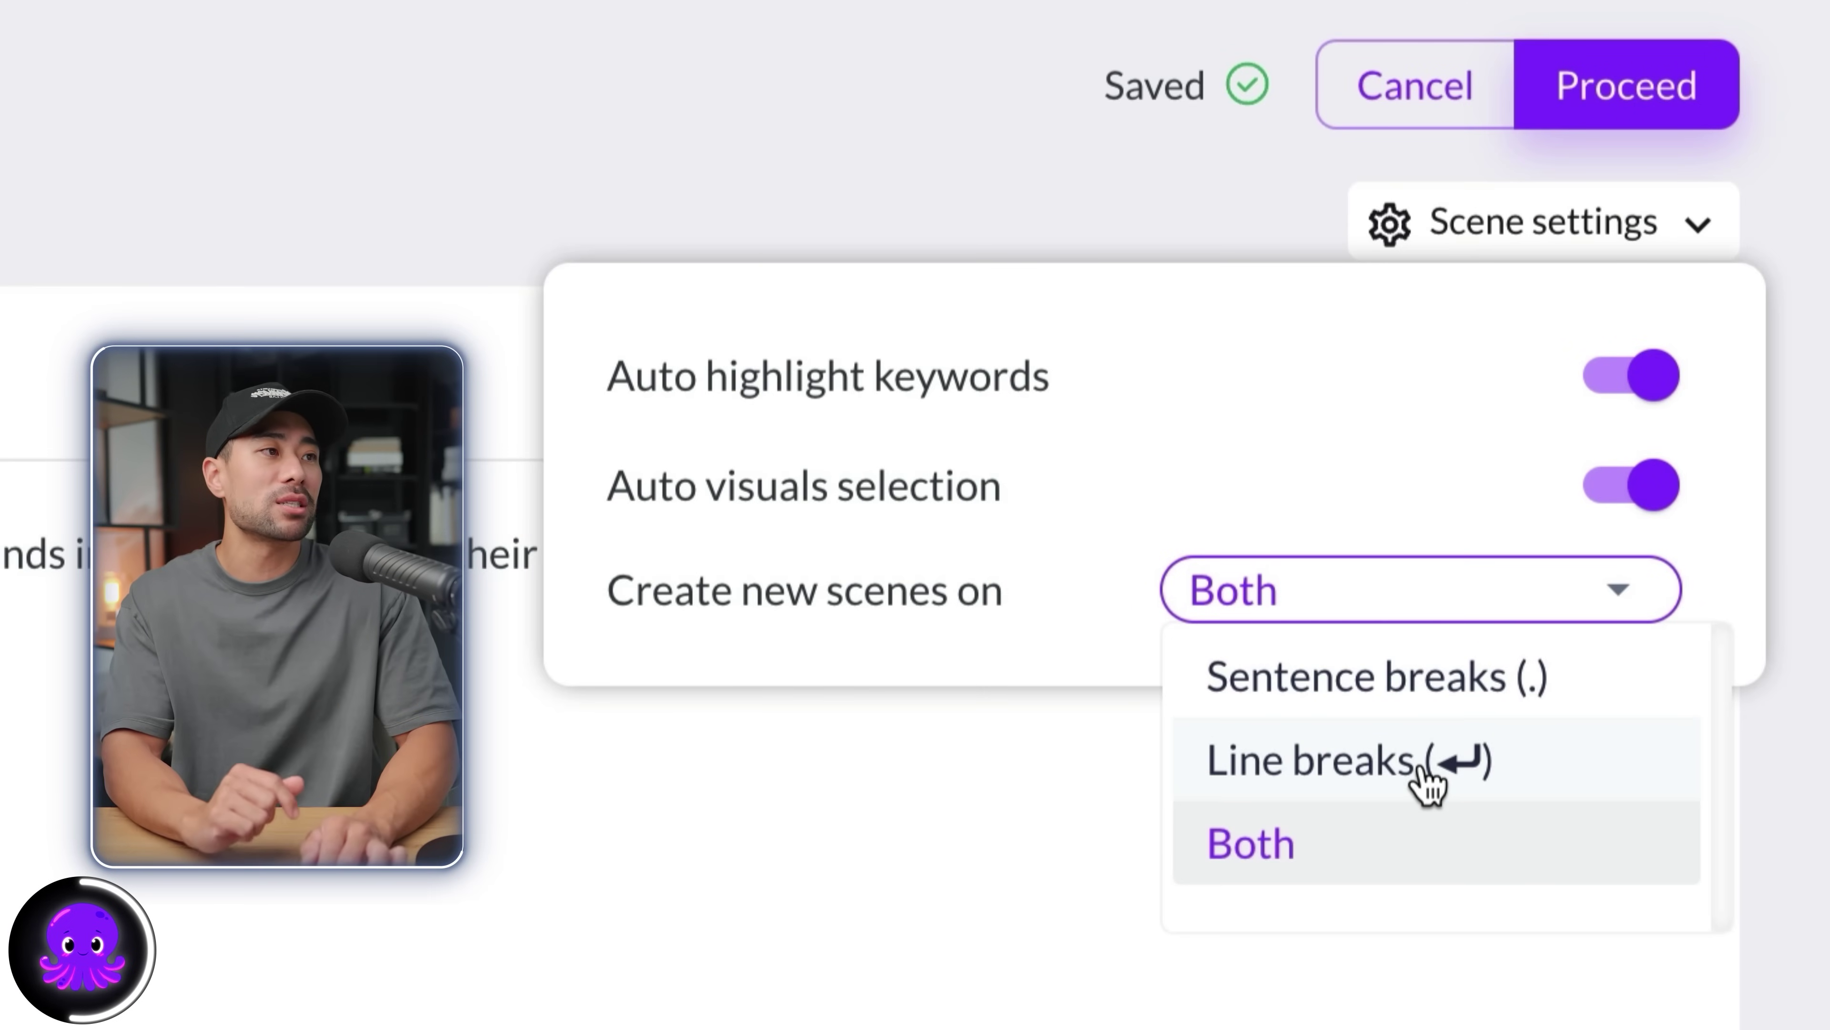
left_click(1398, 845)
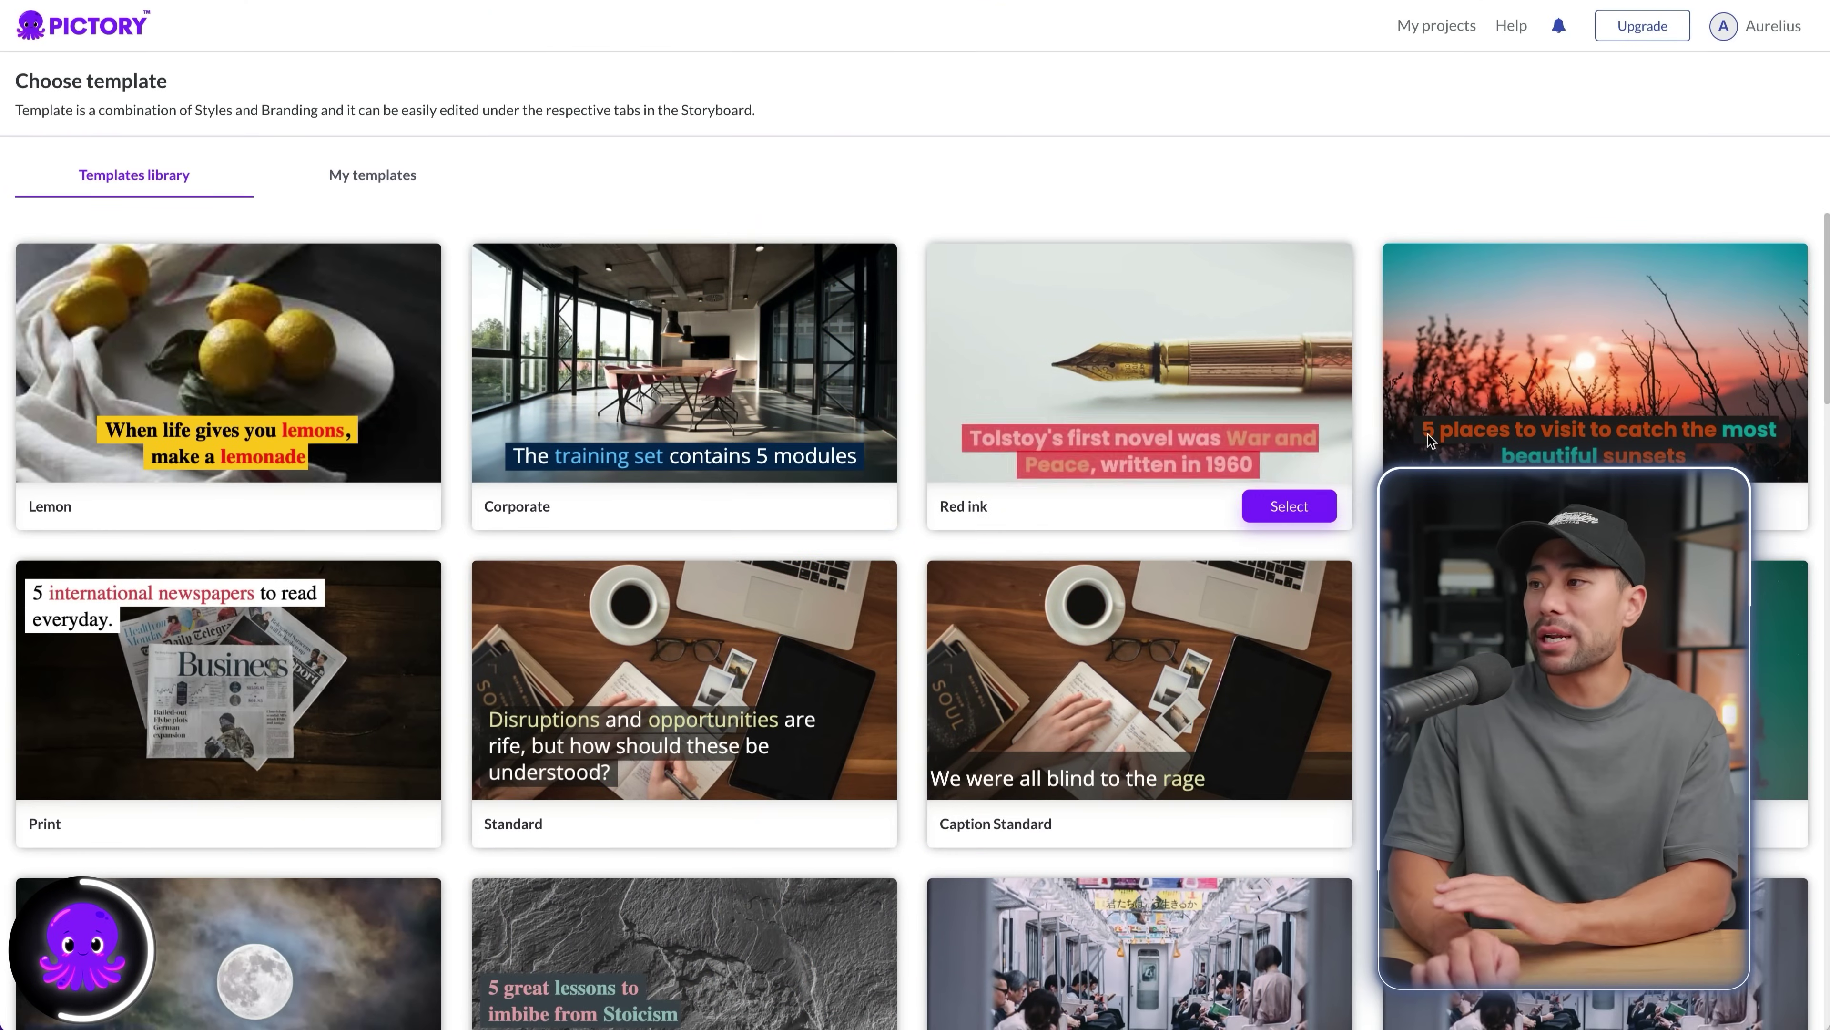
Step: Apply the Memory template to the script in 16:9 format
scroll(1057, 257, "down", 9)
scroll(914, 621, "down", 8)
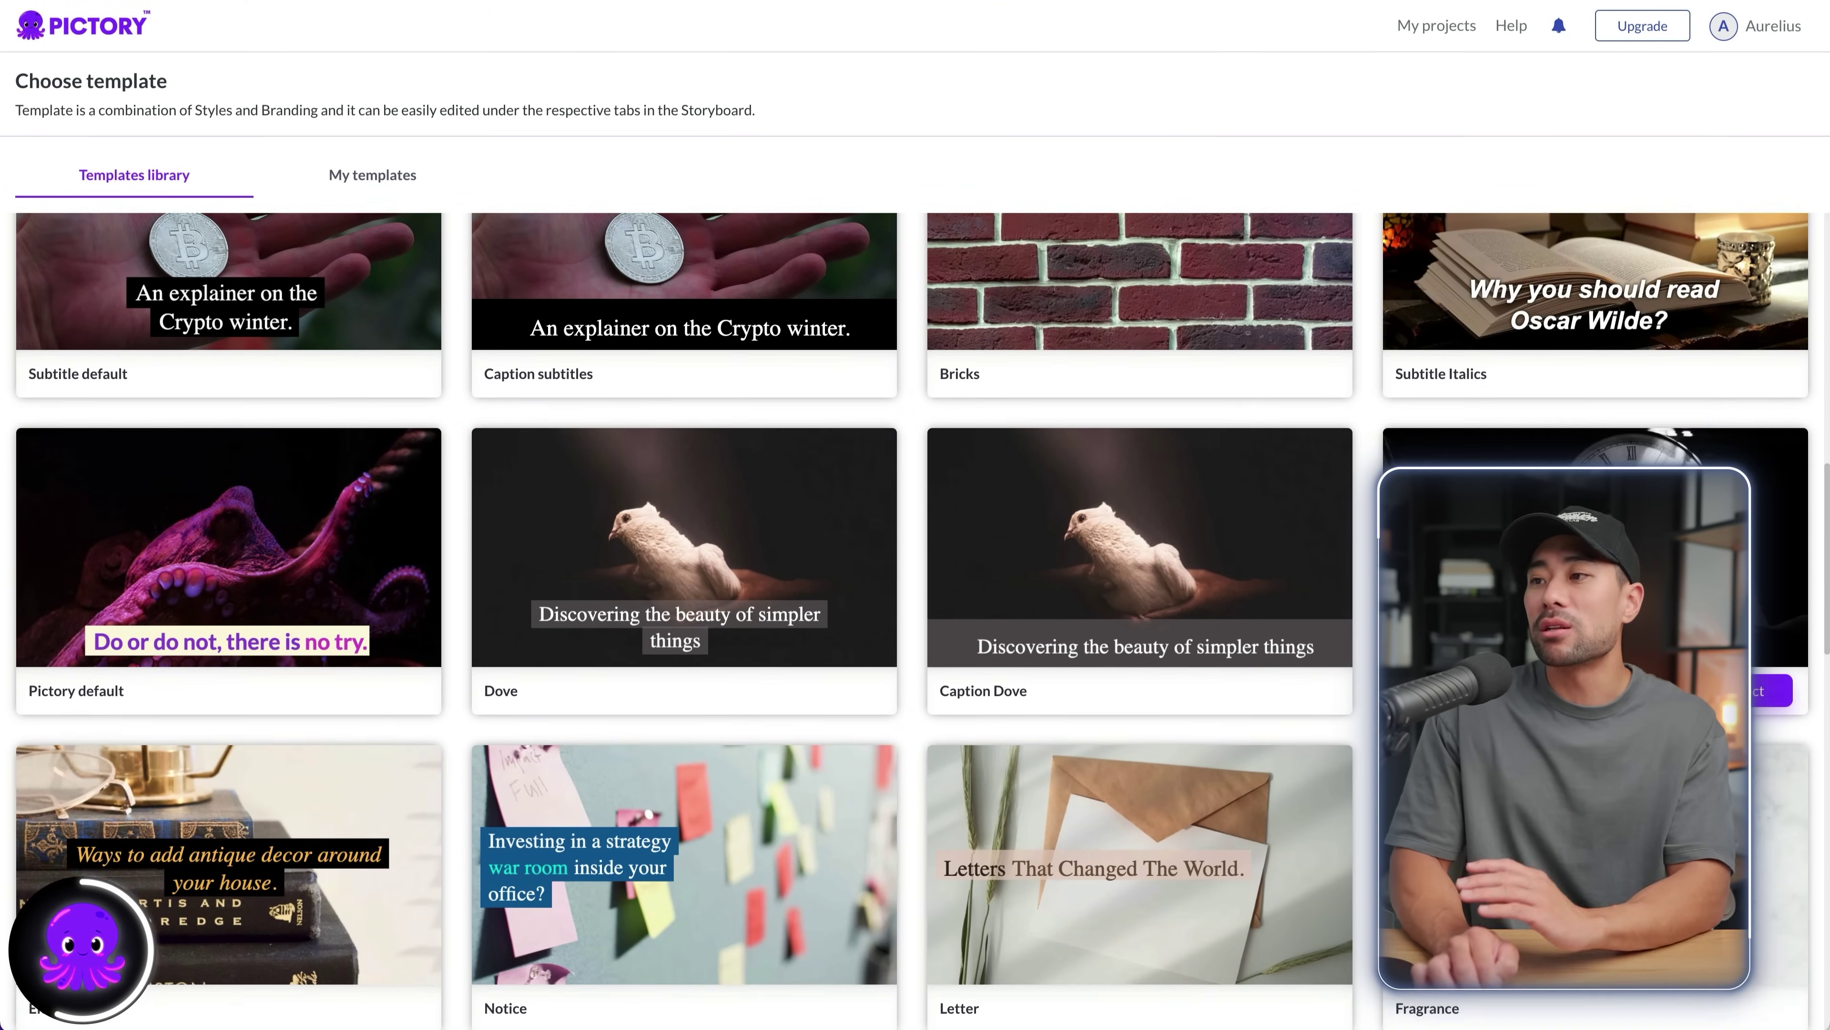
scroll(912, 620, "down", 2)
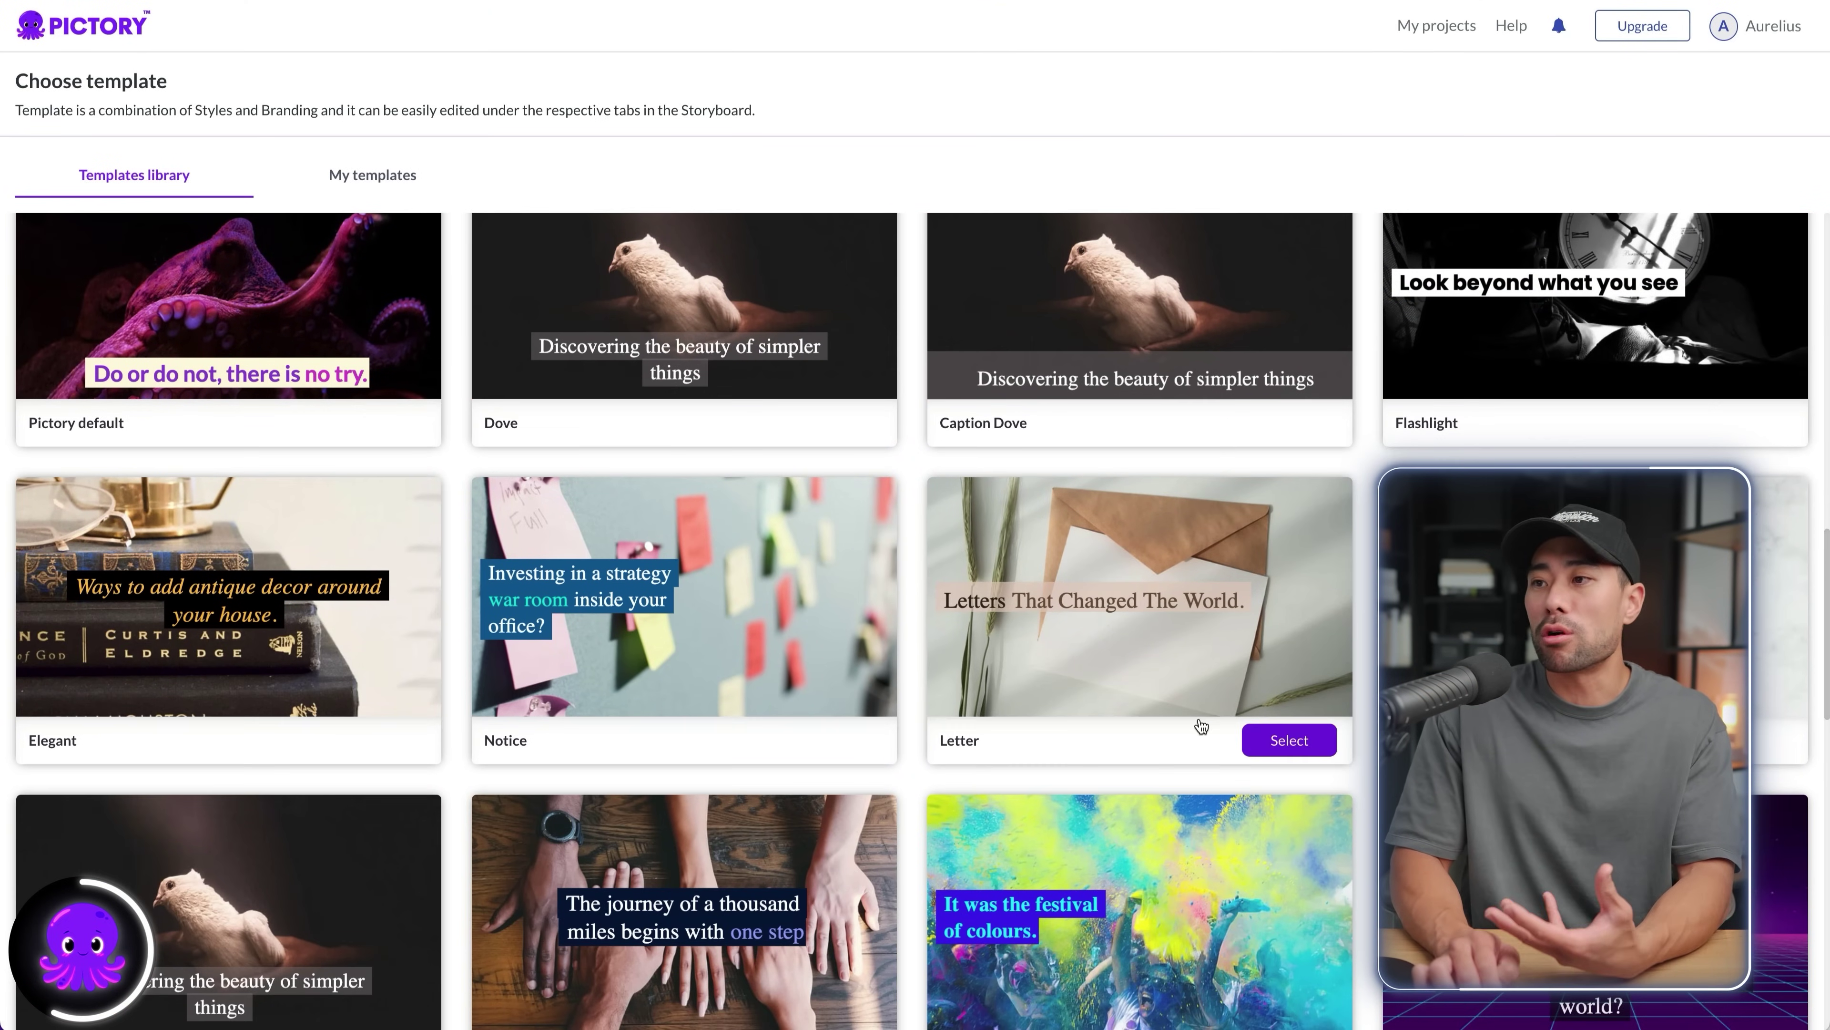
scroll(1201, 725, "down", 3)
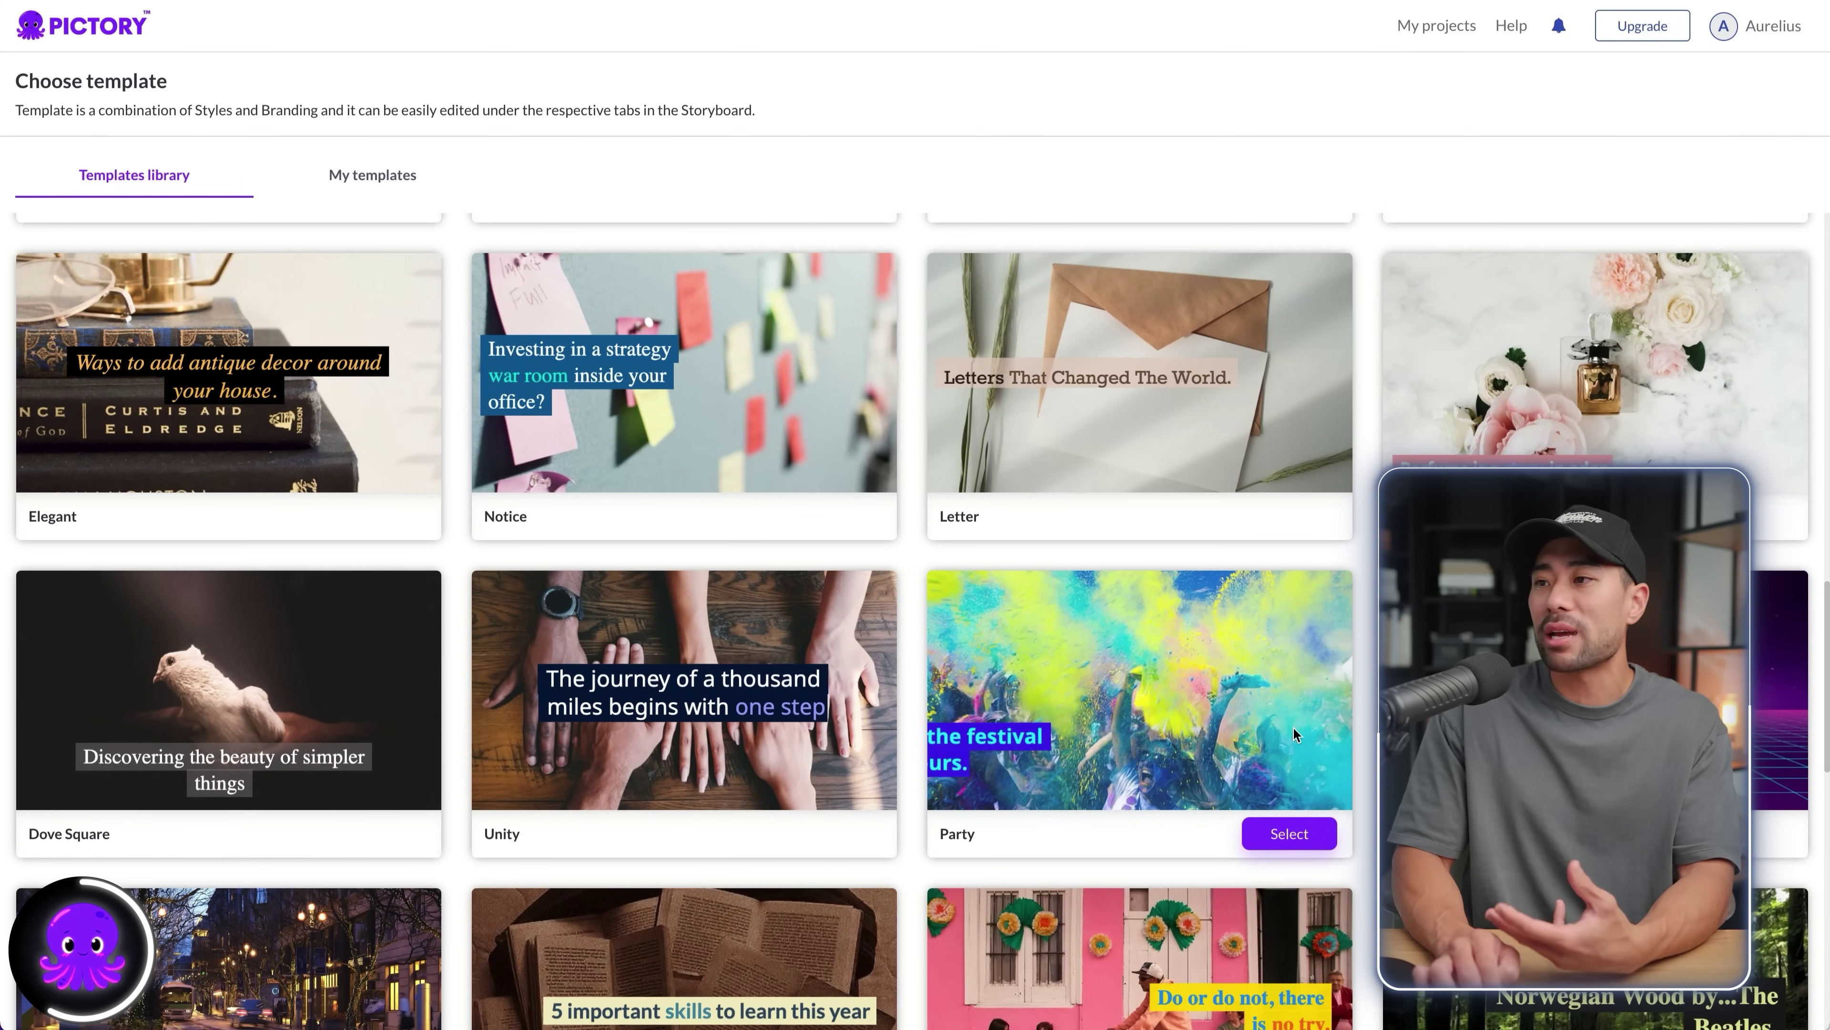
scroll(1208, 743, "down", 1)
scroll(1209, 757, "up", 2)
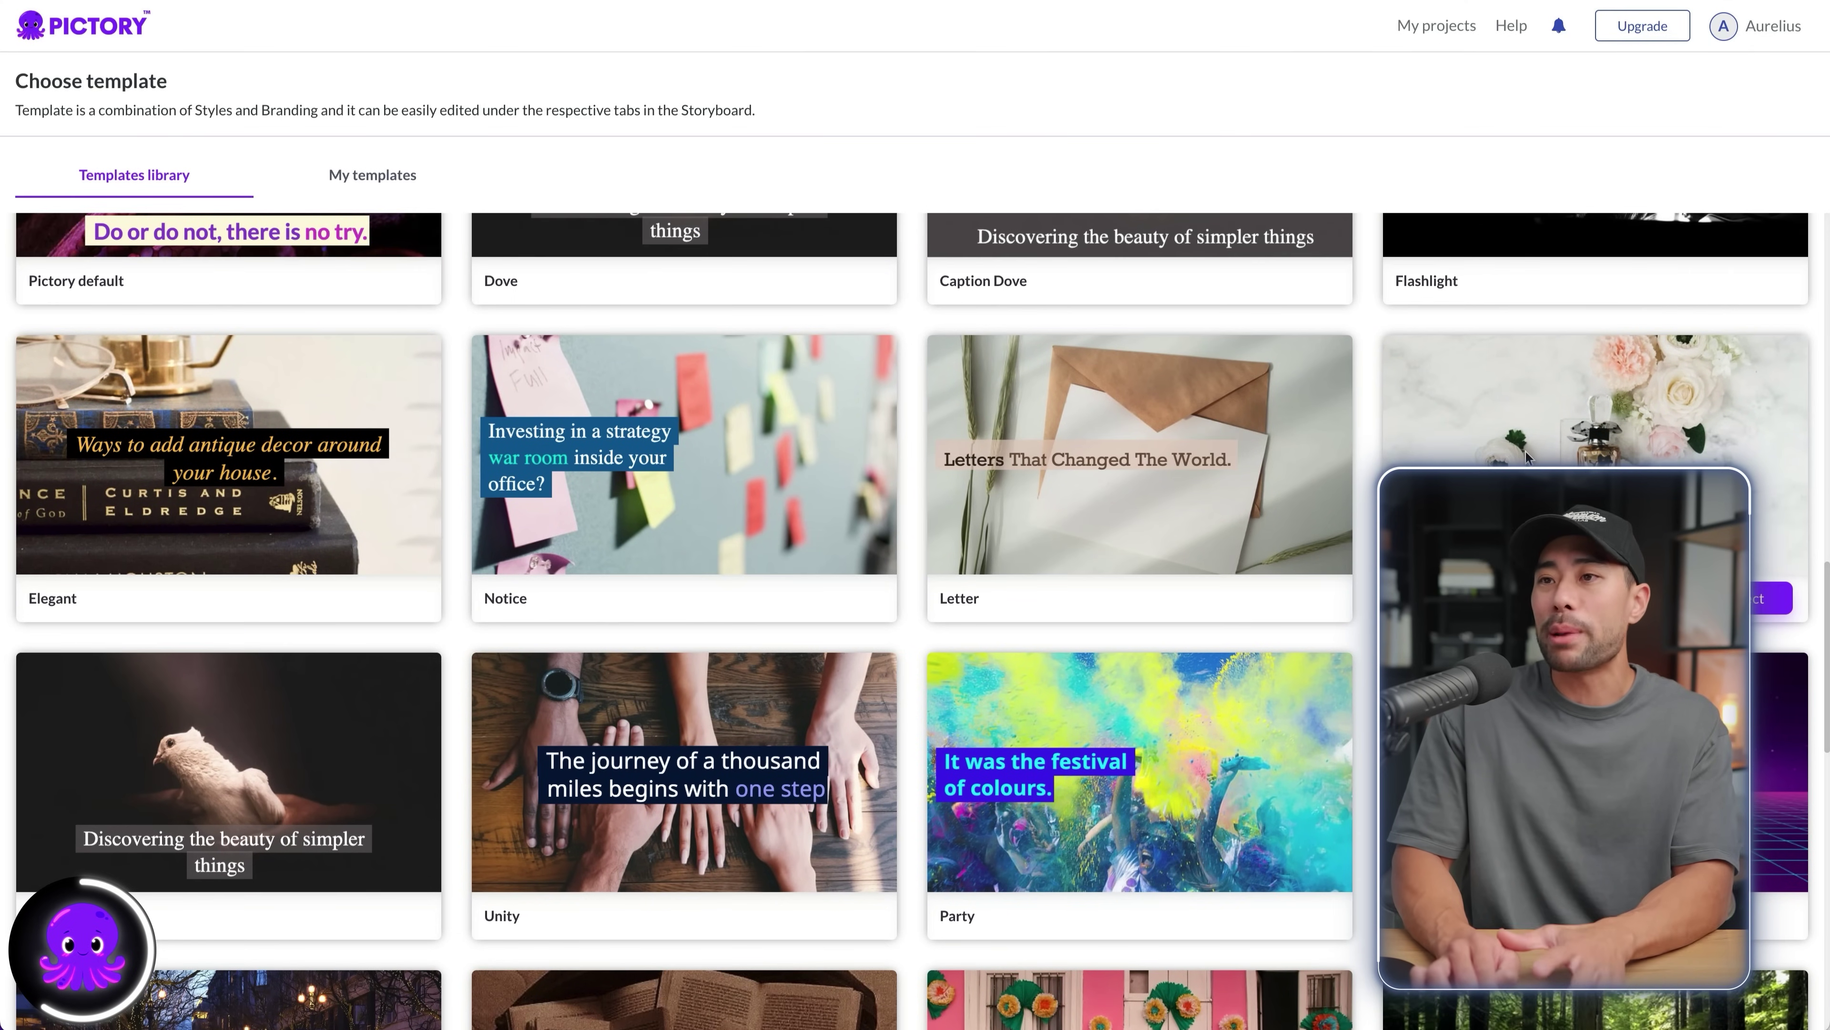
scroll(912, 620, "down", 8)
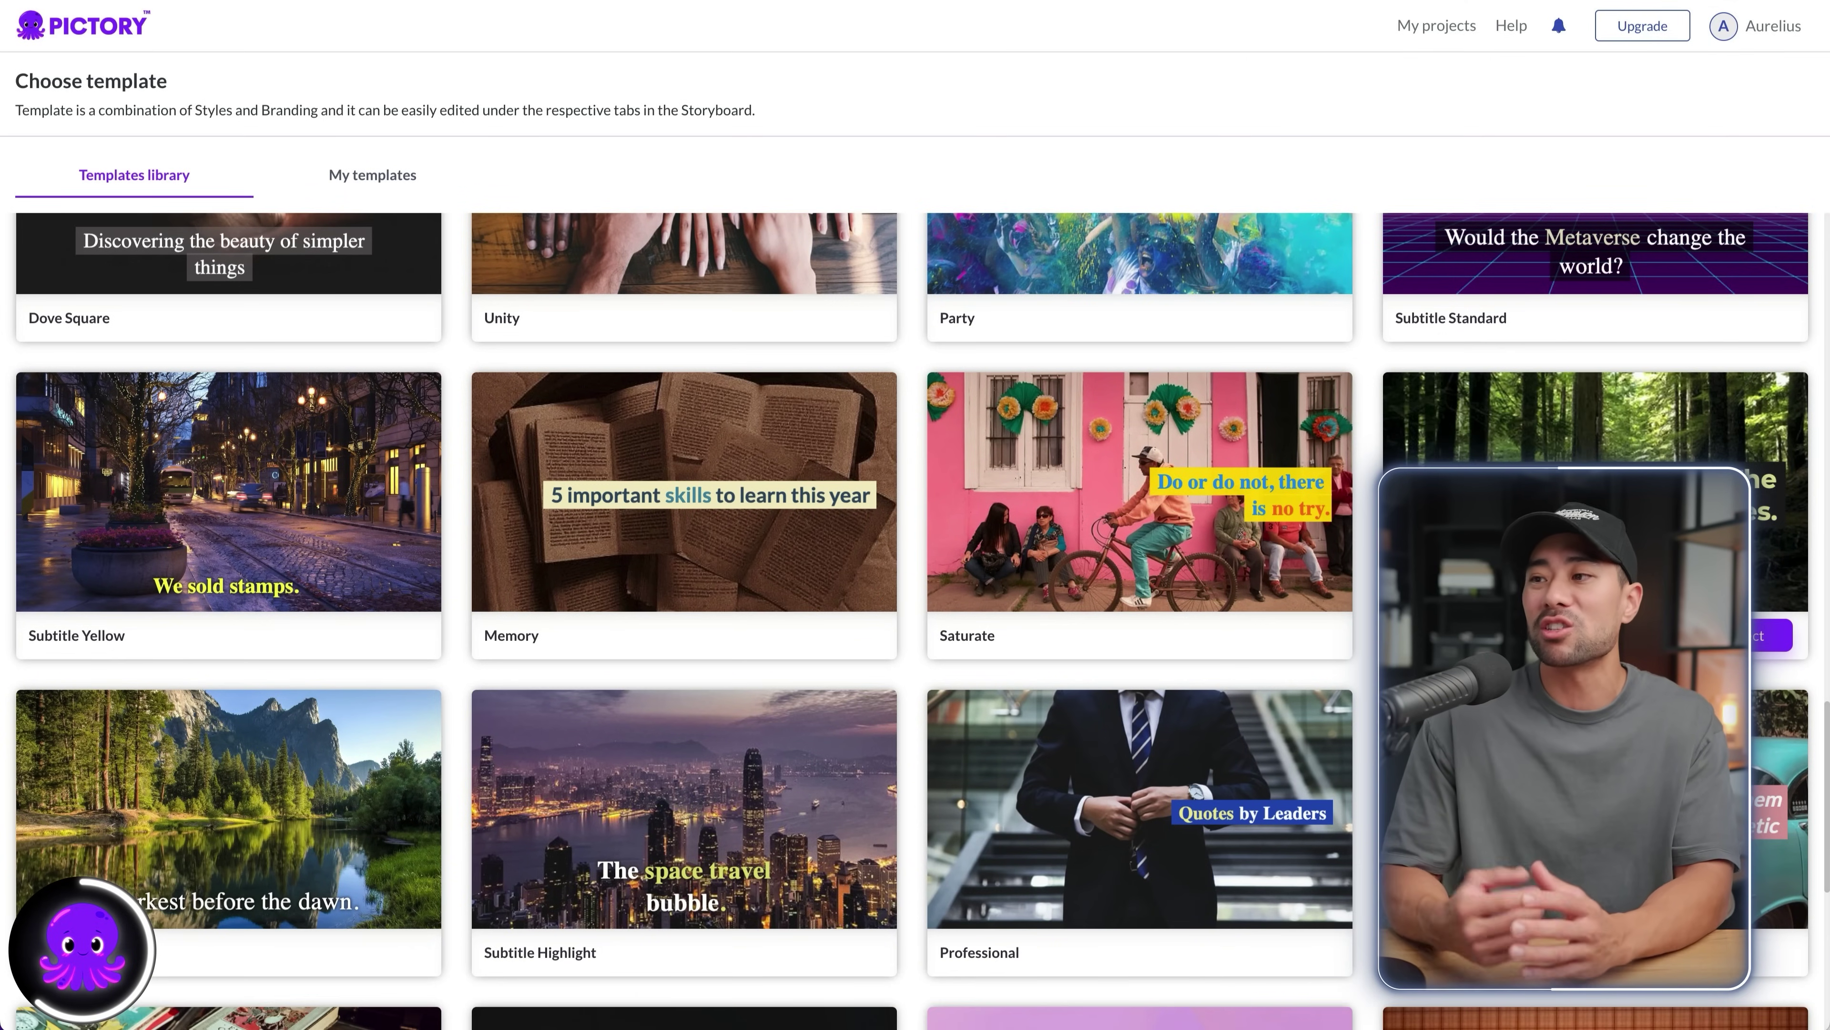
mouse_move(762, 605)
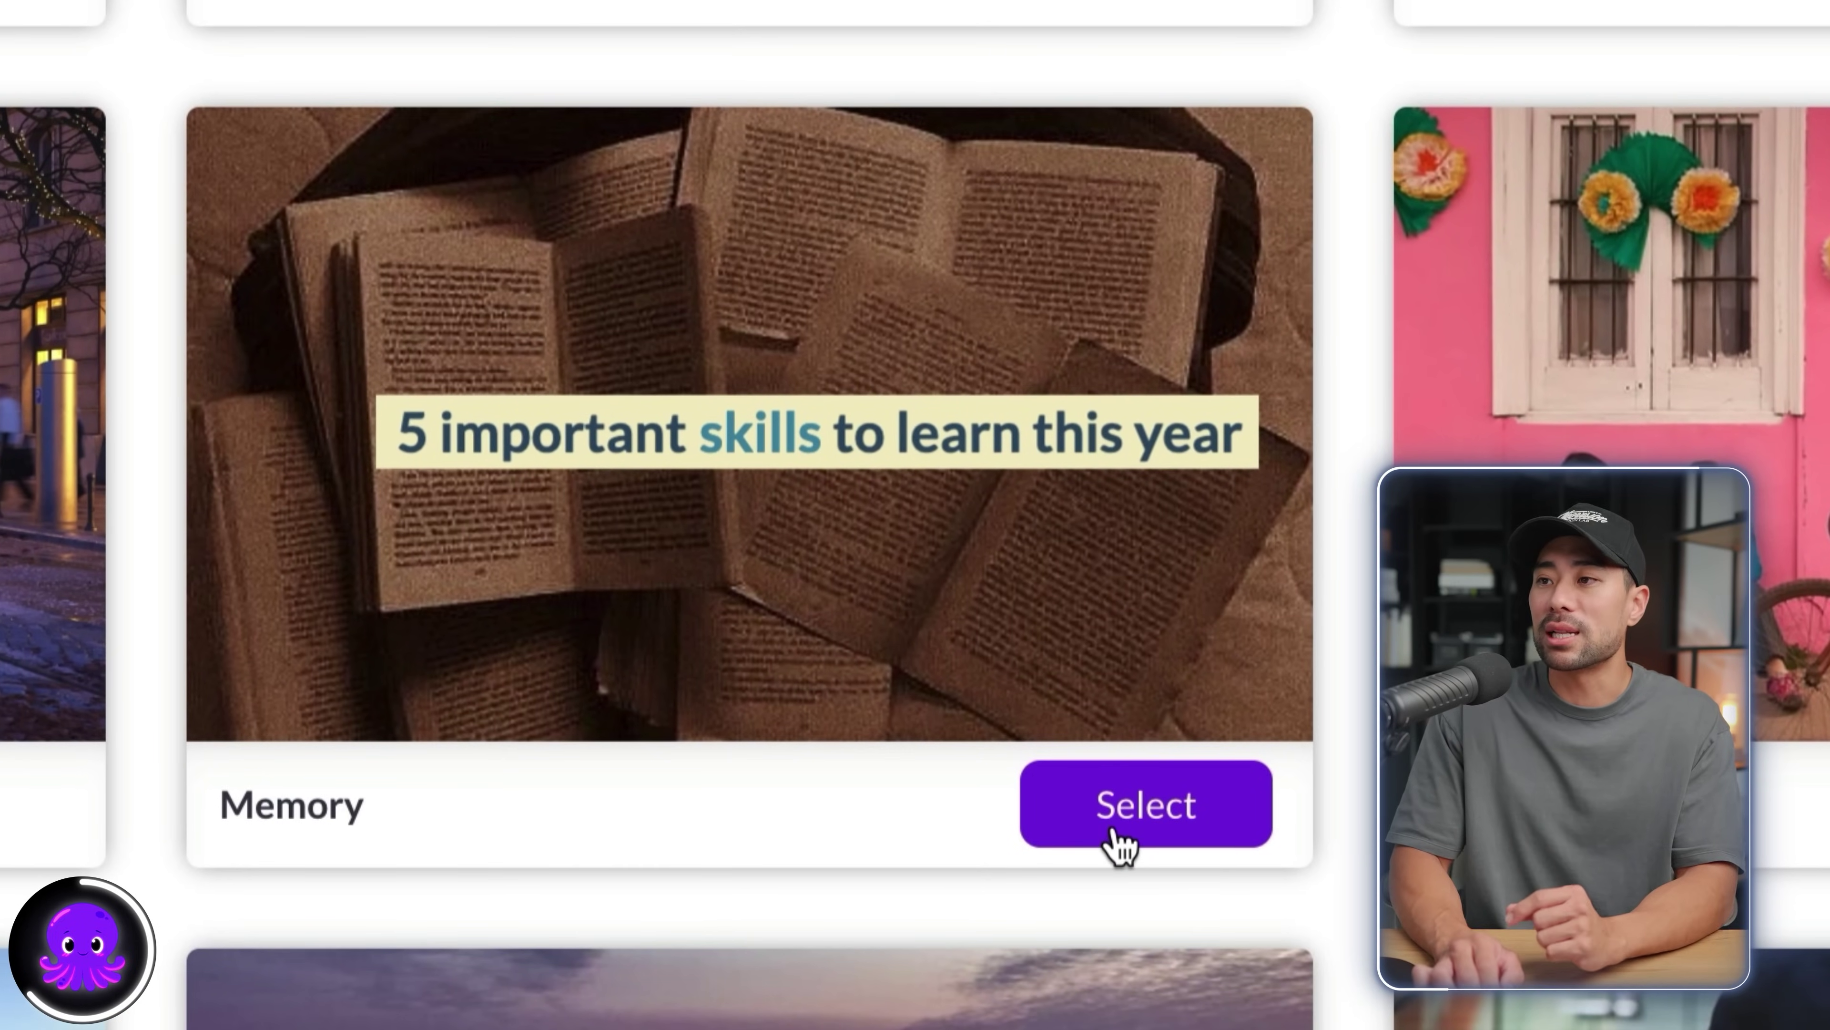
left_click(1116, 836)
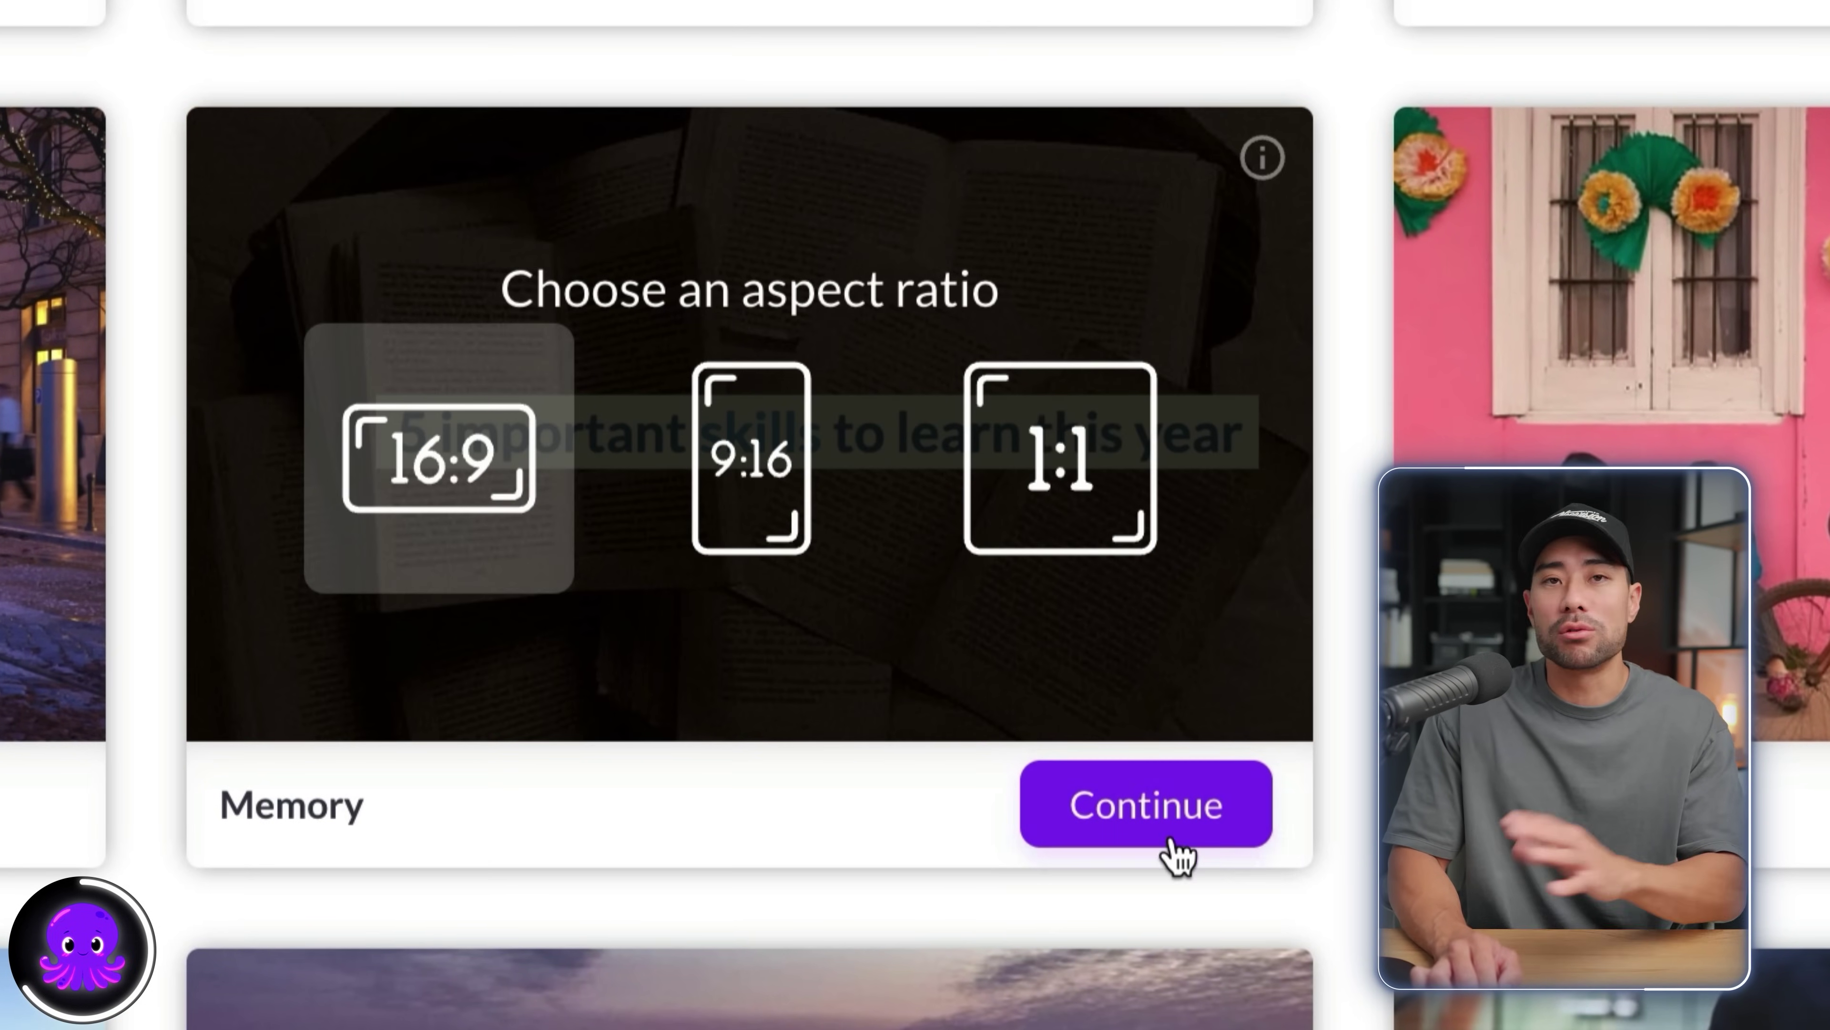
left_click(1171, 840)
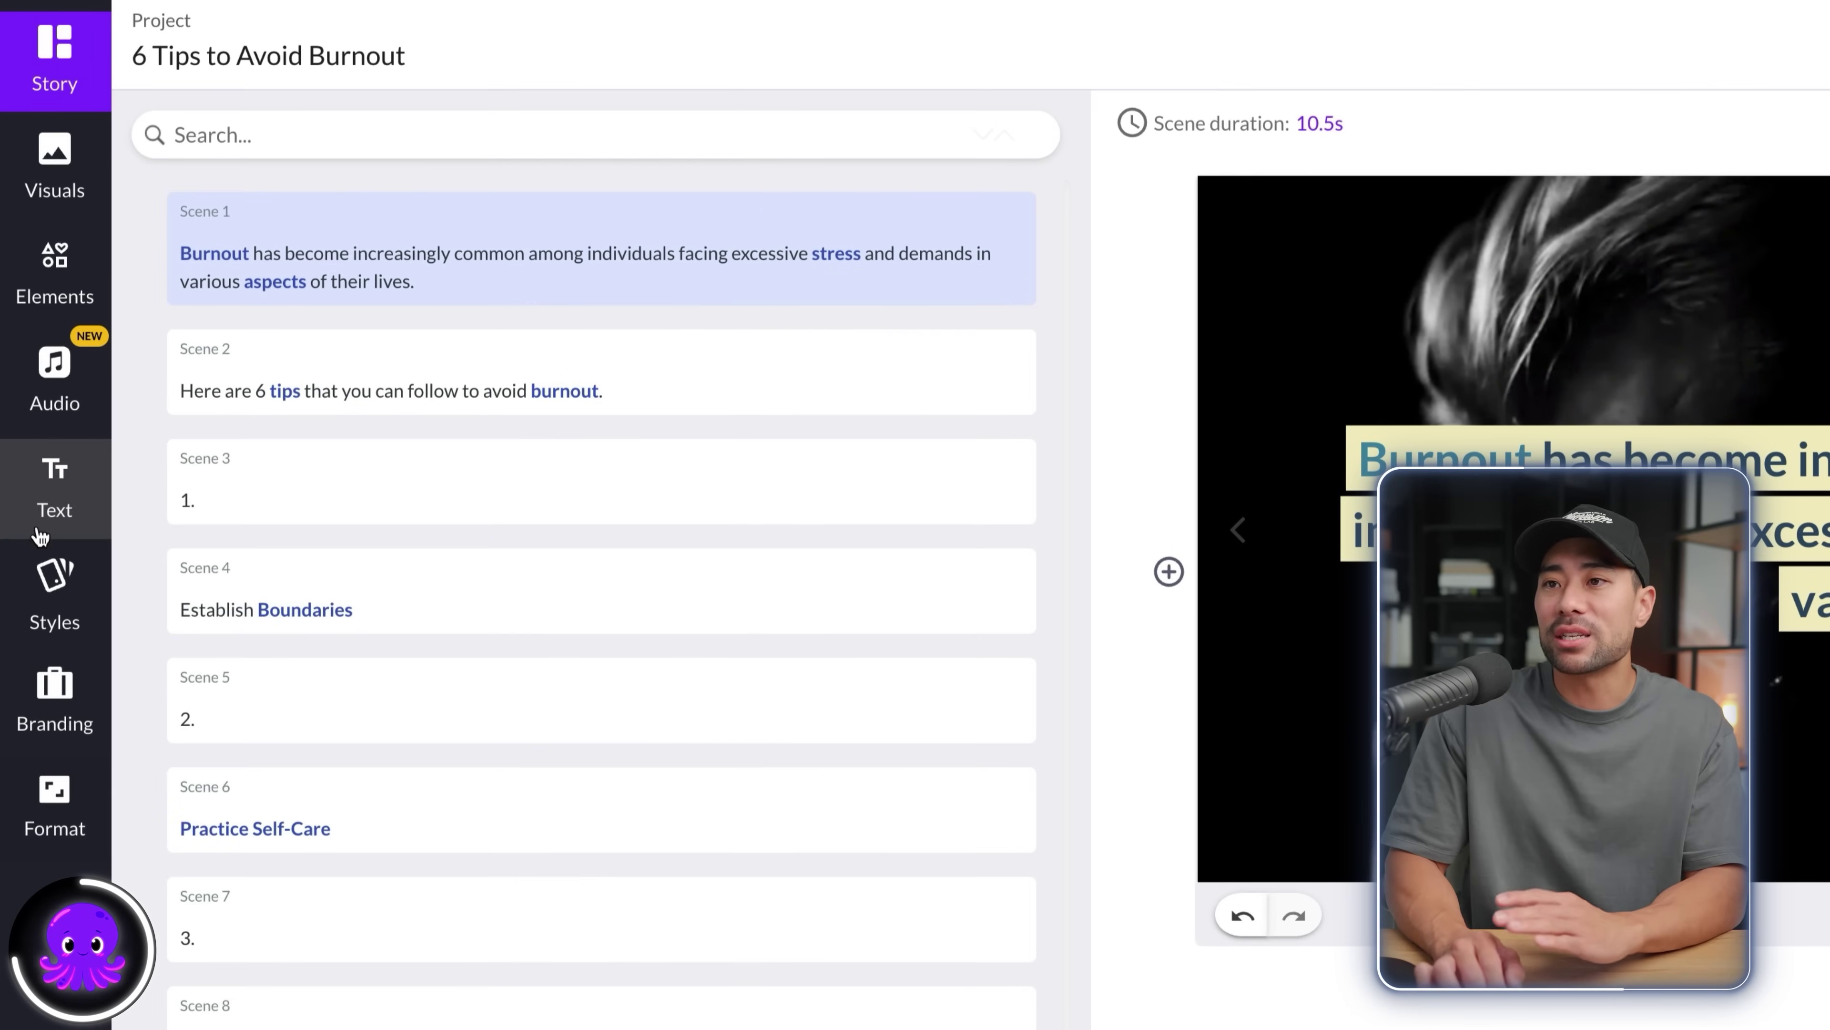
Step: Open the Visuals library of stock images and videos from the Elements sidebar
left_click(57, 315)
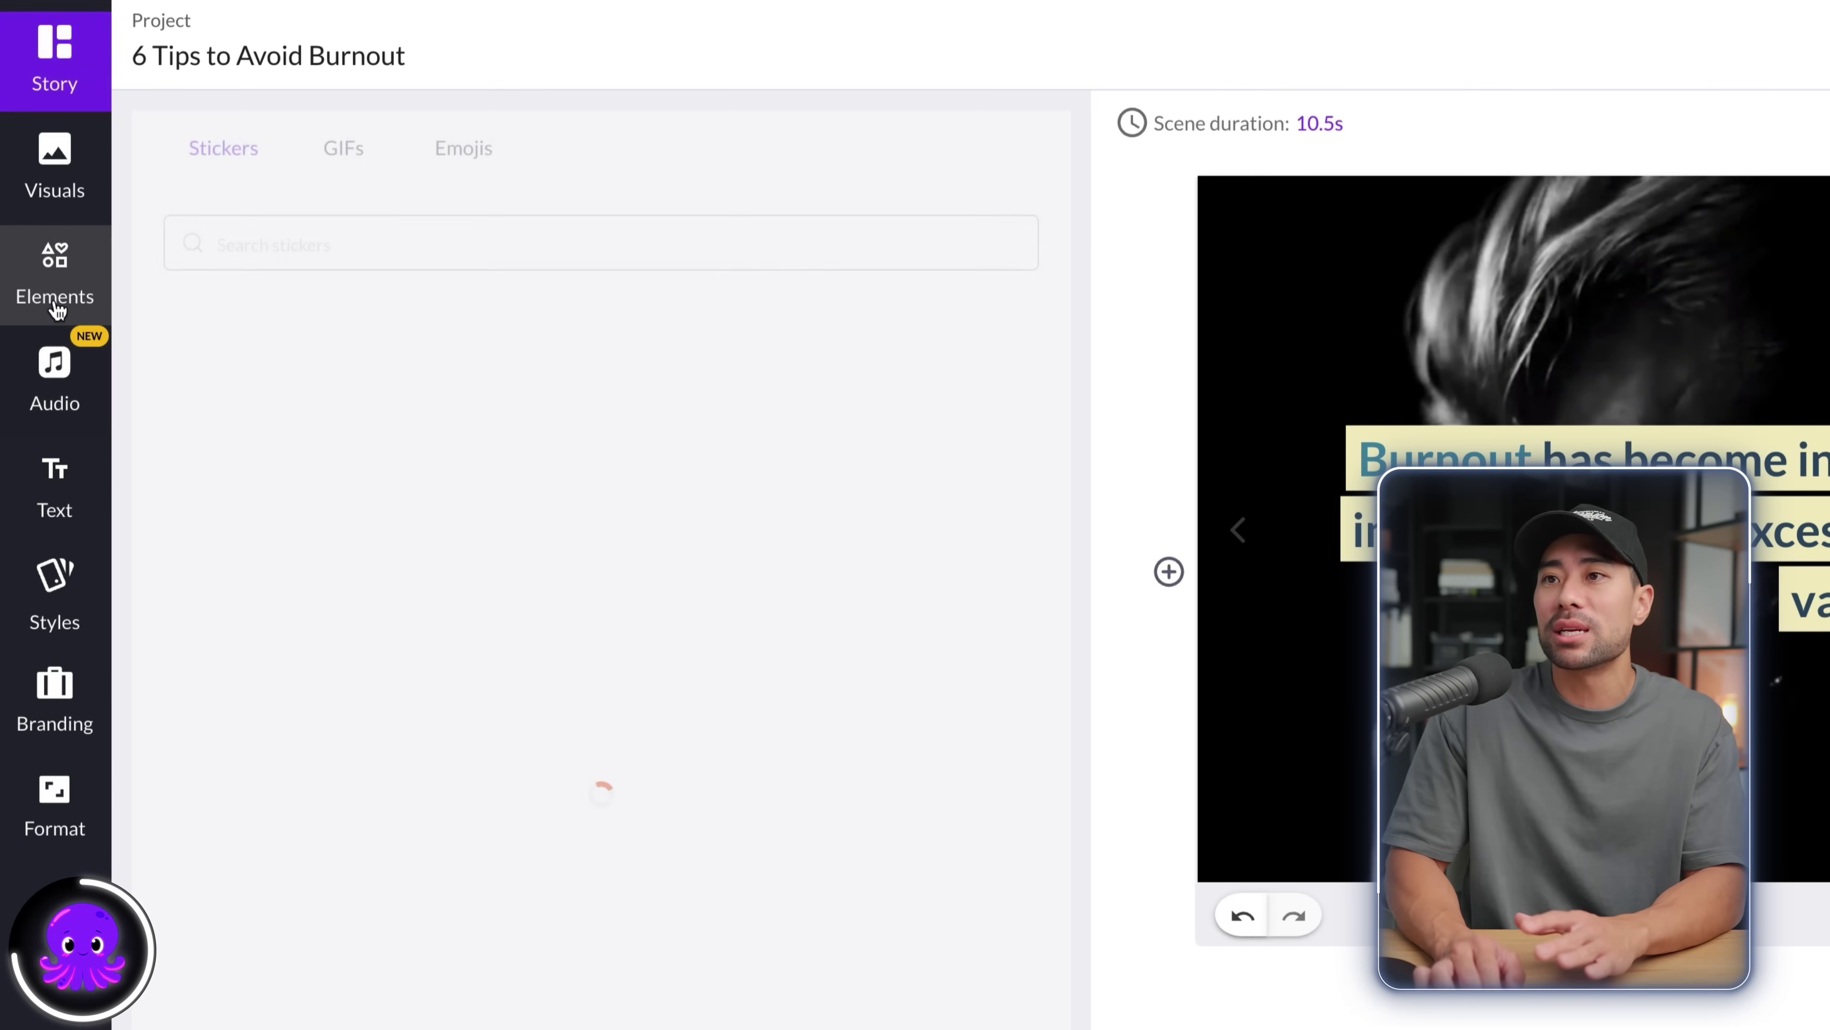
left_click(58, 171)
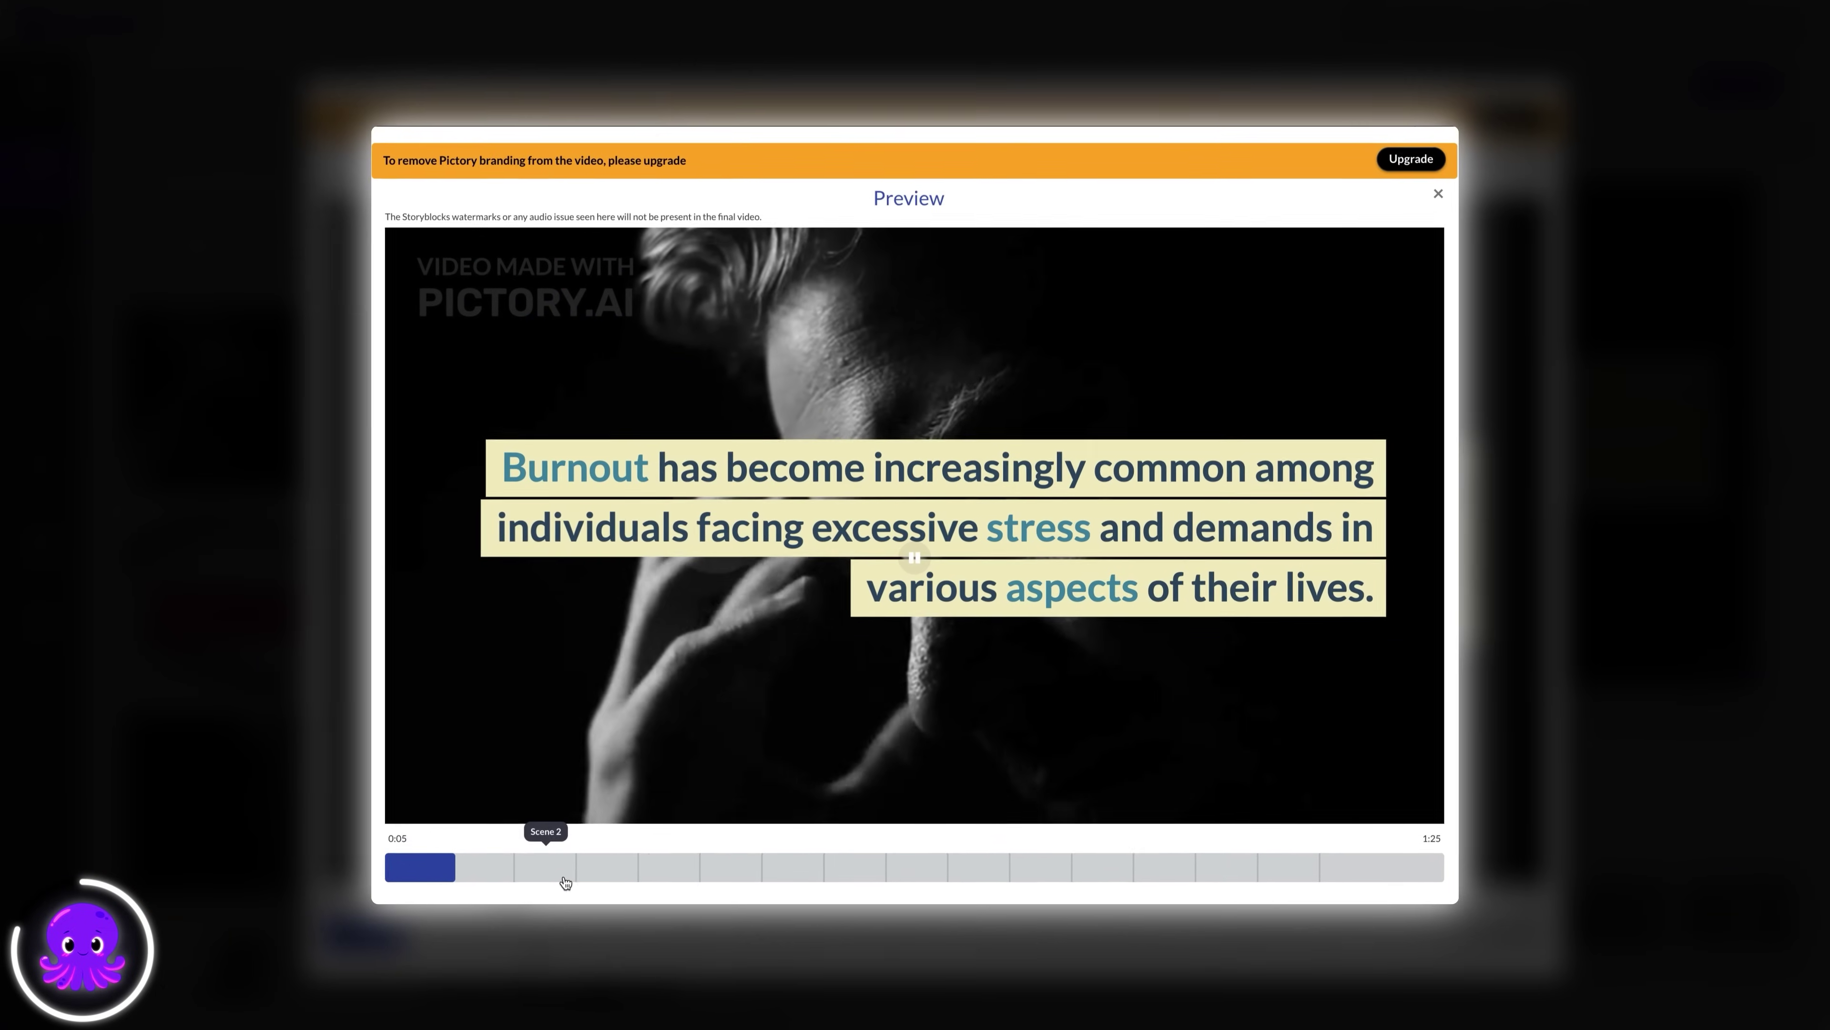
left_click(585, 872)
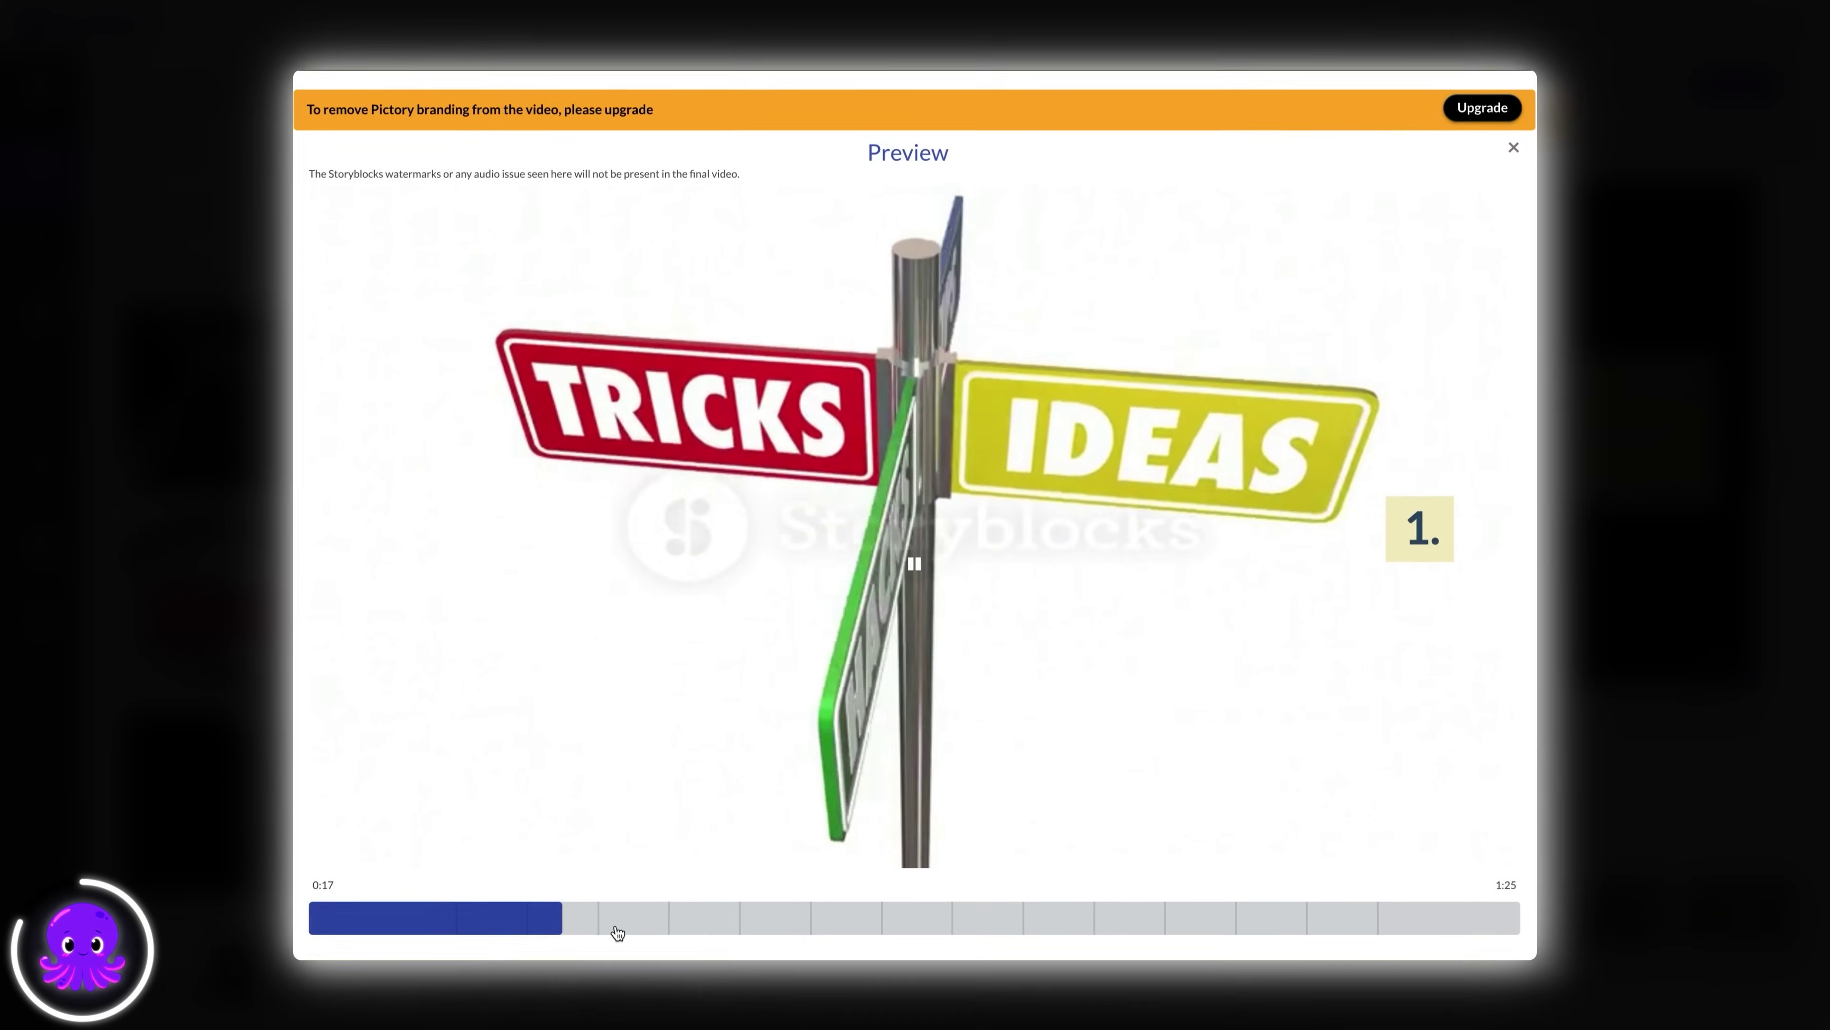
left_click(618, 933)
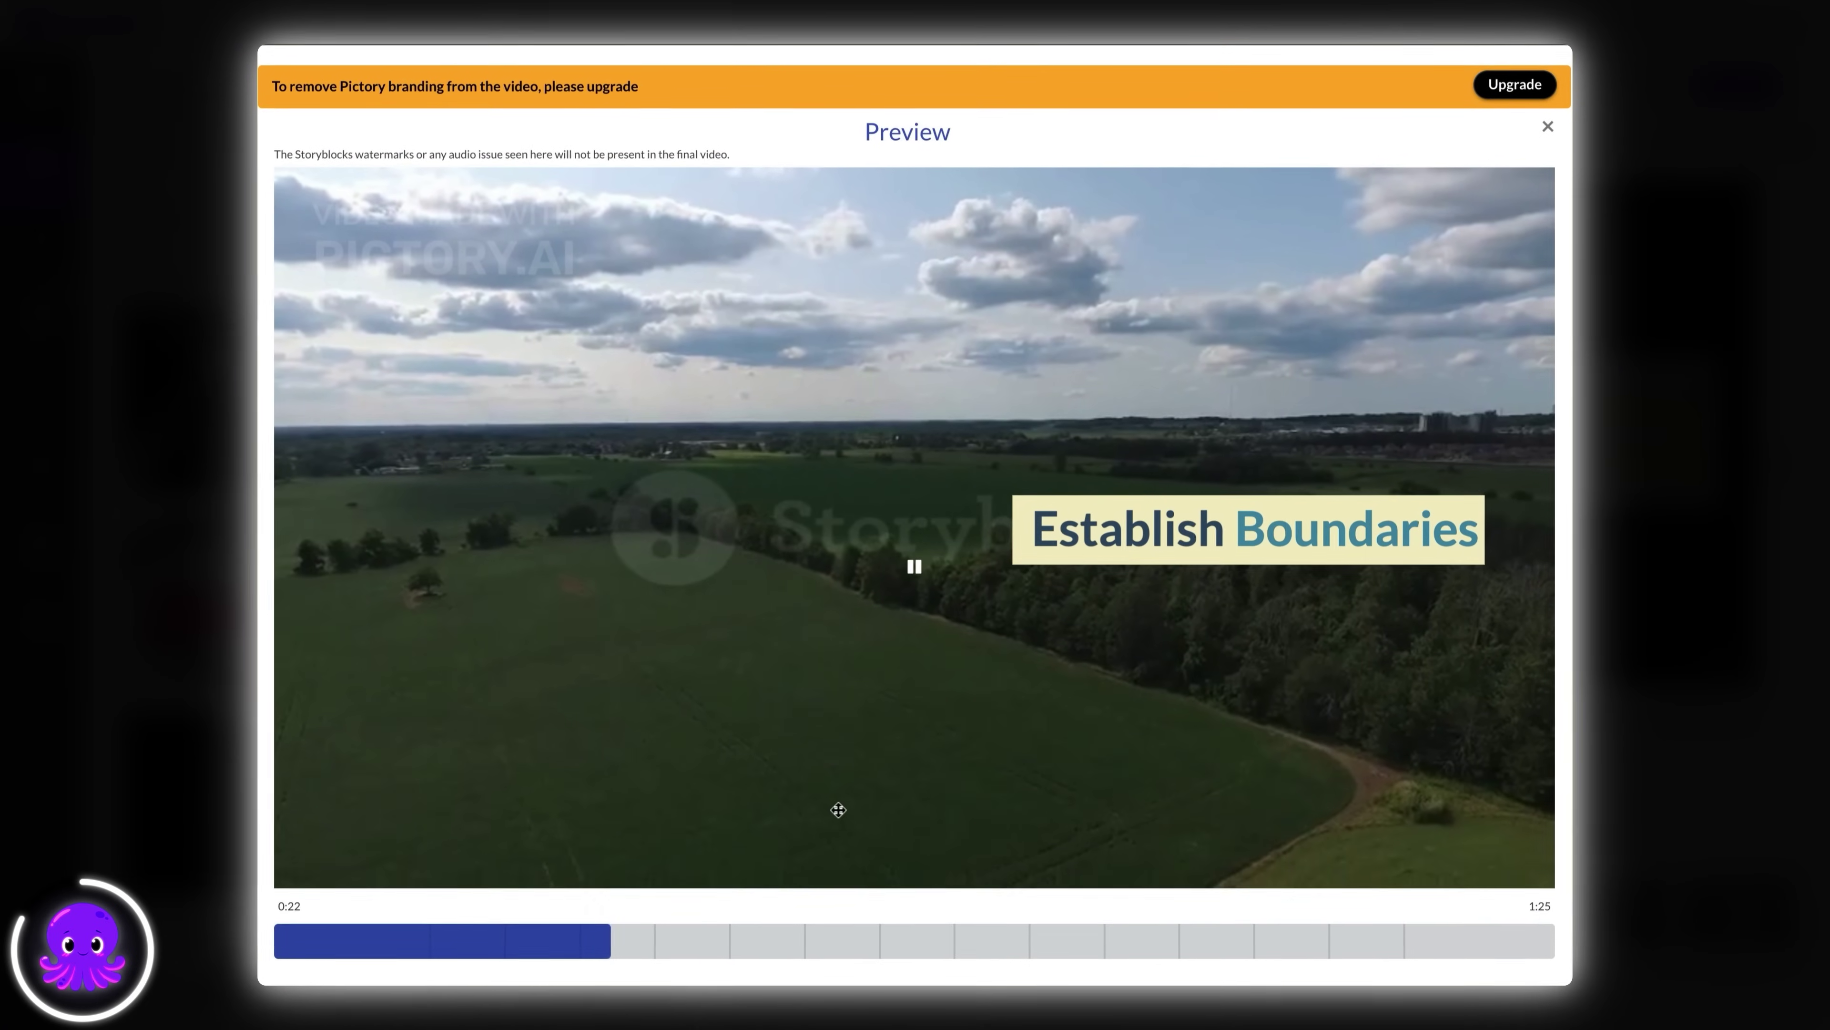
left_click(741, 941)
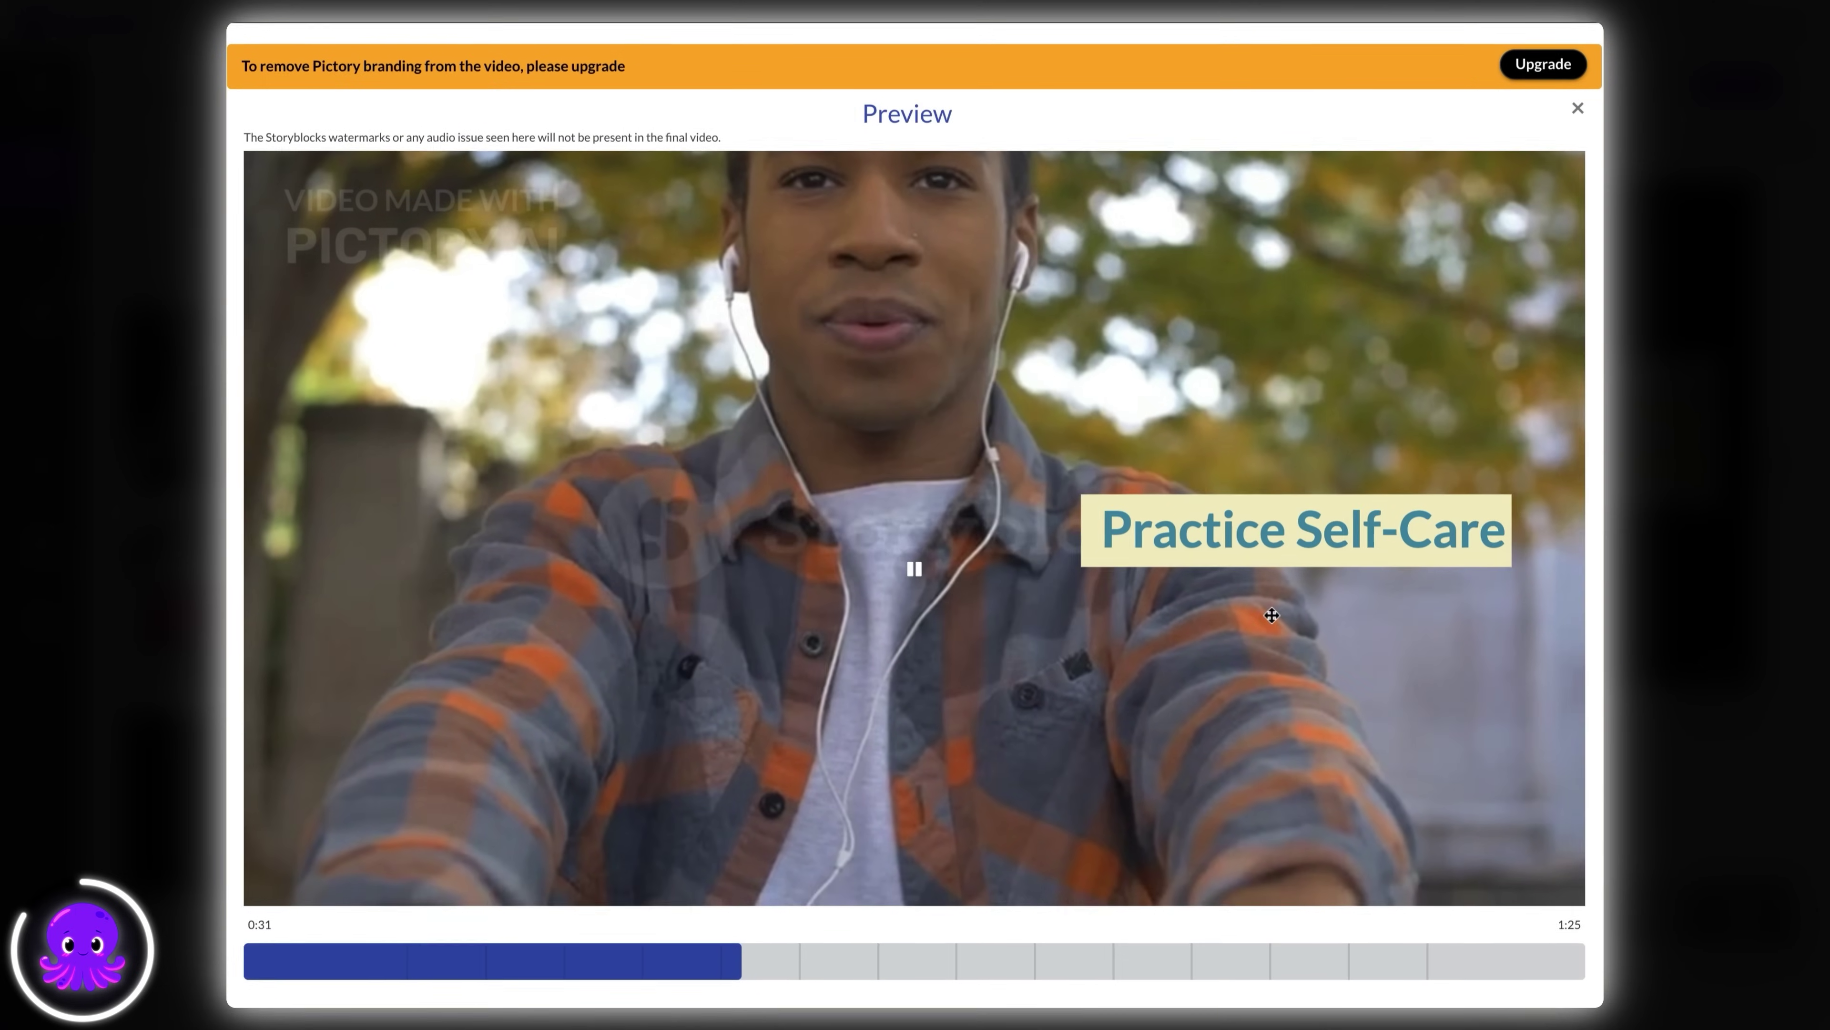
left_click(1056, 963)
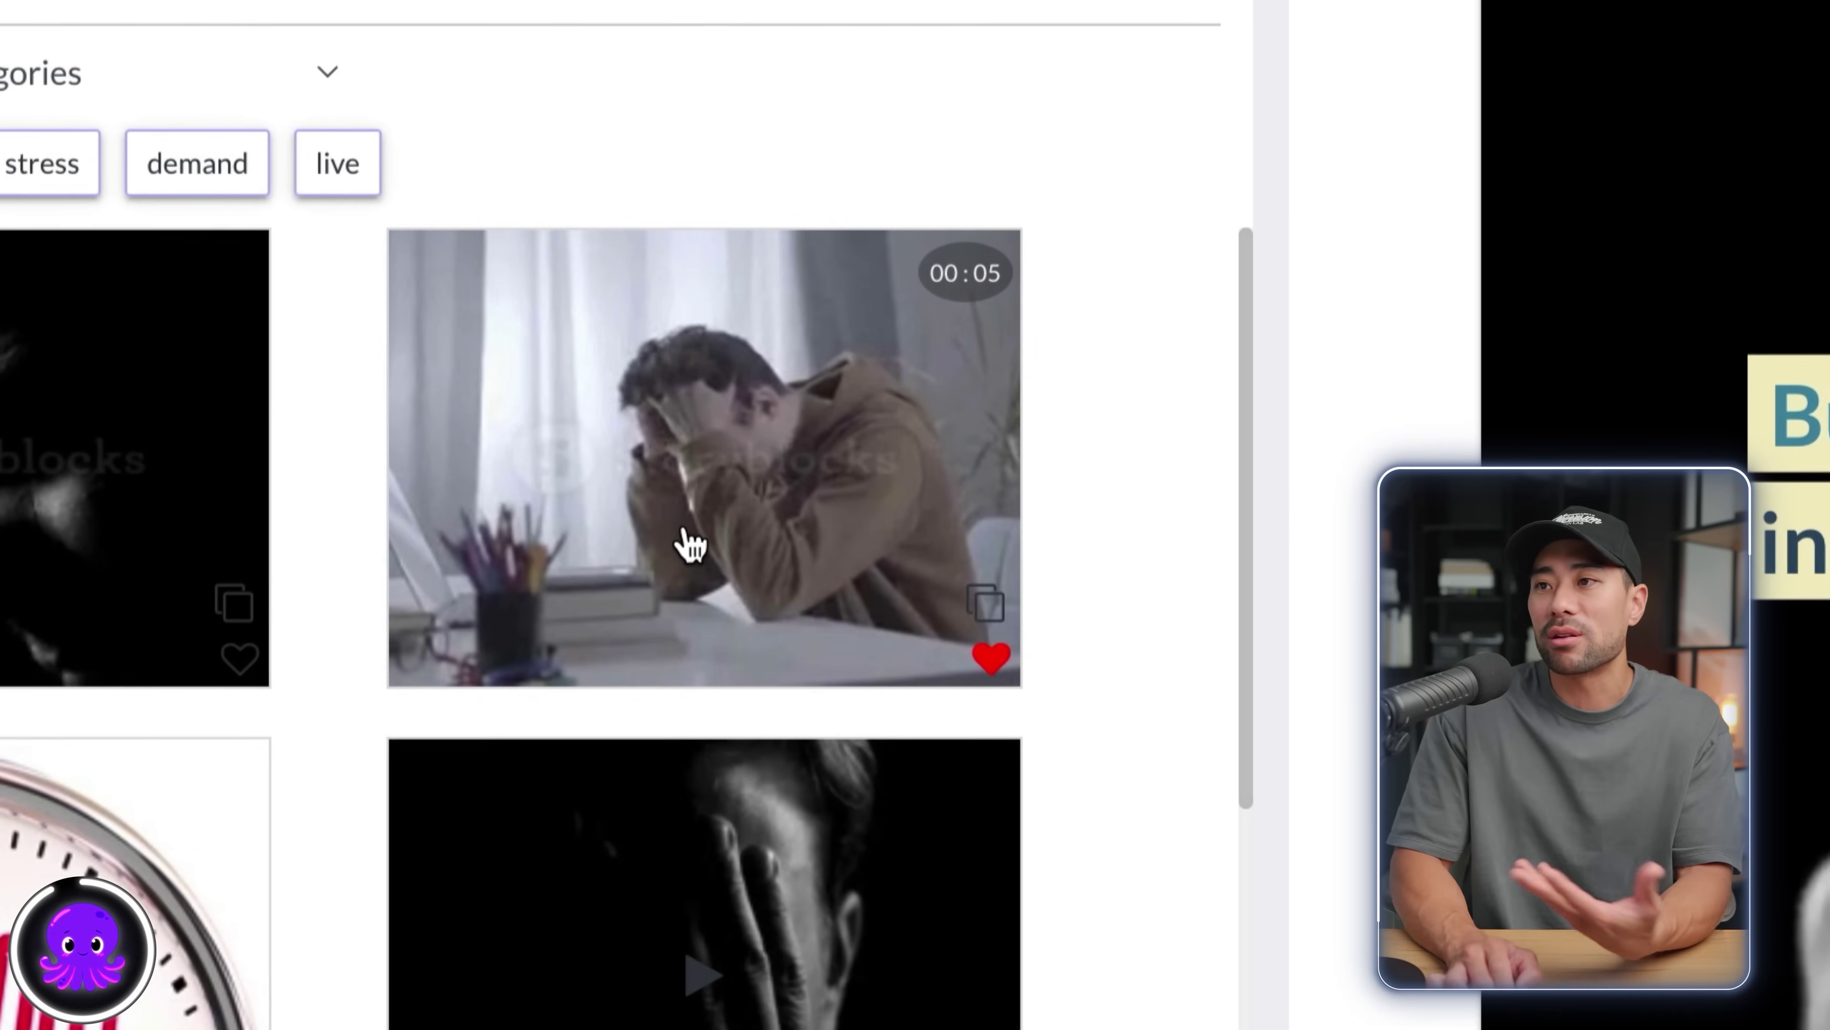
Step: Set Scene 1's background to the clip of a man holding his head at a desk
left_click(681, 533)
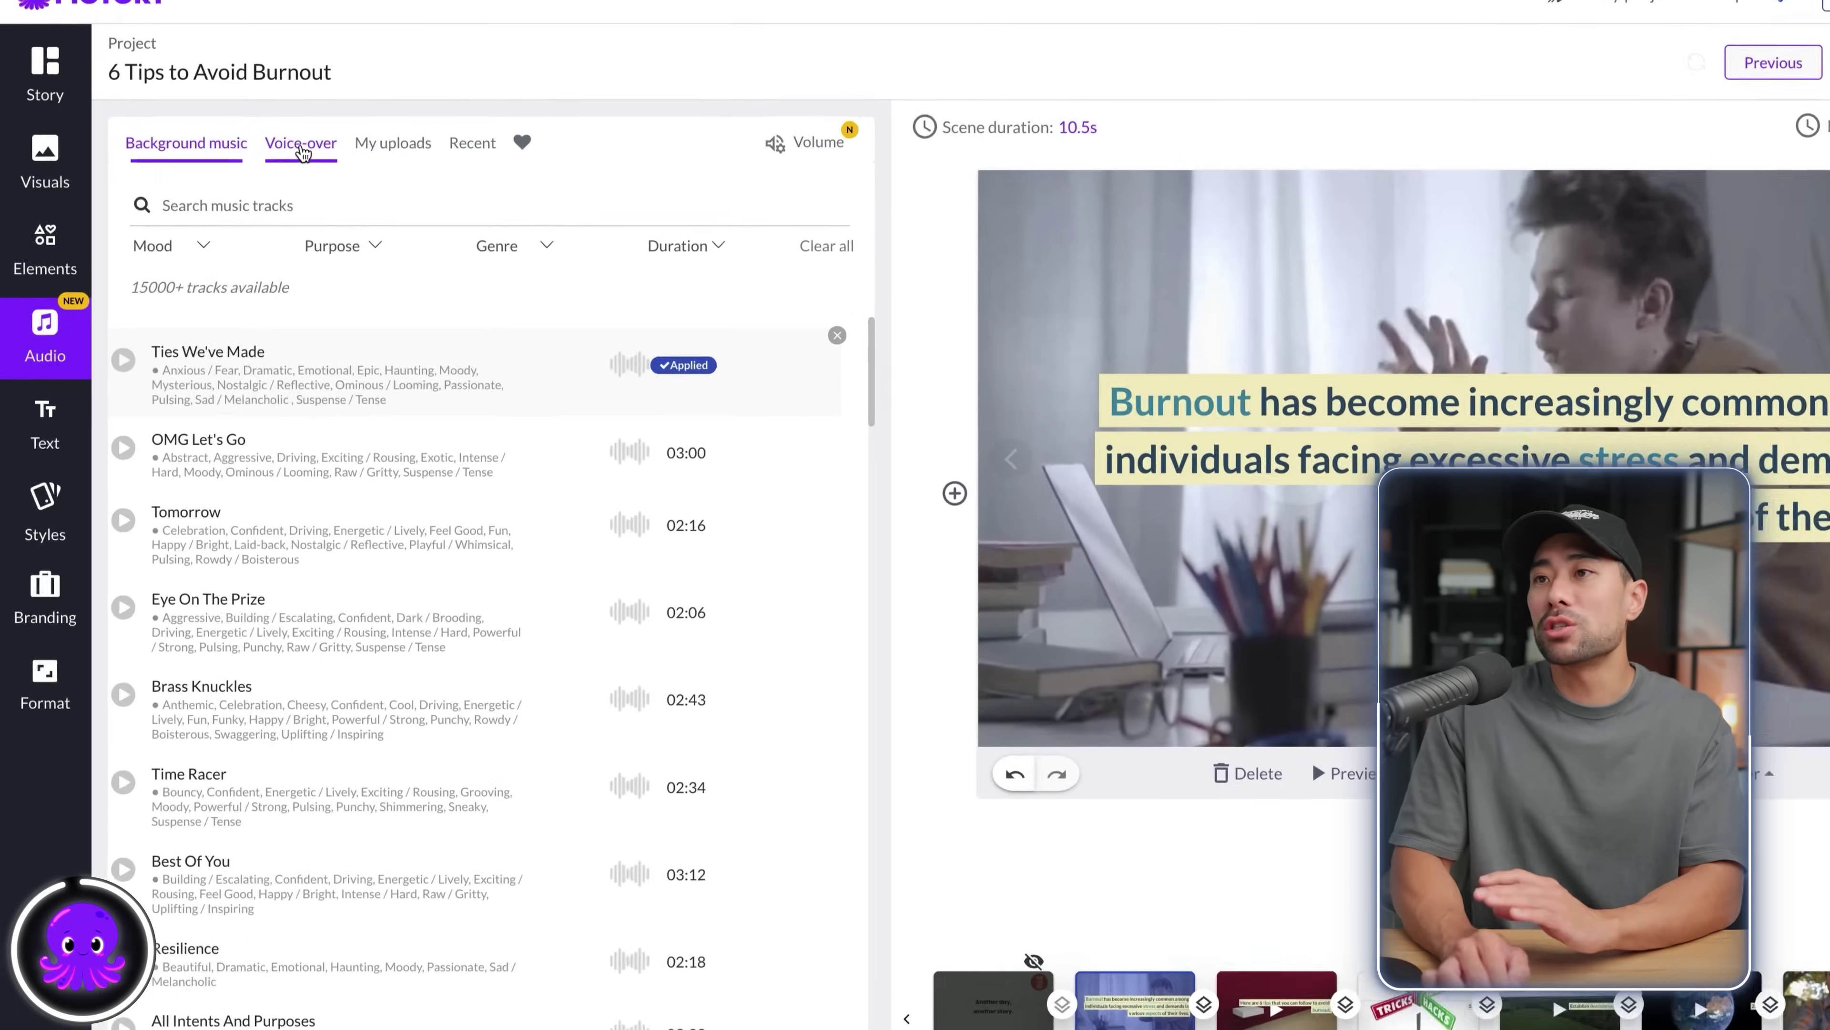
Step: Browse the list of AI voices under the Voice-over tab
left_click(301, 145)
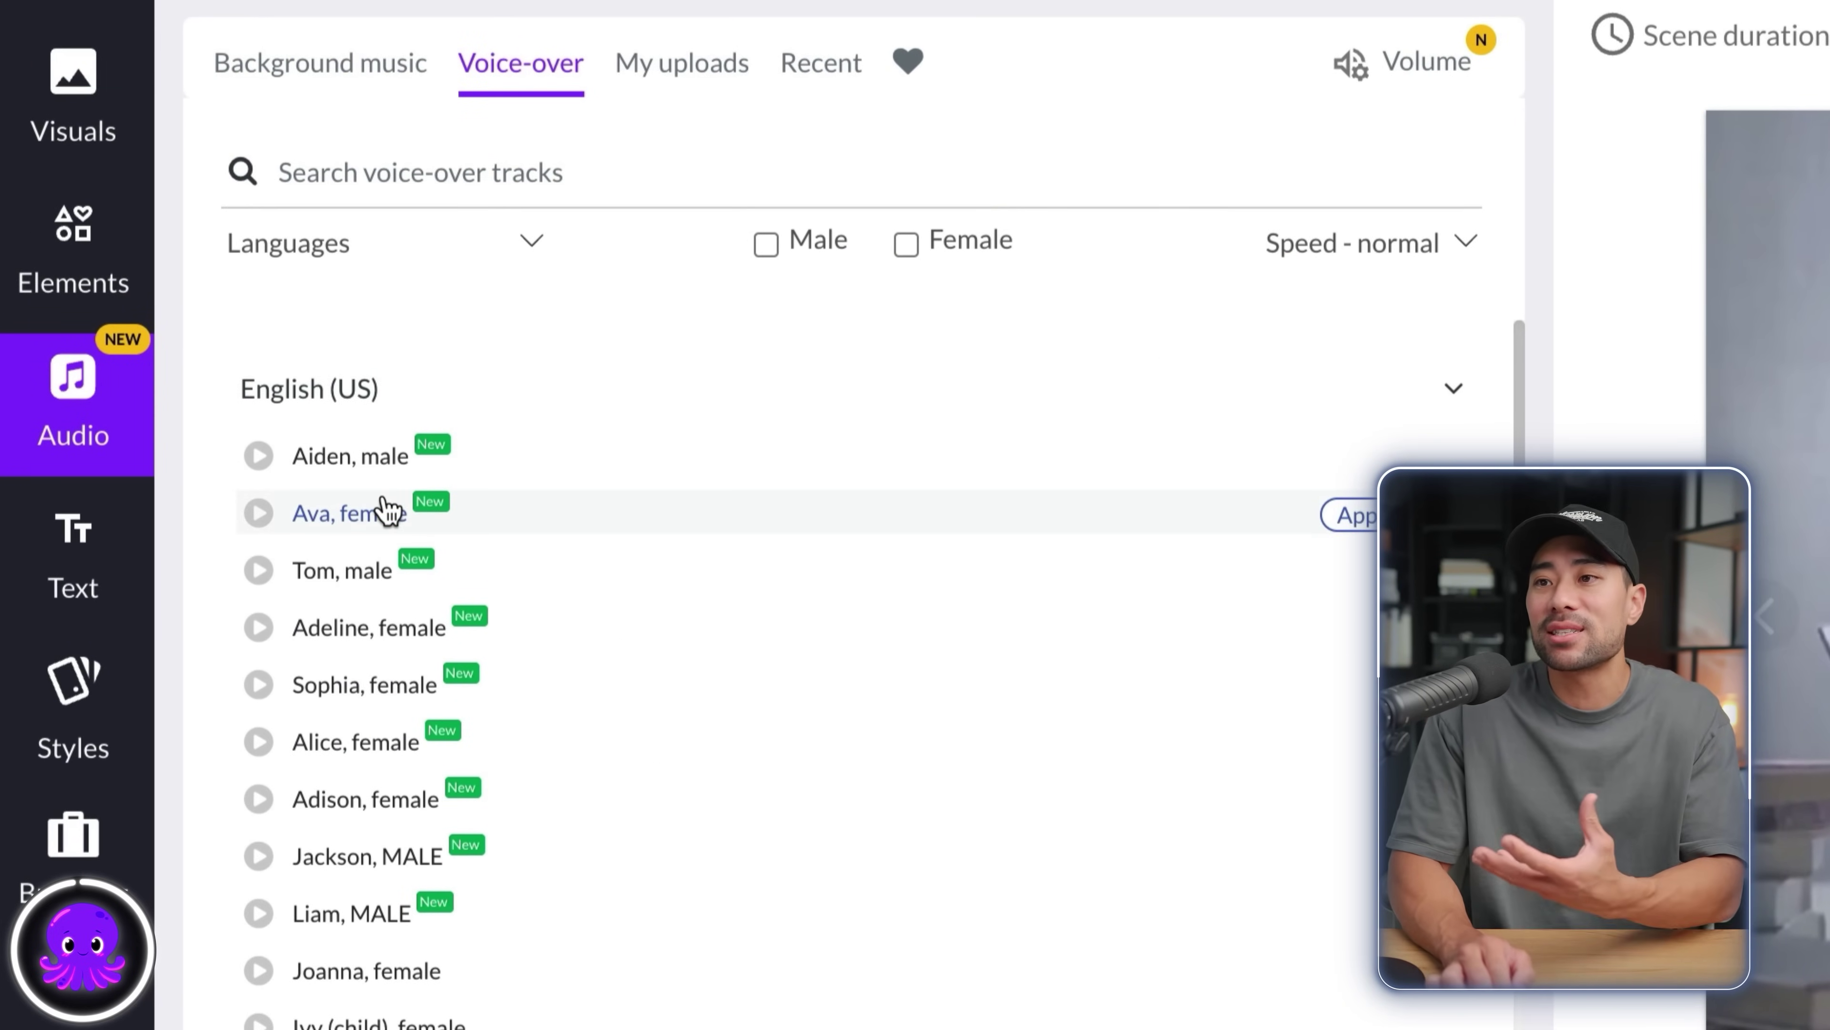
scroll(850, 649, "down", 20)
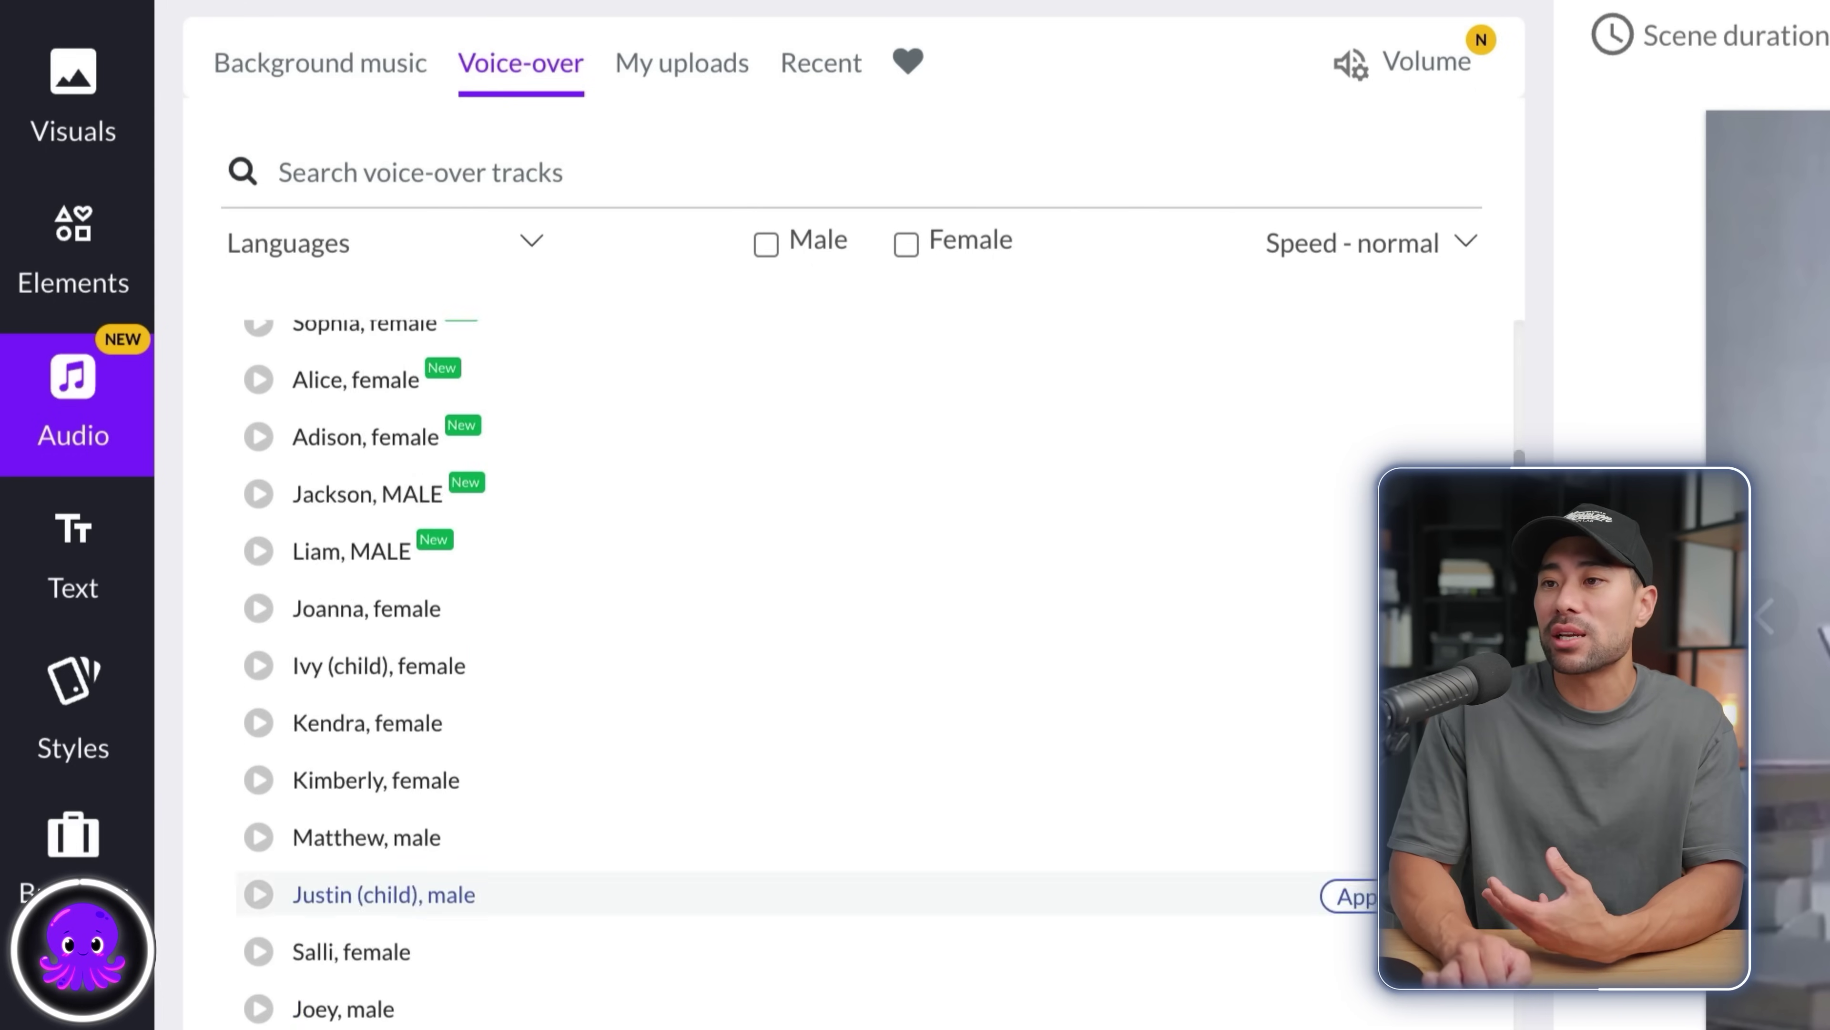
scroll(649, 648, "down", 10)
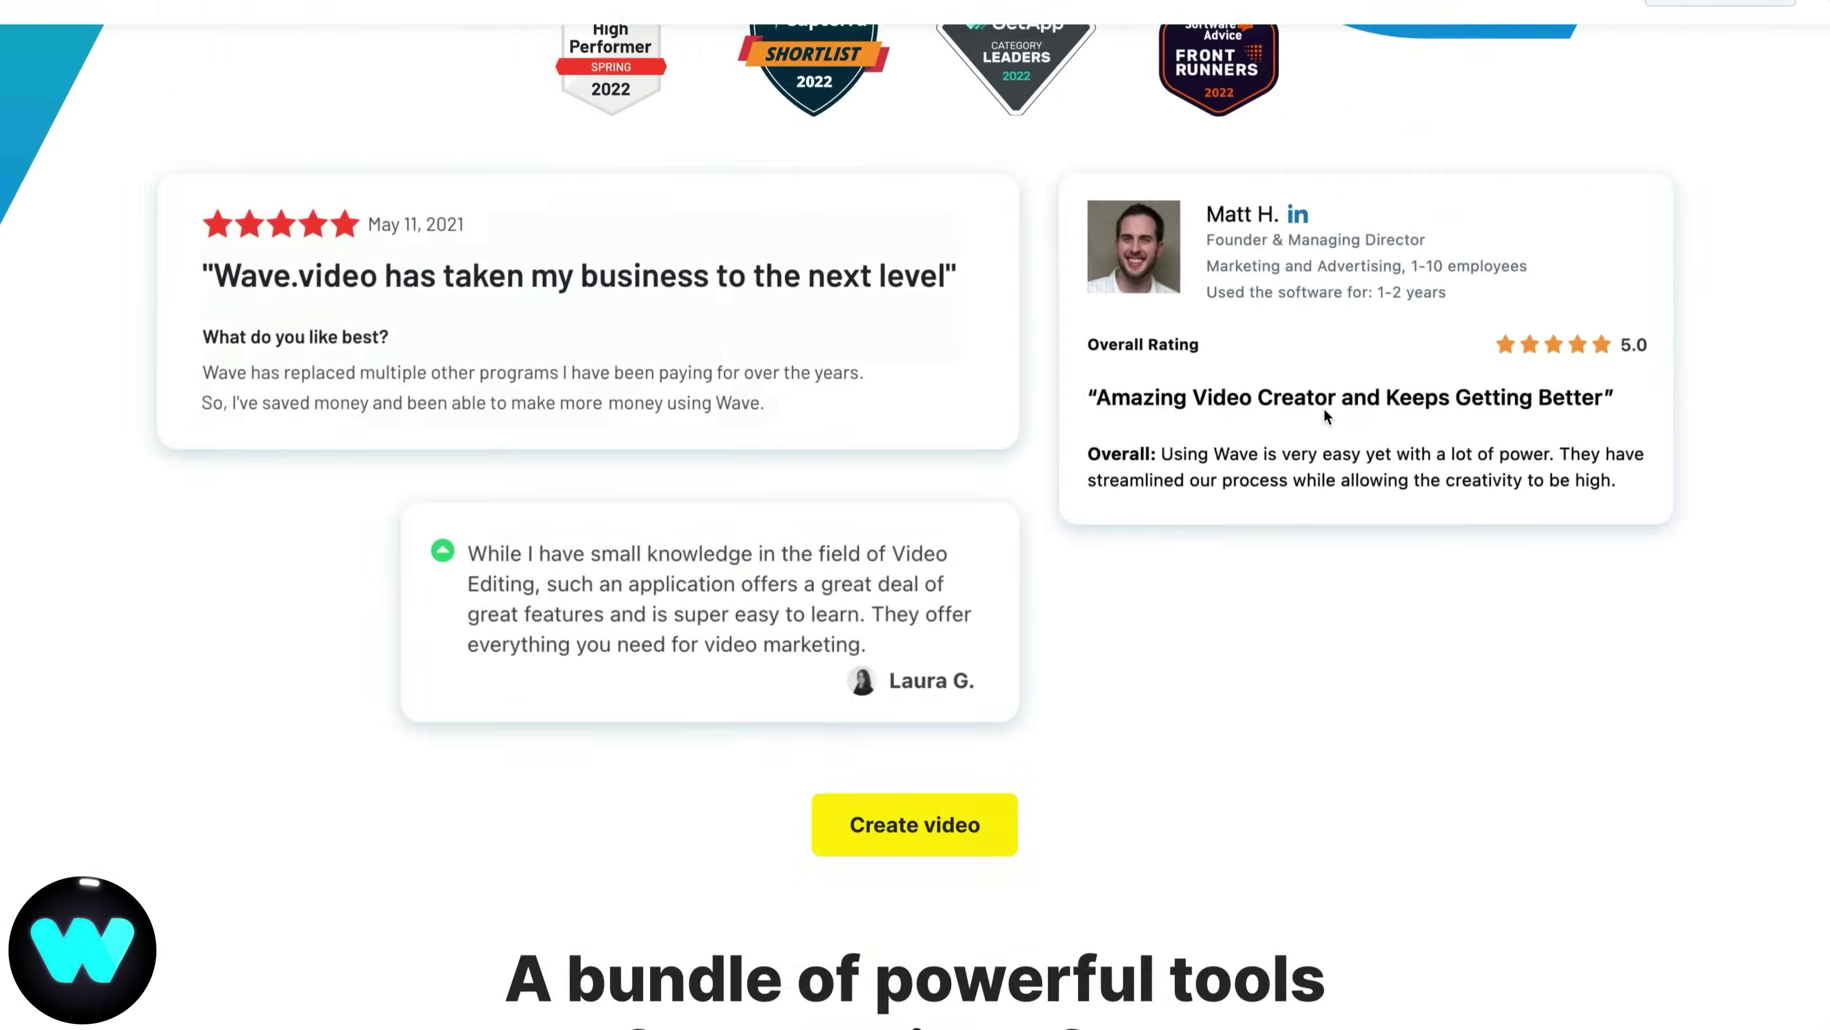
Step: Scroll the Wave.video homepage up and down to find the My projects link
scroll(1286, 419, "up", 10)
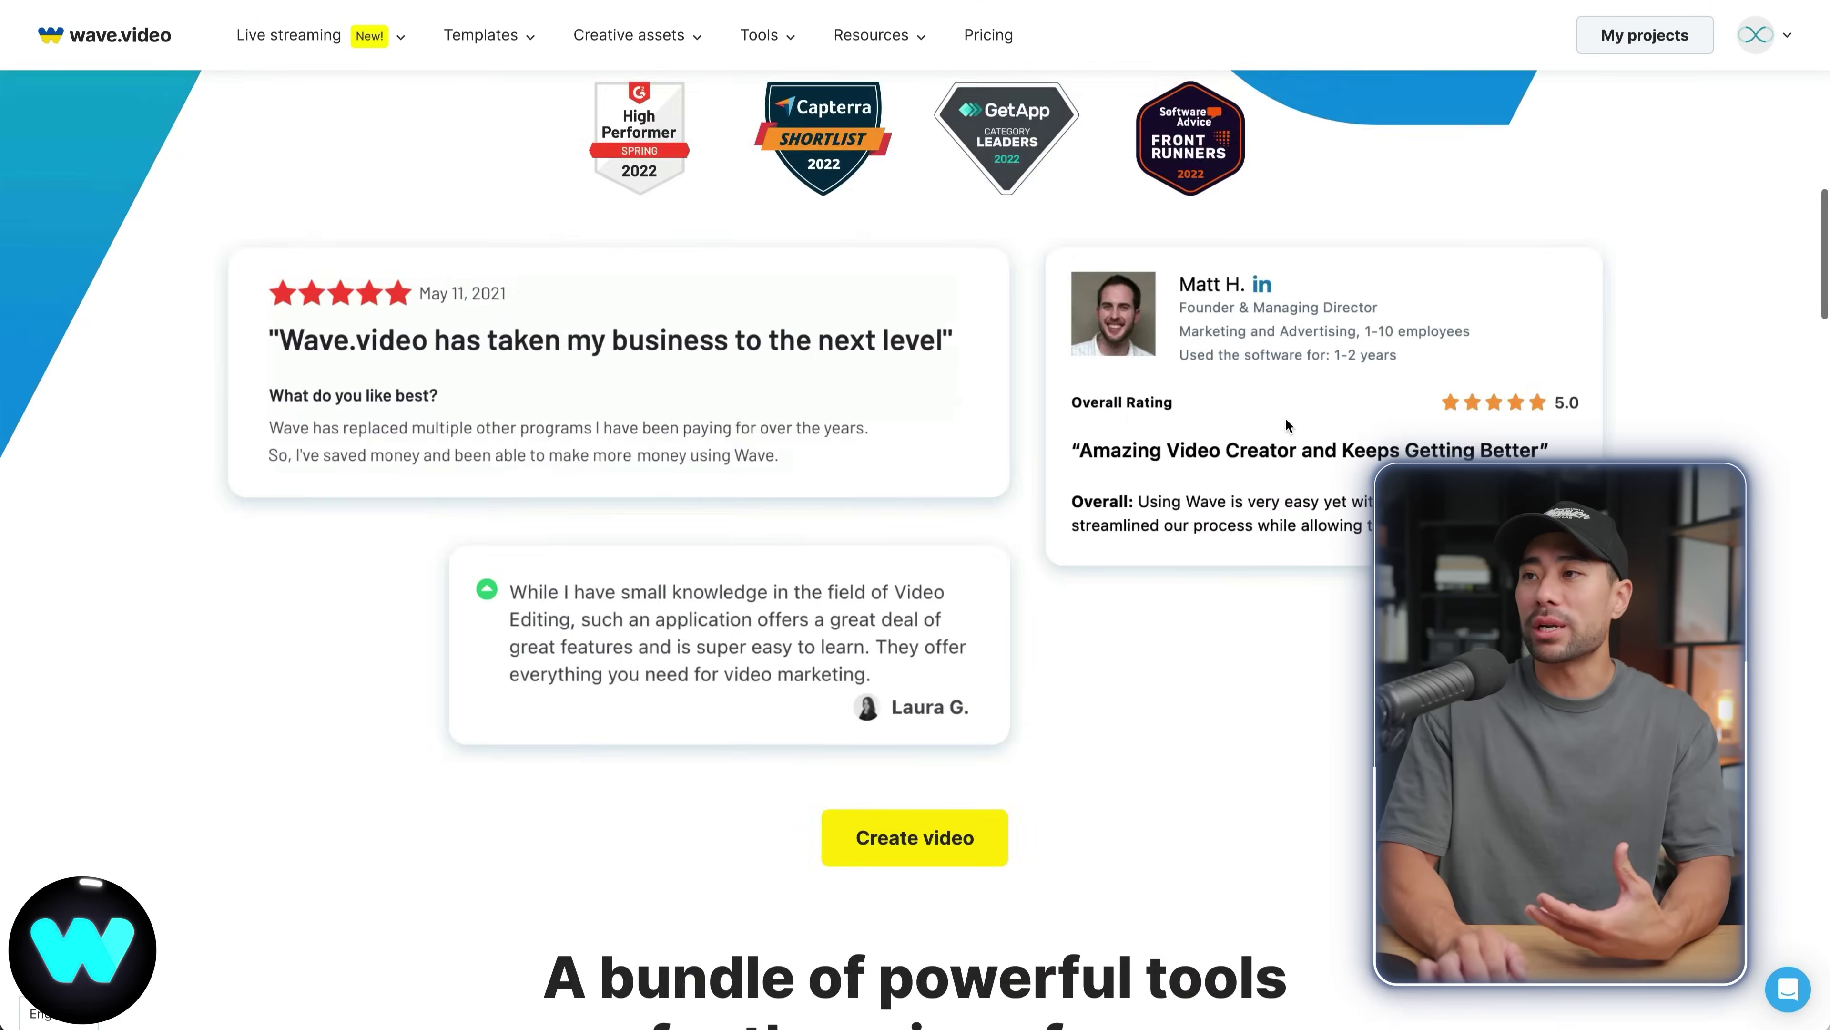
scroll(1286, 420, "up", 10)
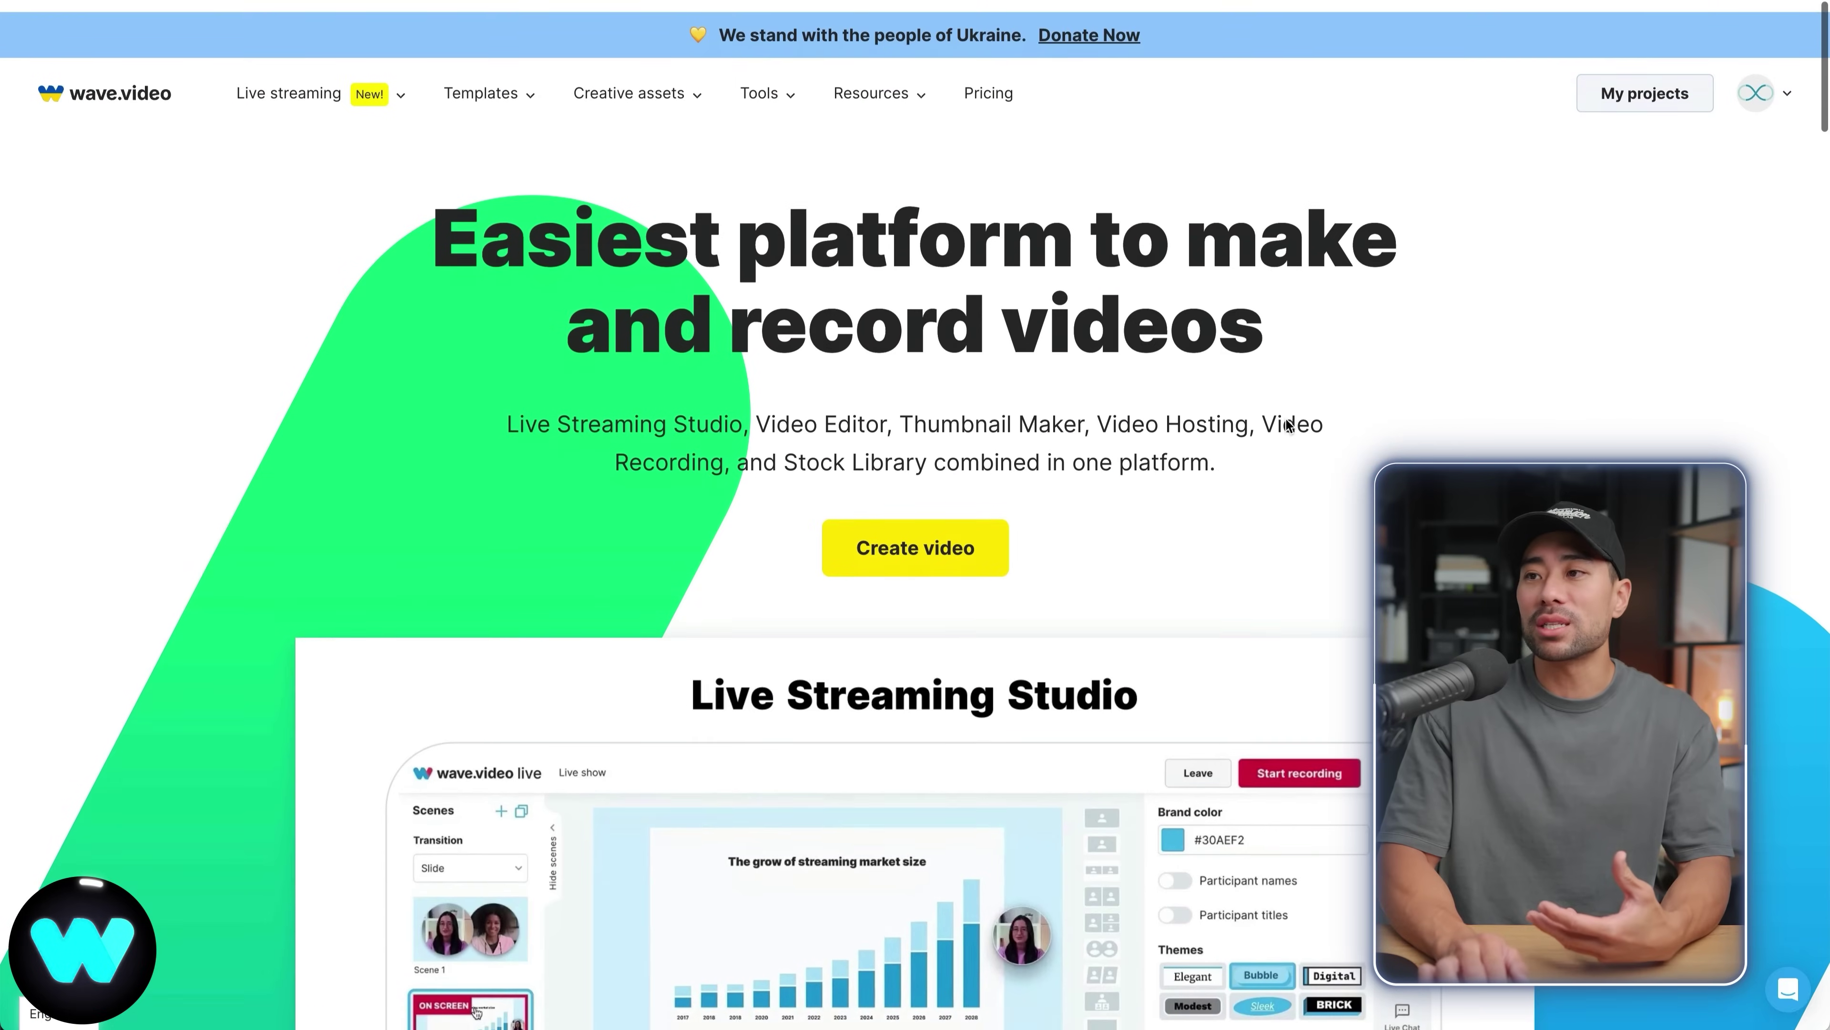
scroll(1287, 420, "down", 2)
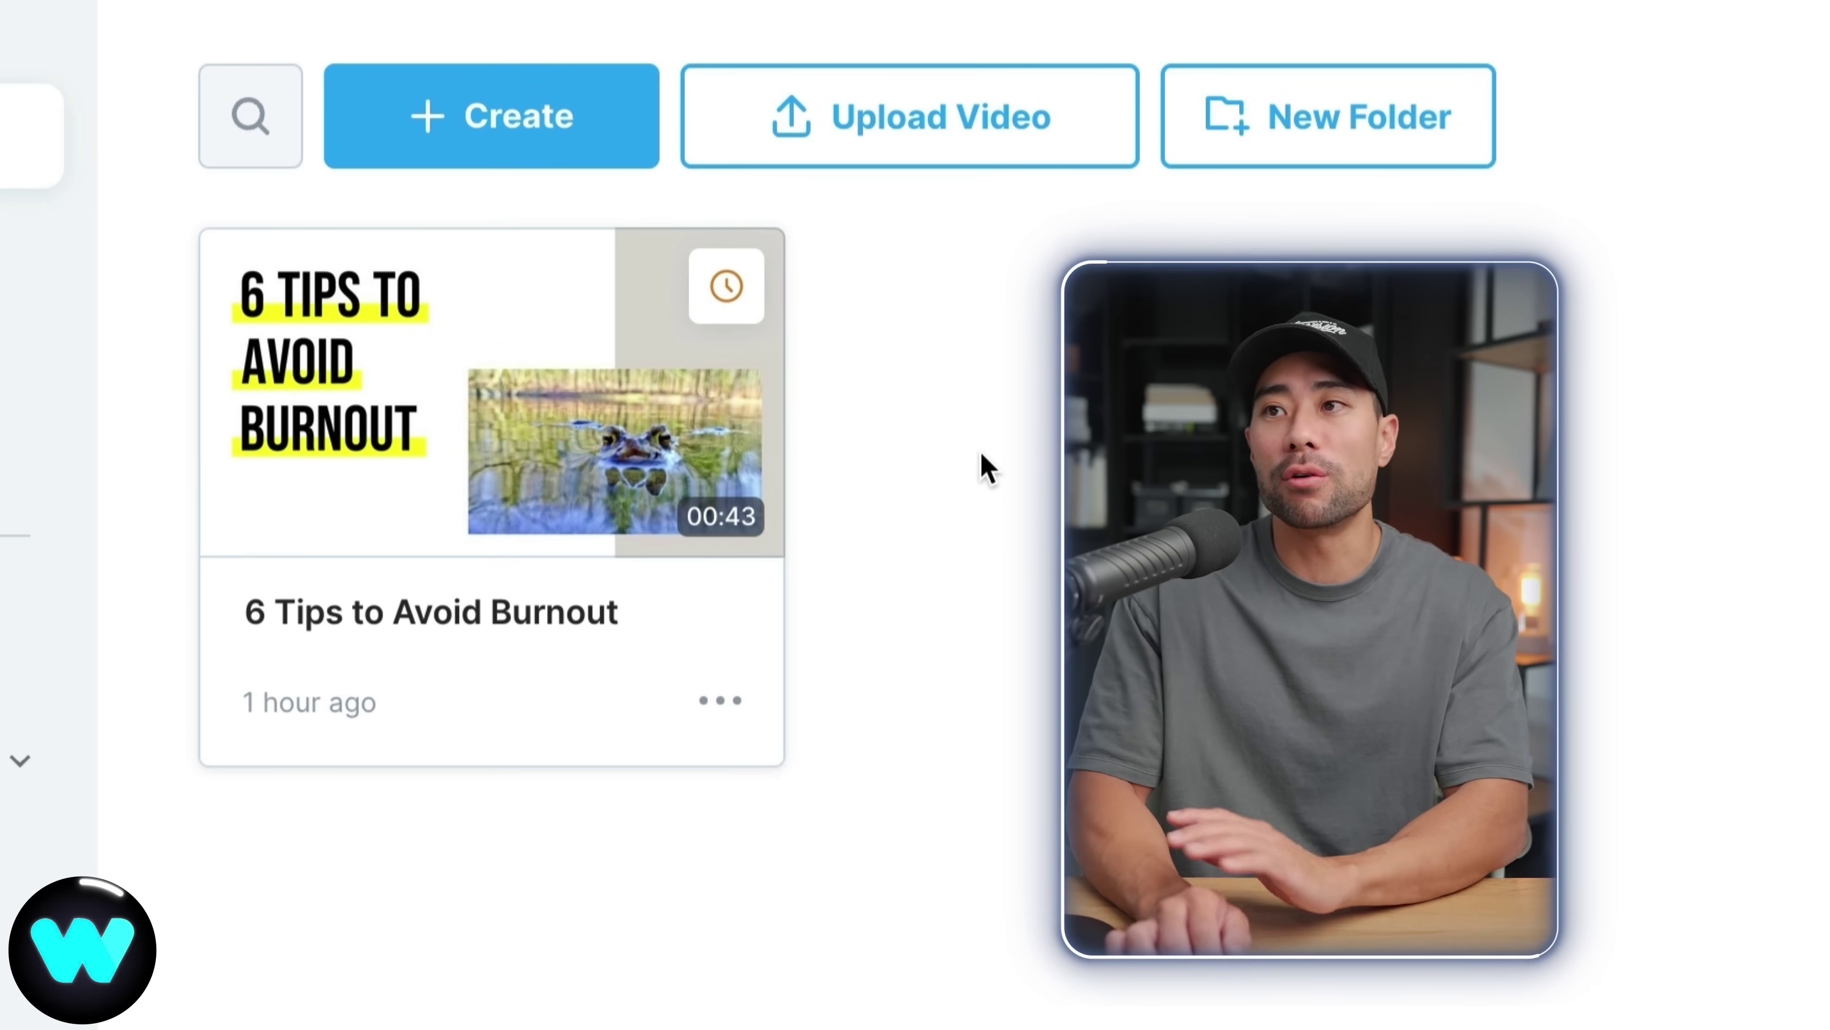
Step: Open the + Create menu with the new-video options, including AI generation from text
left_click(482, 147)
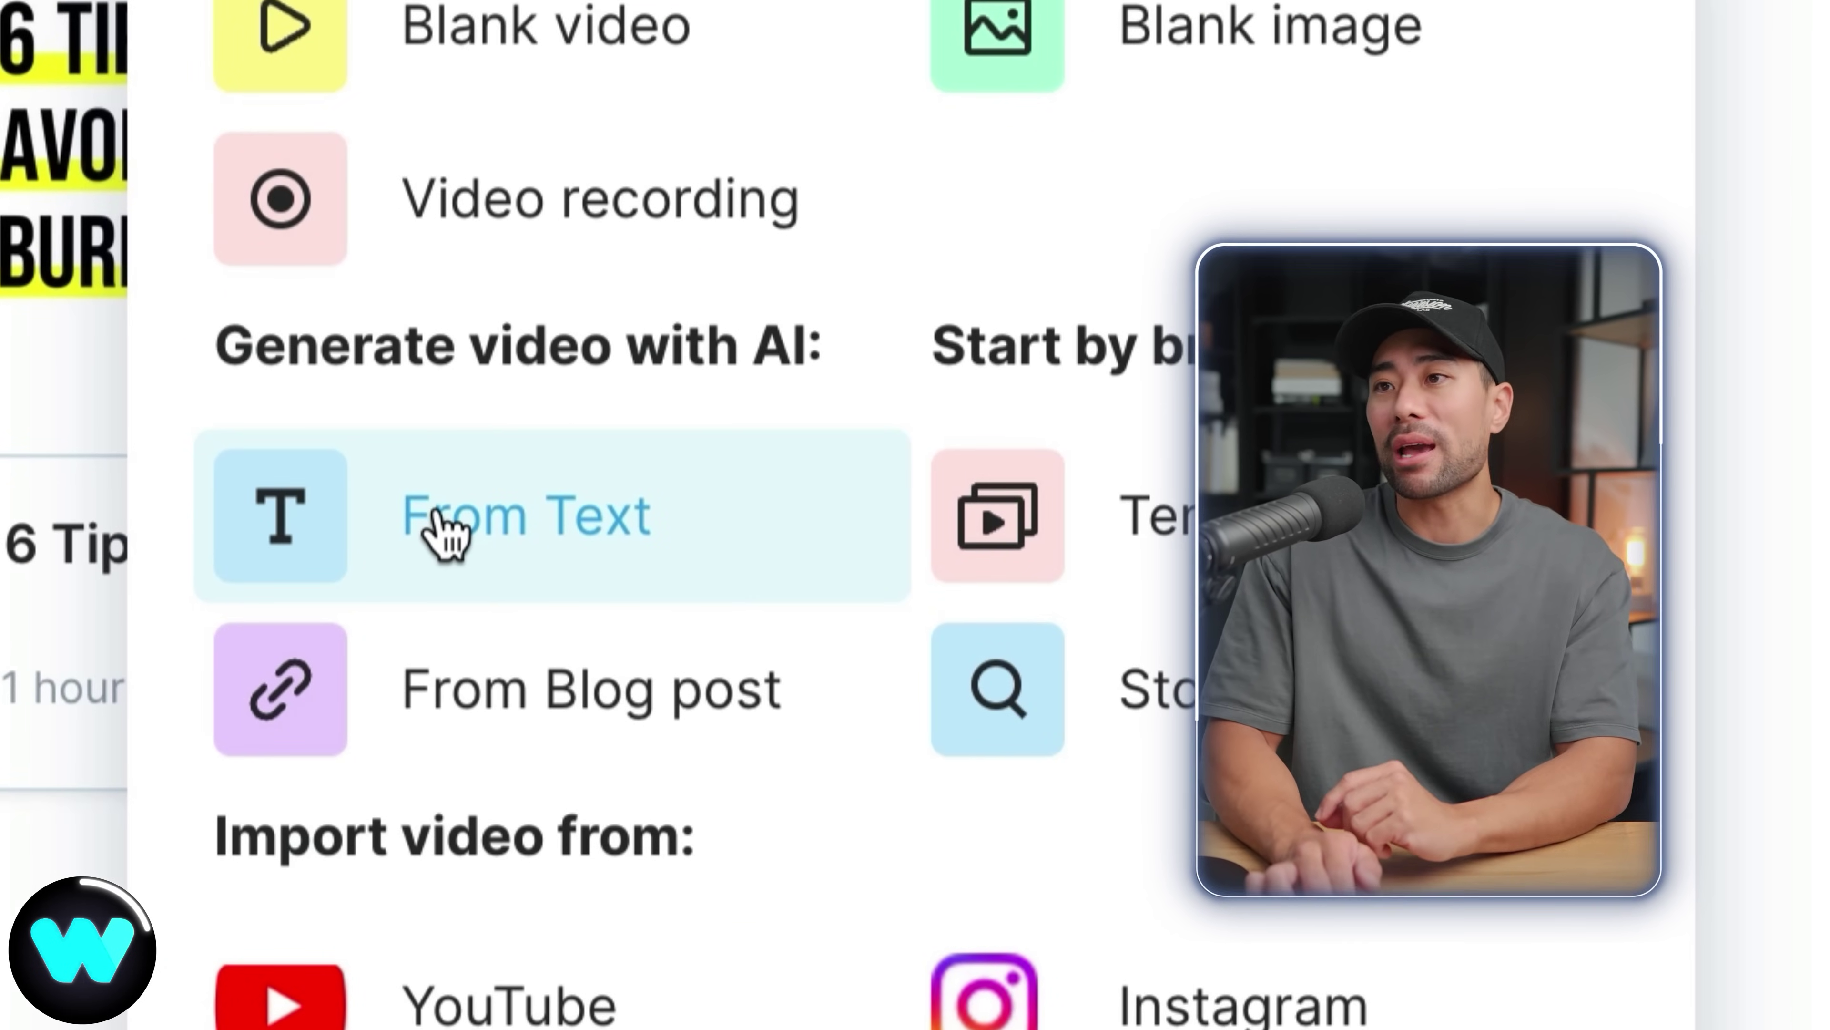
Step: Choose From Text and enter the '6 Tips to Avoid Burnout' title and tips script
left_click(562, 561)
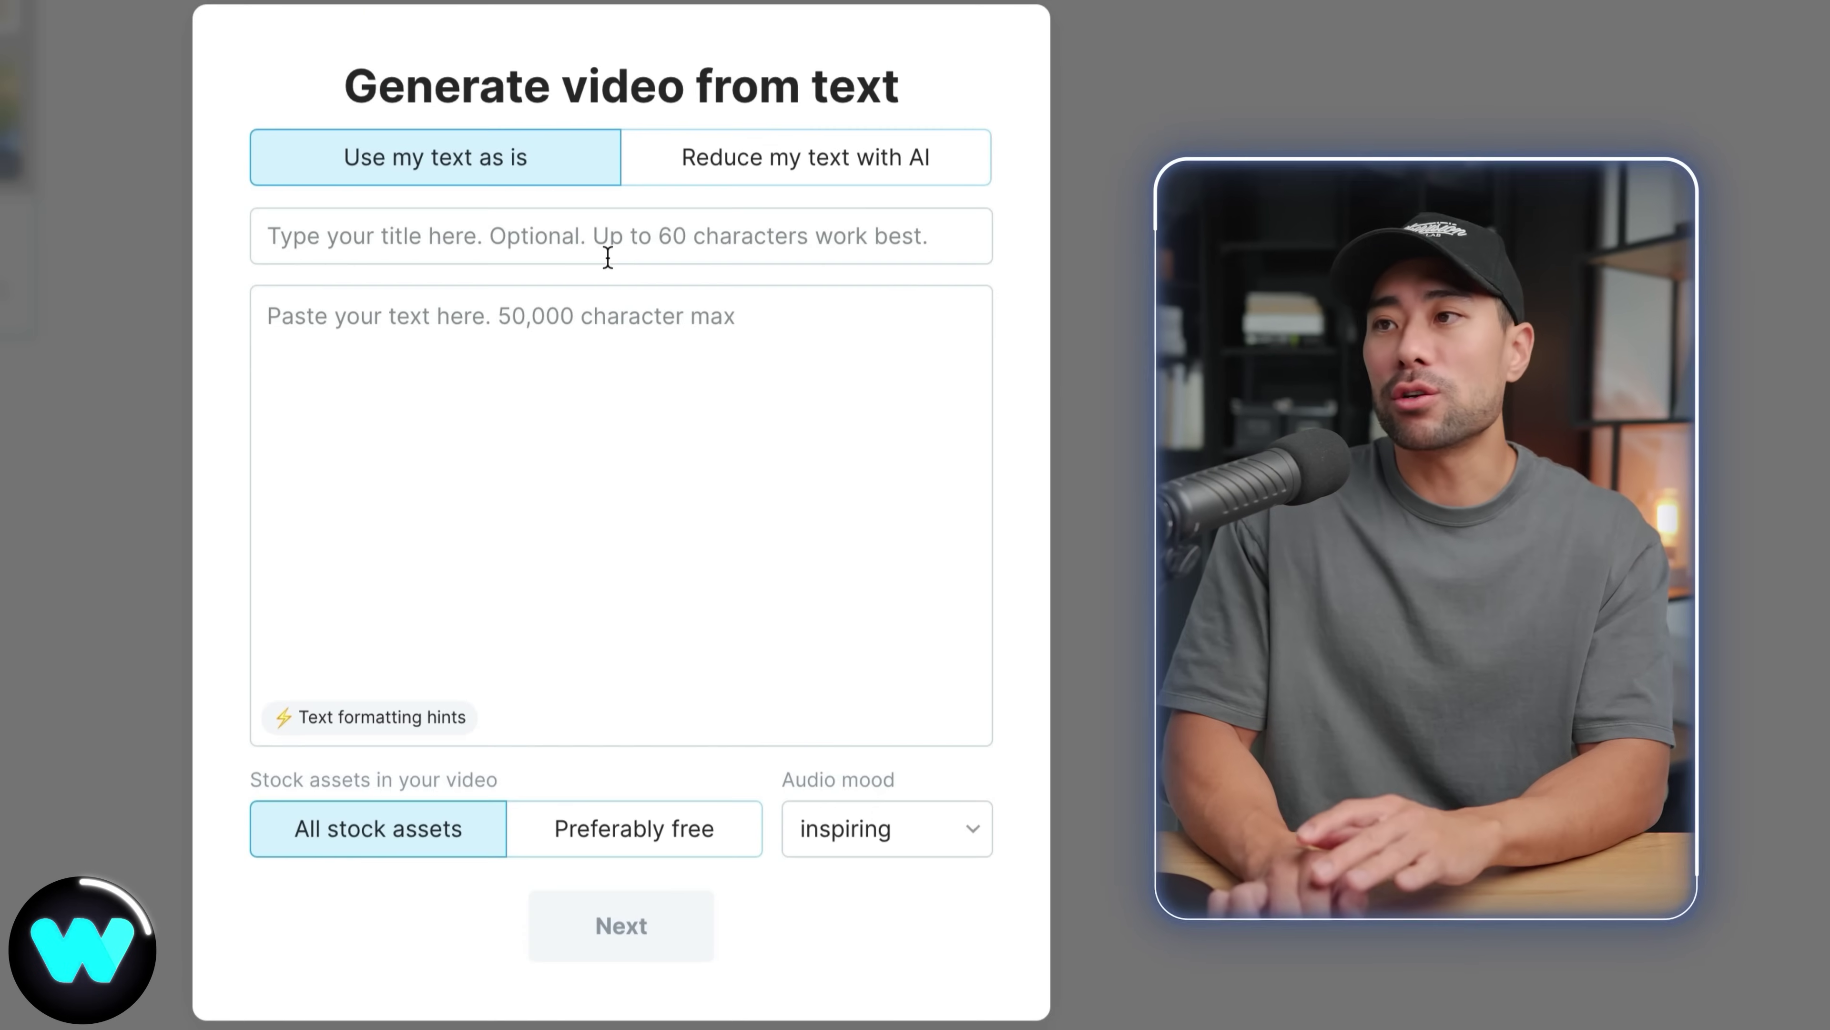
left_click(526, 238)
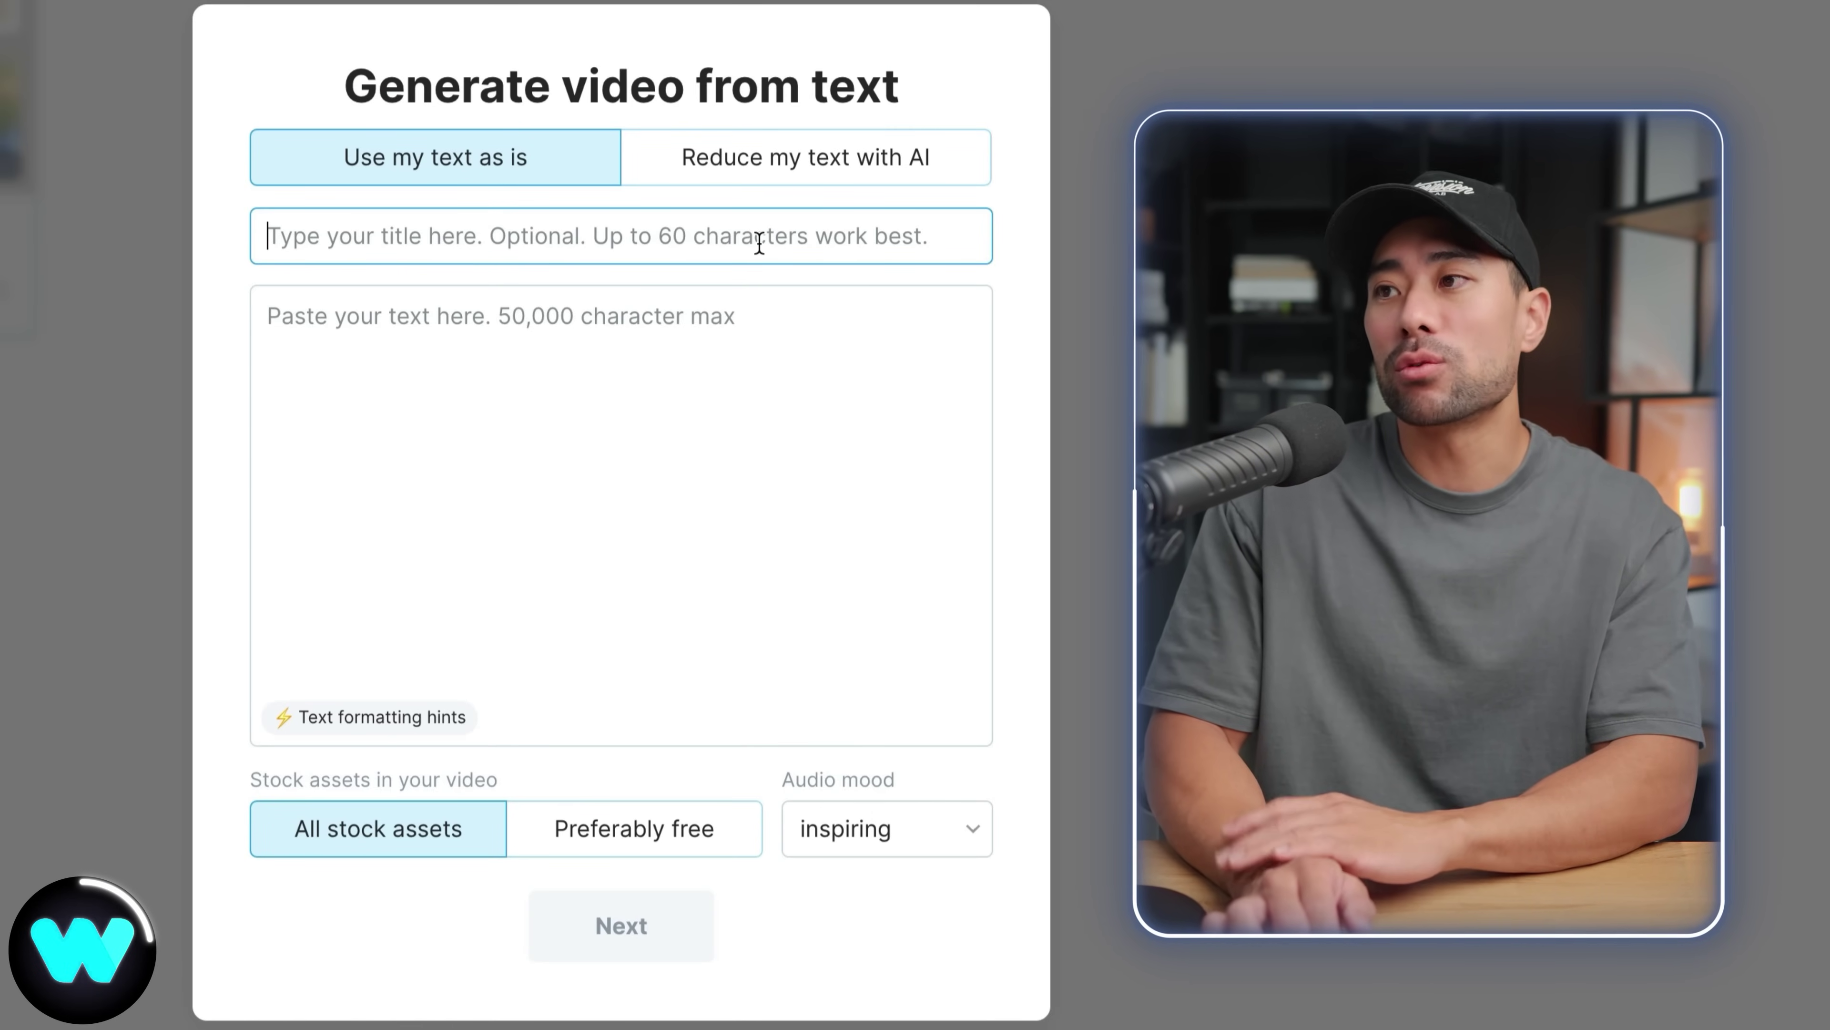
left_click(665, 351)
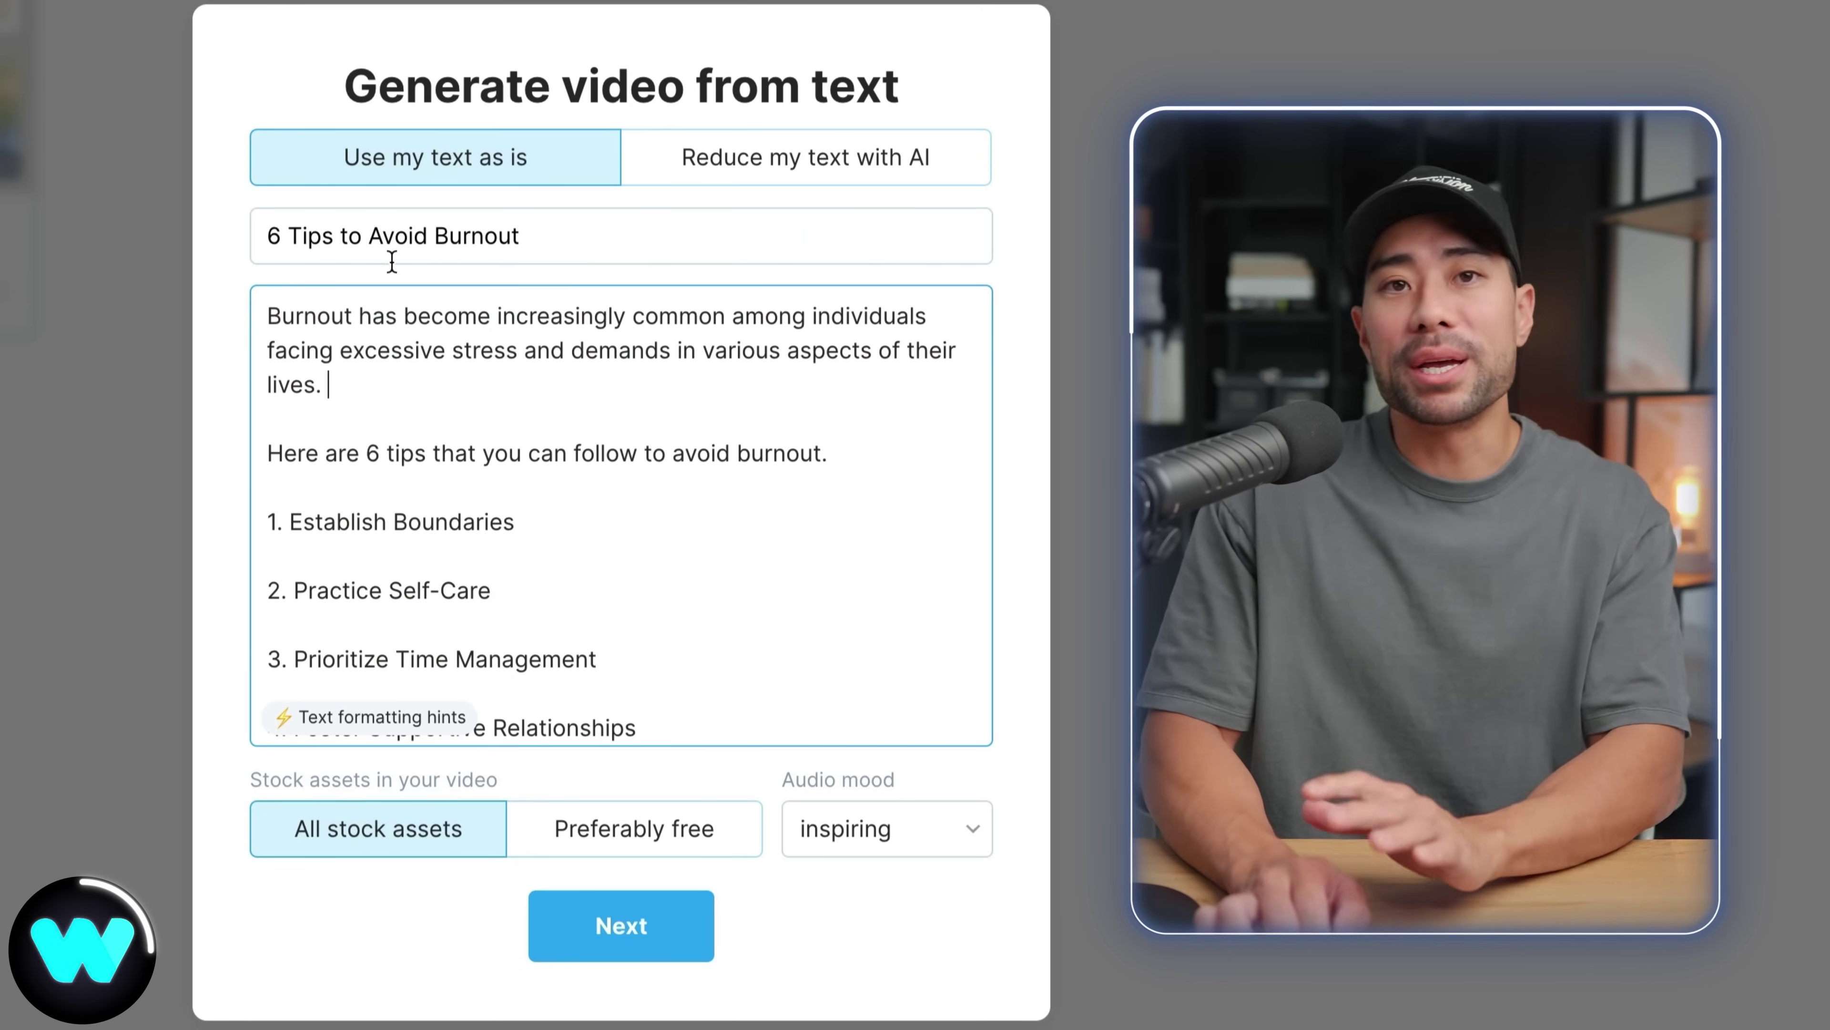
Step: Review the formatting hints, set stock assets to Preferably free, check the audio mood, and continue
scroll(339, 527, "down", 4)
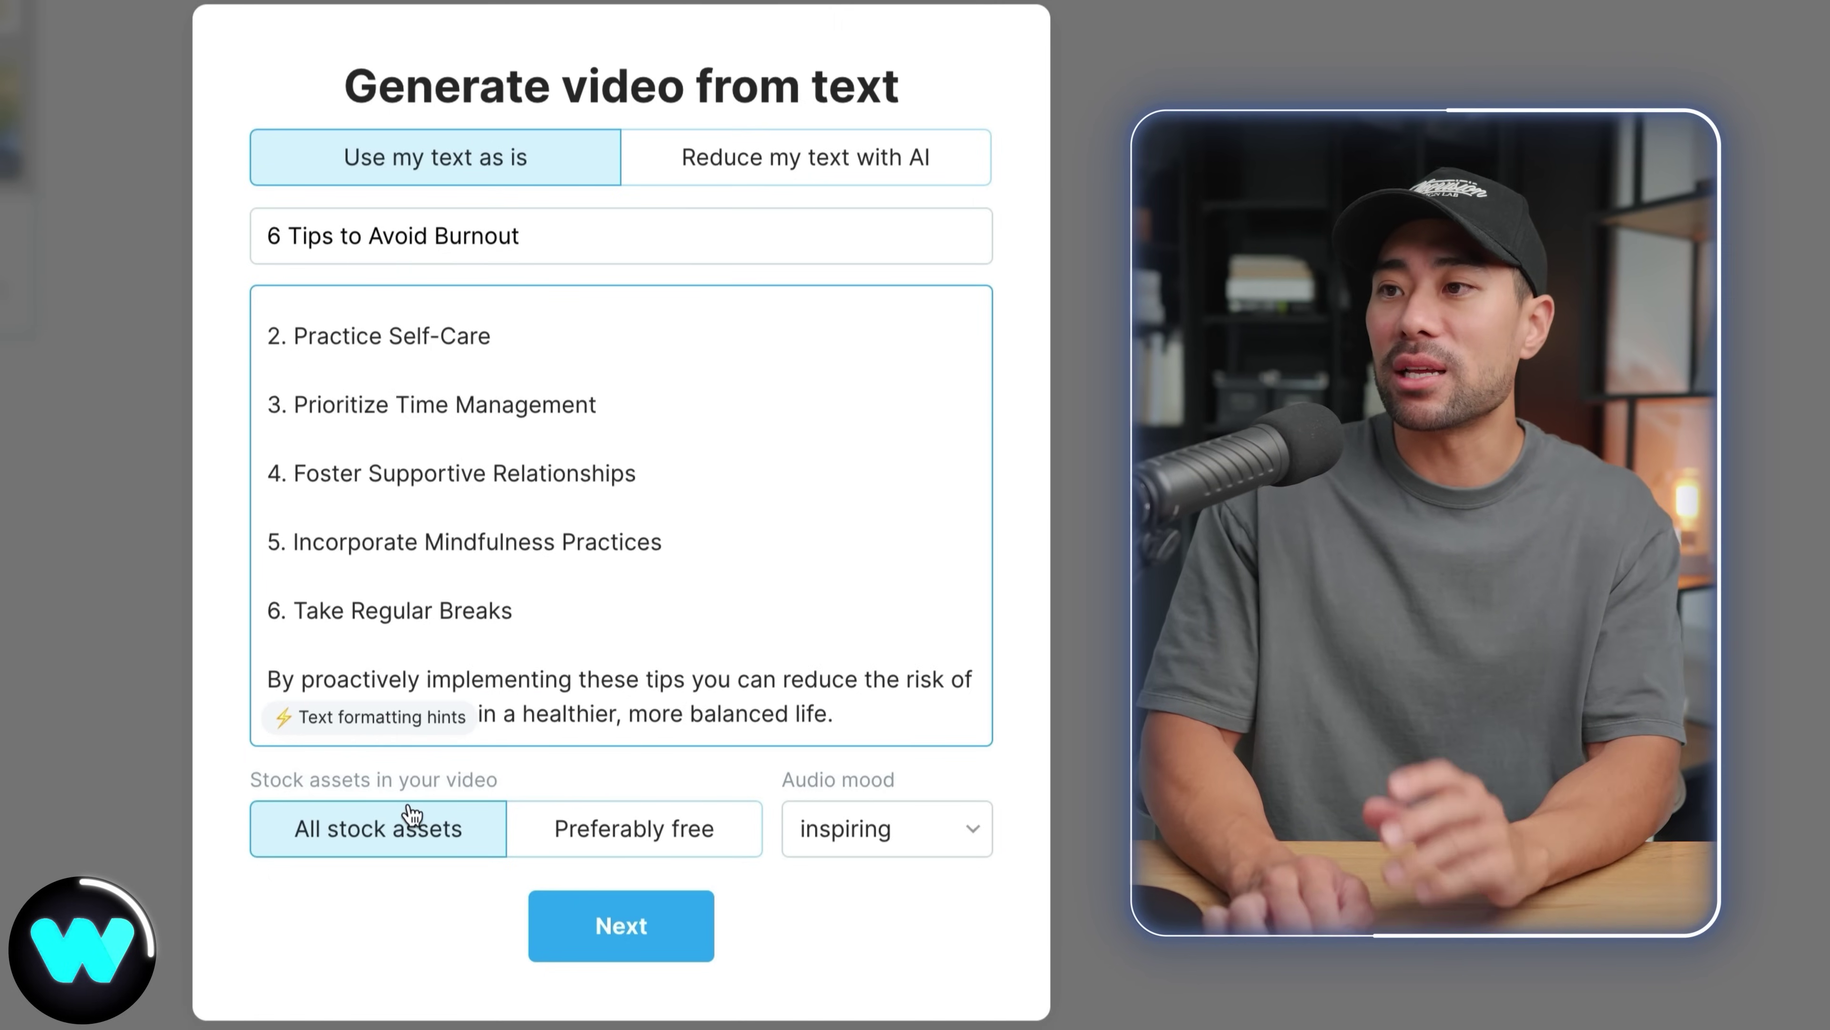
left_click(394, 734)
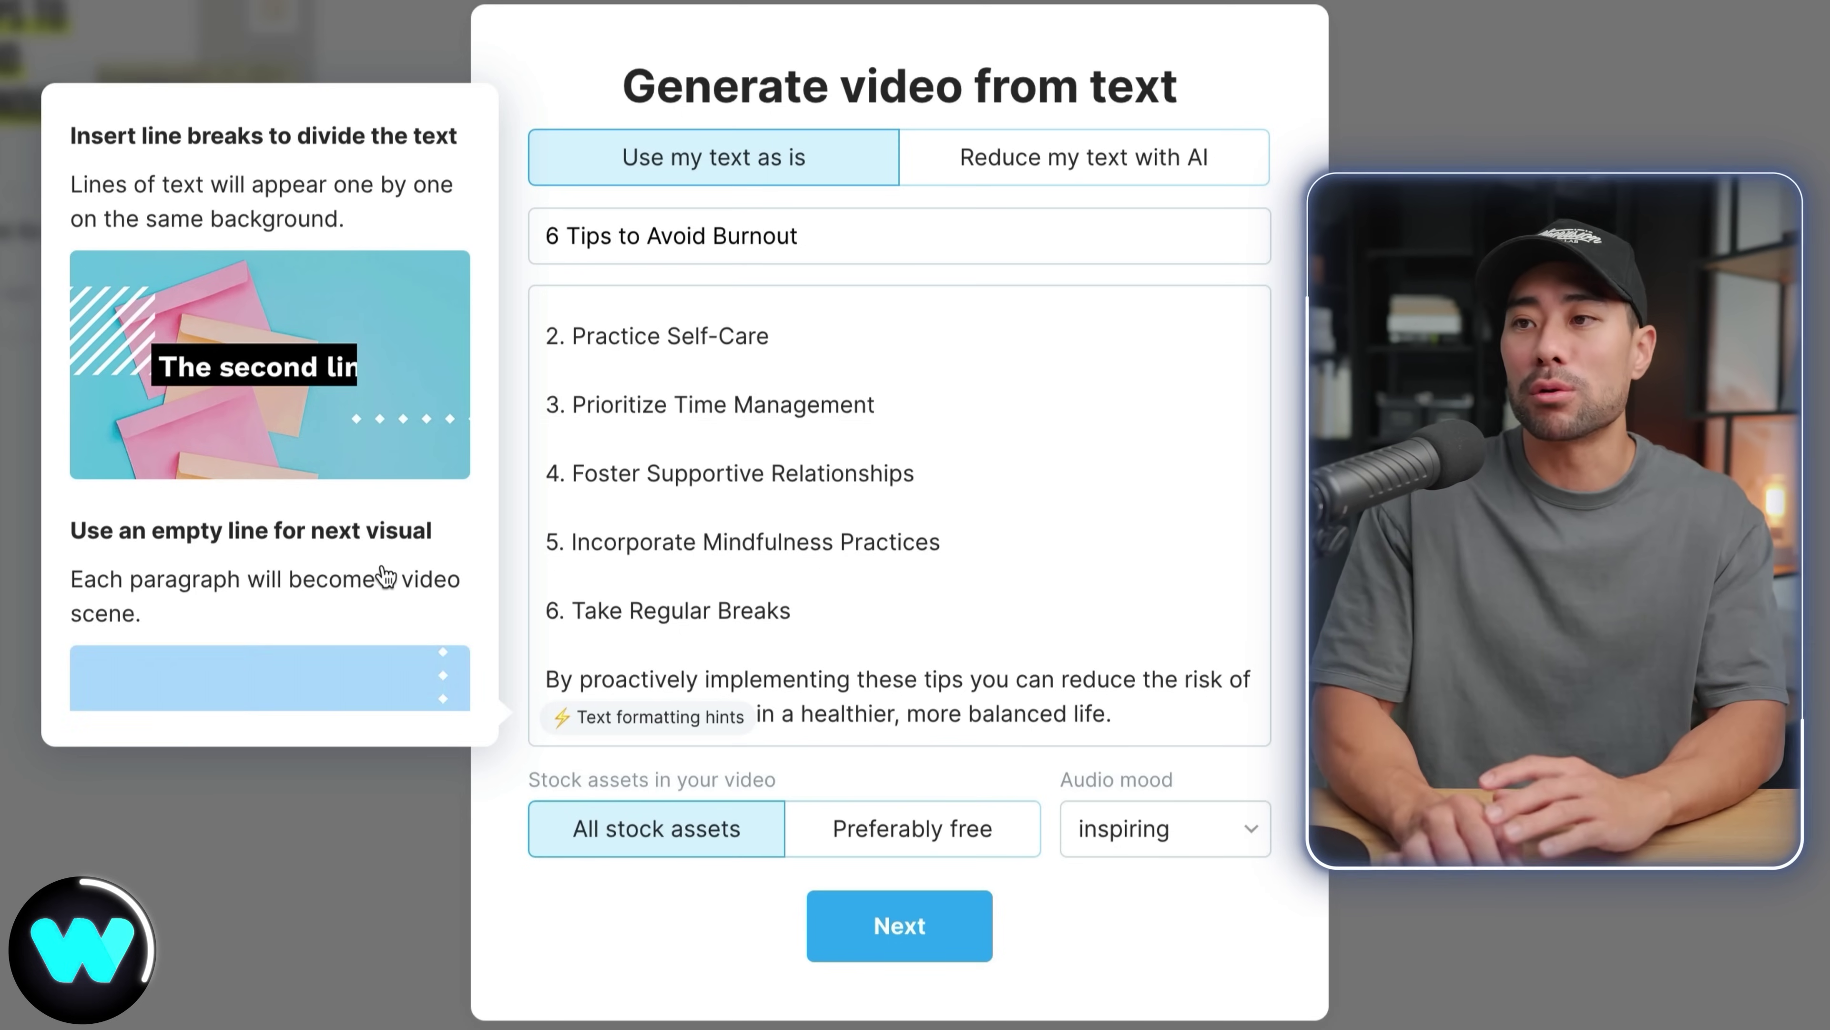
scroll(387, 577, "down", 3)
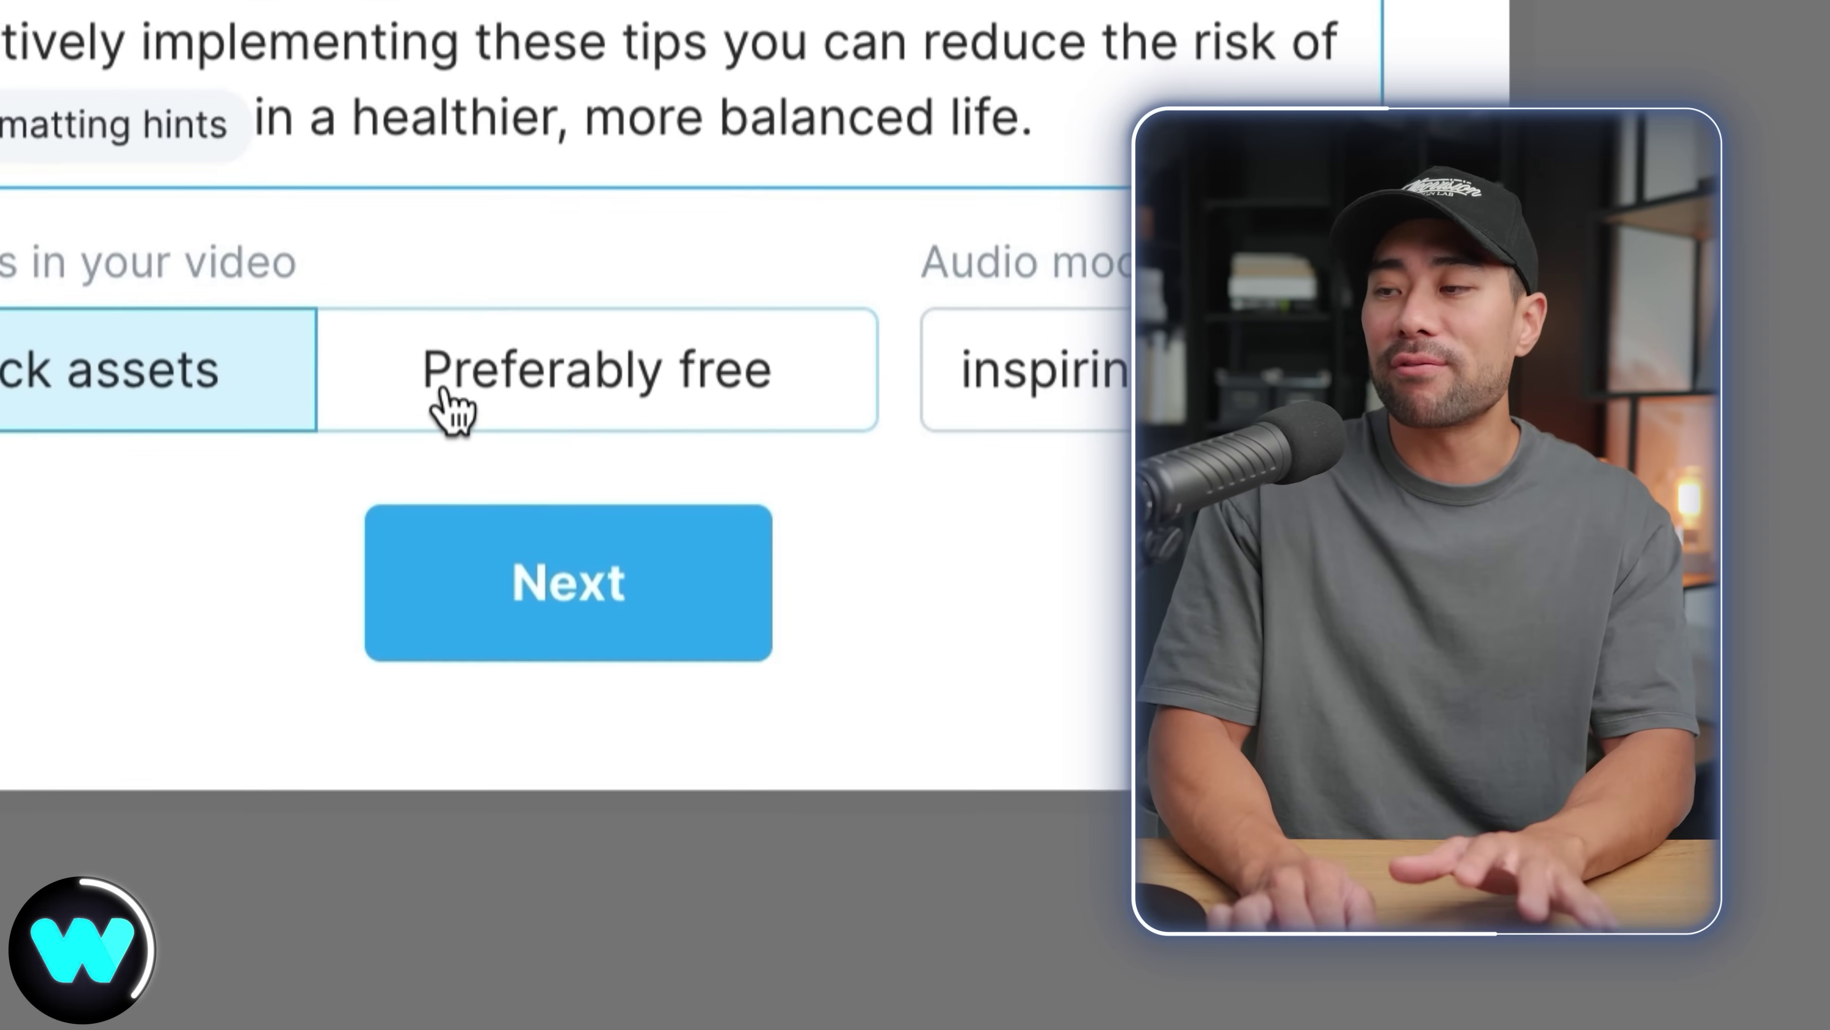
left_click(879, 468)
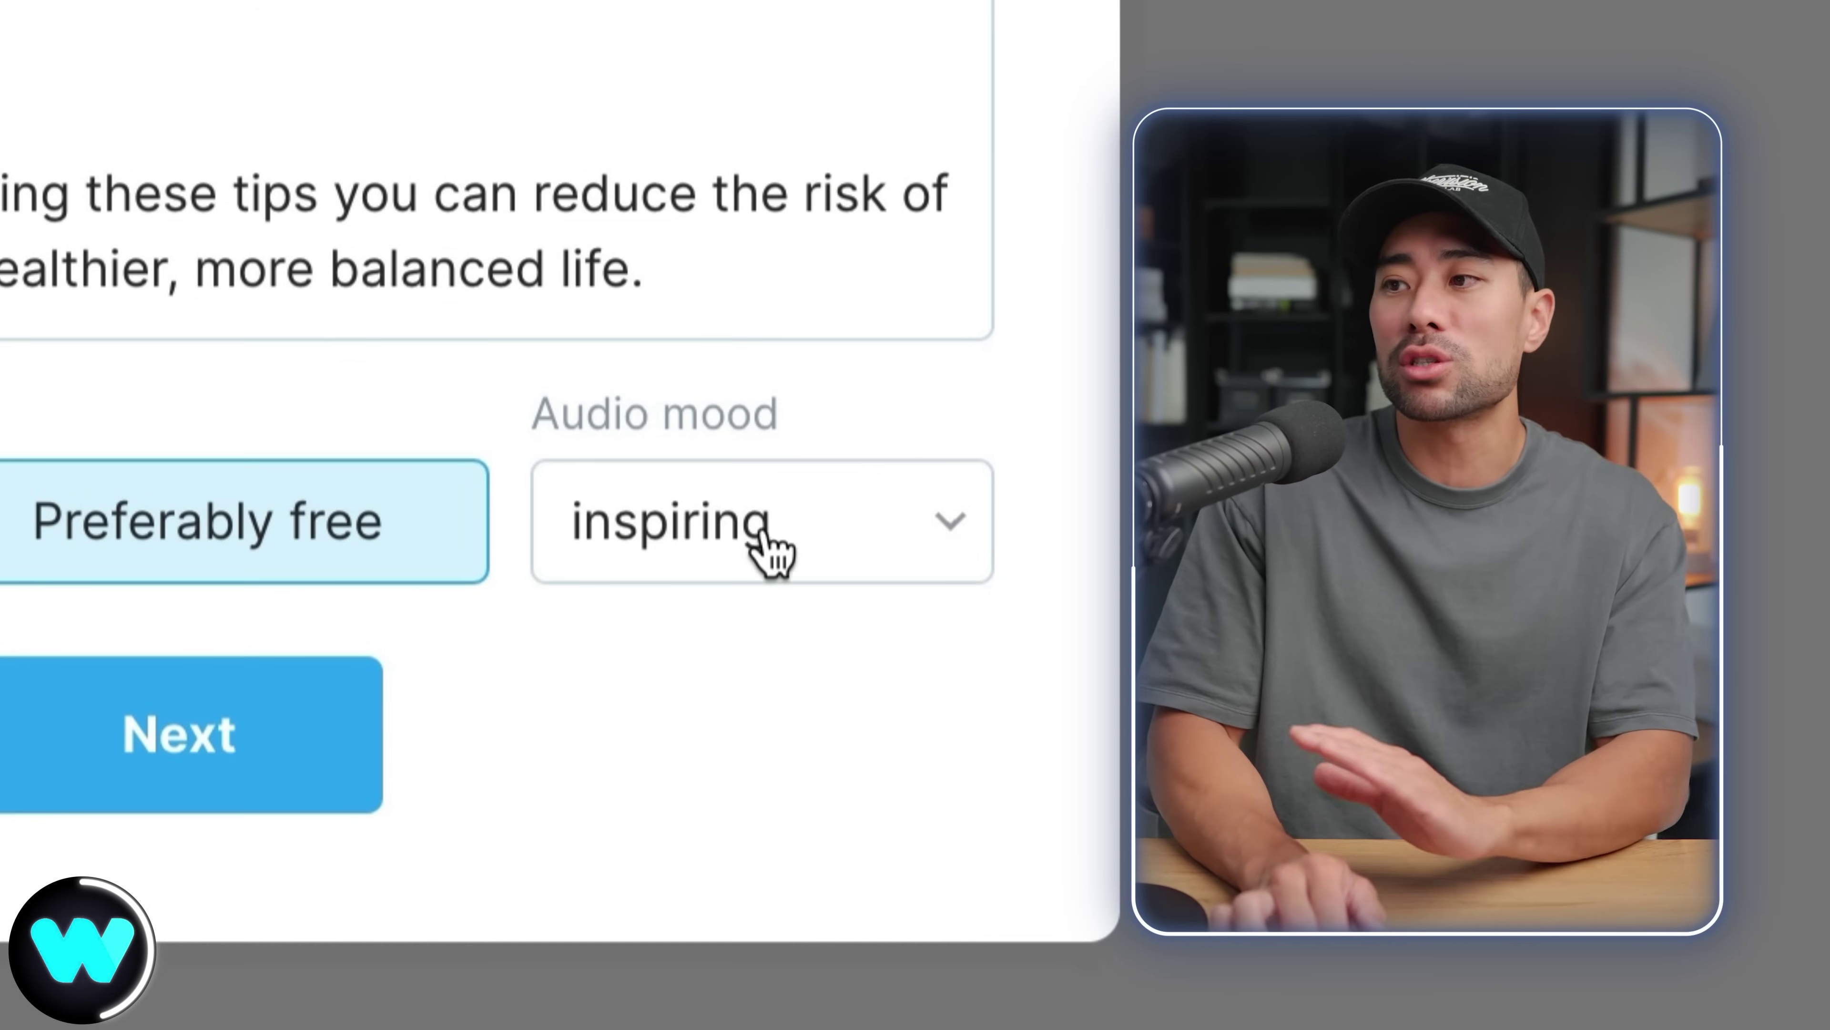
left_click(669, 517)
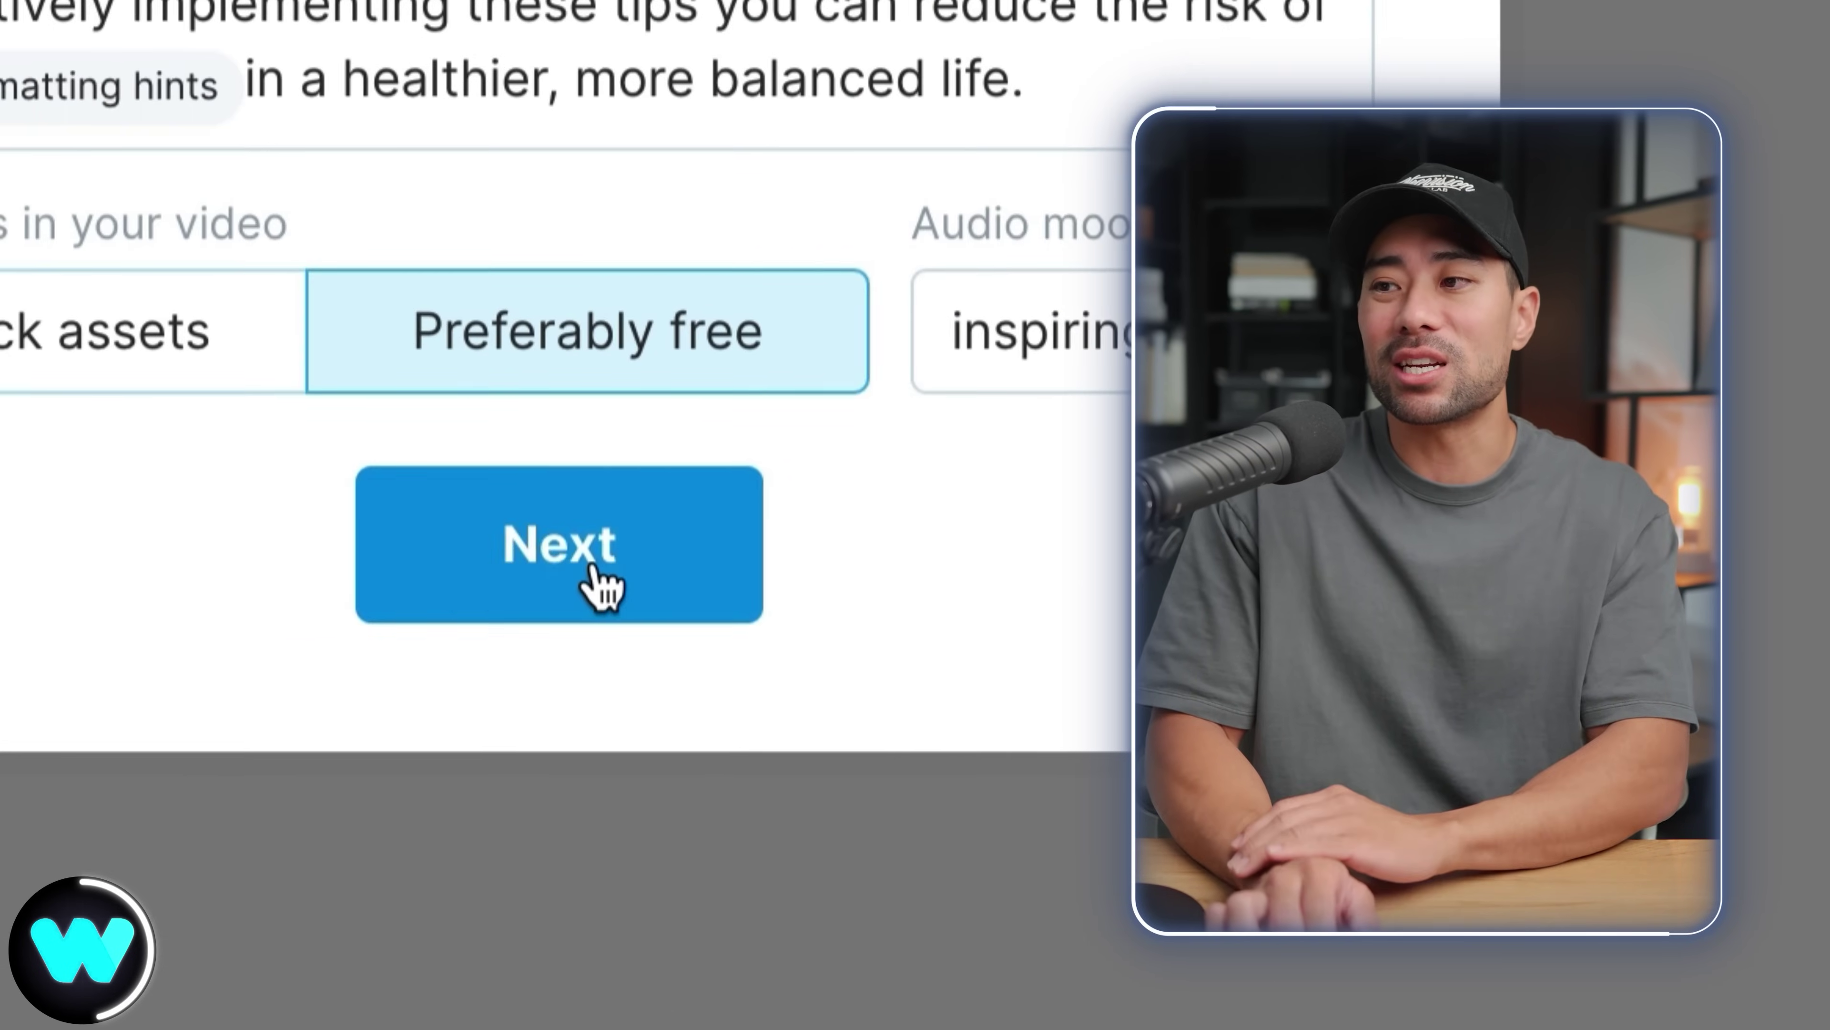
left_click(219, 775)
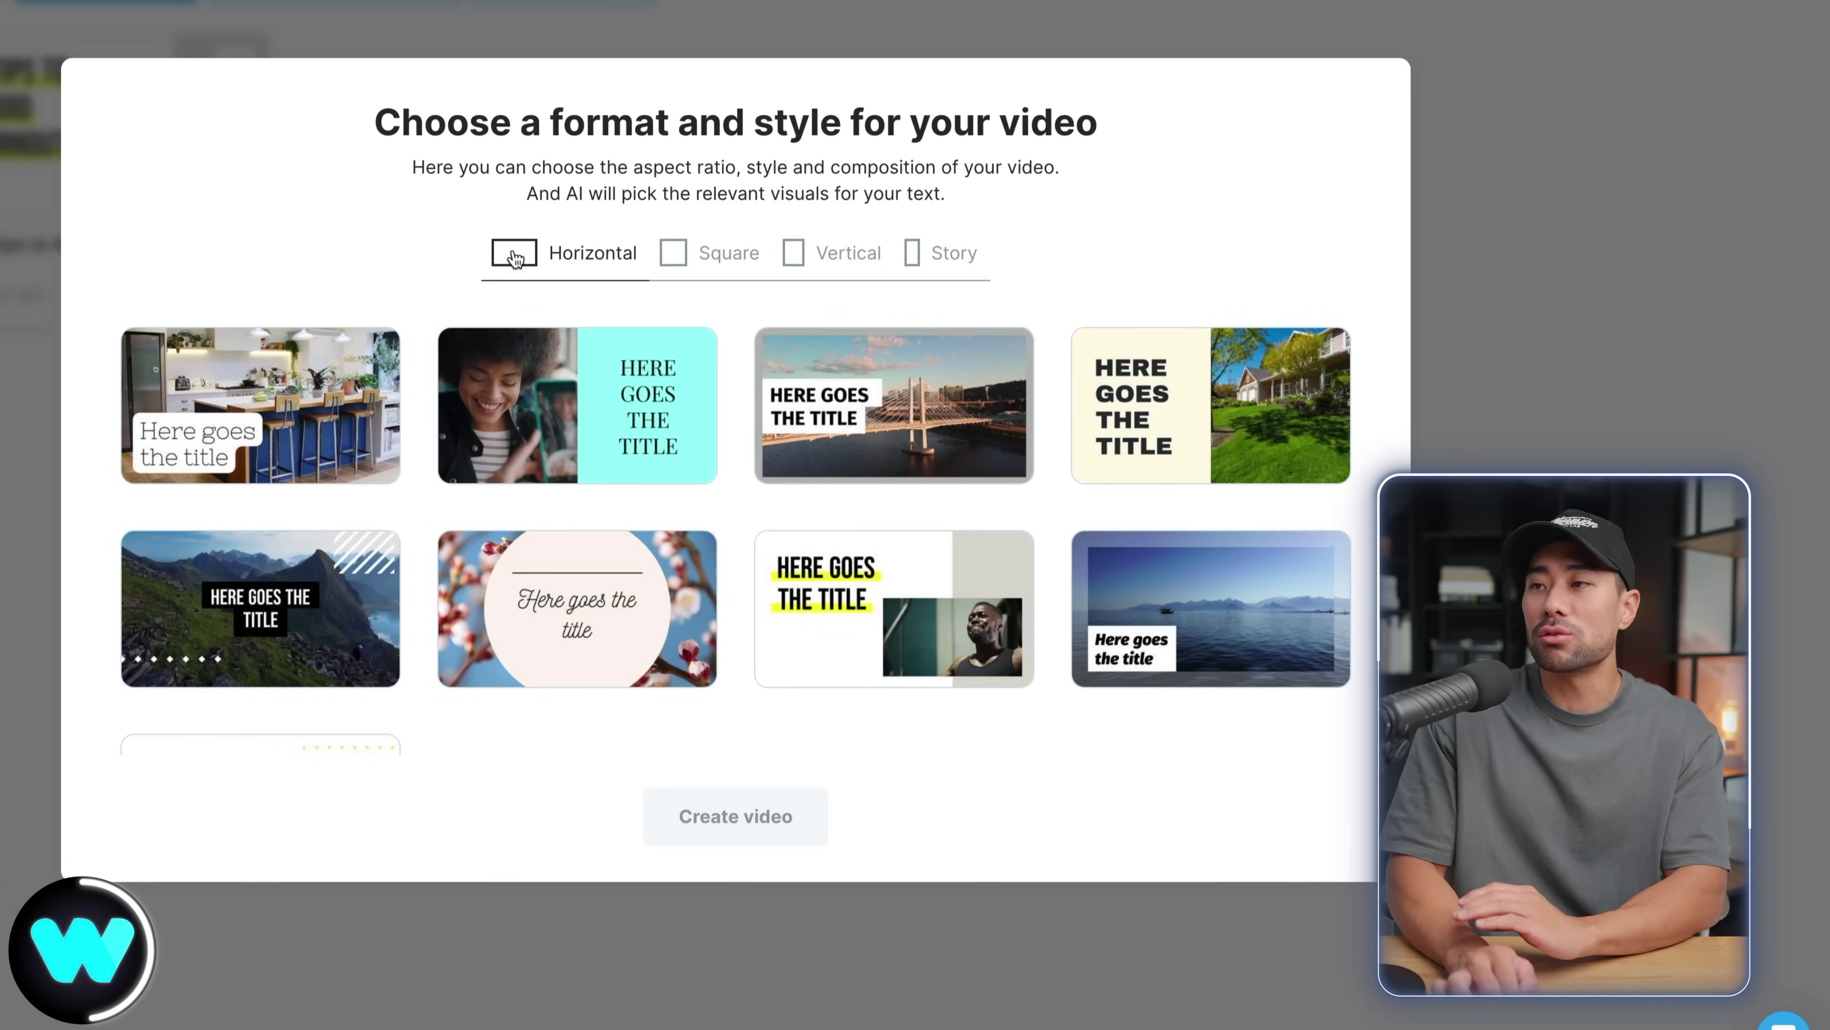
Step: Preview the Square, Vertical and Story formats, then pick Horizontal with the cream-panel house-photo style
left_click(728, 261)
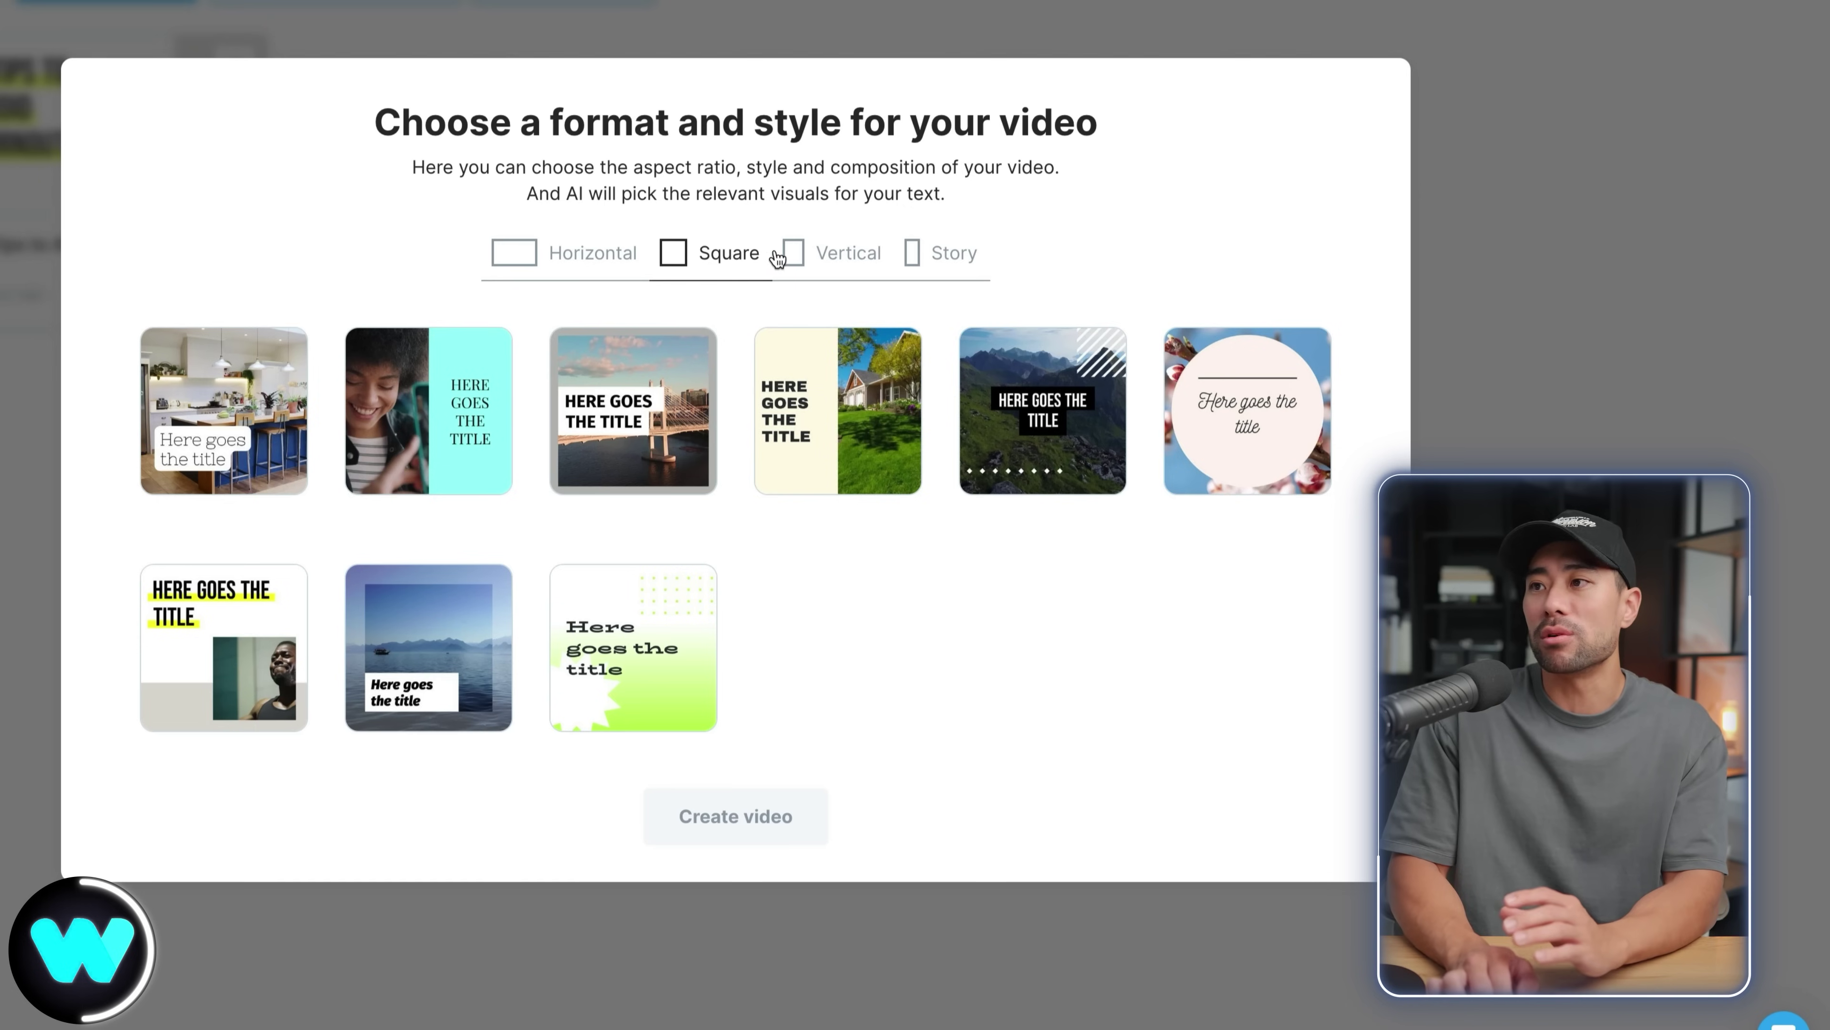
left_click(836, 266)
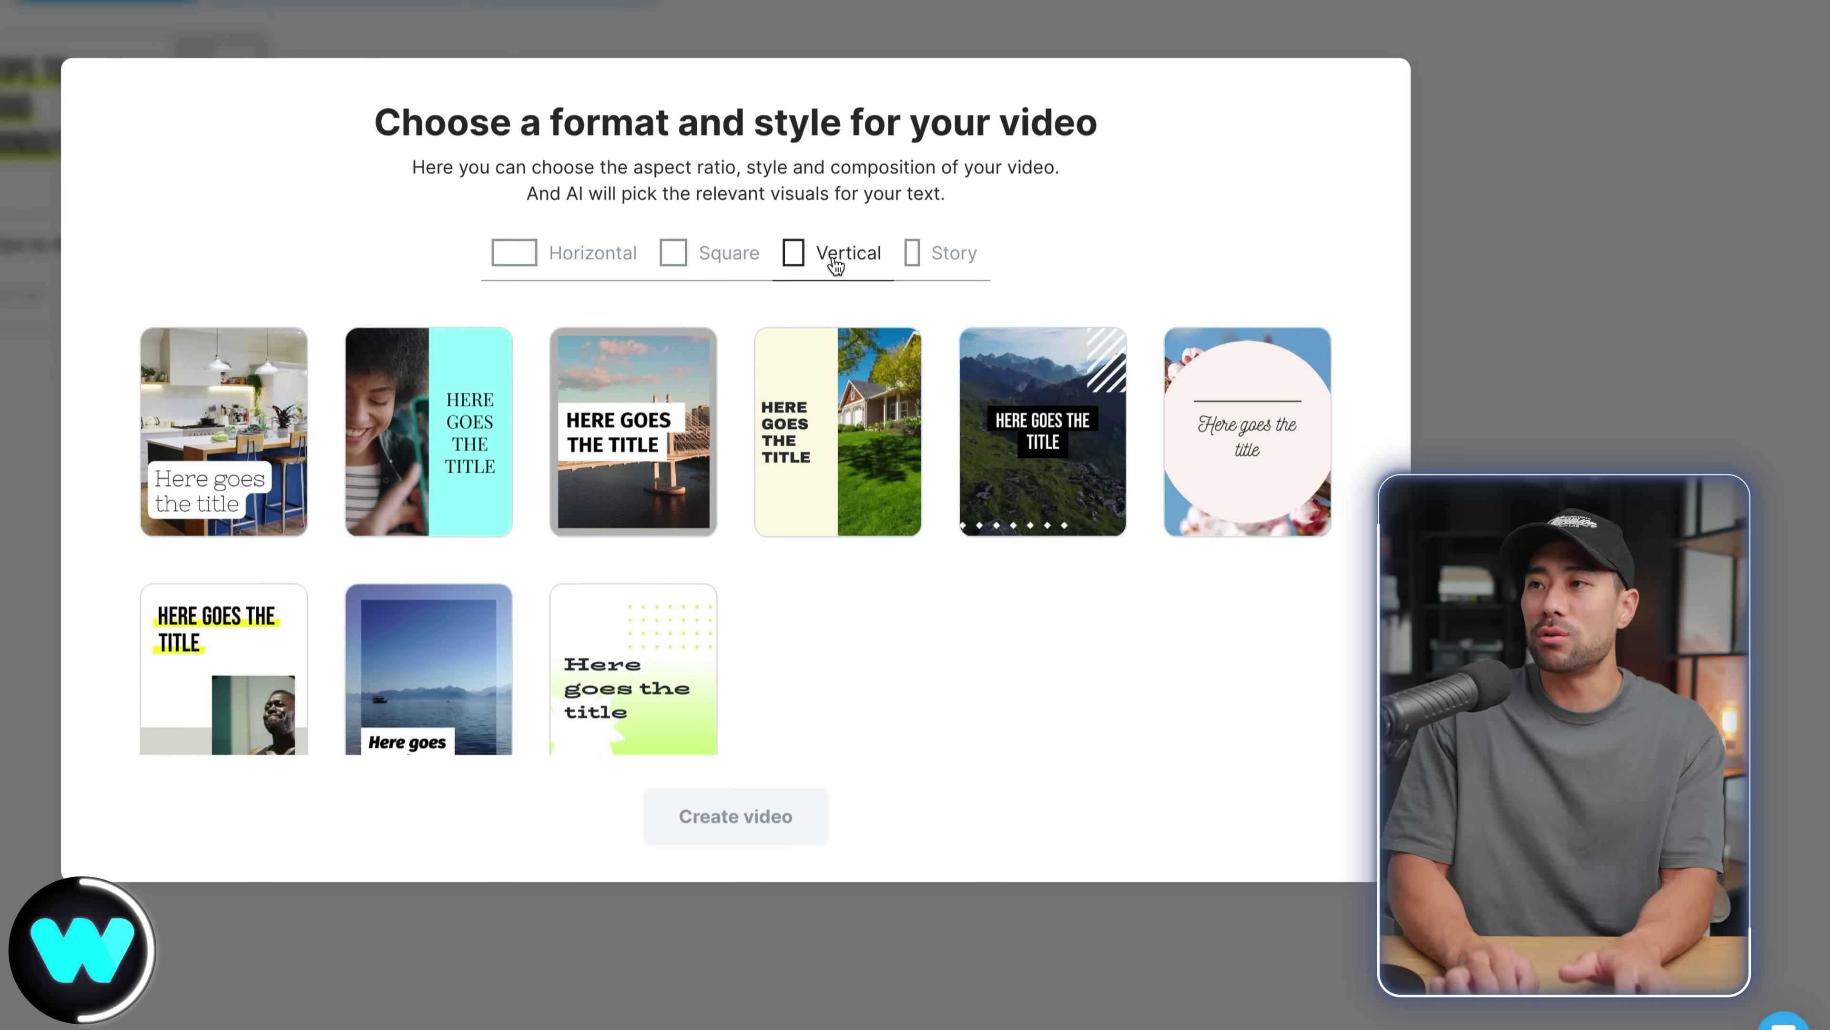
left_click(944, 264)
left_click(839, 260)
left_click(551, 274)
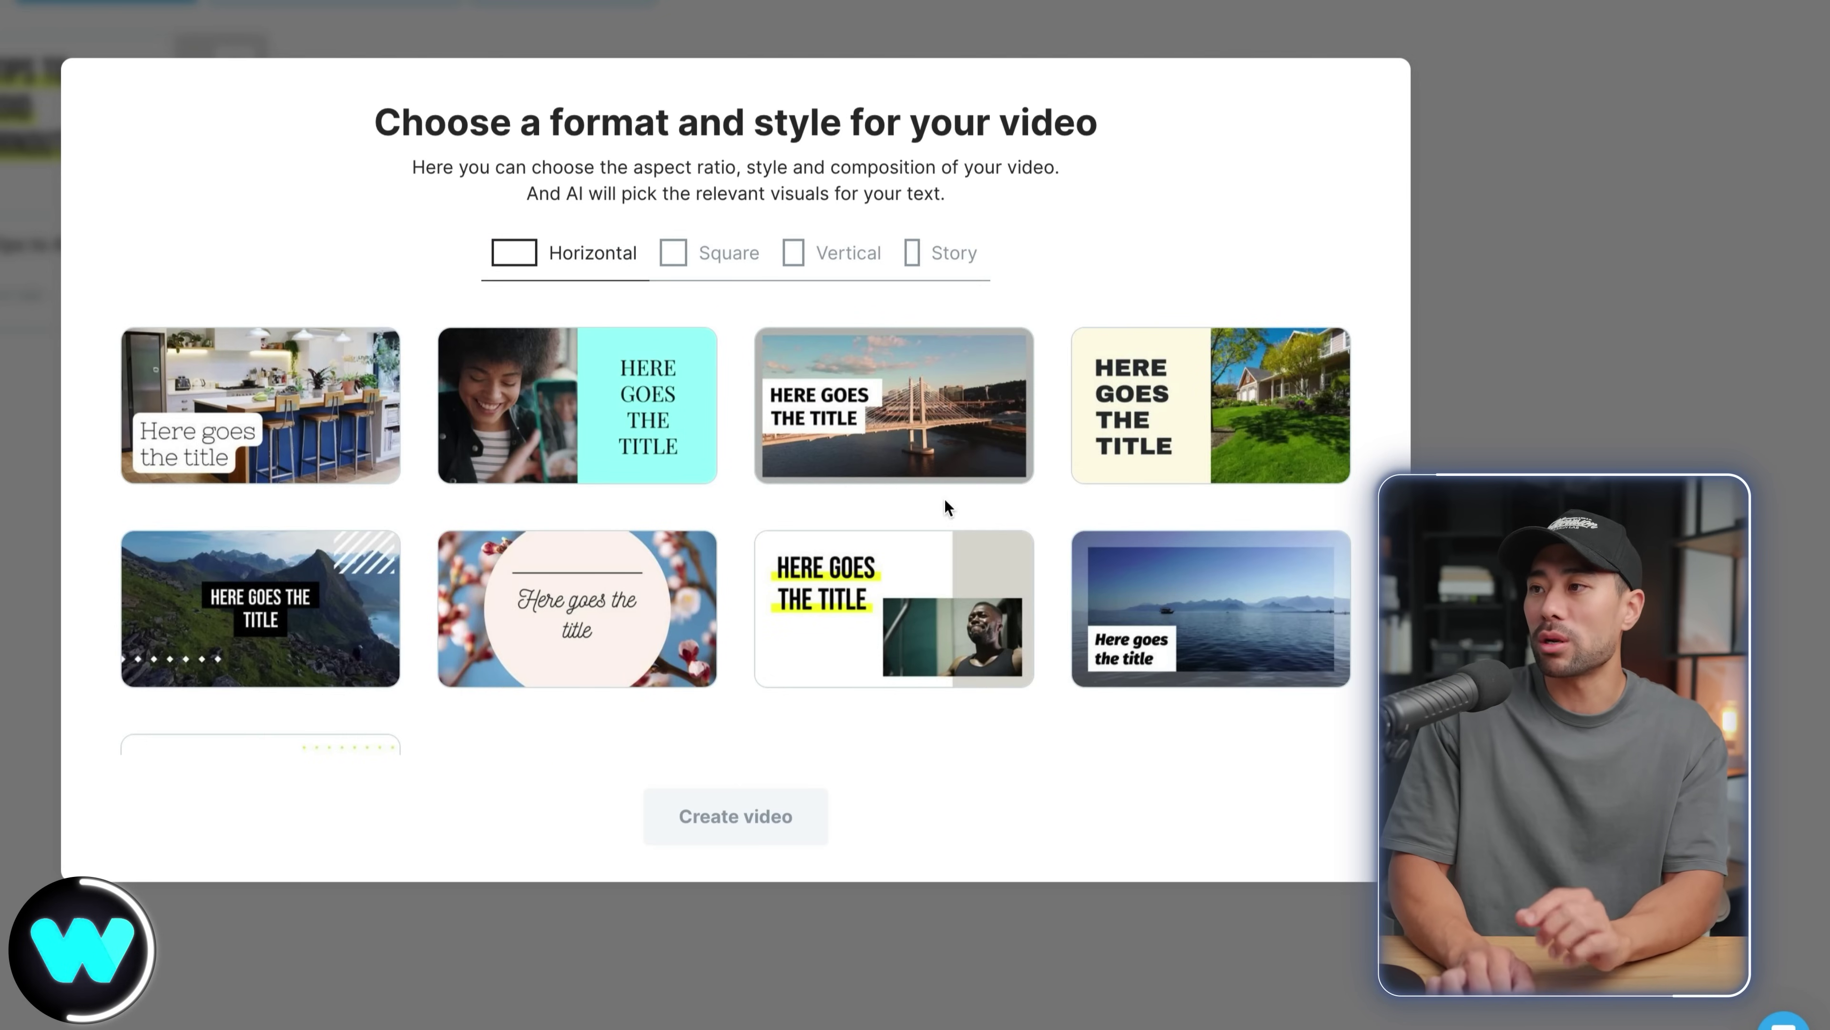
scroll(930, 634, "down", 2)
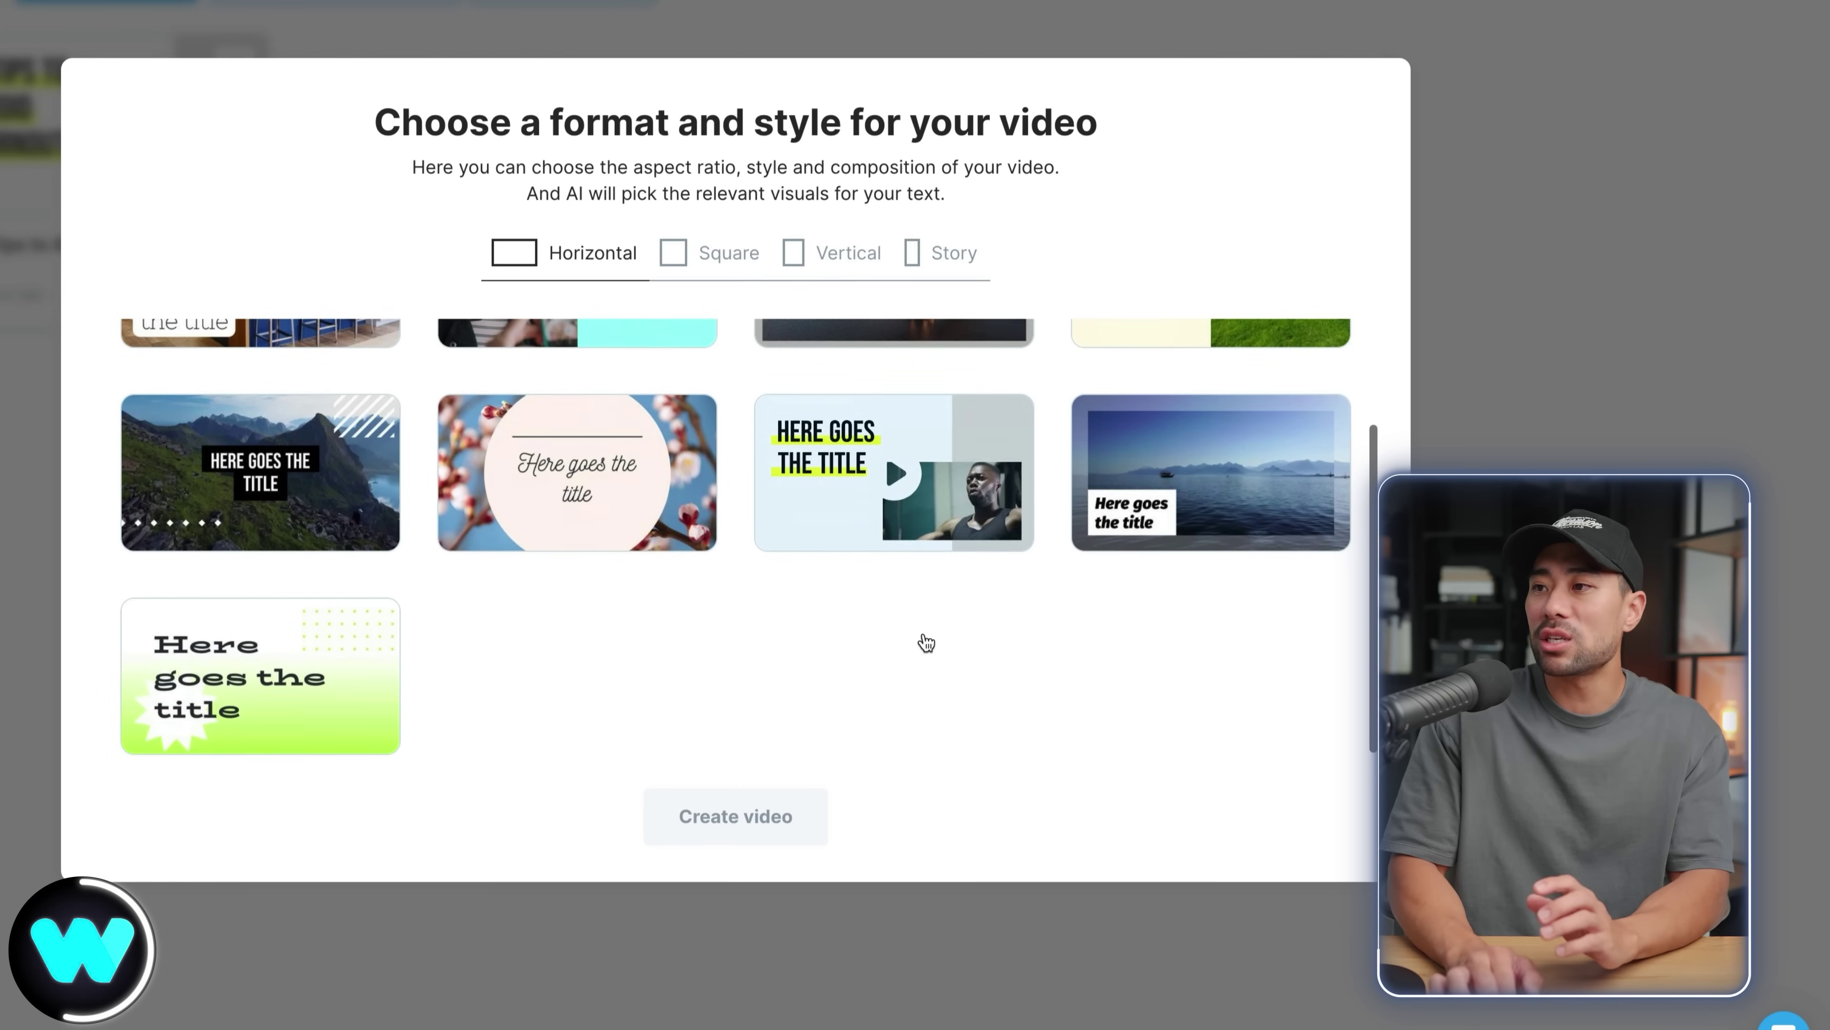
scroll(924, 633, "up", 2)
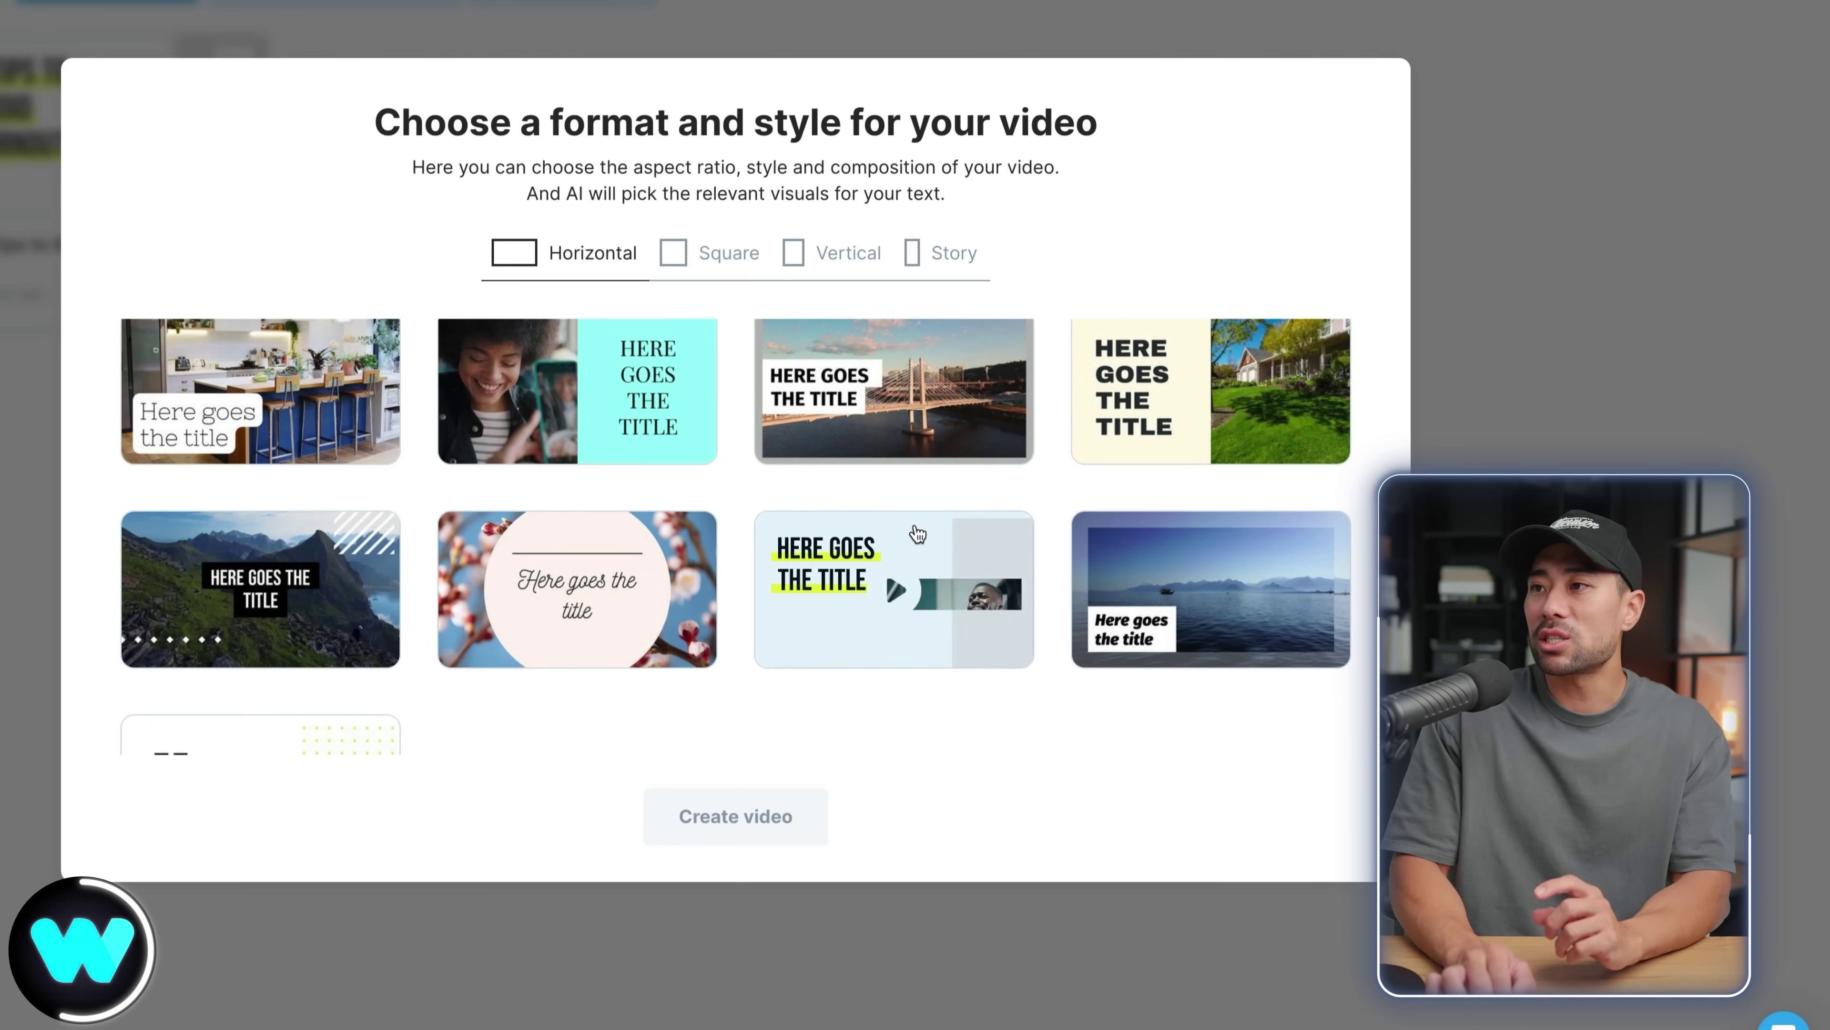
left_click(1210, 404)
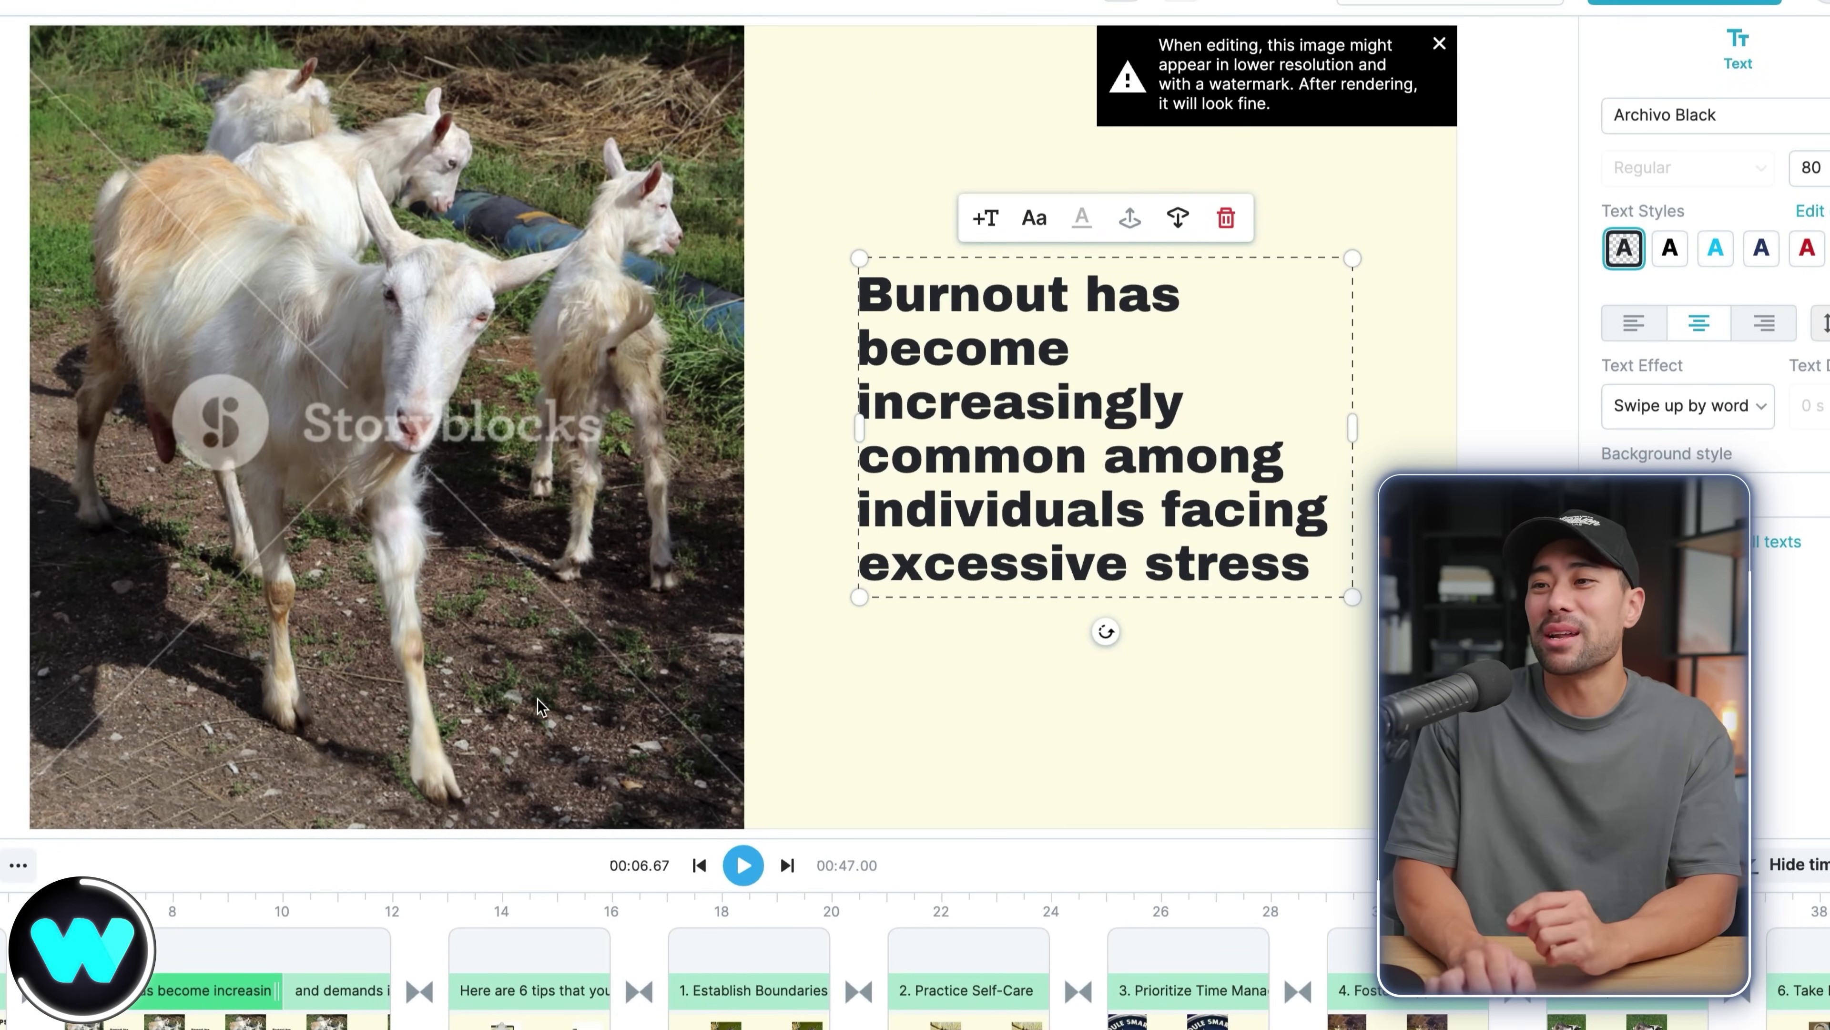
Step: Select the goat image in the first scene and search Stocks & Uploads for burnout
left_click(342, 672)
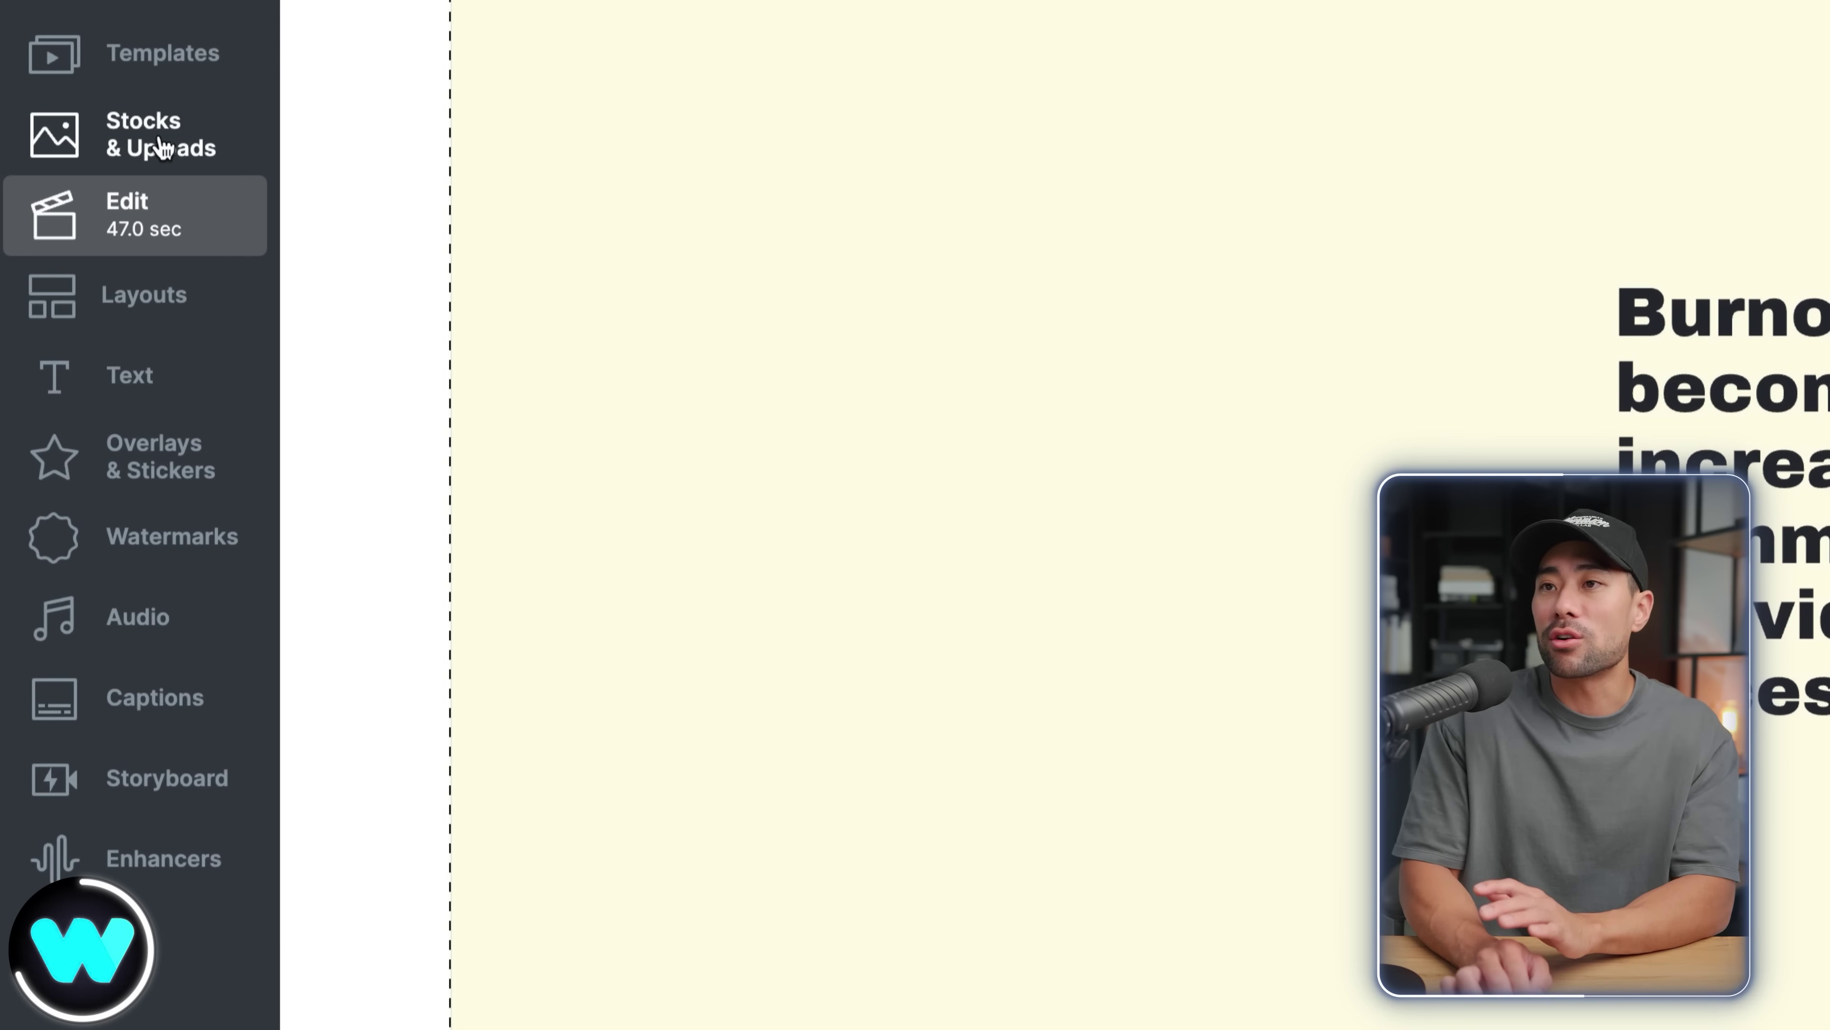
left_click(160, 148)
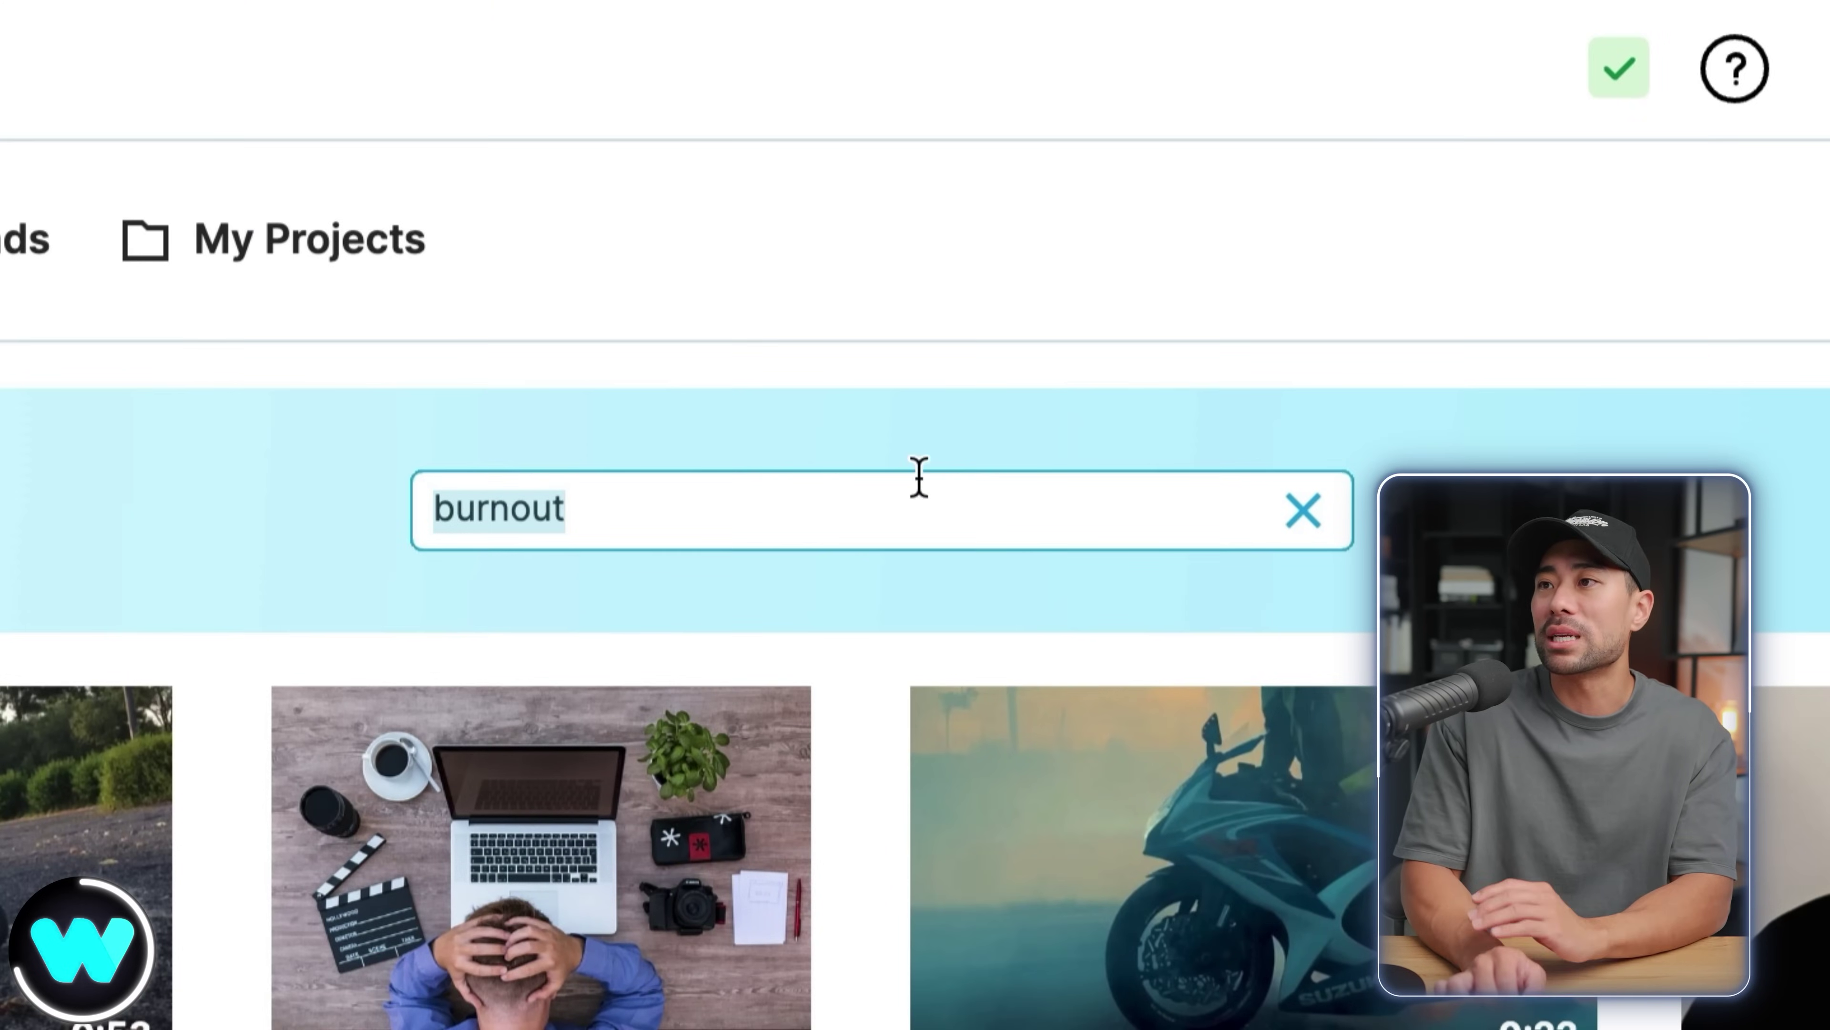
left_click(919, 482)
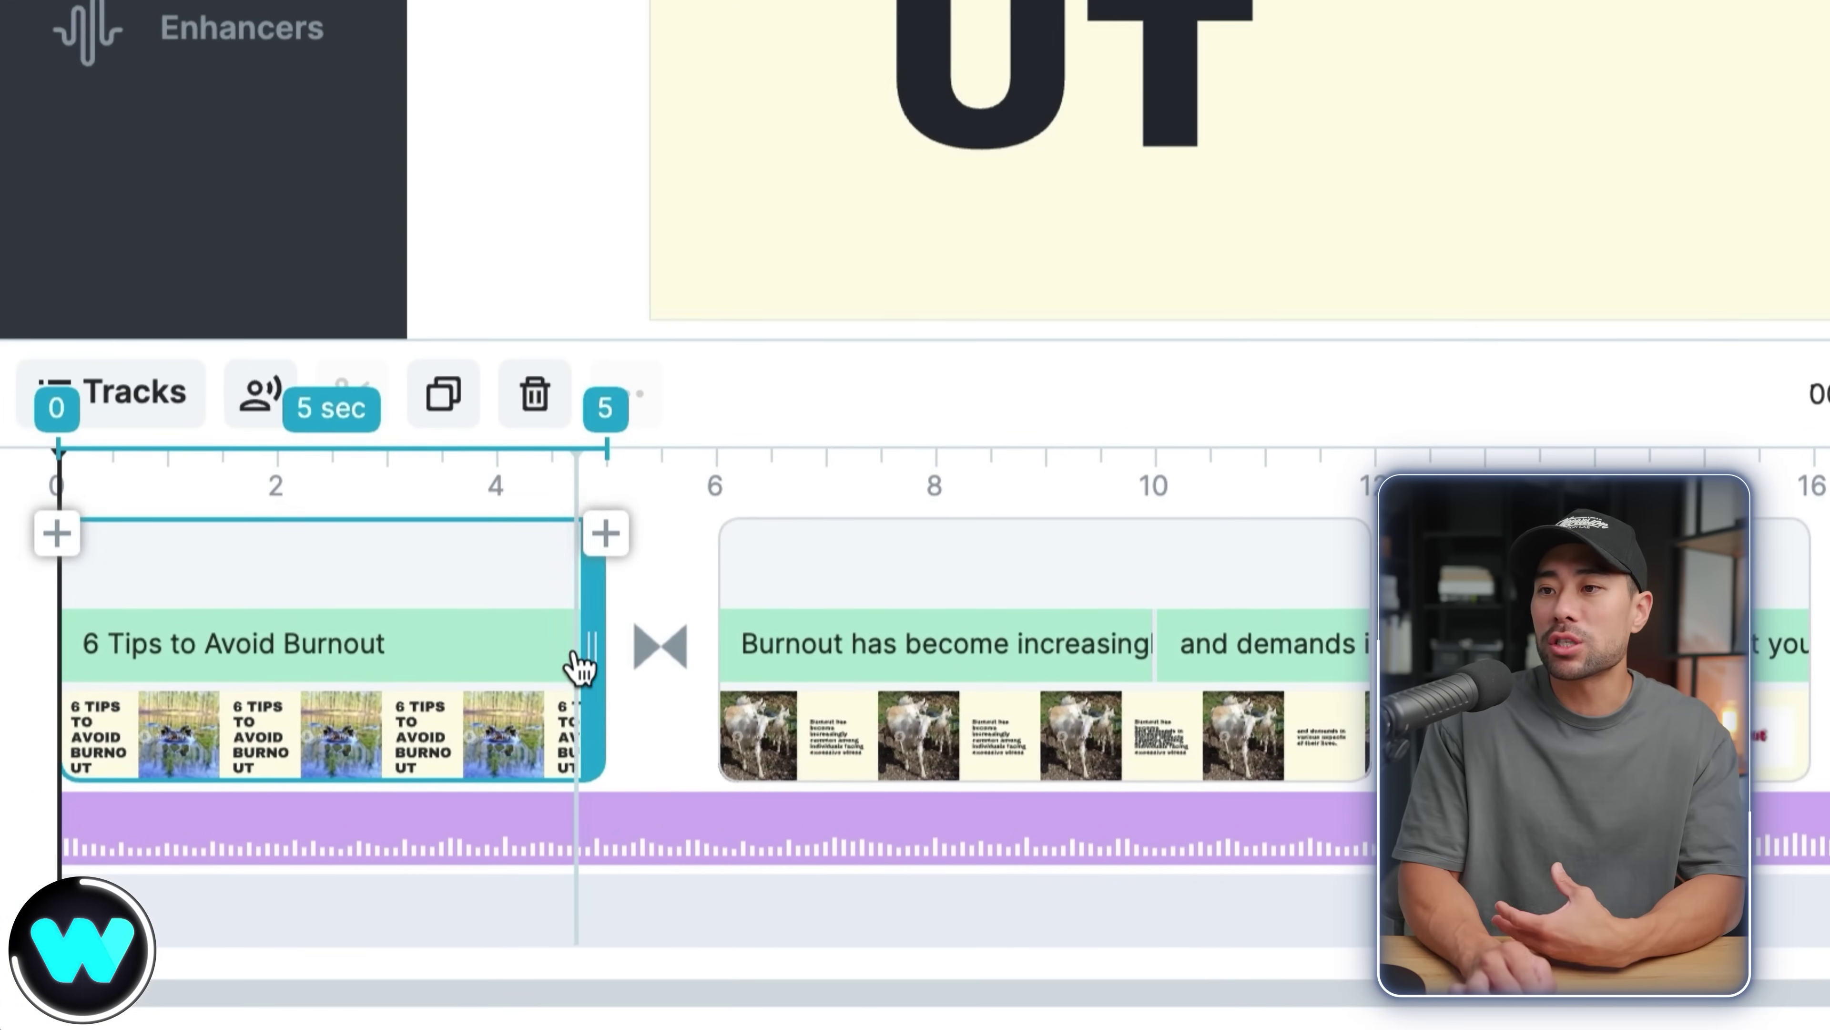
left_click_drag(590, 629, 526, 613)
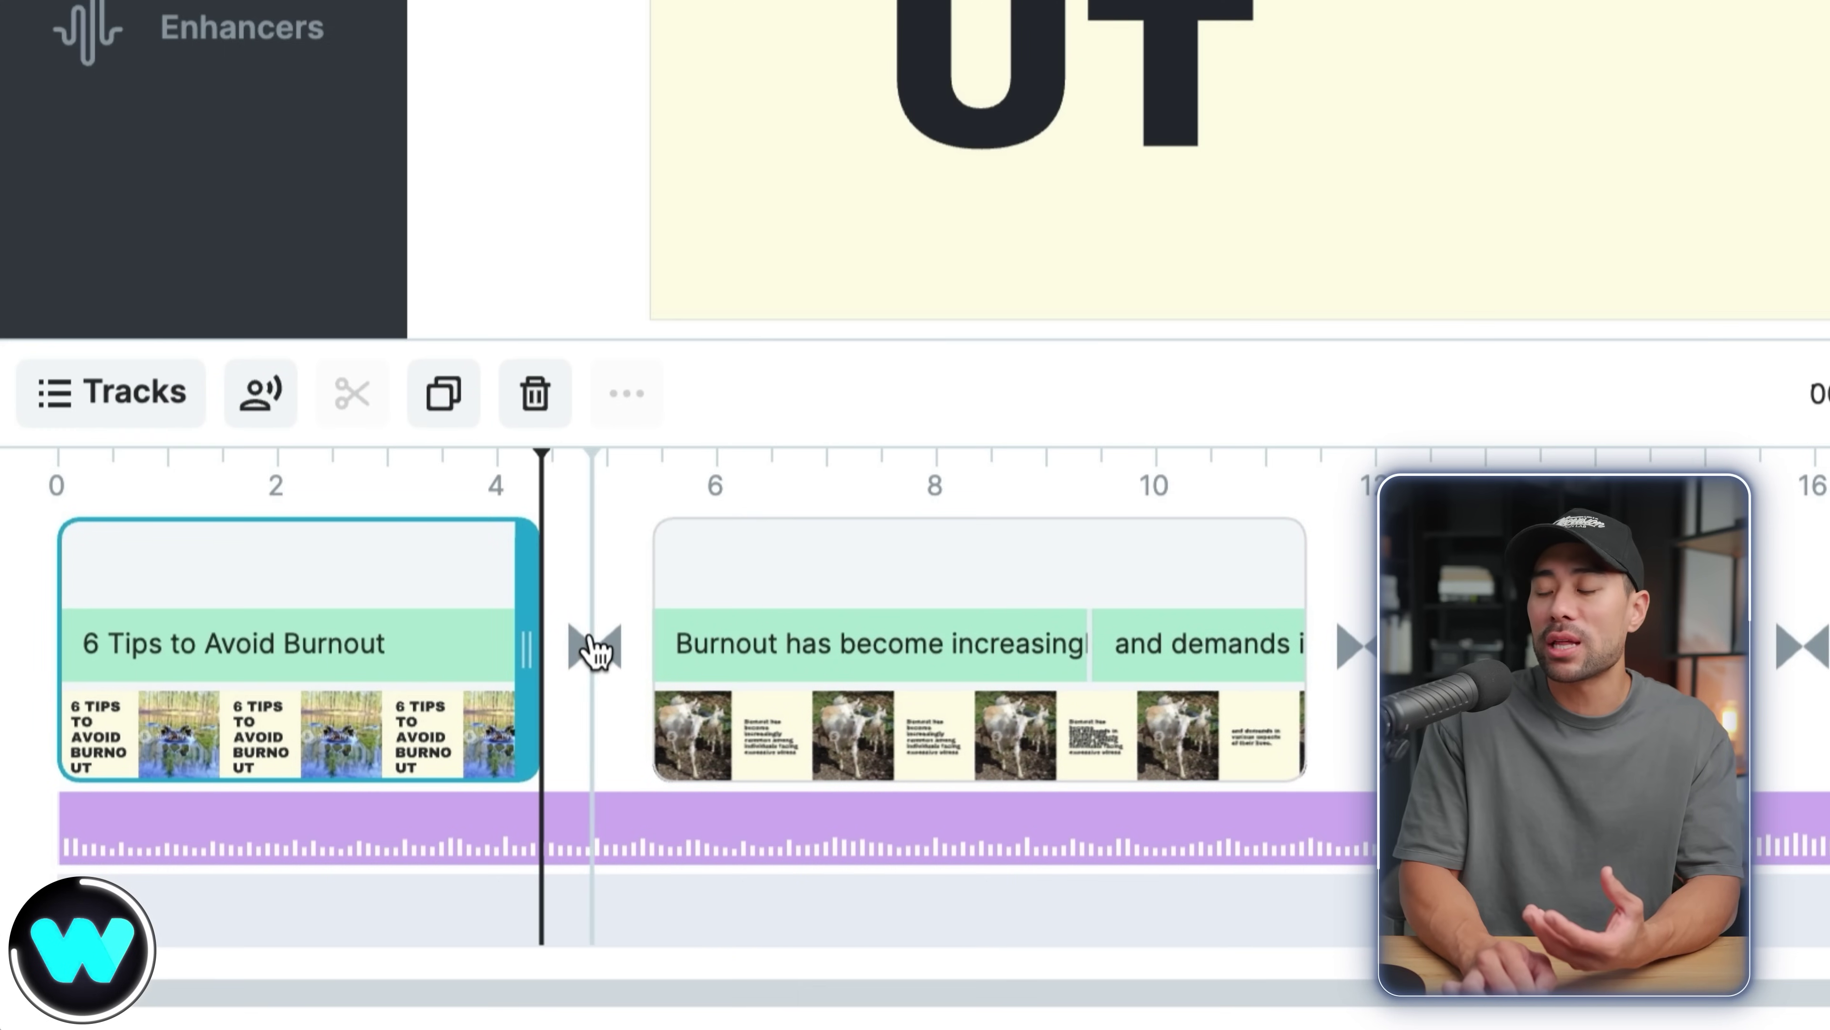
left_click(595, 653)
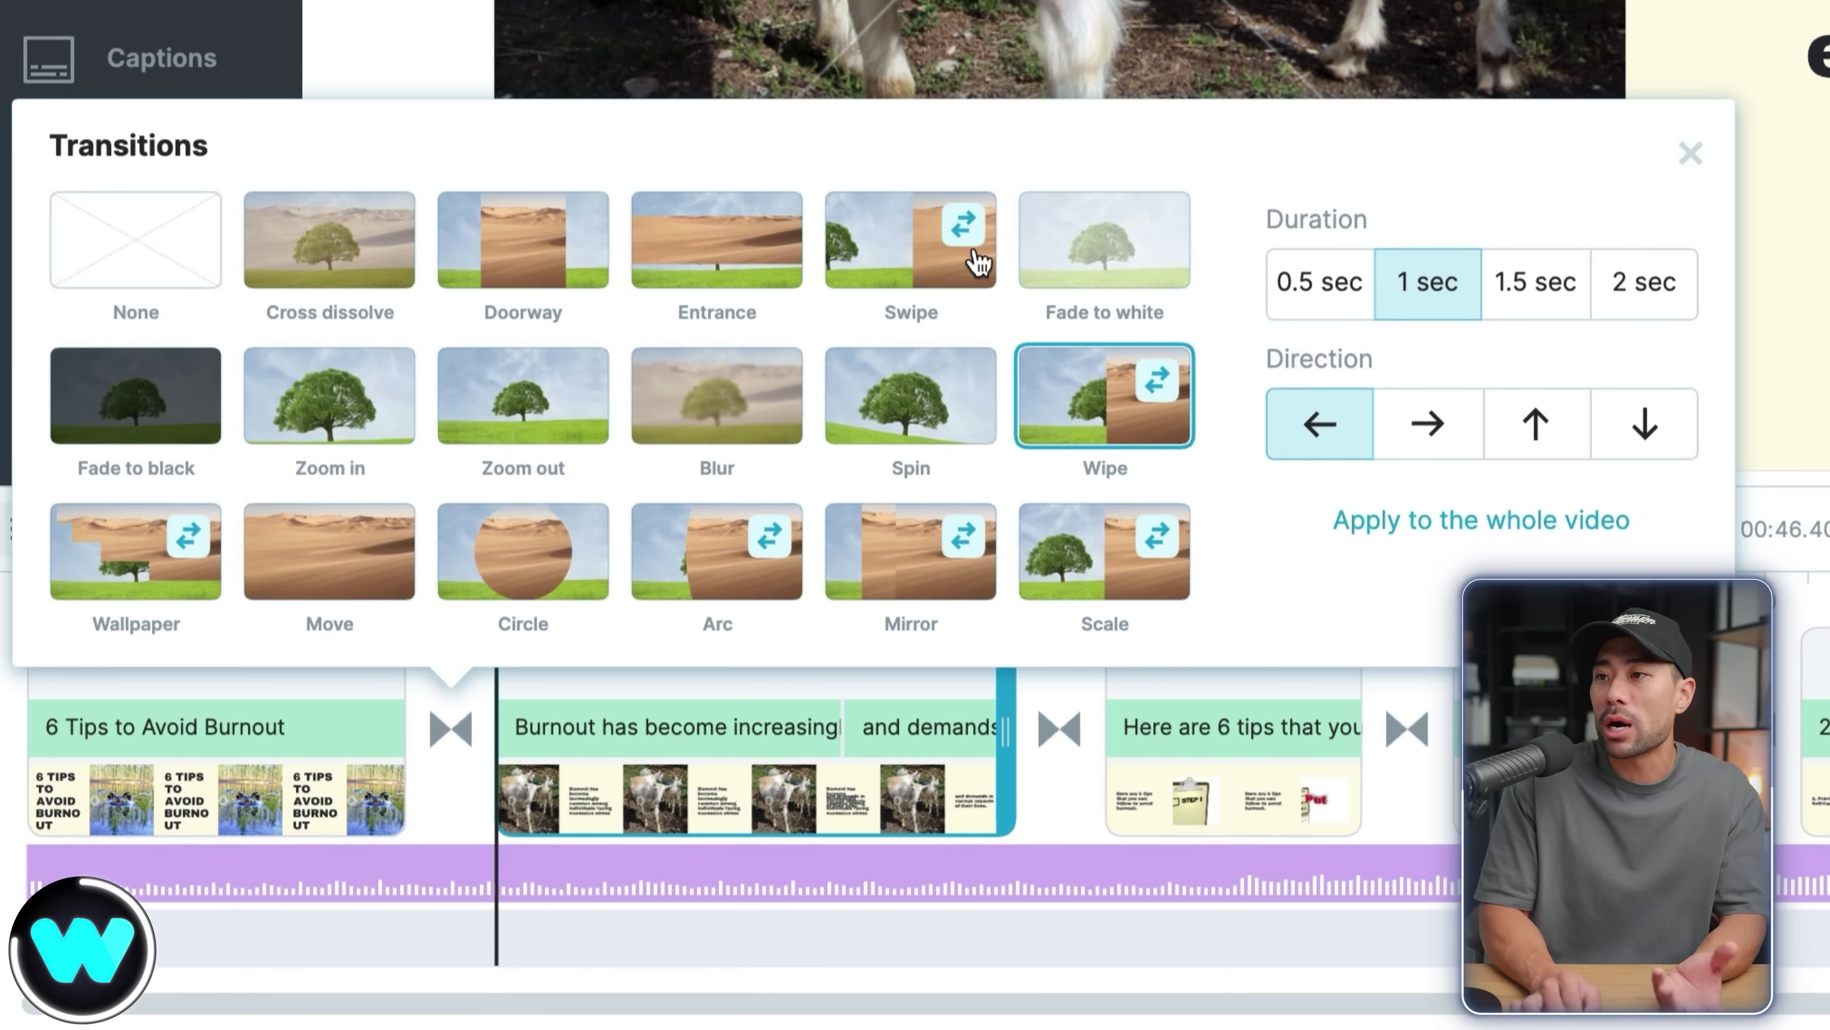
key("Escape")
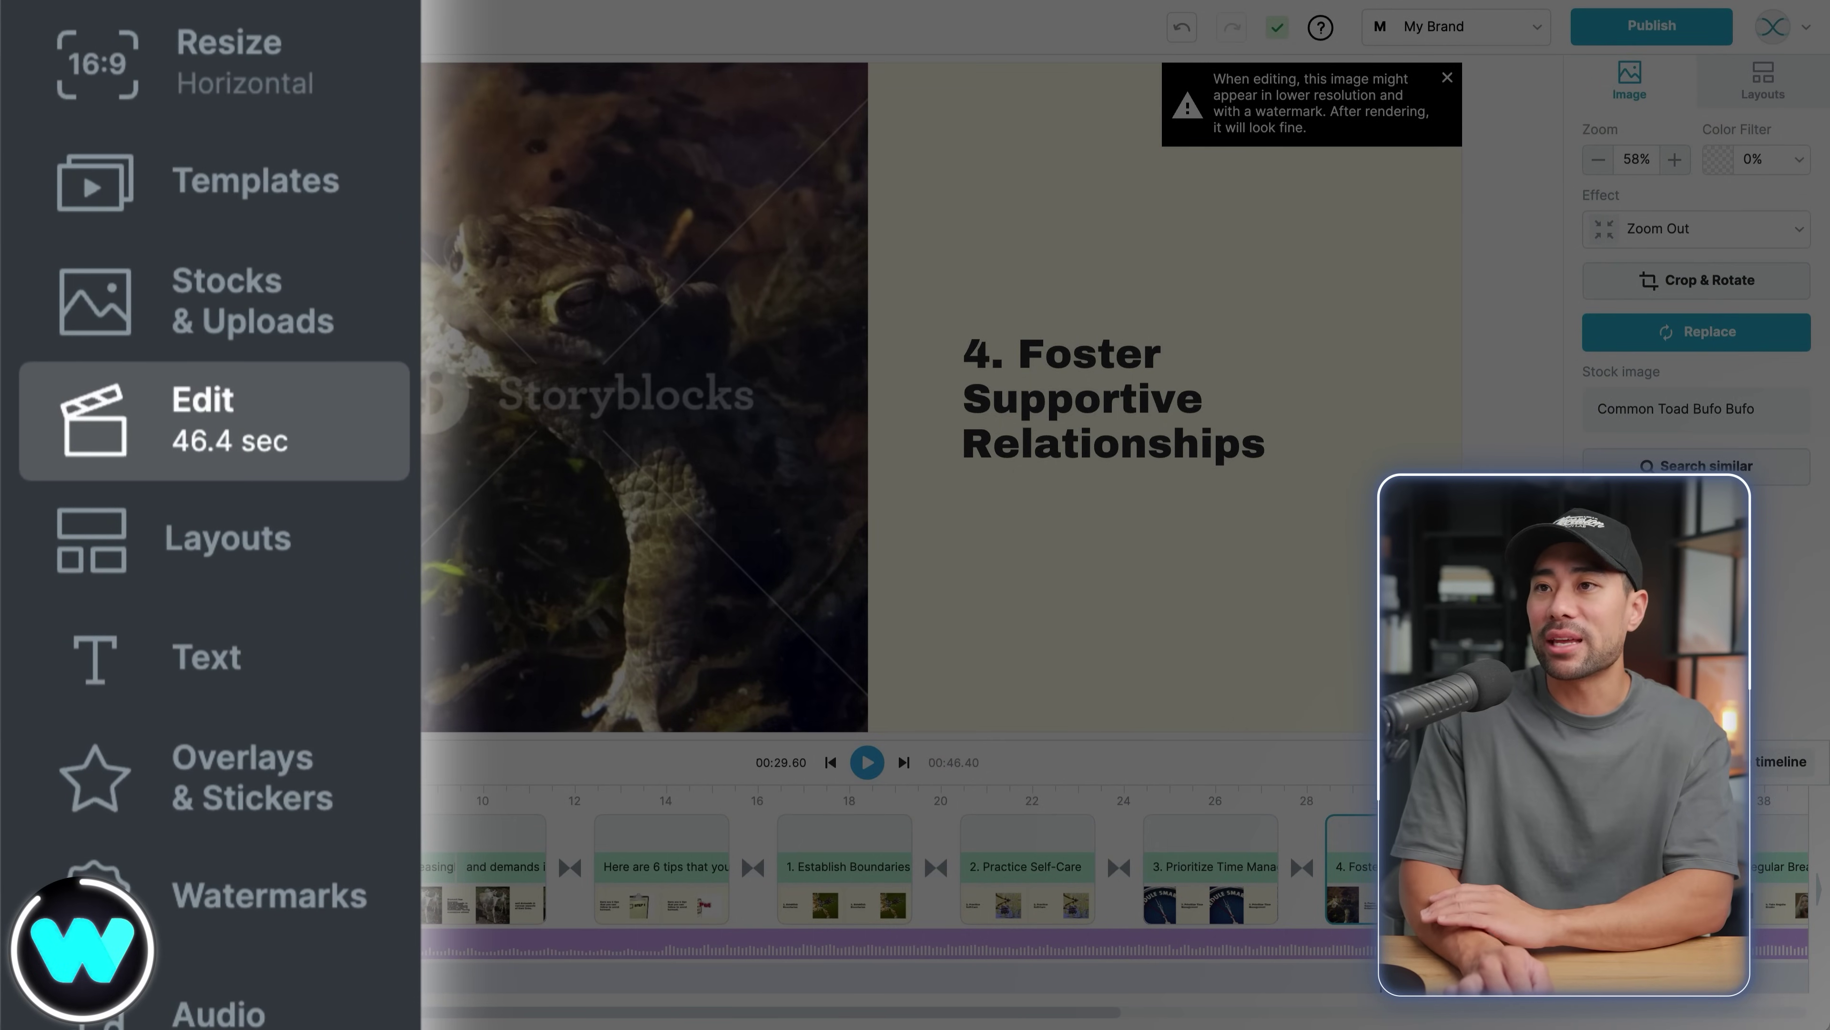
left_click(242, 574)
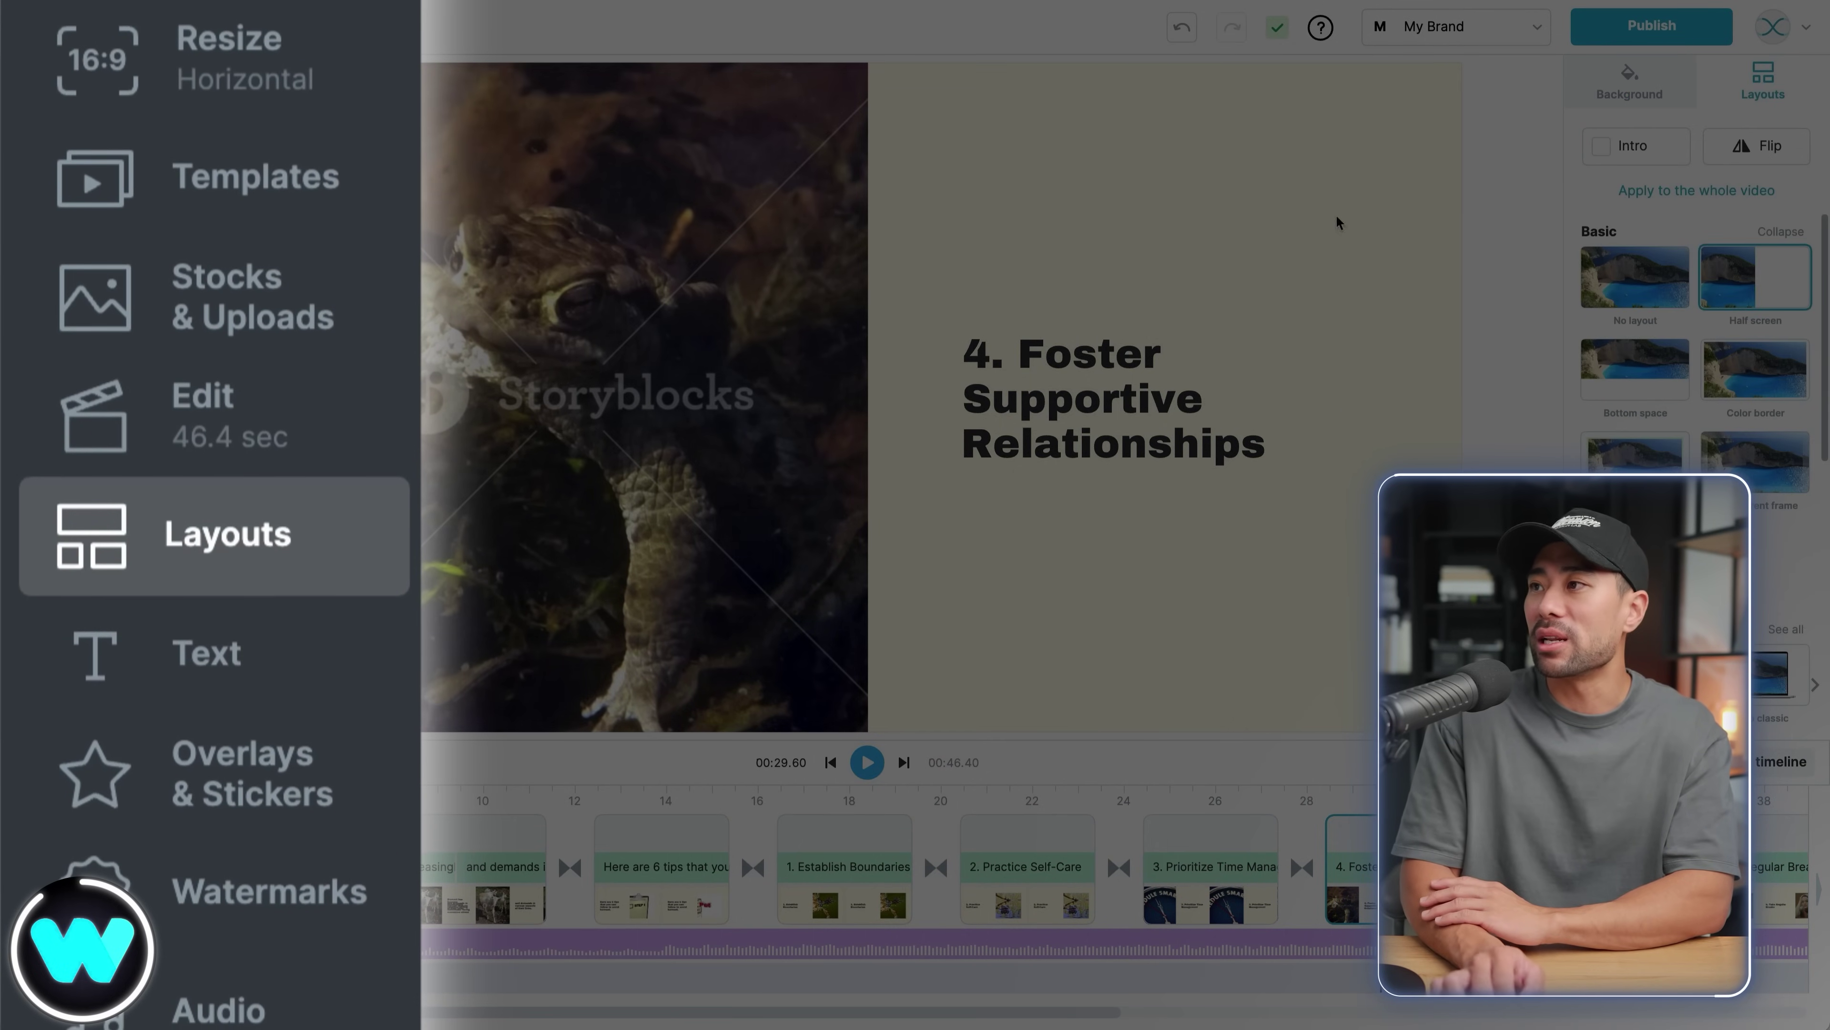
left_click(230, 692)
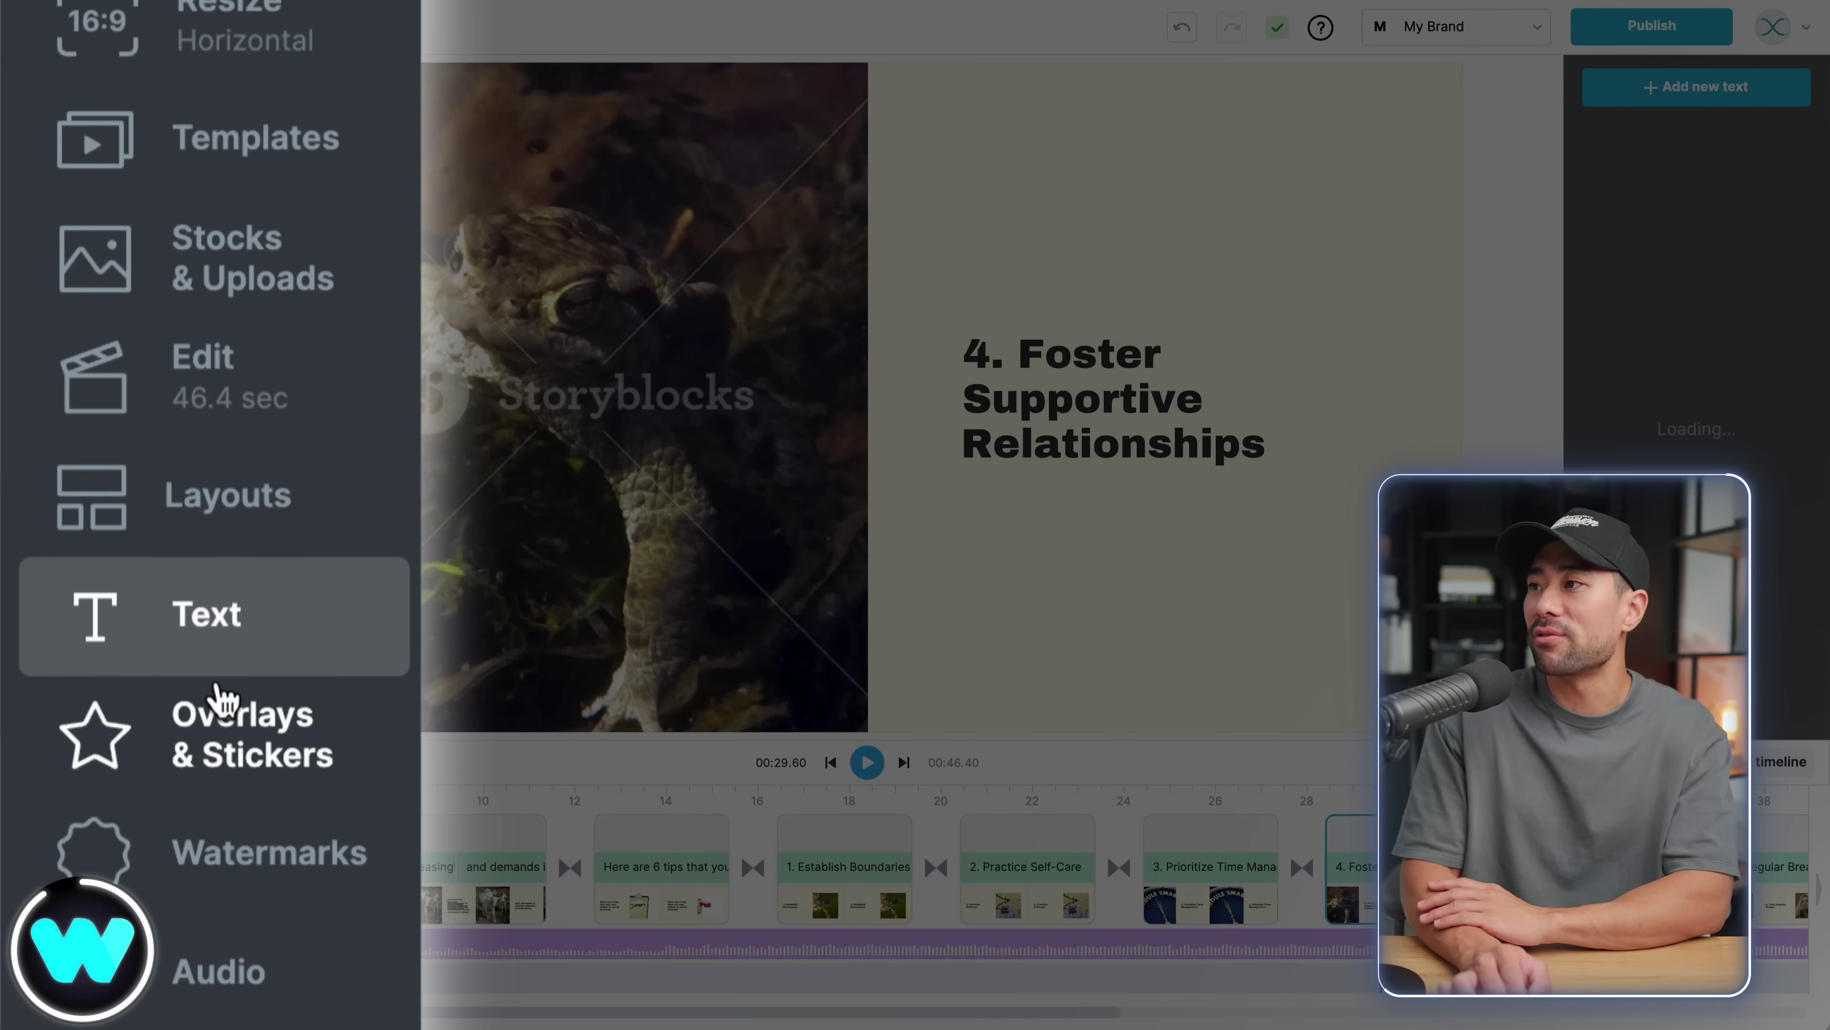
left_click(230, 722)
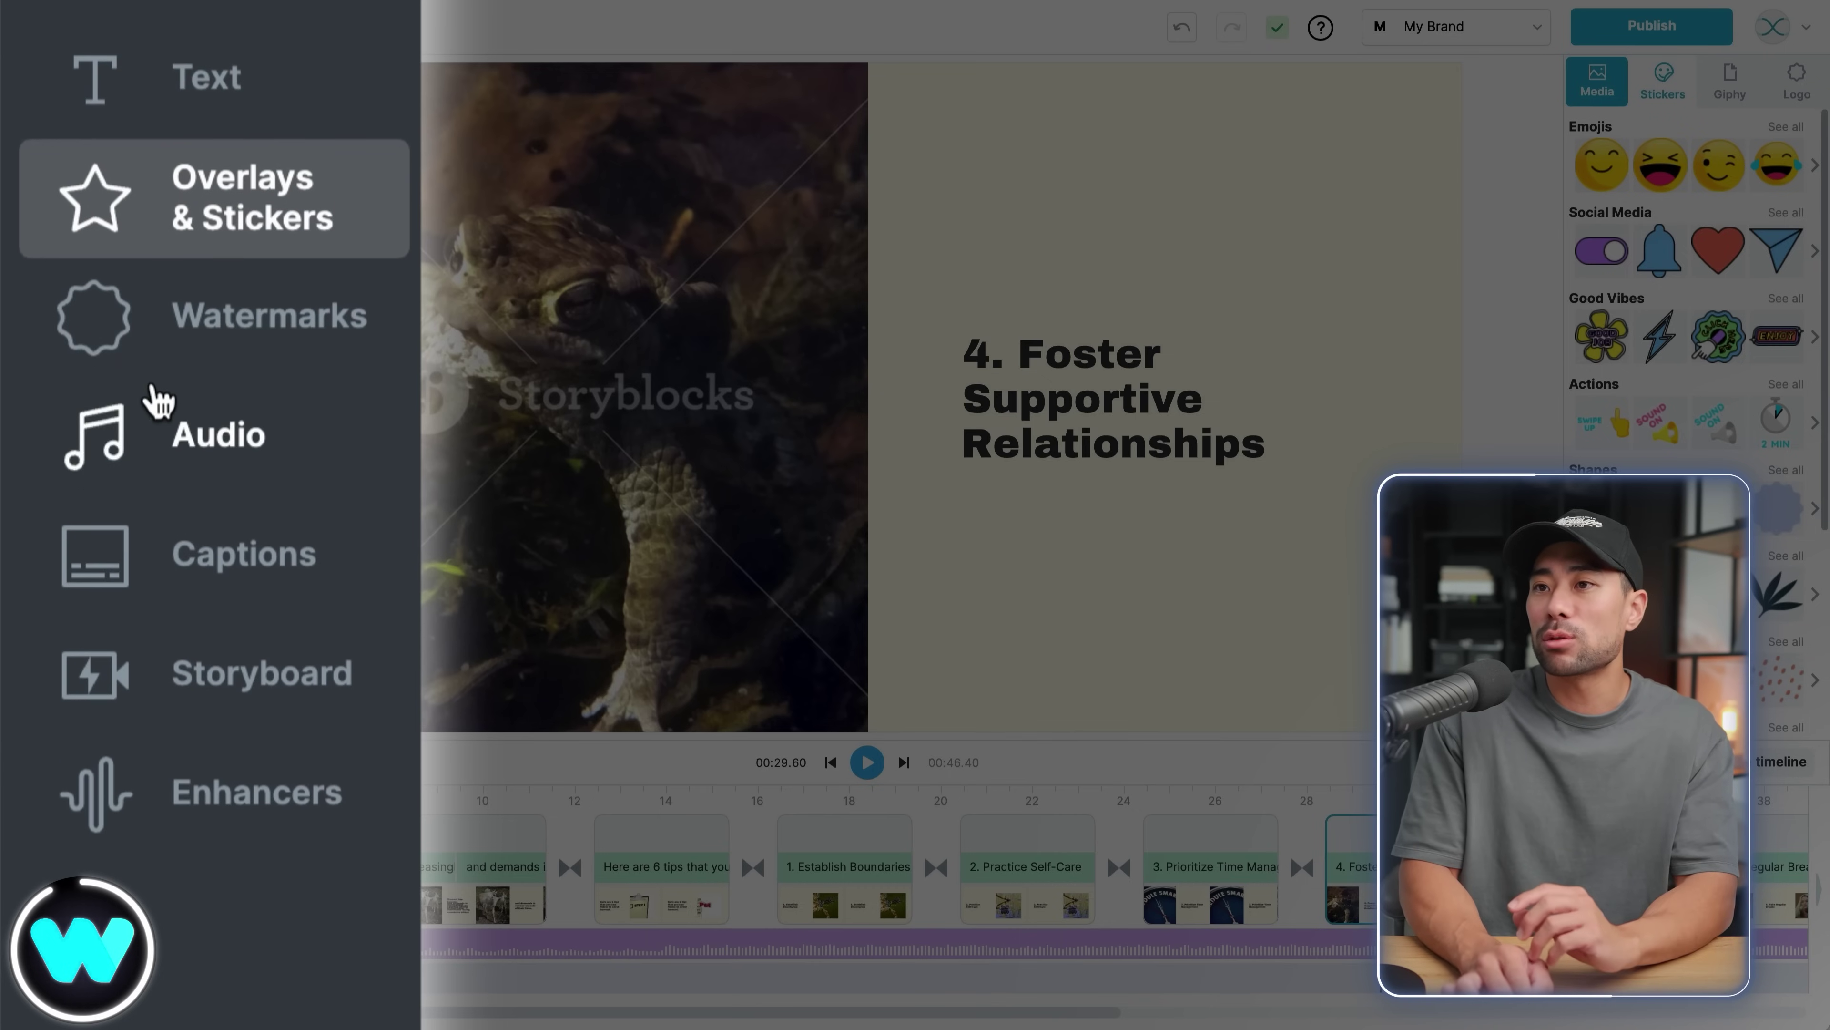
left_click(217, 353)
left_click(209, 400)
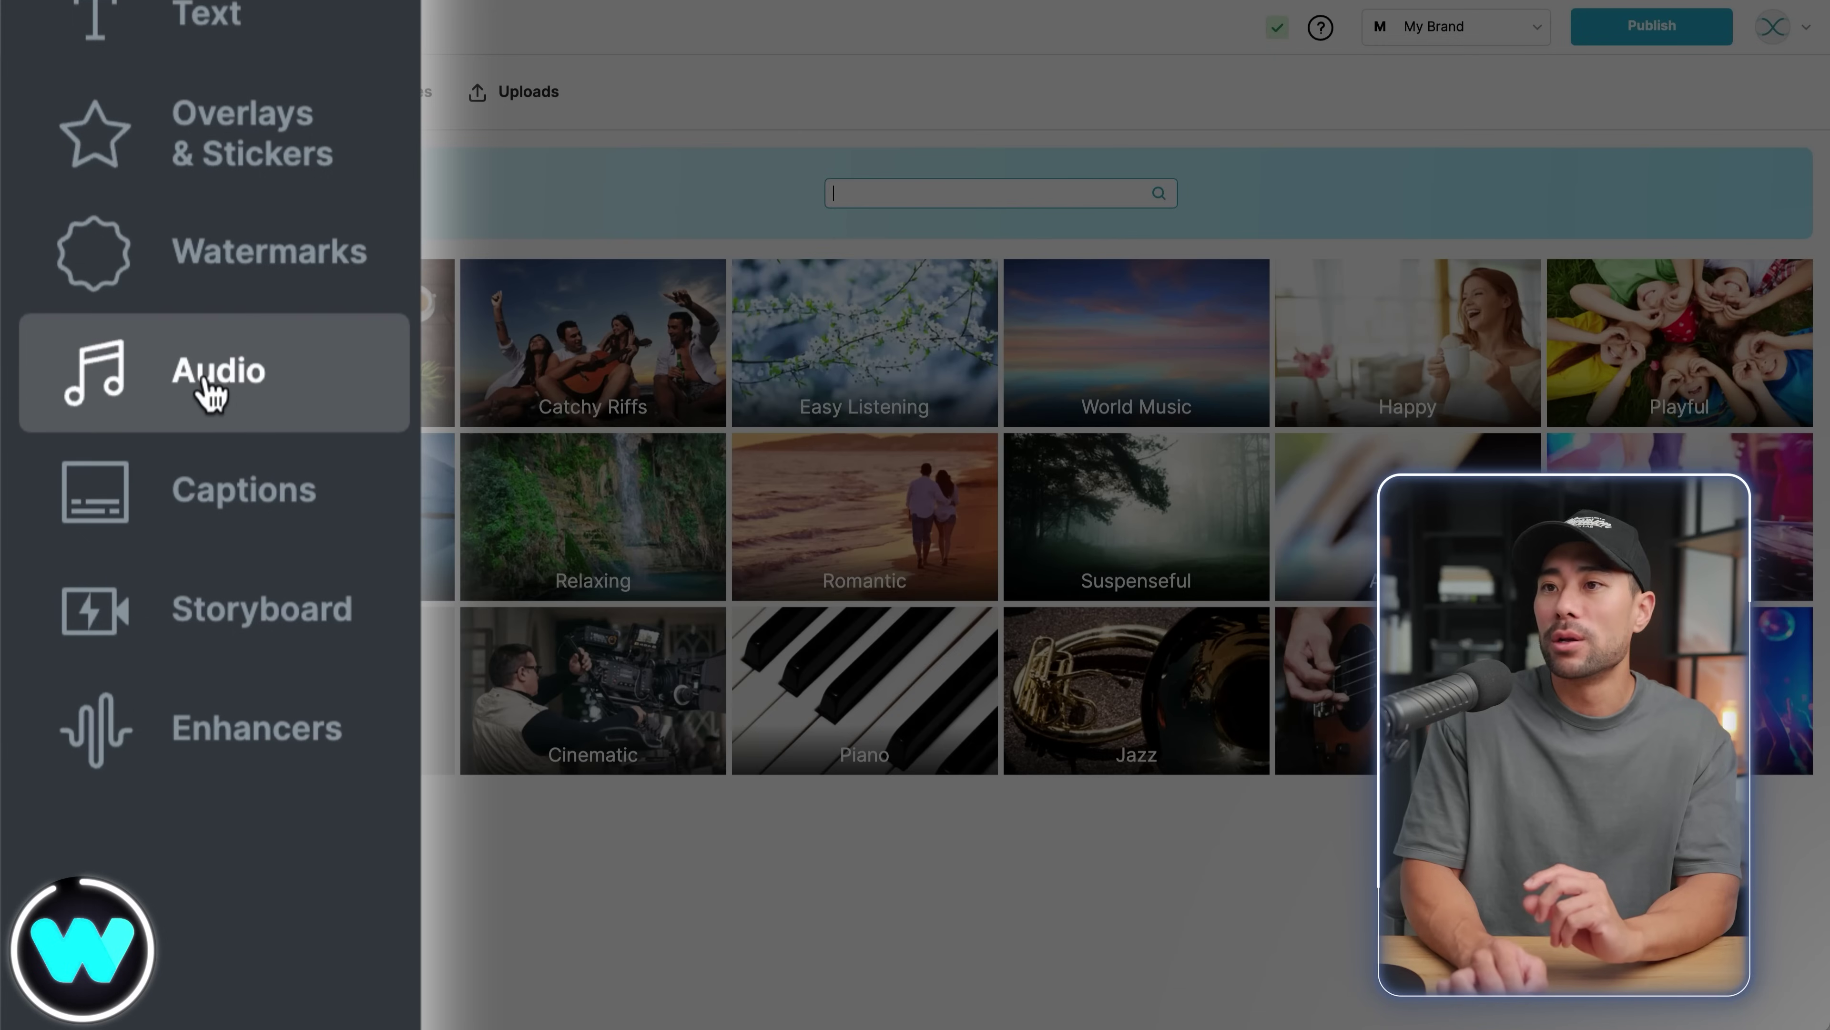
left_click(259, 519)
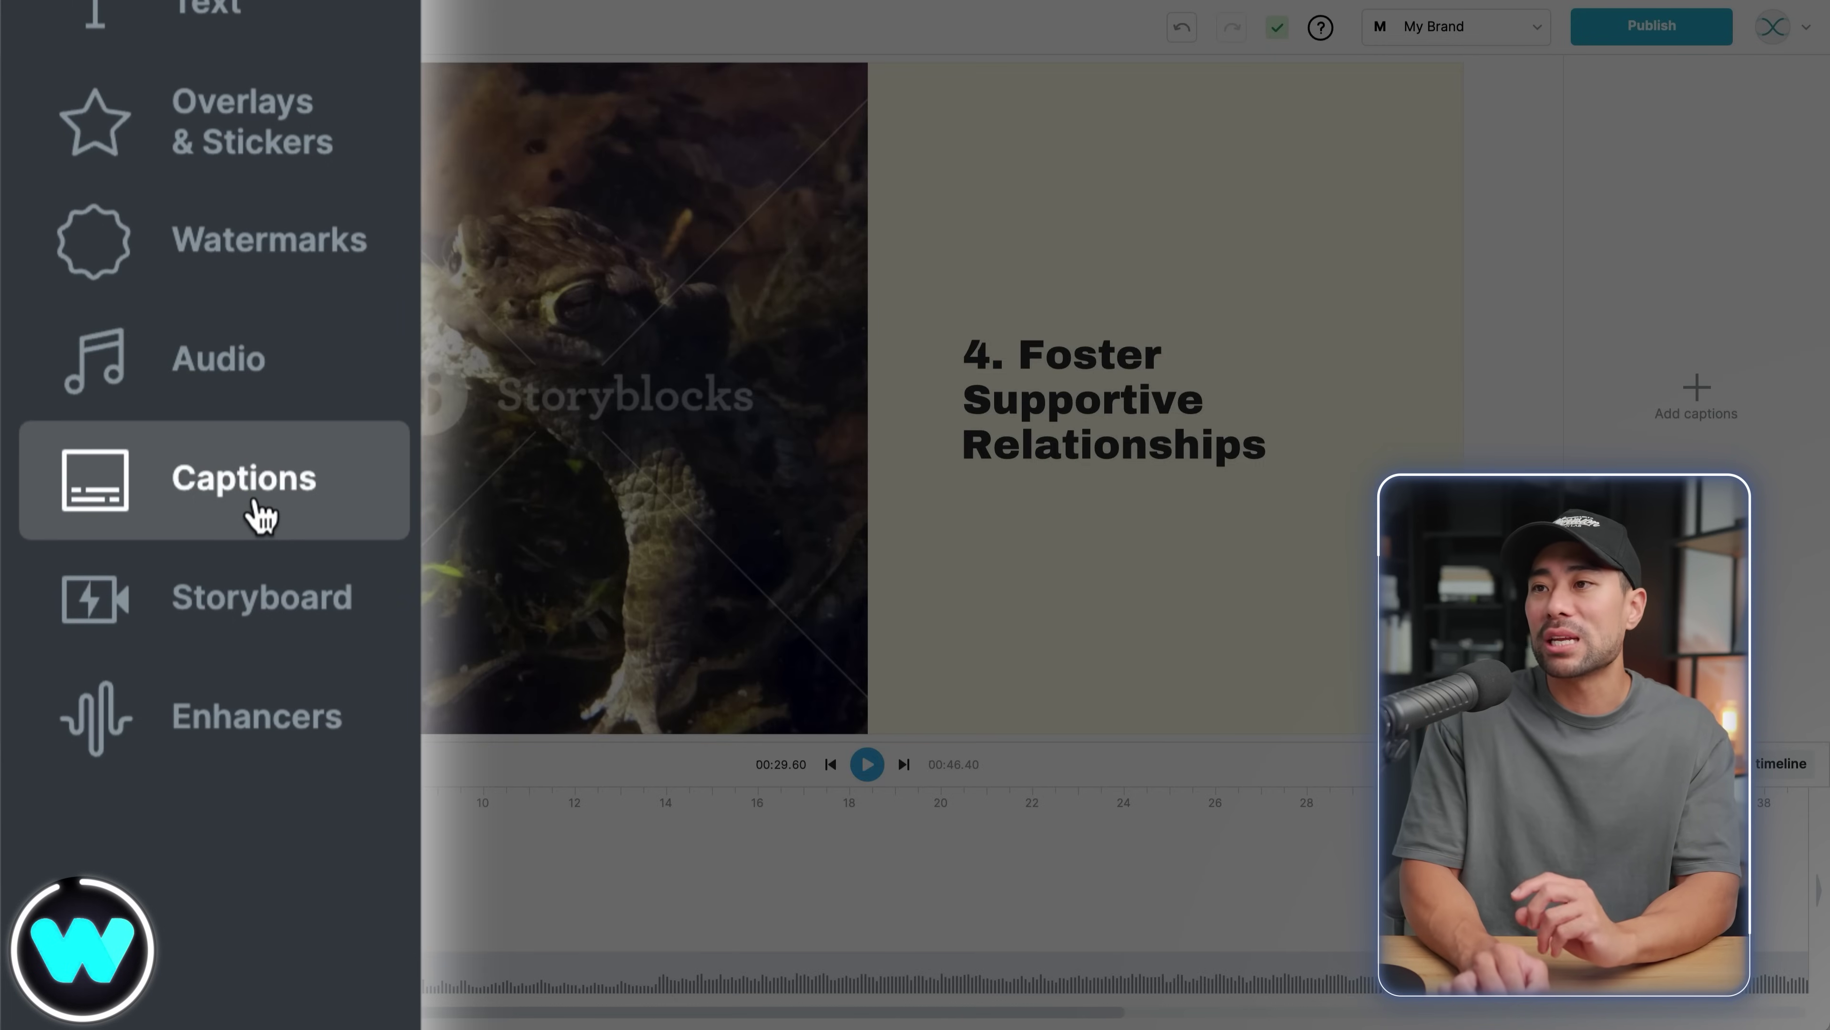
left_click(249, 622)
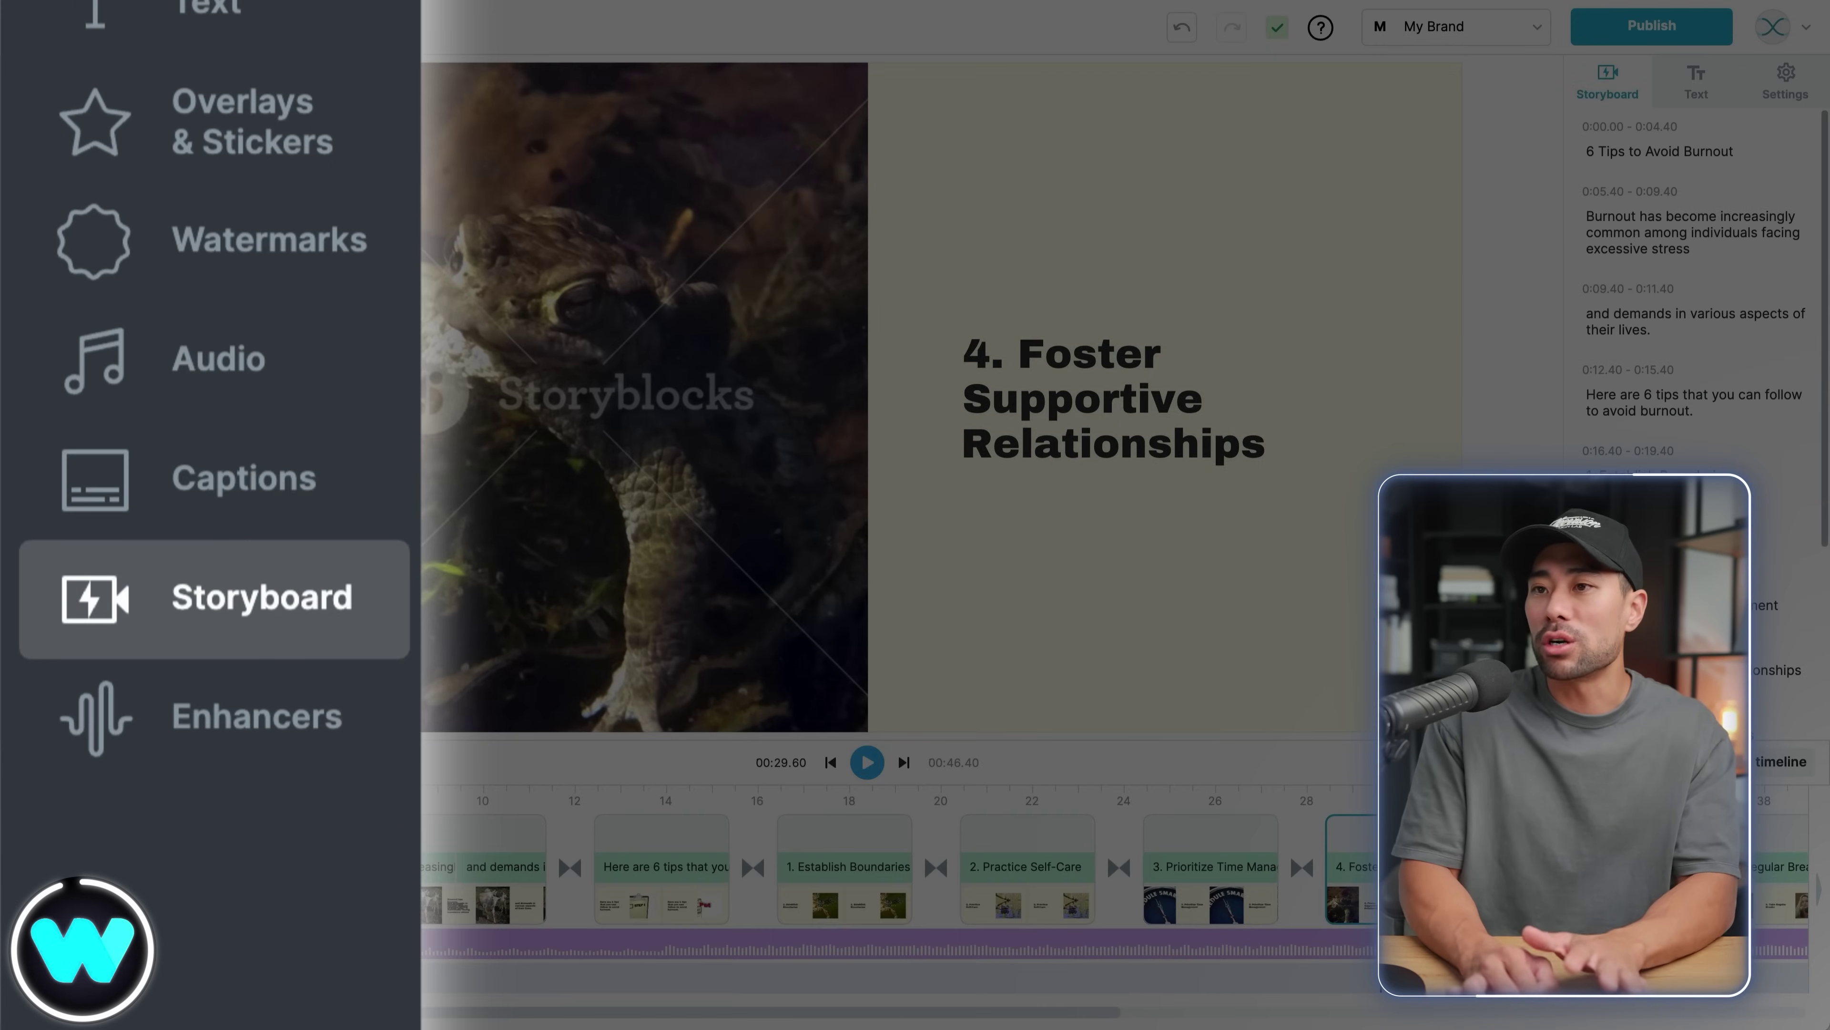
left_click(212, 725)
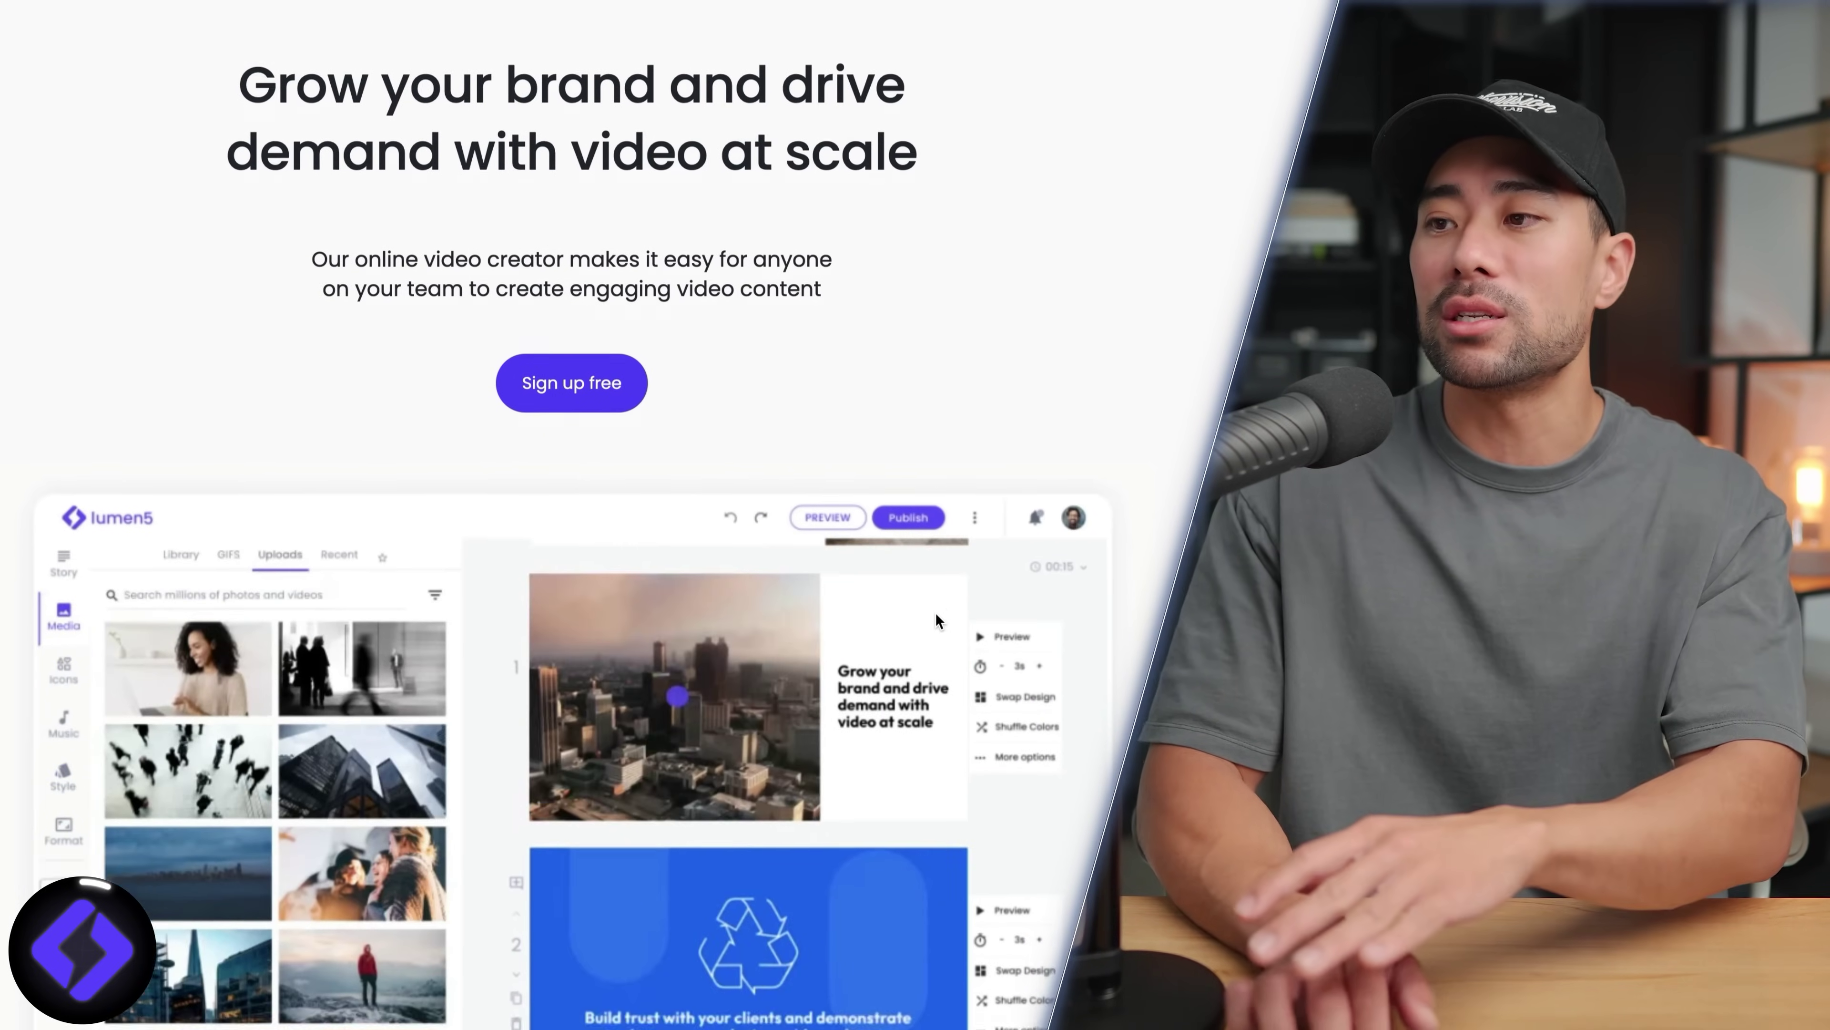
Step: Scroll through the Lumen5 homepage and Pricing page to review the plans
scroll(936, 615, "down", 15)
scroll(936, 612, "up", 2)
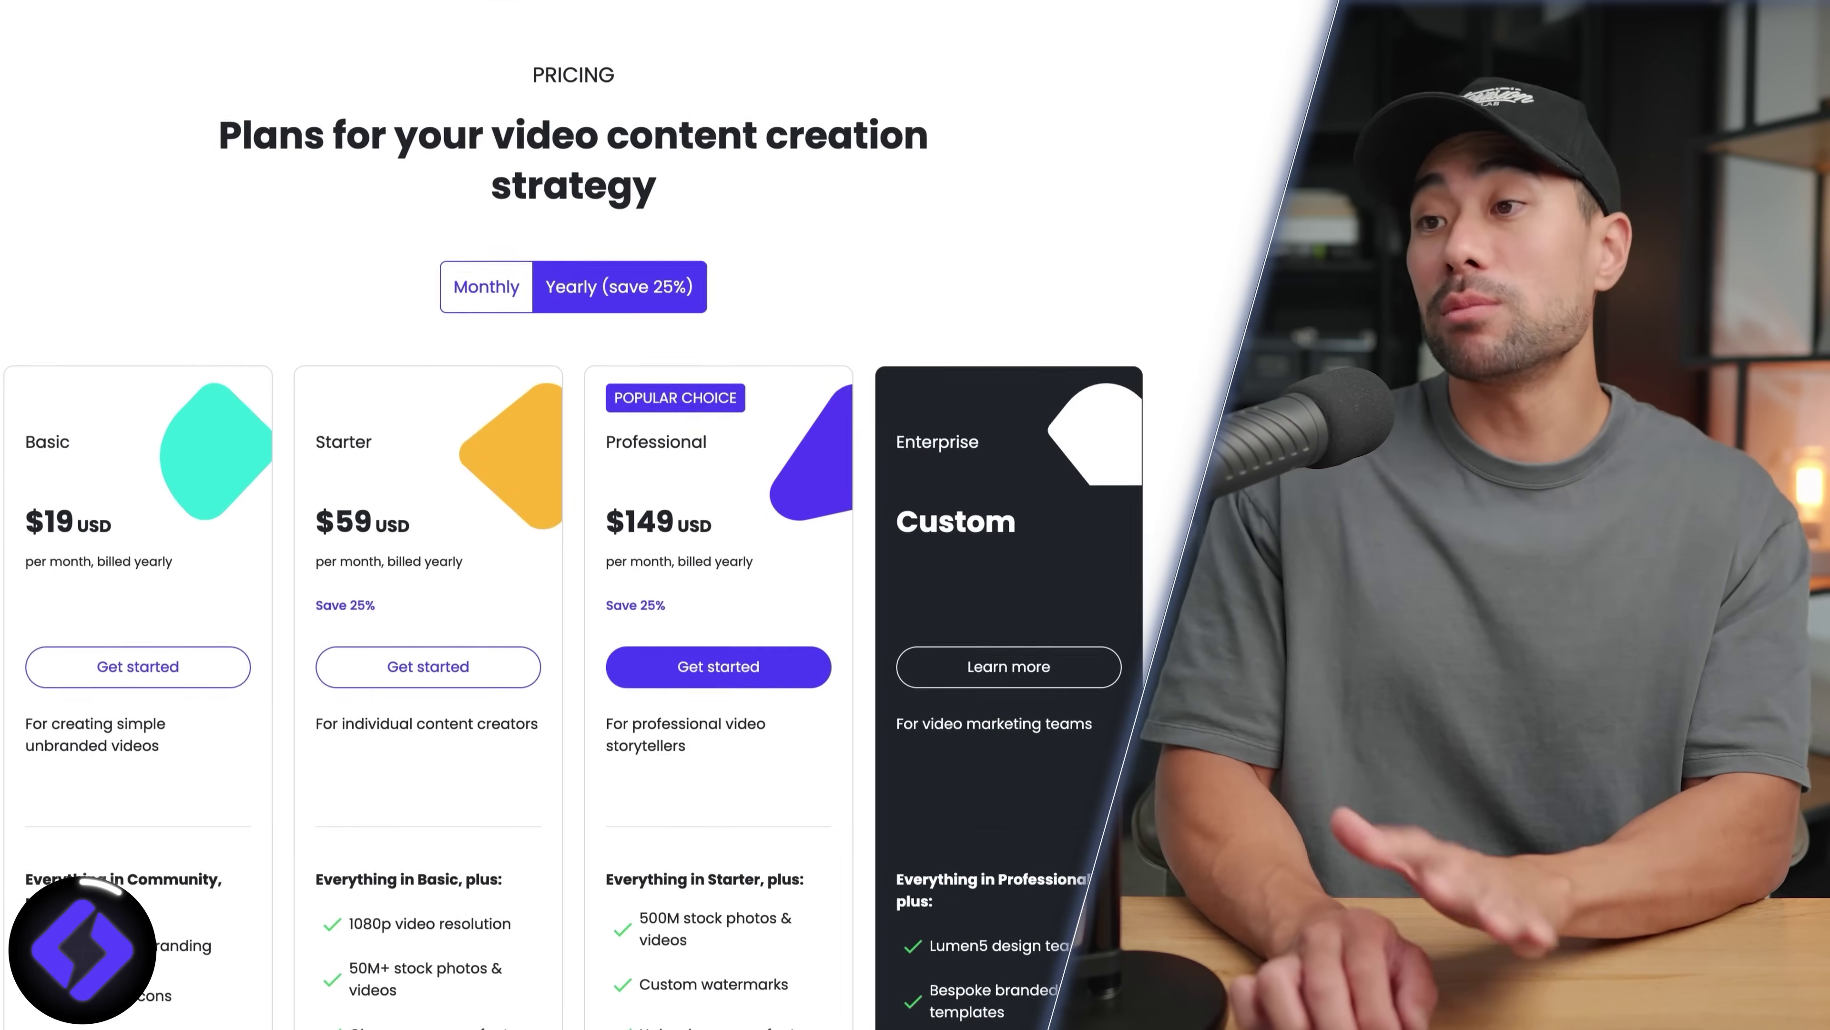
scroll(919, 687, "down", 5)
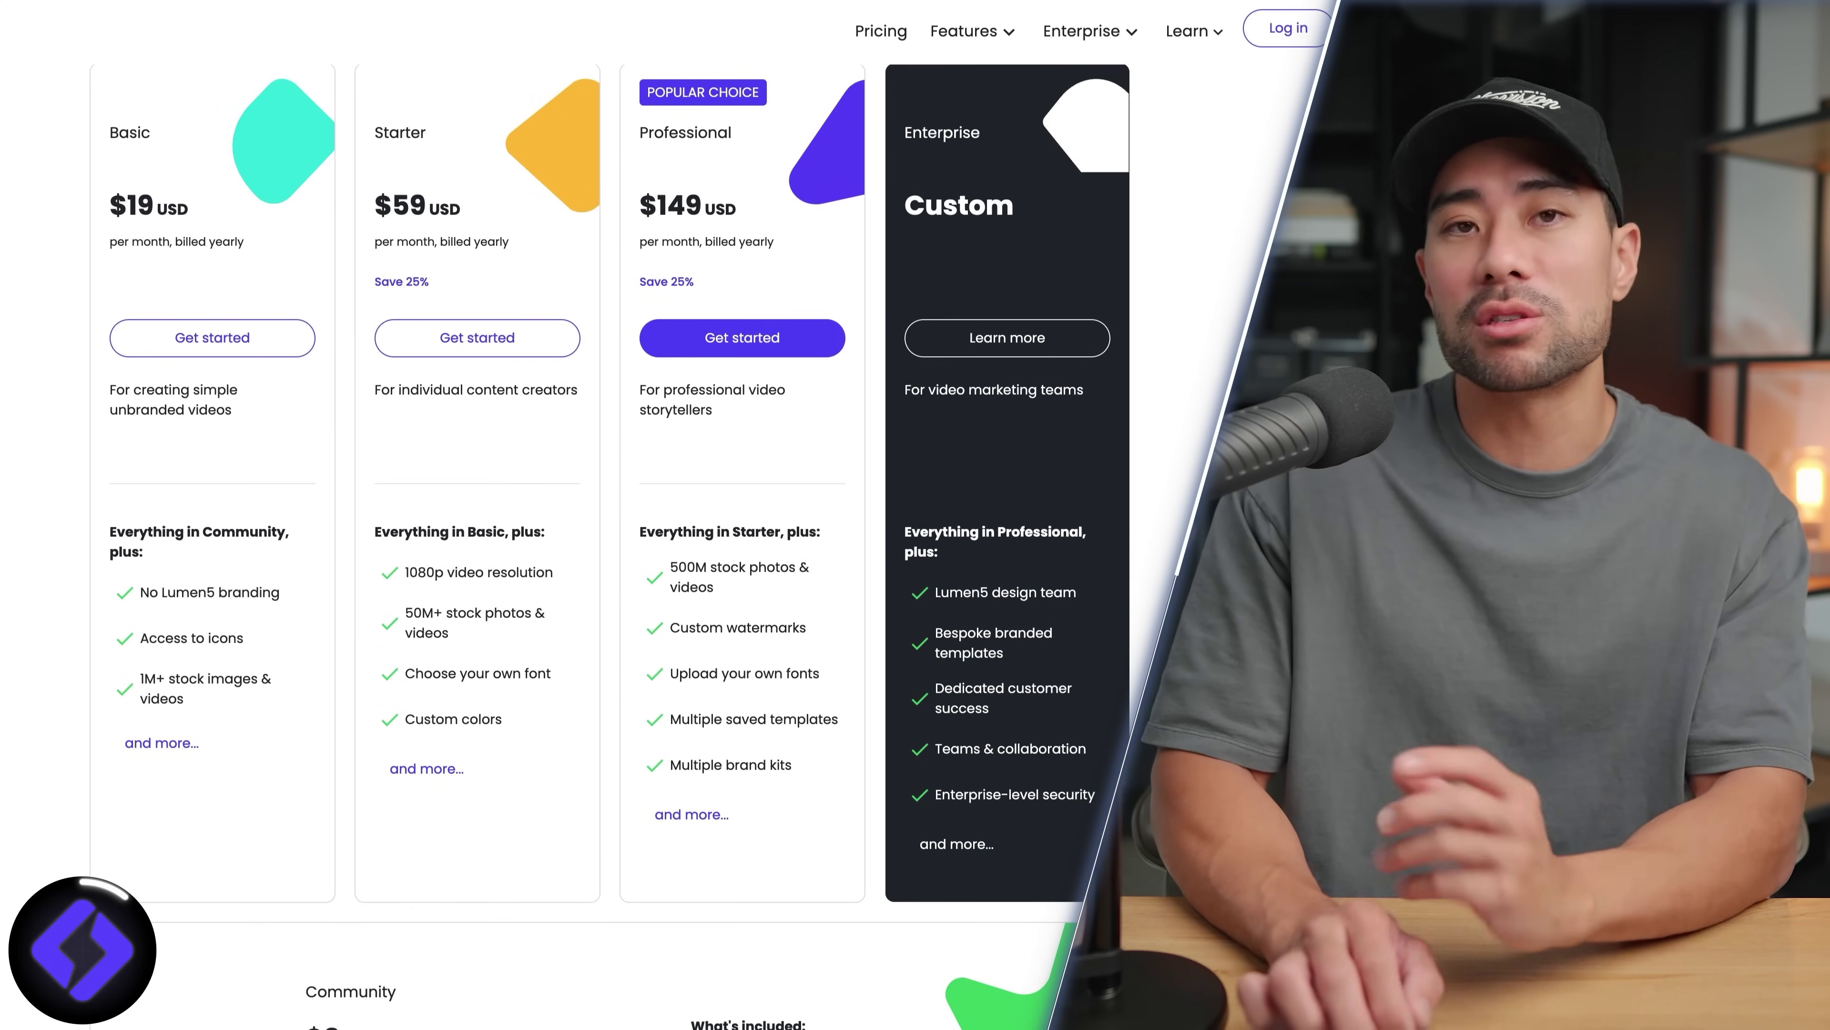
scroll(576, 505, "down", 9)
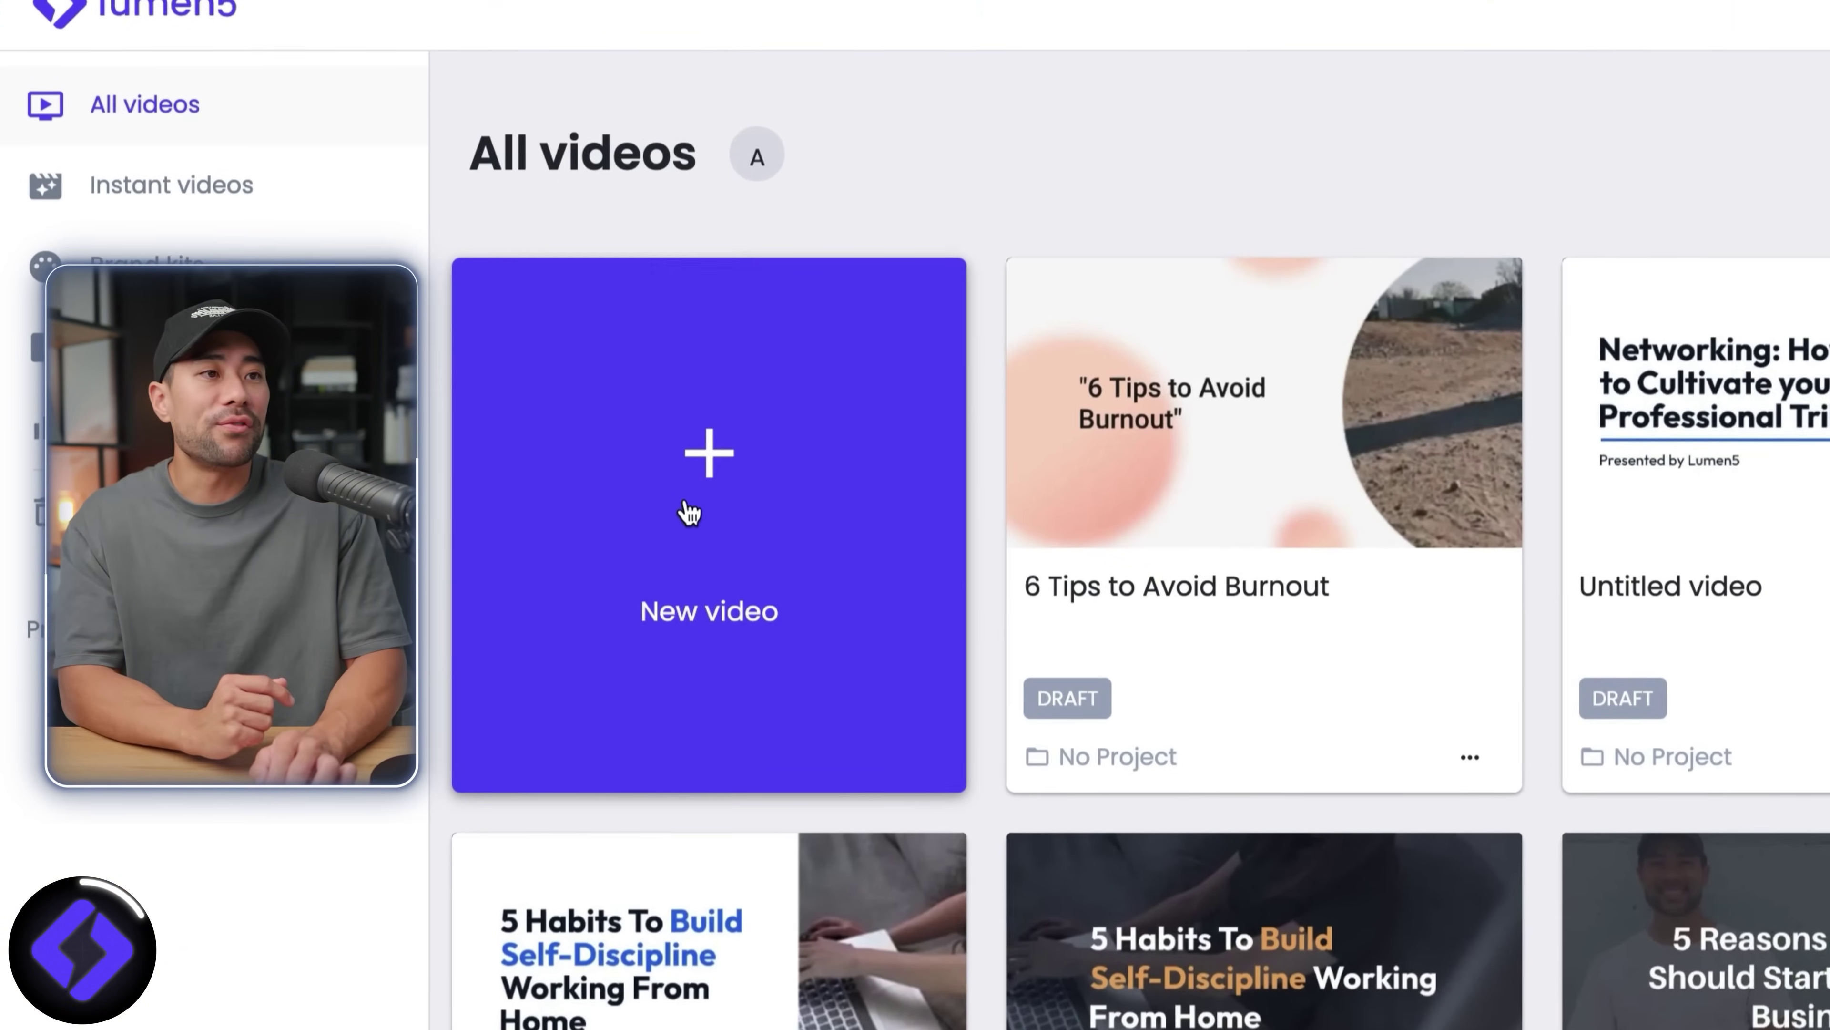
Step: Start a new video, preview the Polaris template in 1:1 and 9:16, then settle on 16:9
left_click(360, 317)
scroll(1209, 570, "down", 10)
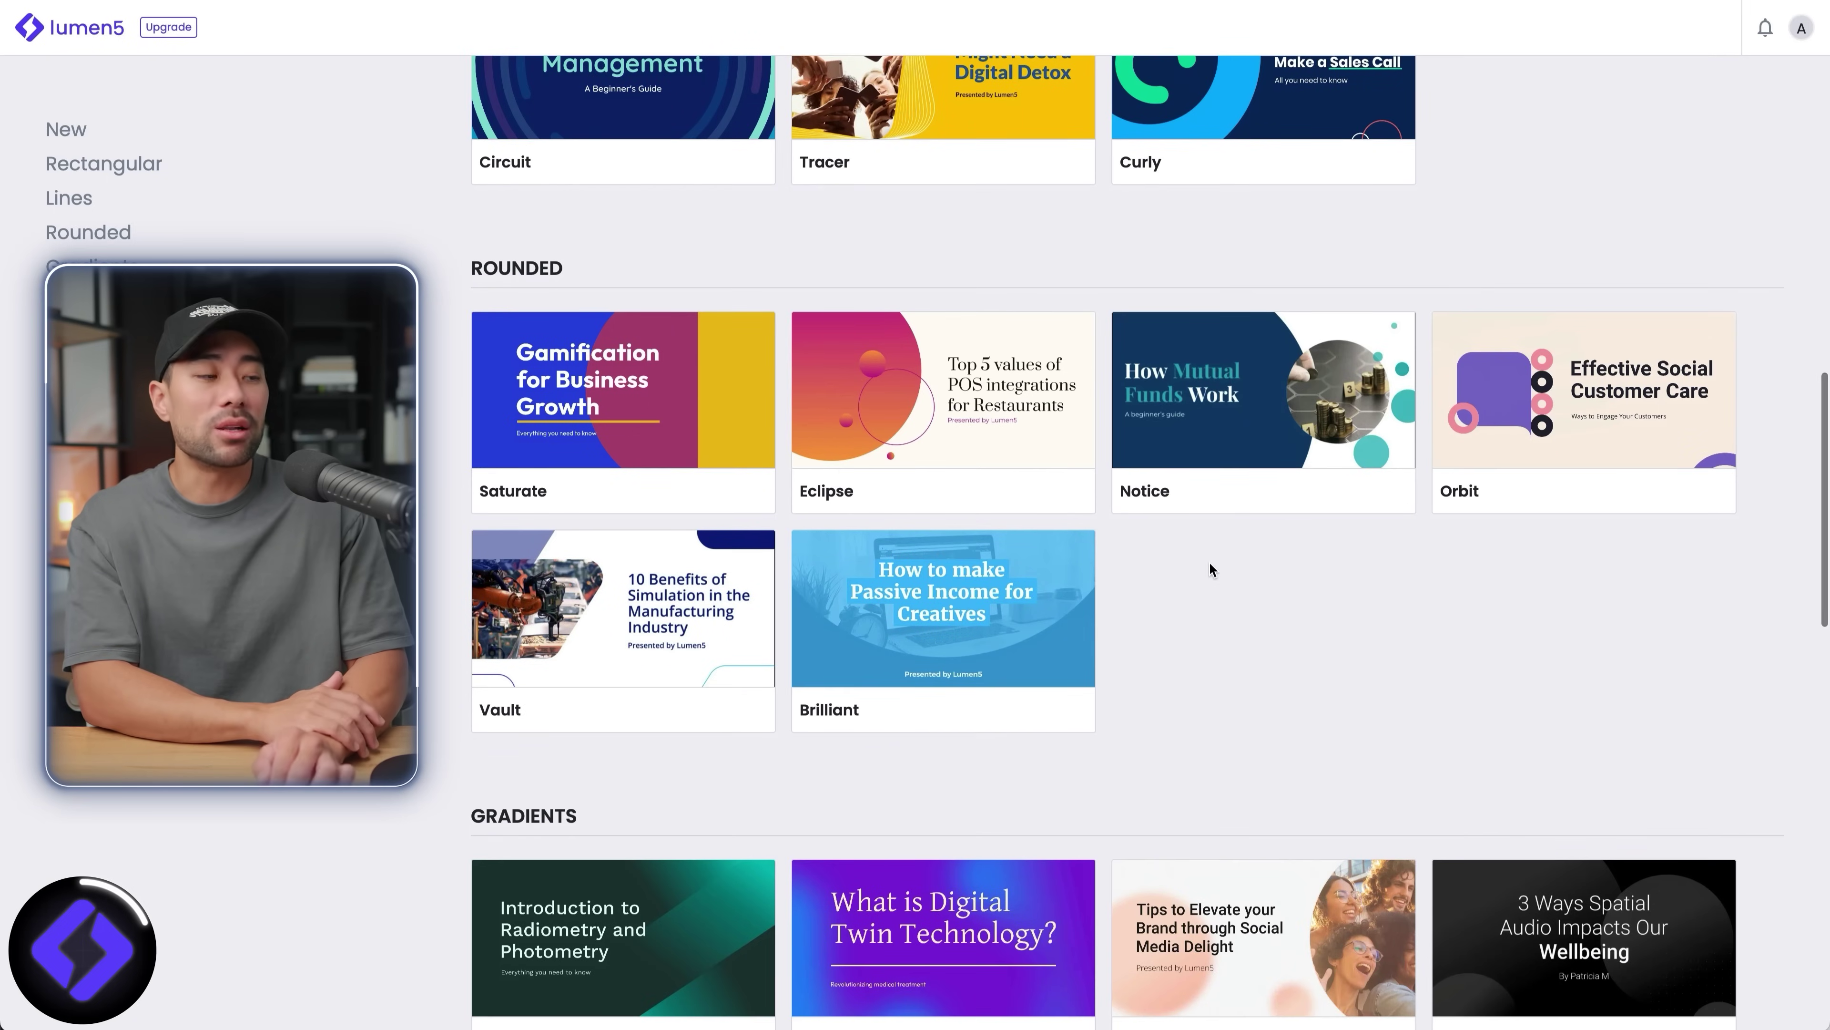
scroll(1211, 570, "down", 8)
scroll(1212, 570, "down", 10)
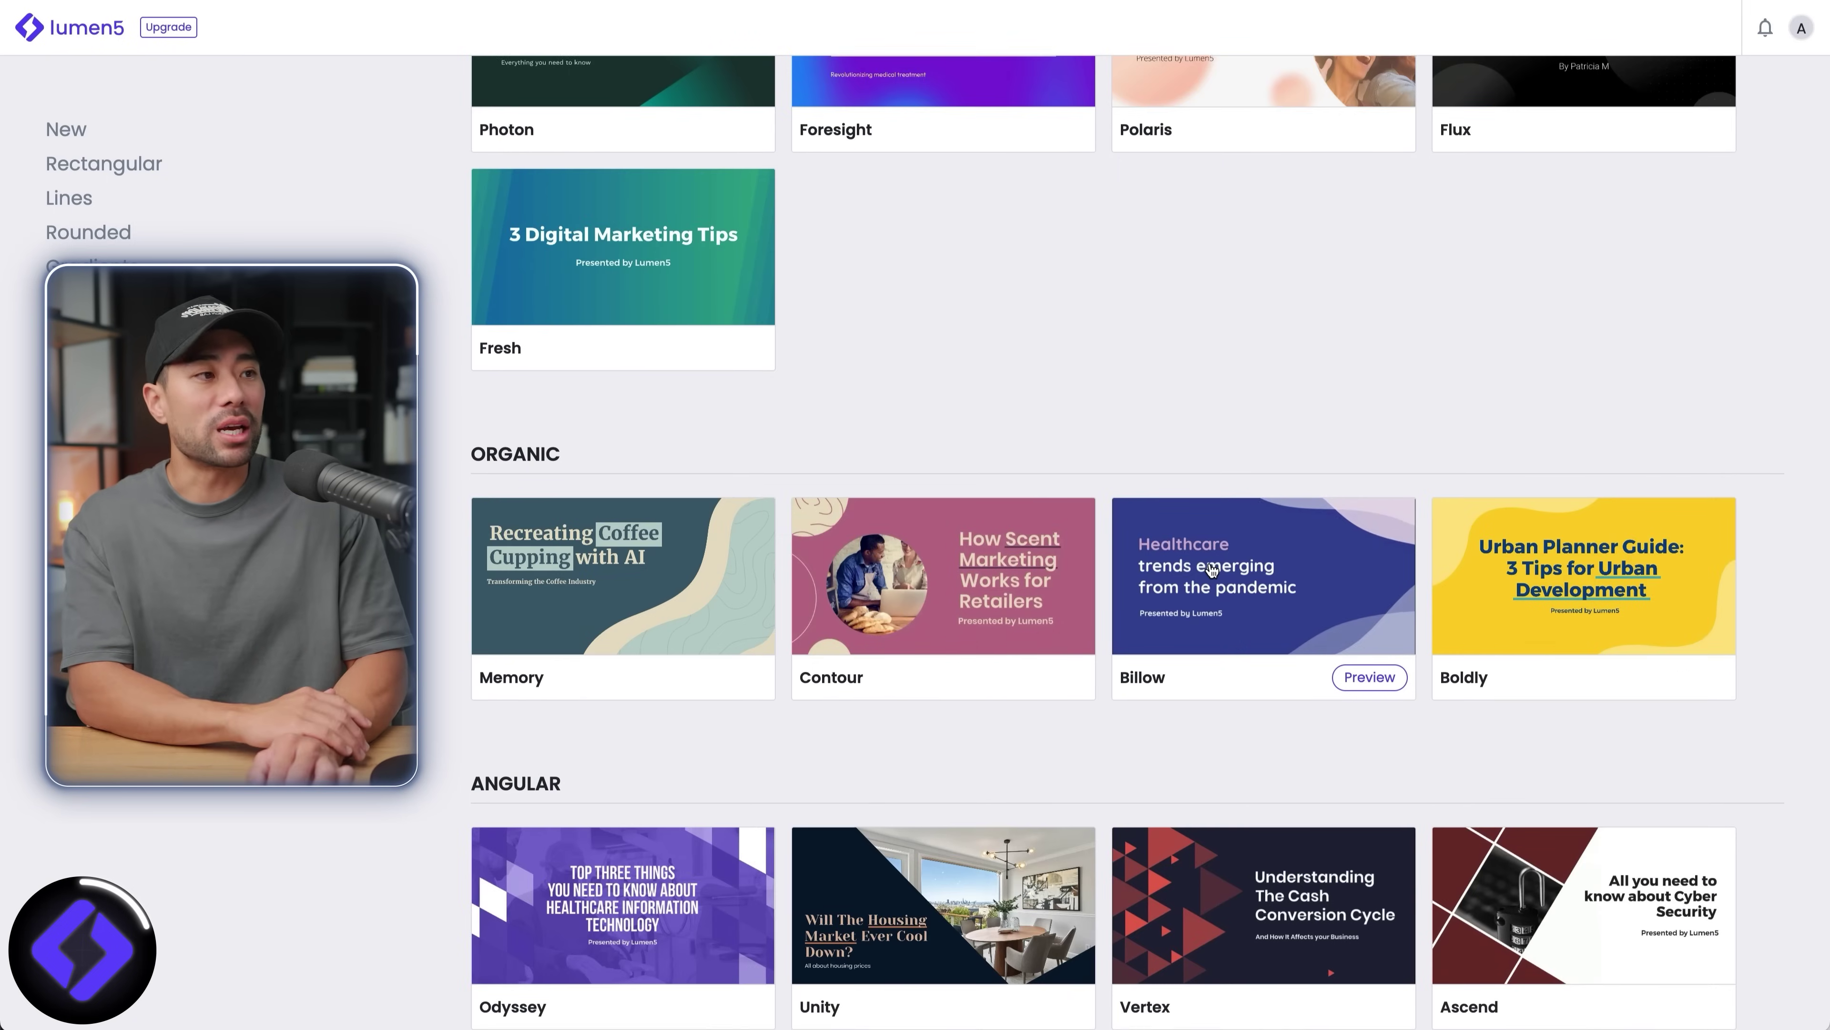
scroll(1209, 569, "up", 10)
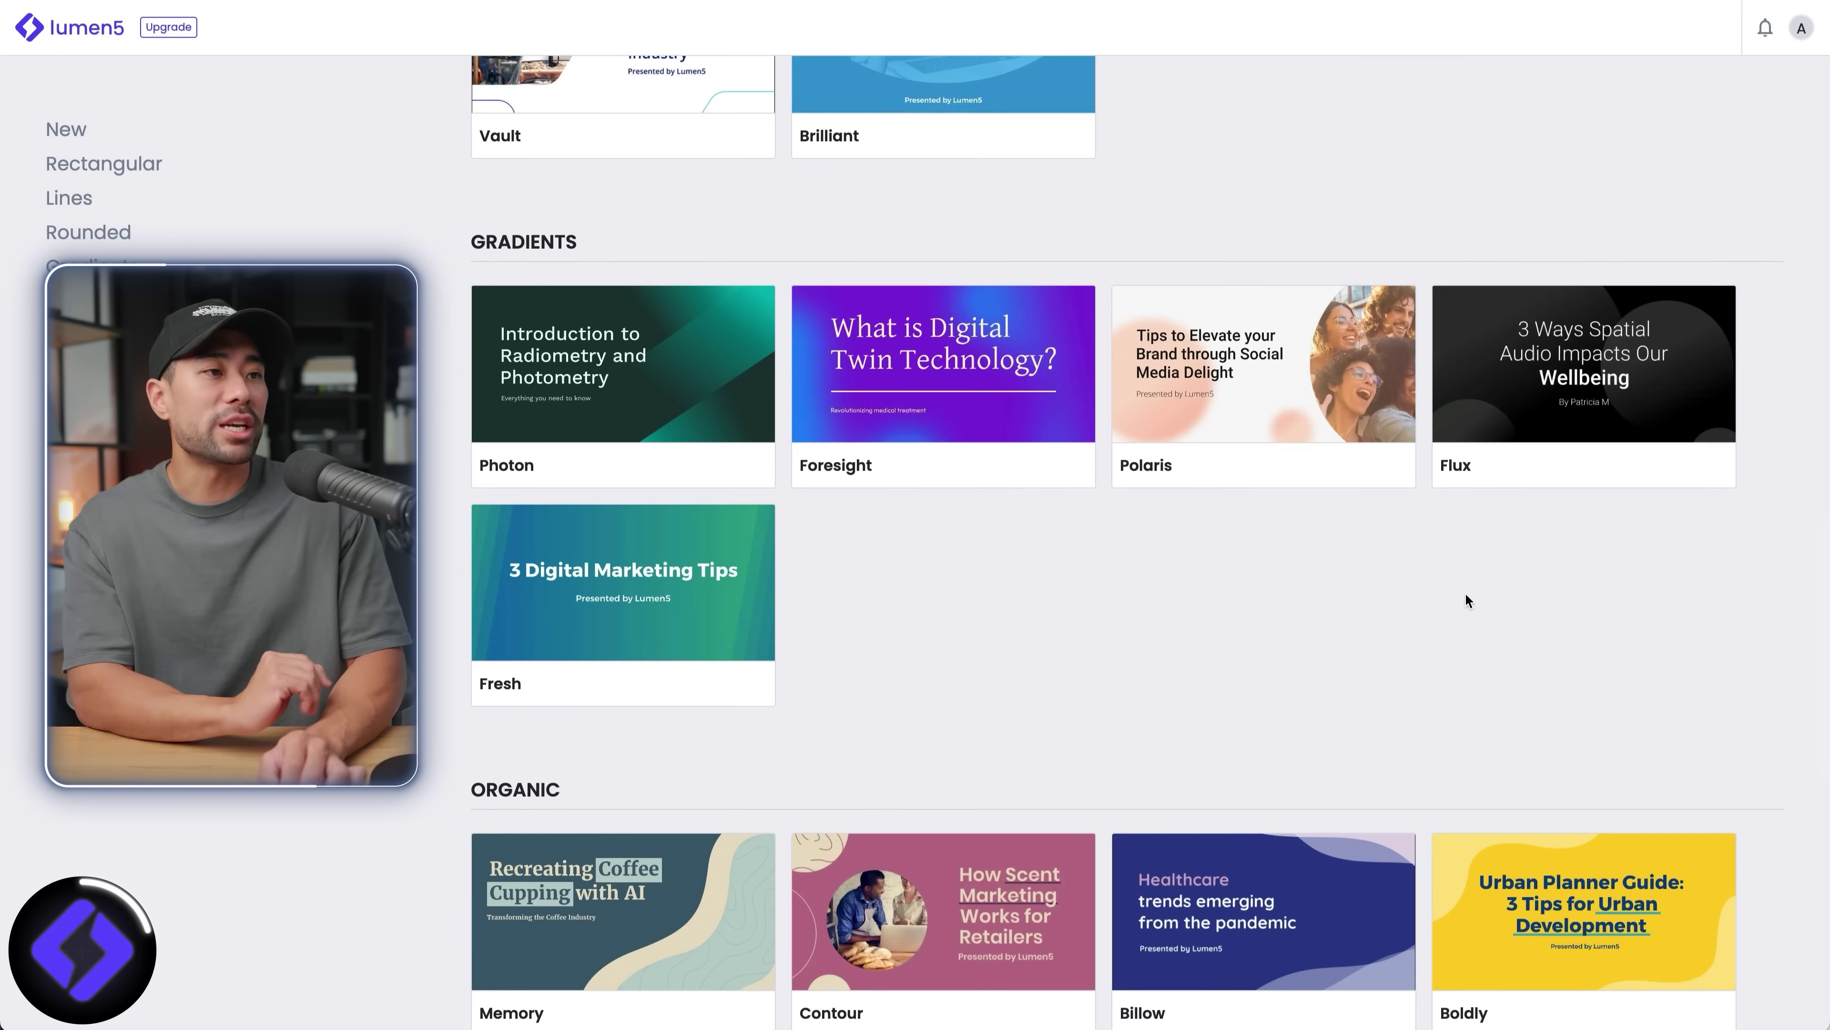
left_click(1282, 418)
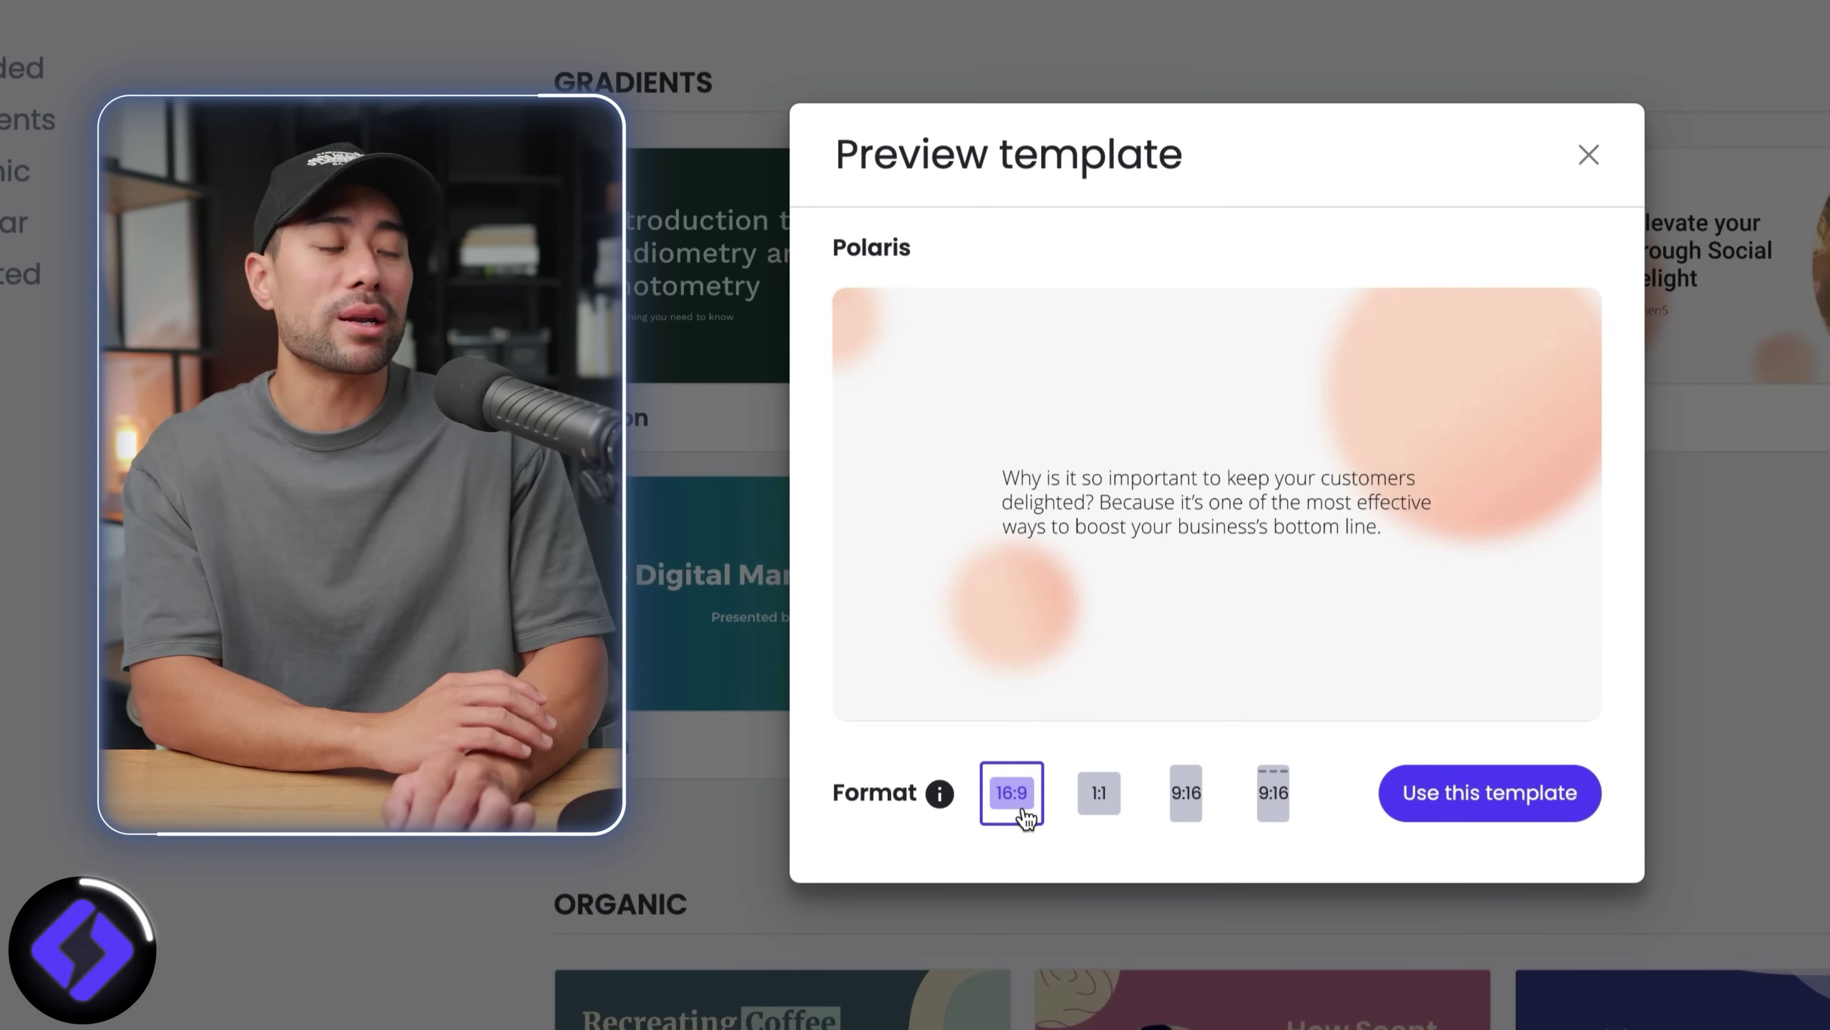
left_click(1099, 794)
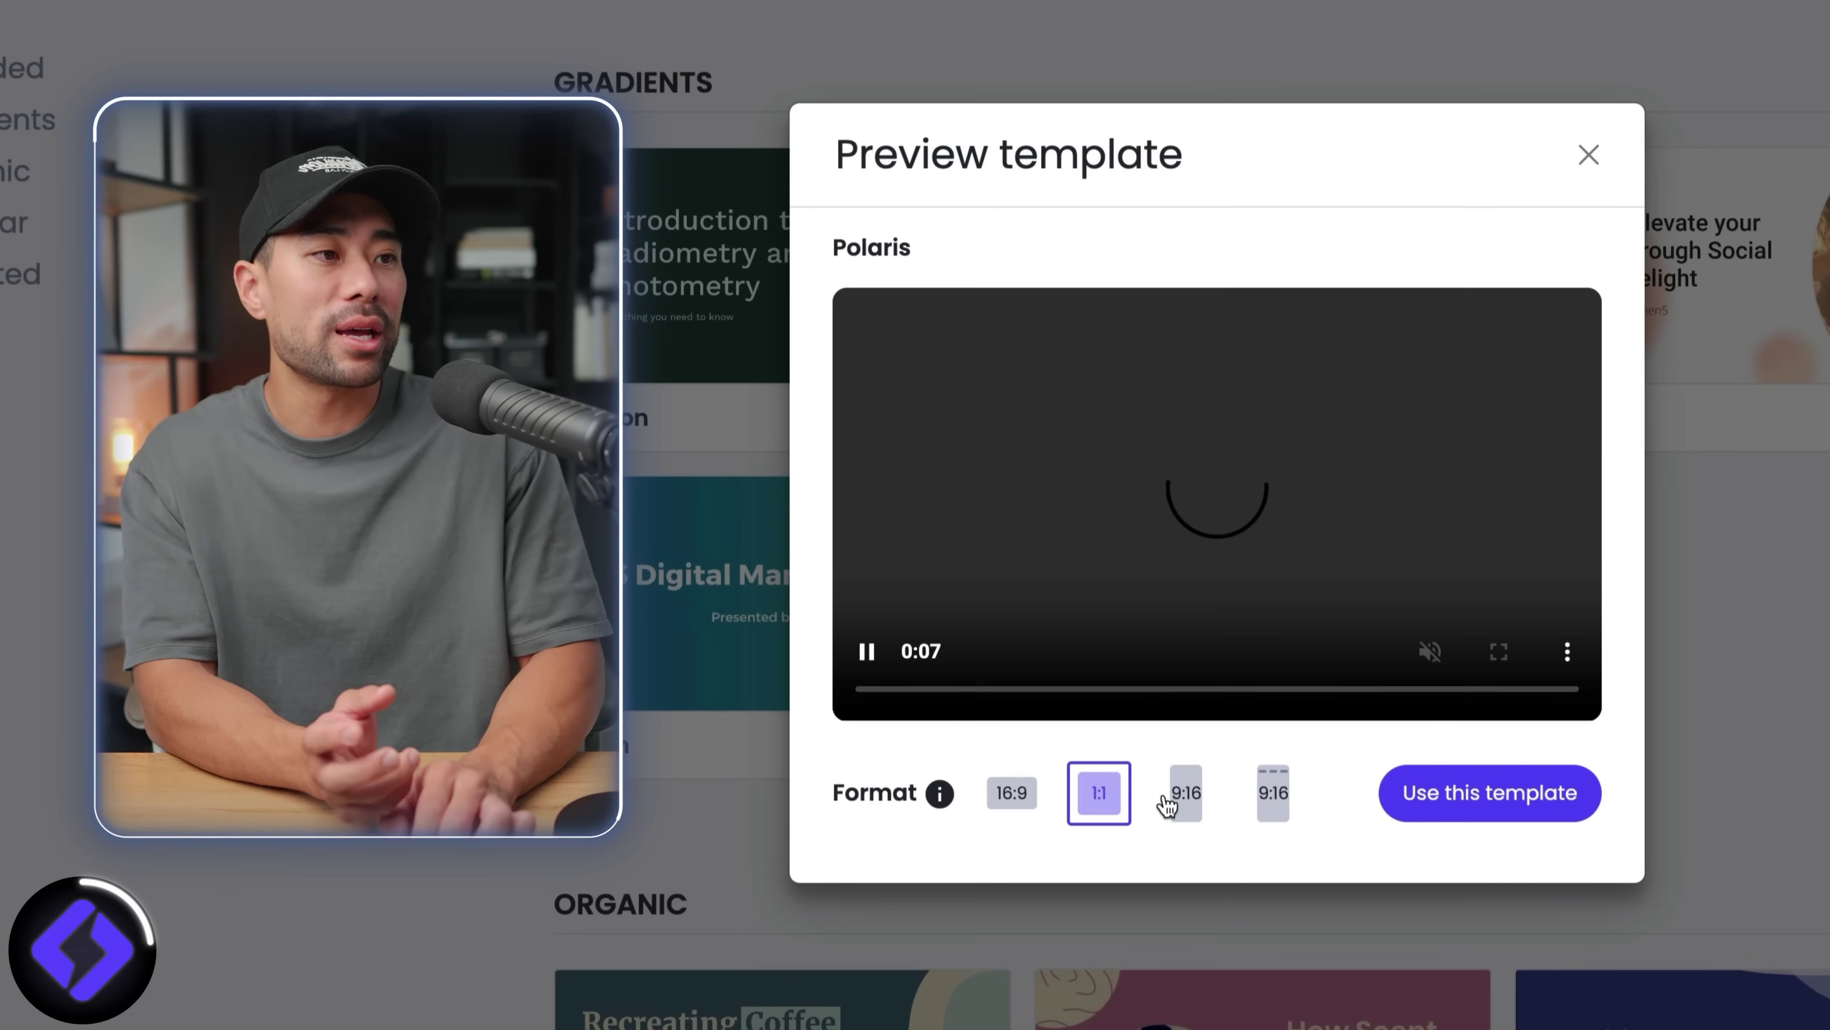
left_click(1276, 800)
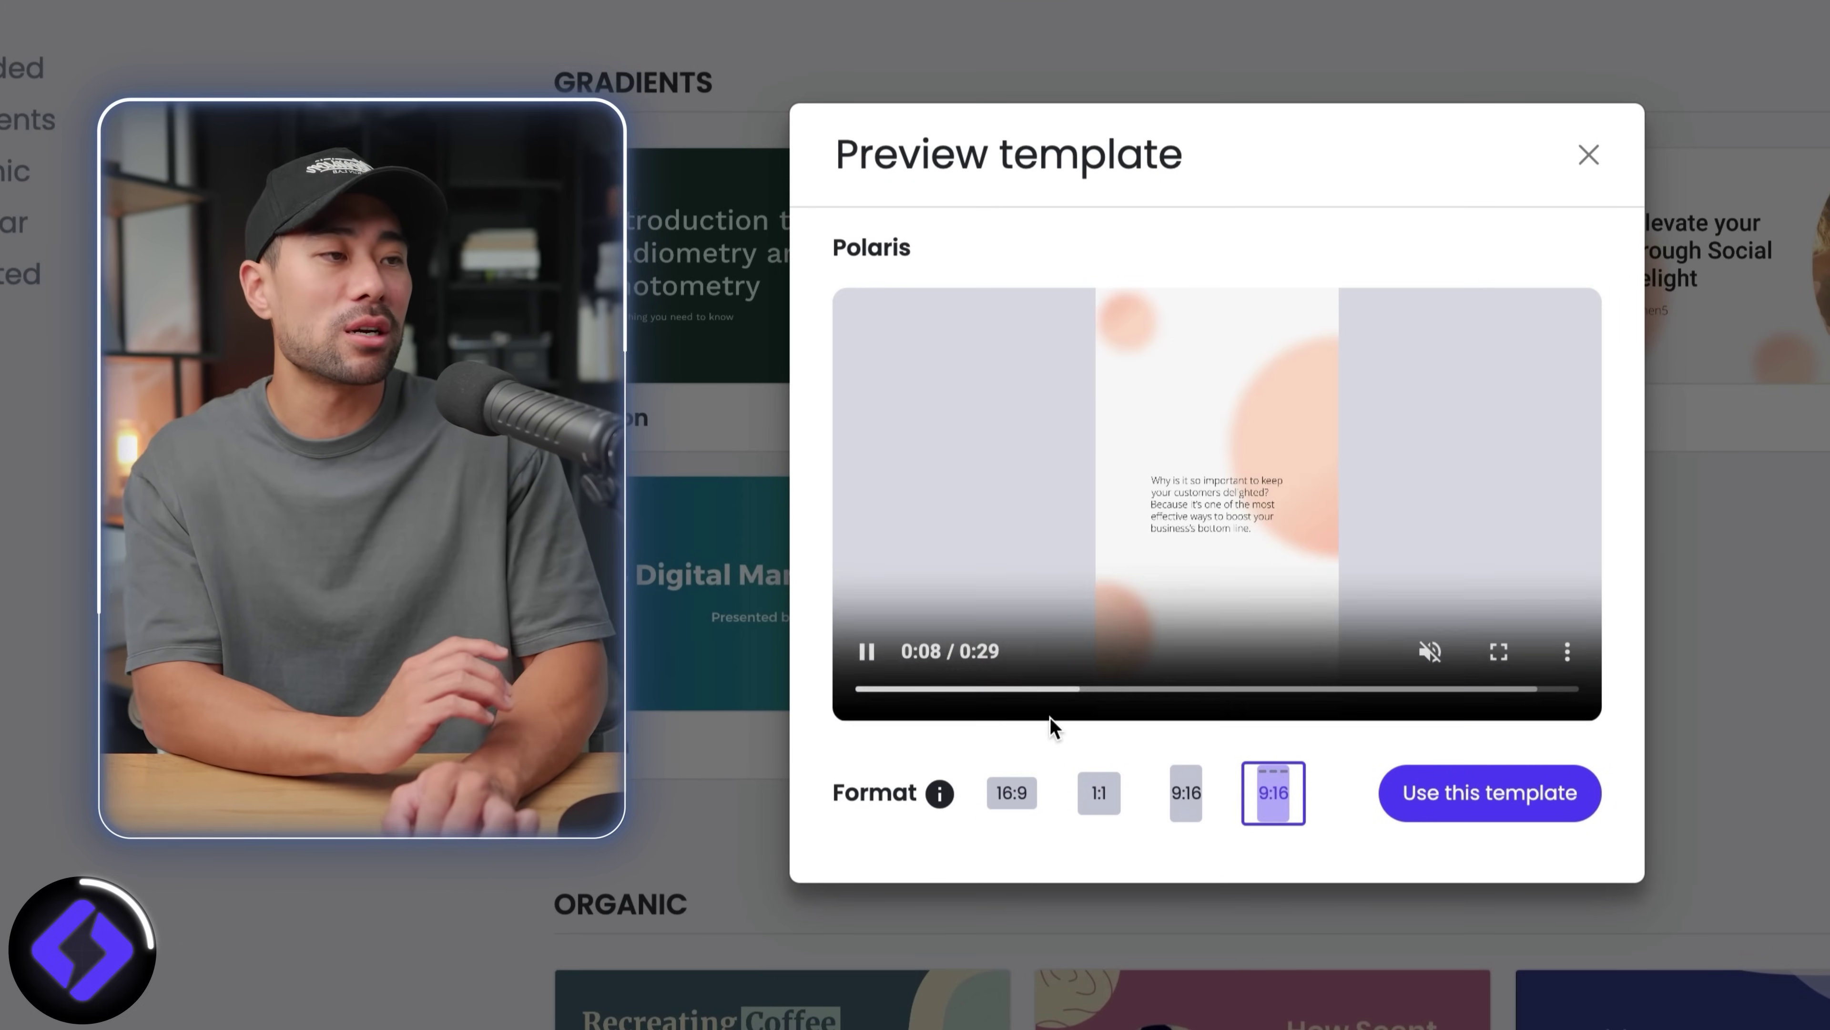
left_click(1016, 801)
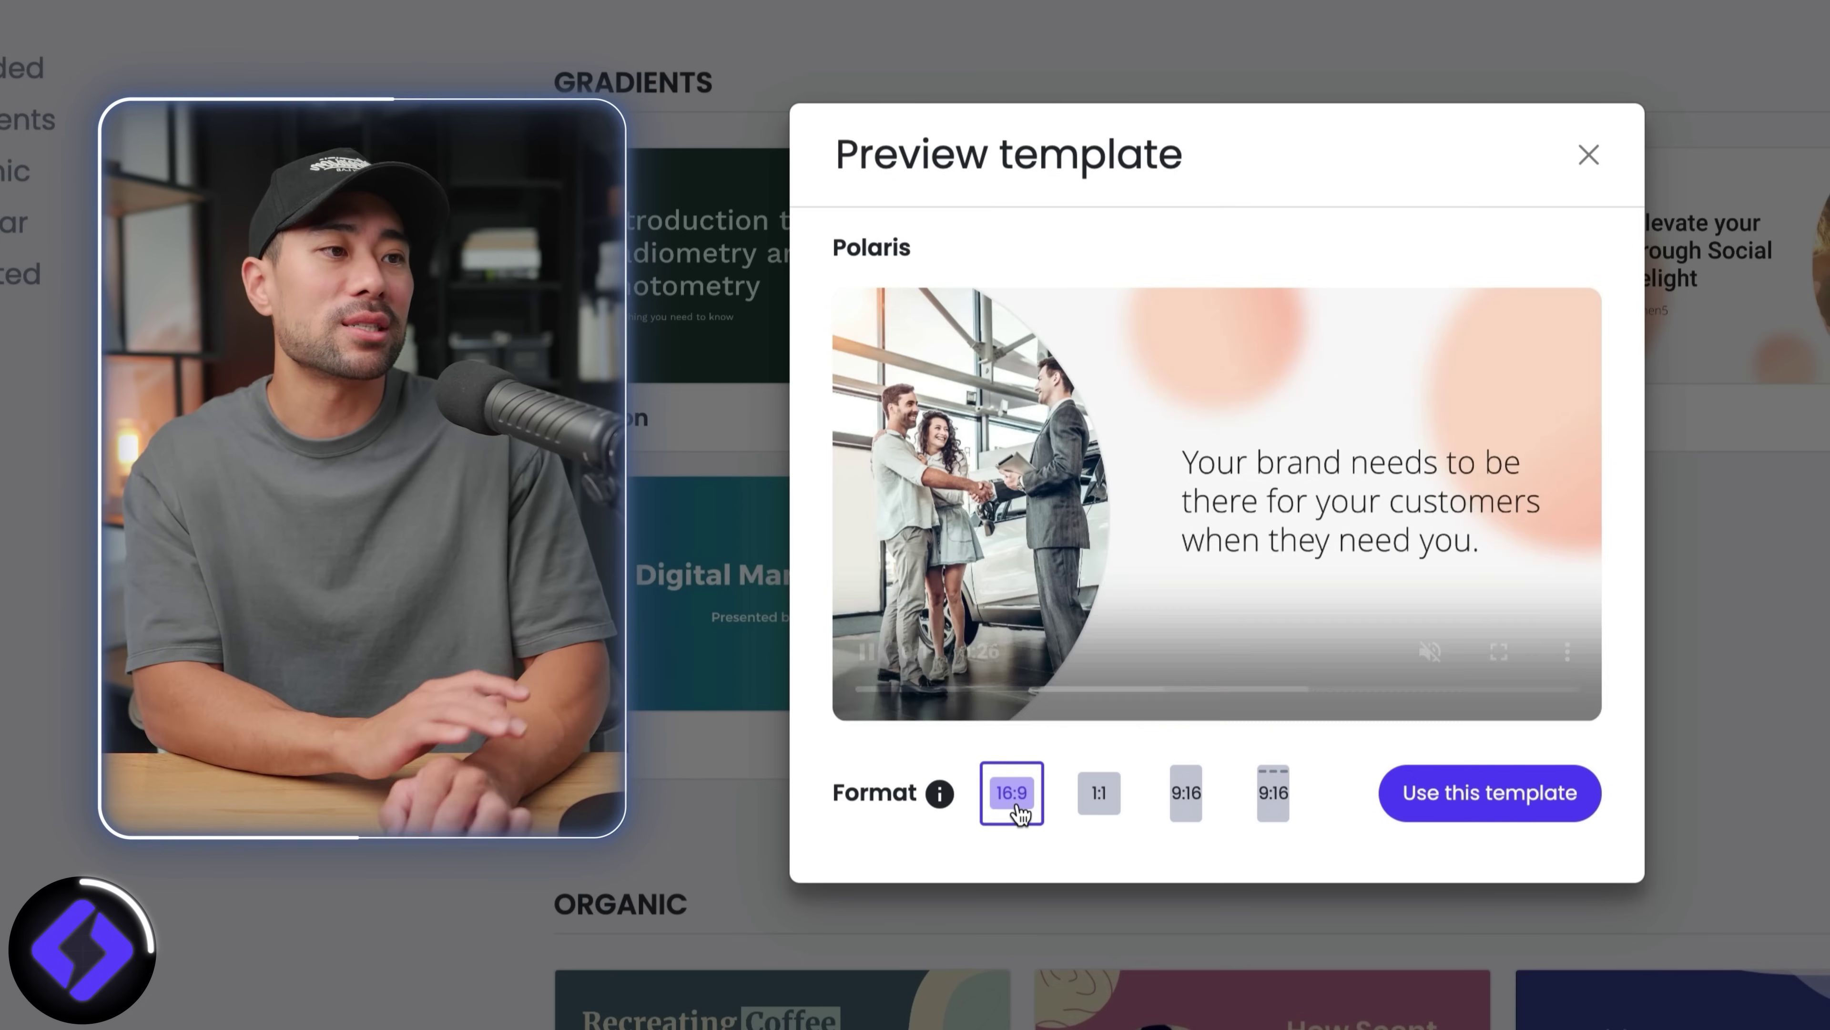
Step: Use the Polaris template, paste the burnout script into Story, and choose 'Use AI to generate a summary (beta)'
left_click(1470, 801)
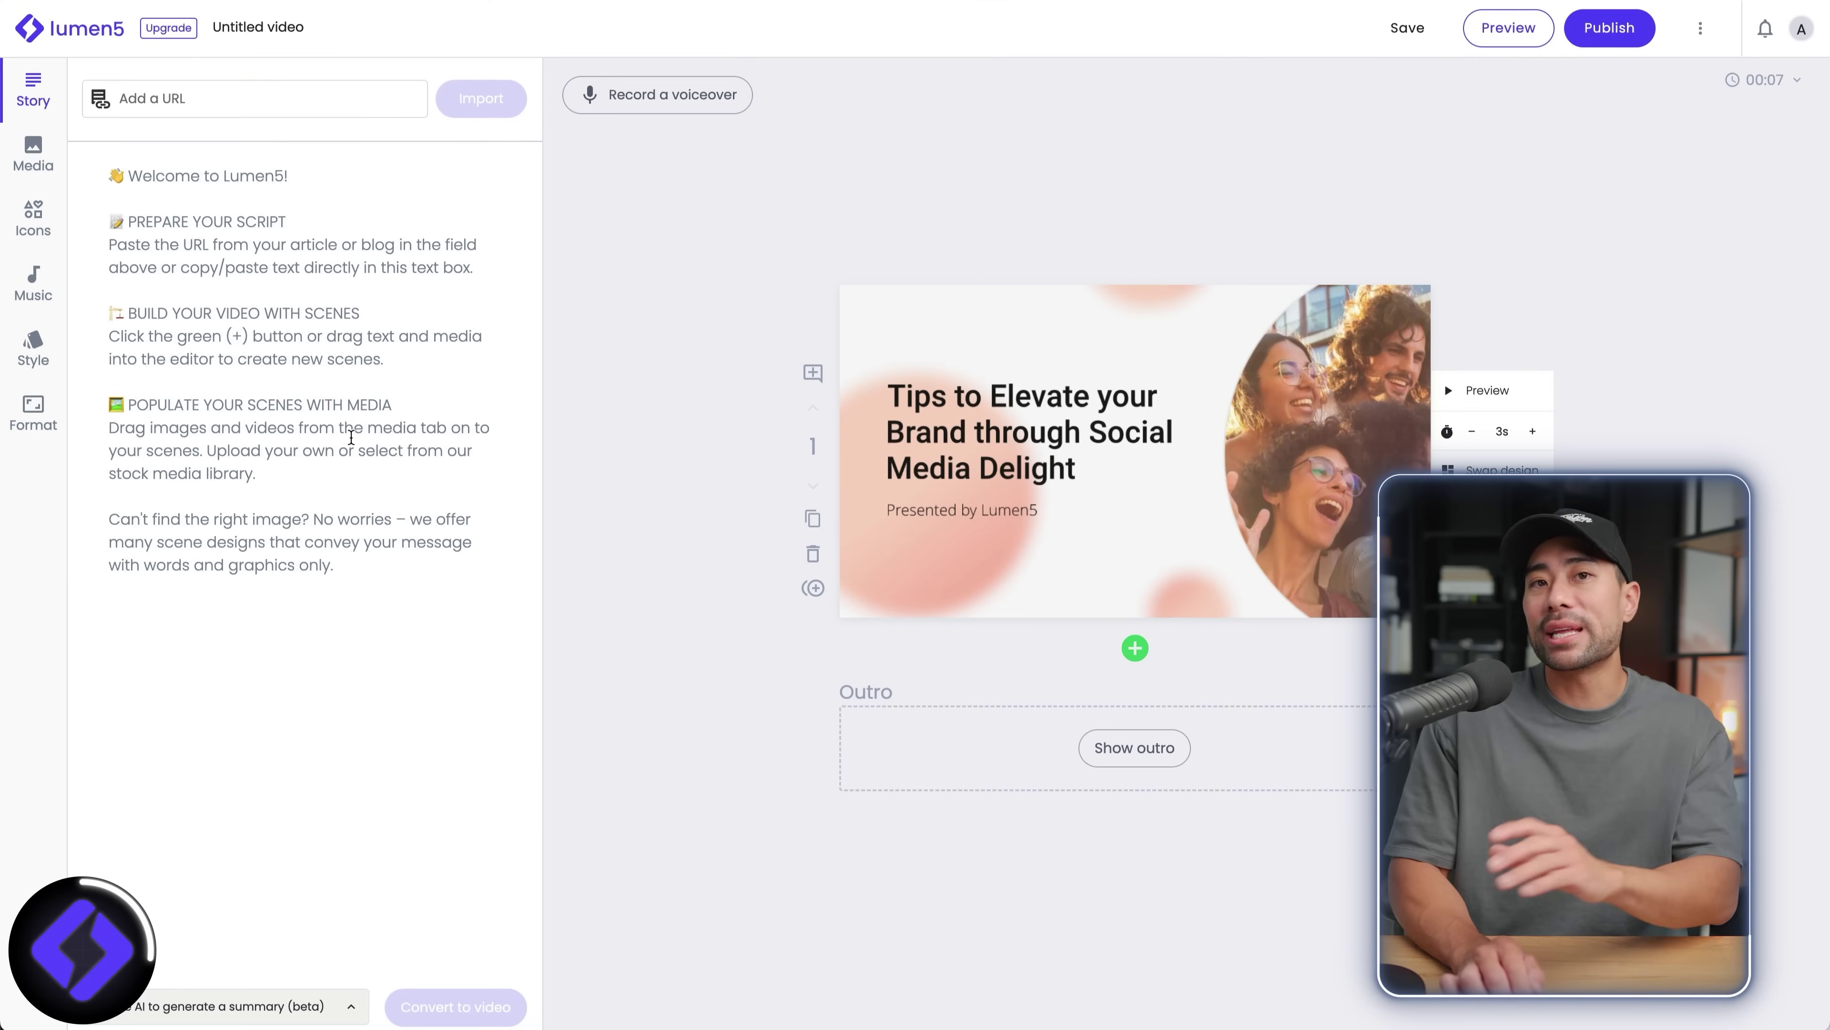
left_click(178, 103)
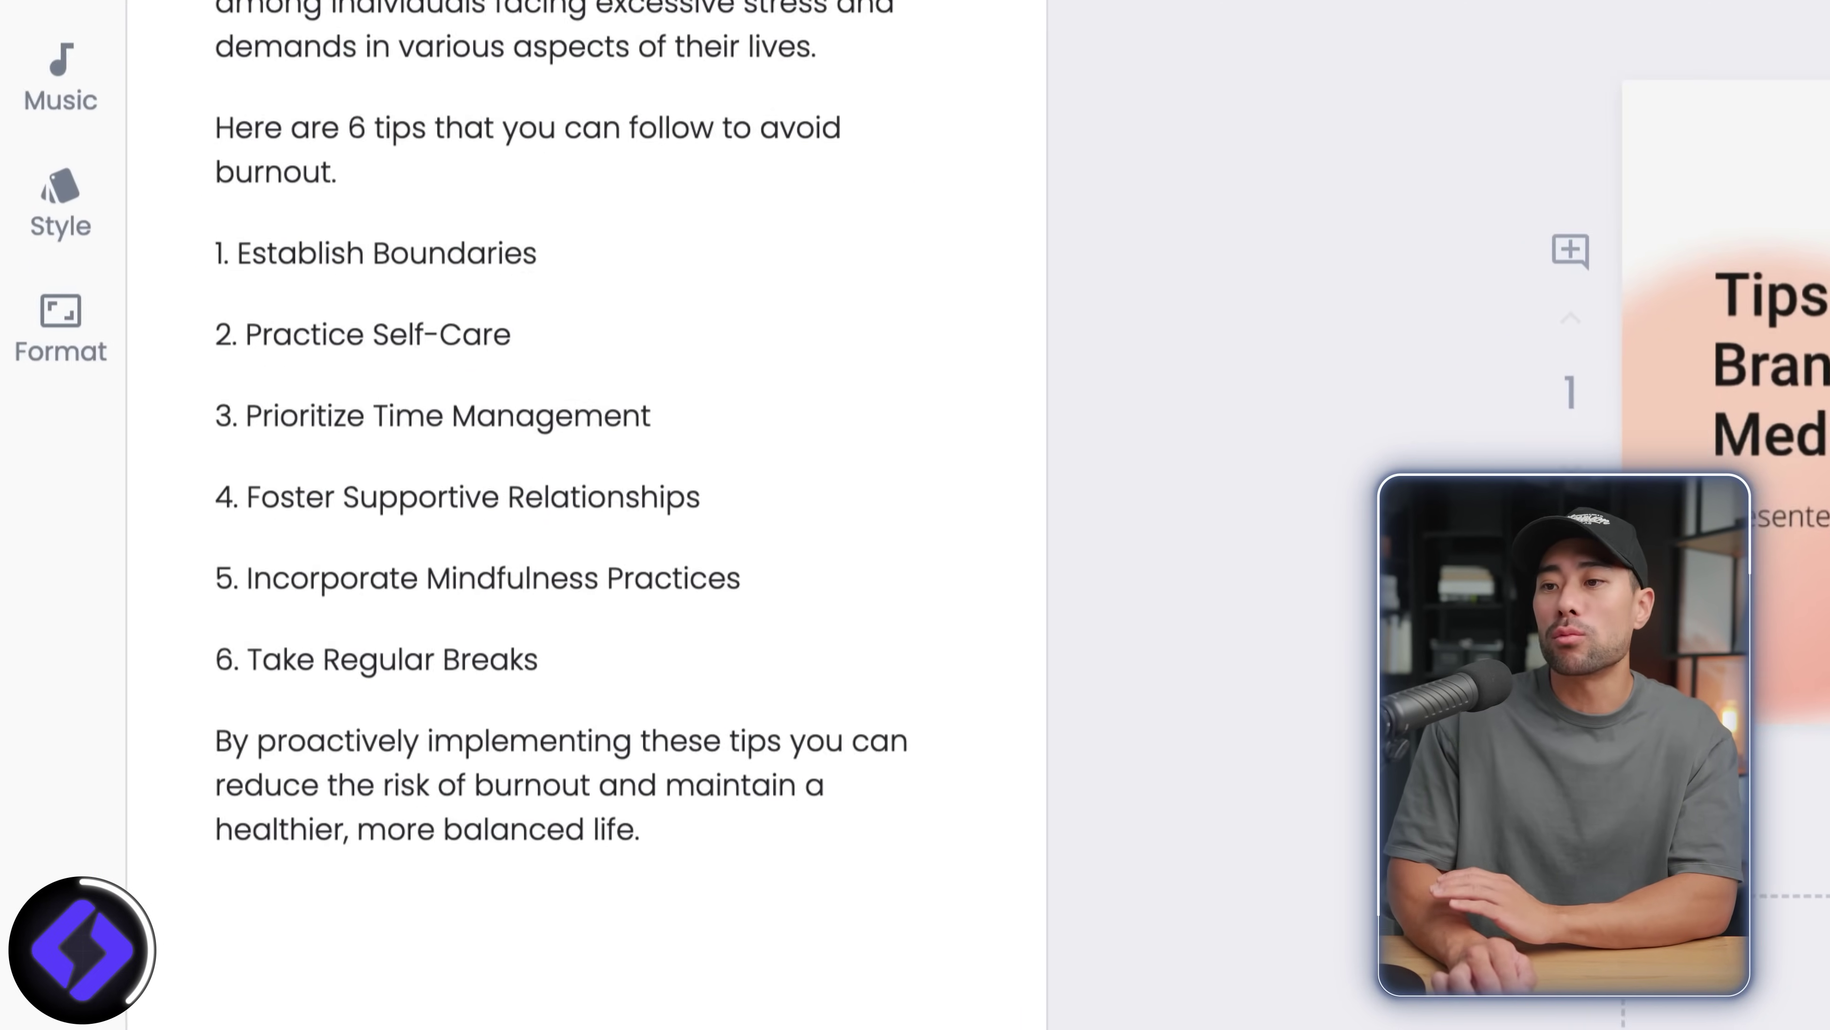
left_click(576, 1020)
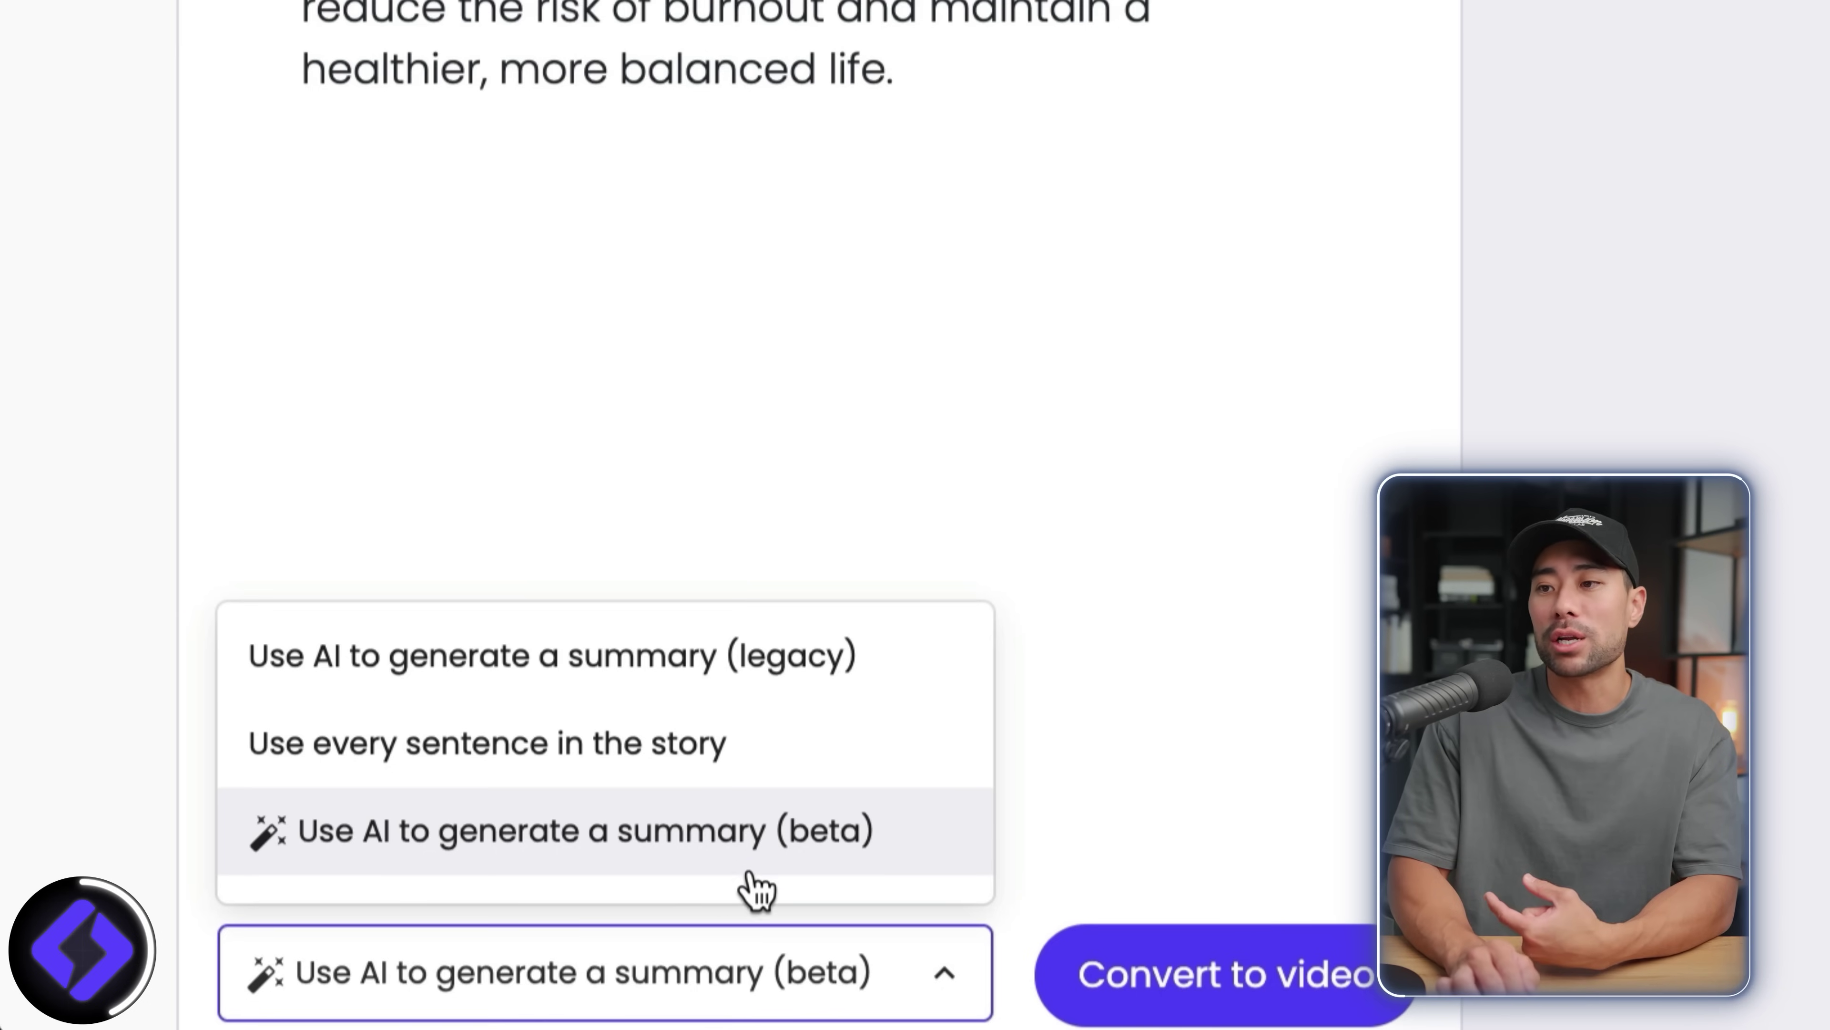
left_click(1184, 802)
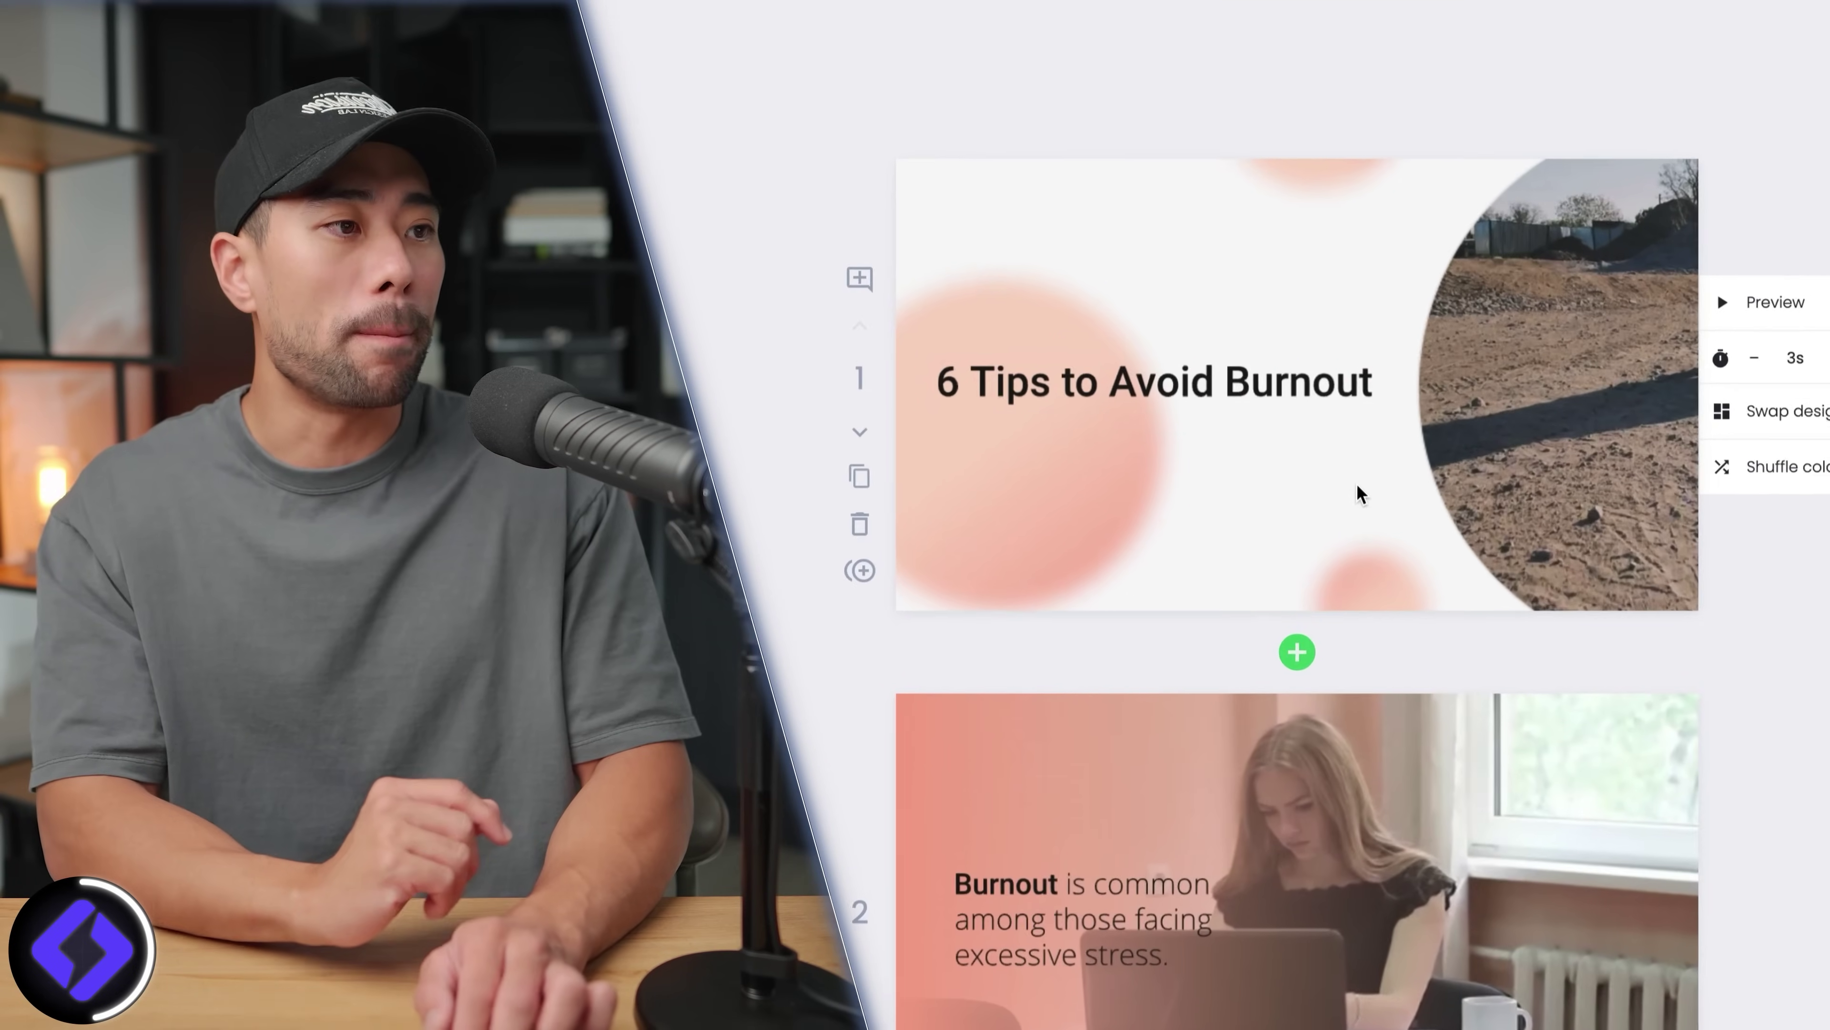
Step: Scroll through the ten generated slides, from the '6 Tips to Avoid Burnout' title through each tip
scroll(1357, 484, "down", 5)
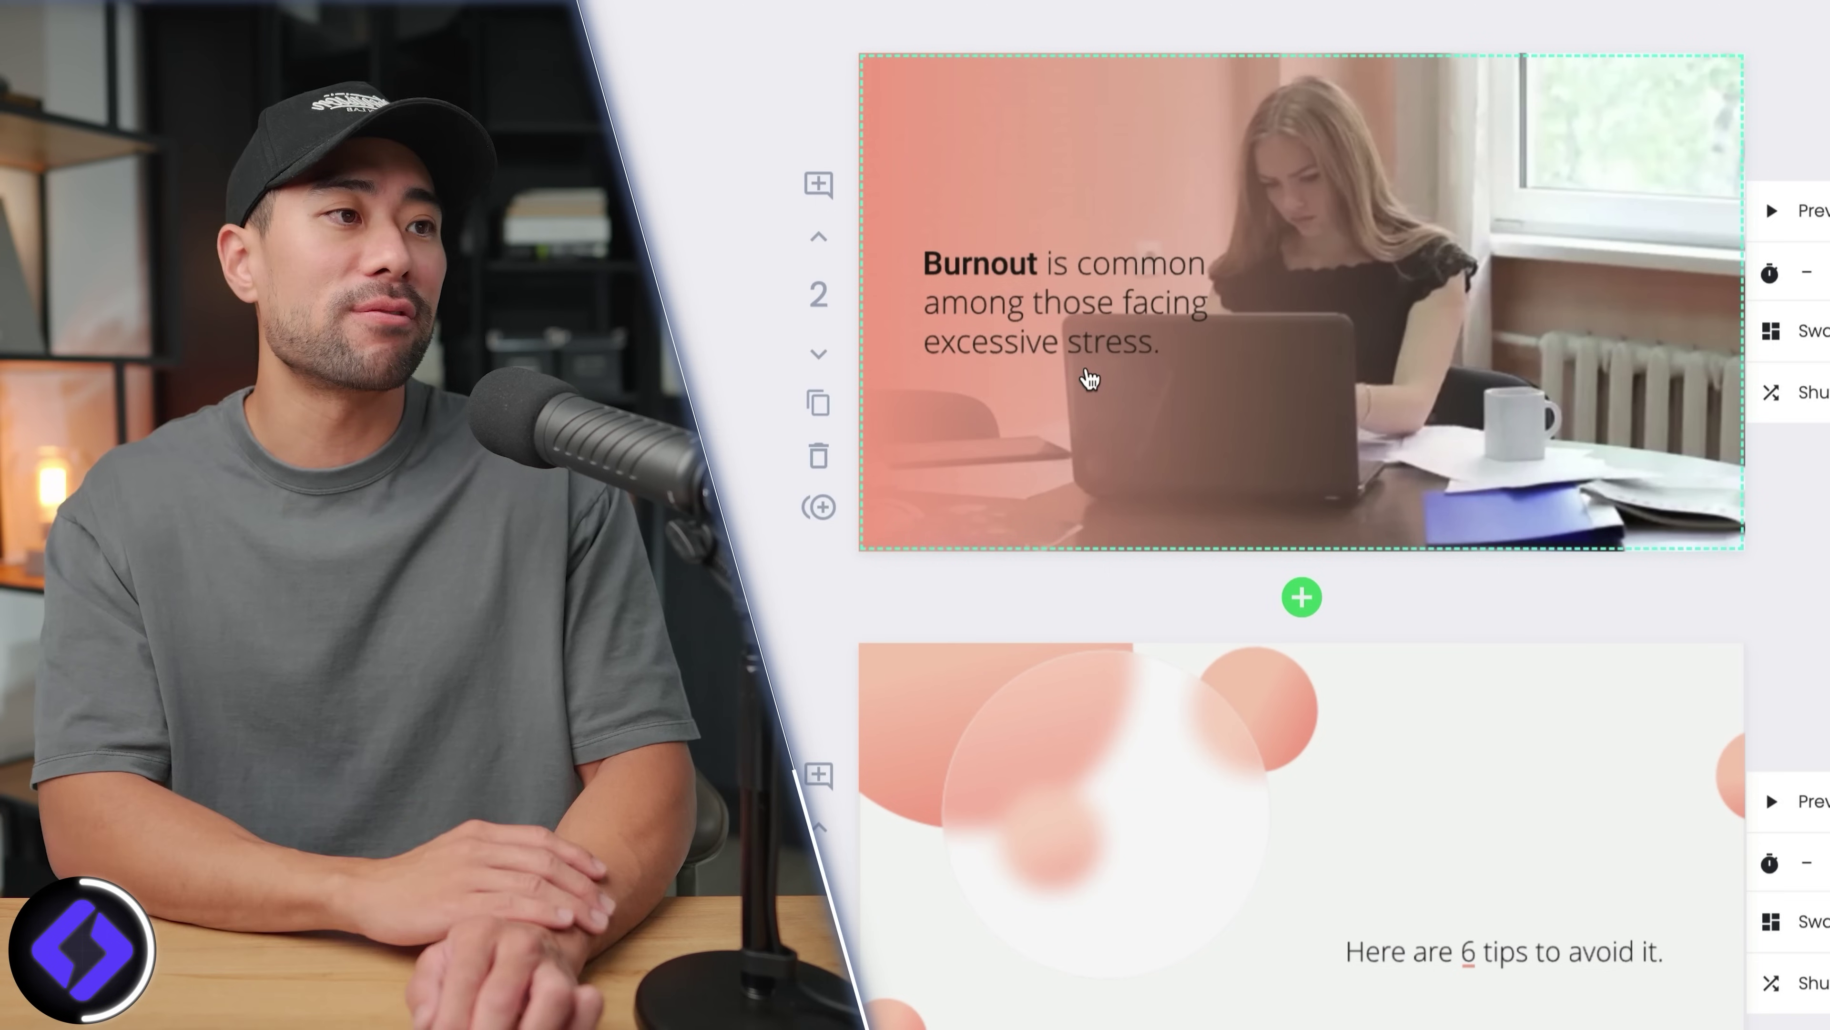
scroll(1366, 760, "down", 4)
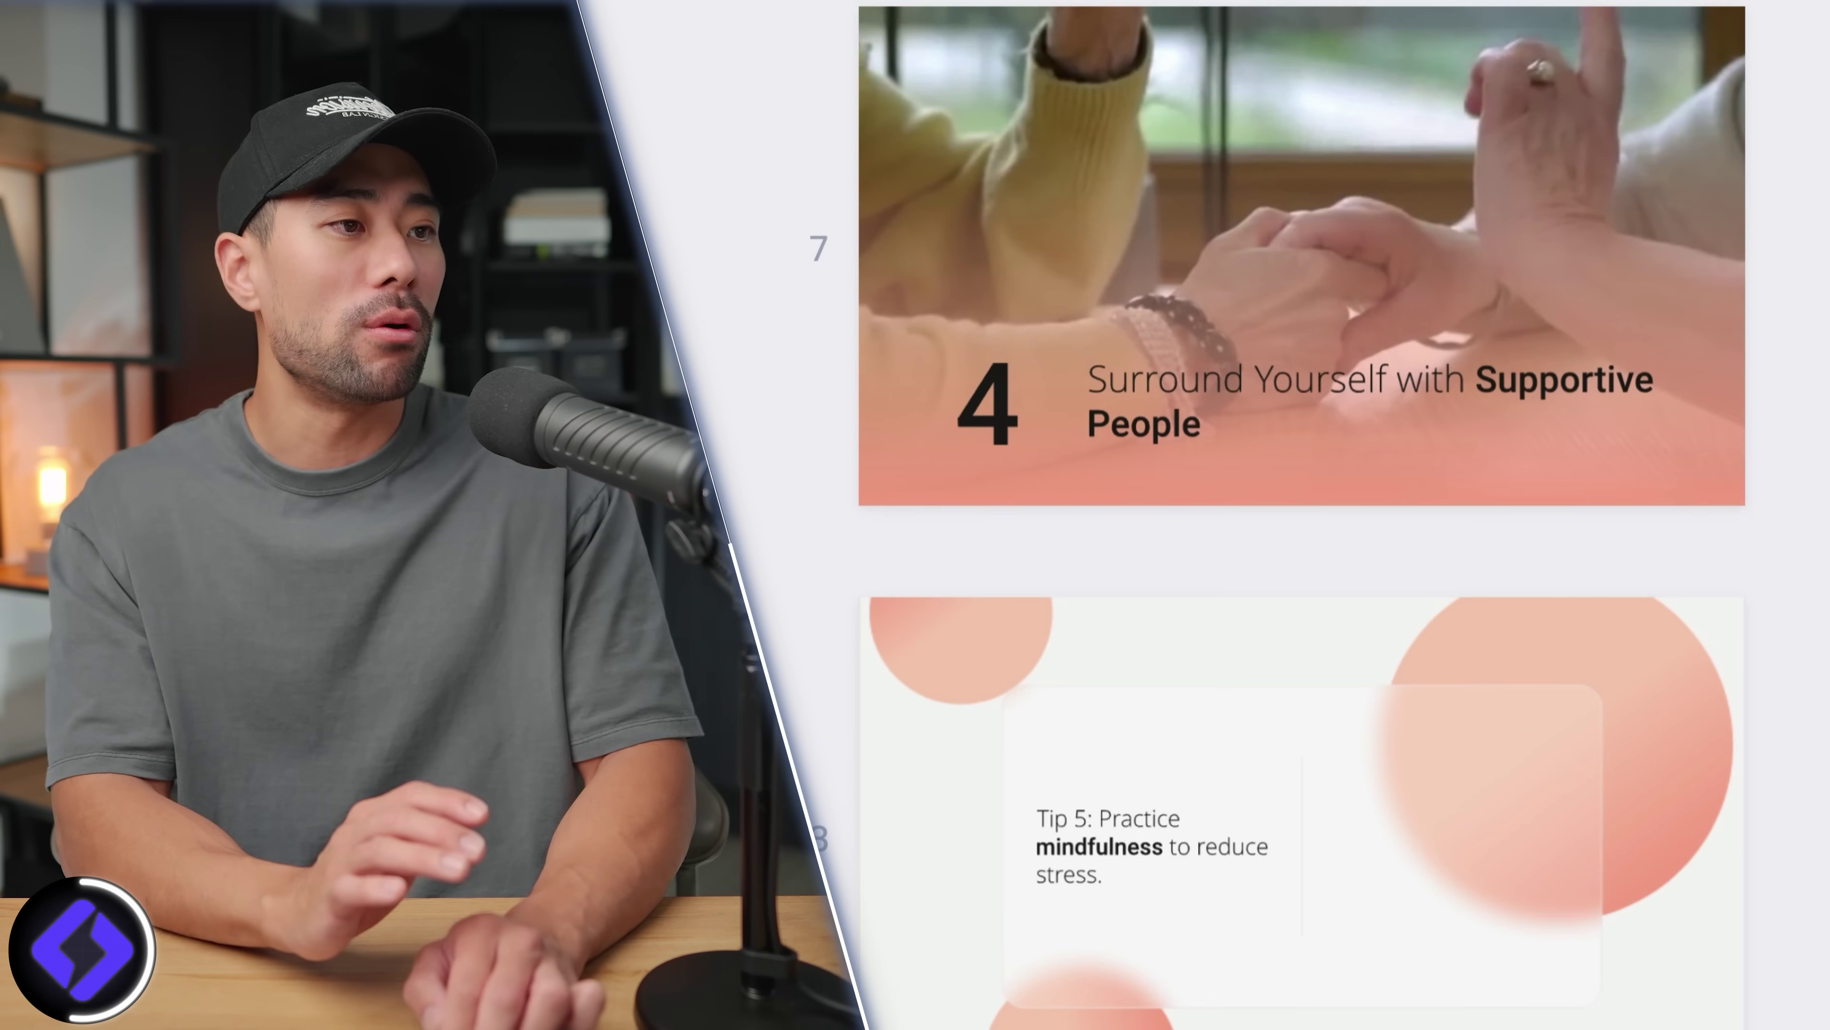
scroll(1128, 149, "down", 5)
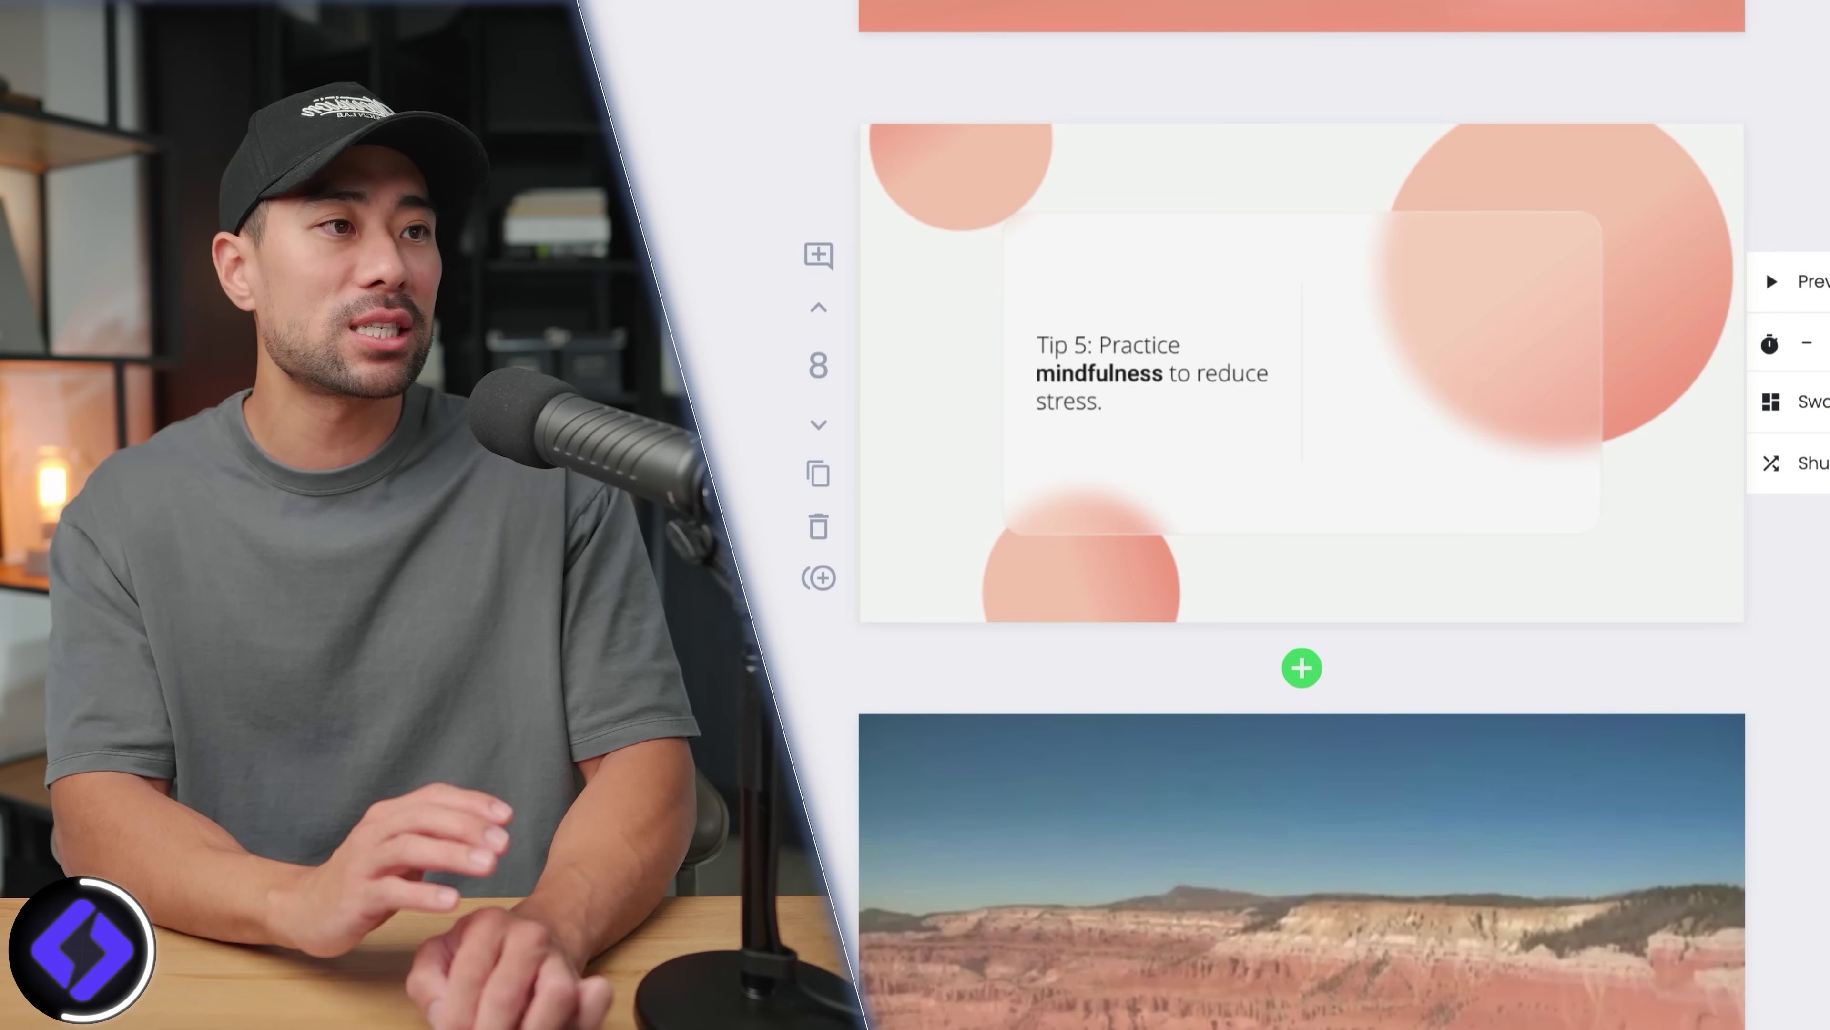
scroll(1301, 515, "down", 5)
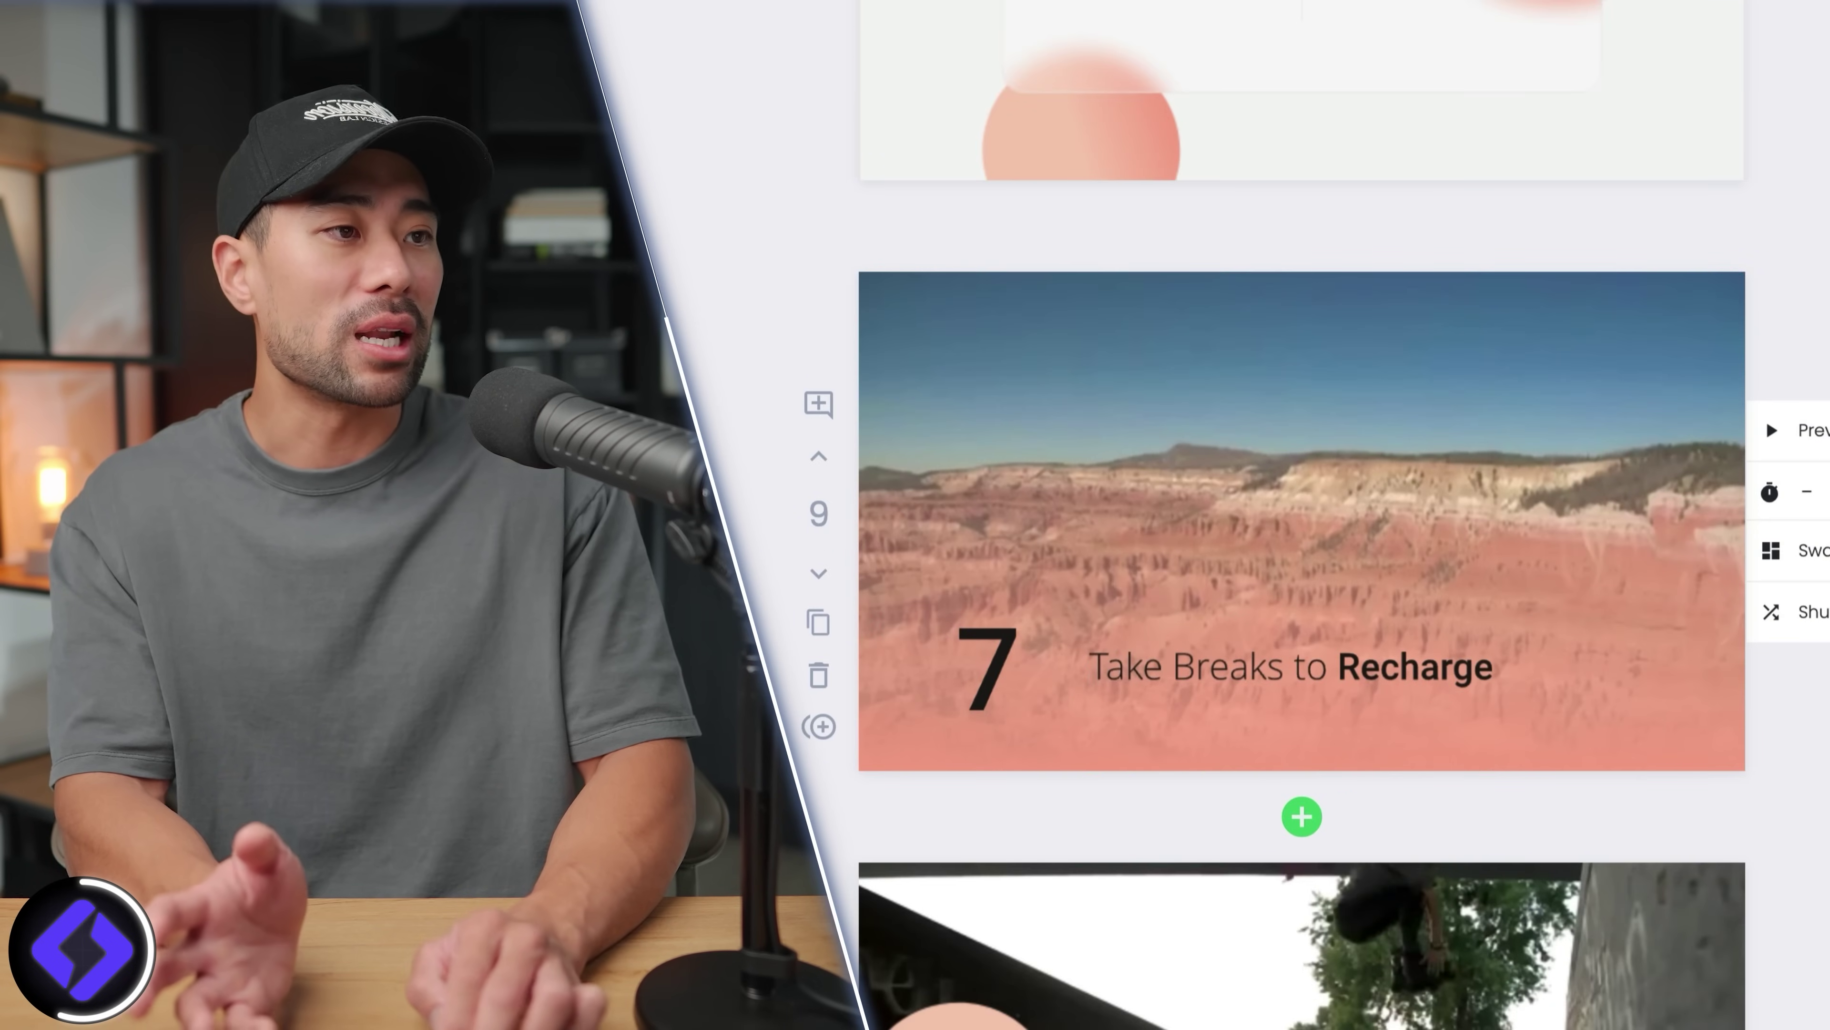
scroll(1490, 710, "down", 8)
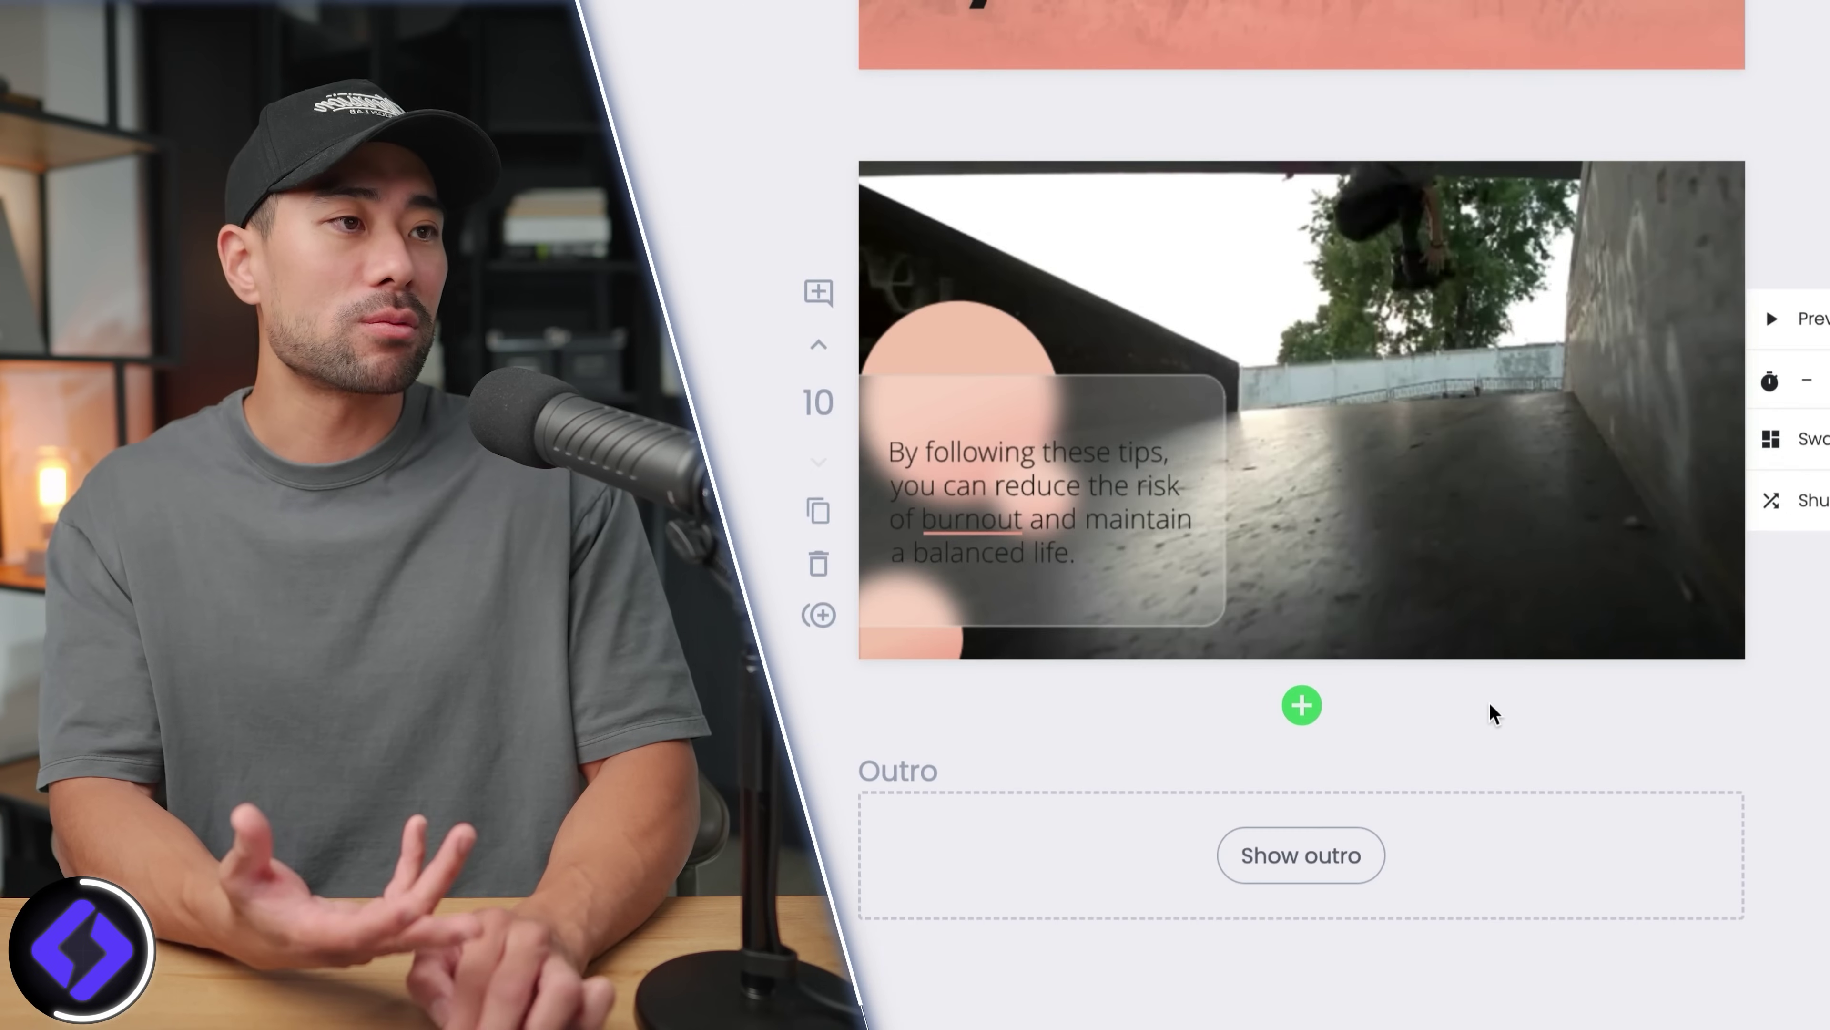
scroll(1490, 713, "up", 20)
scroll(1490, 714, "down", 13)
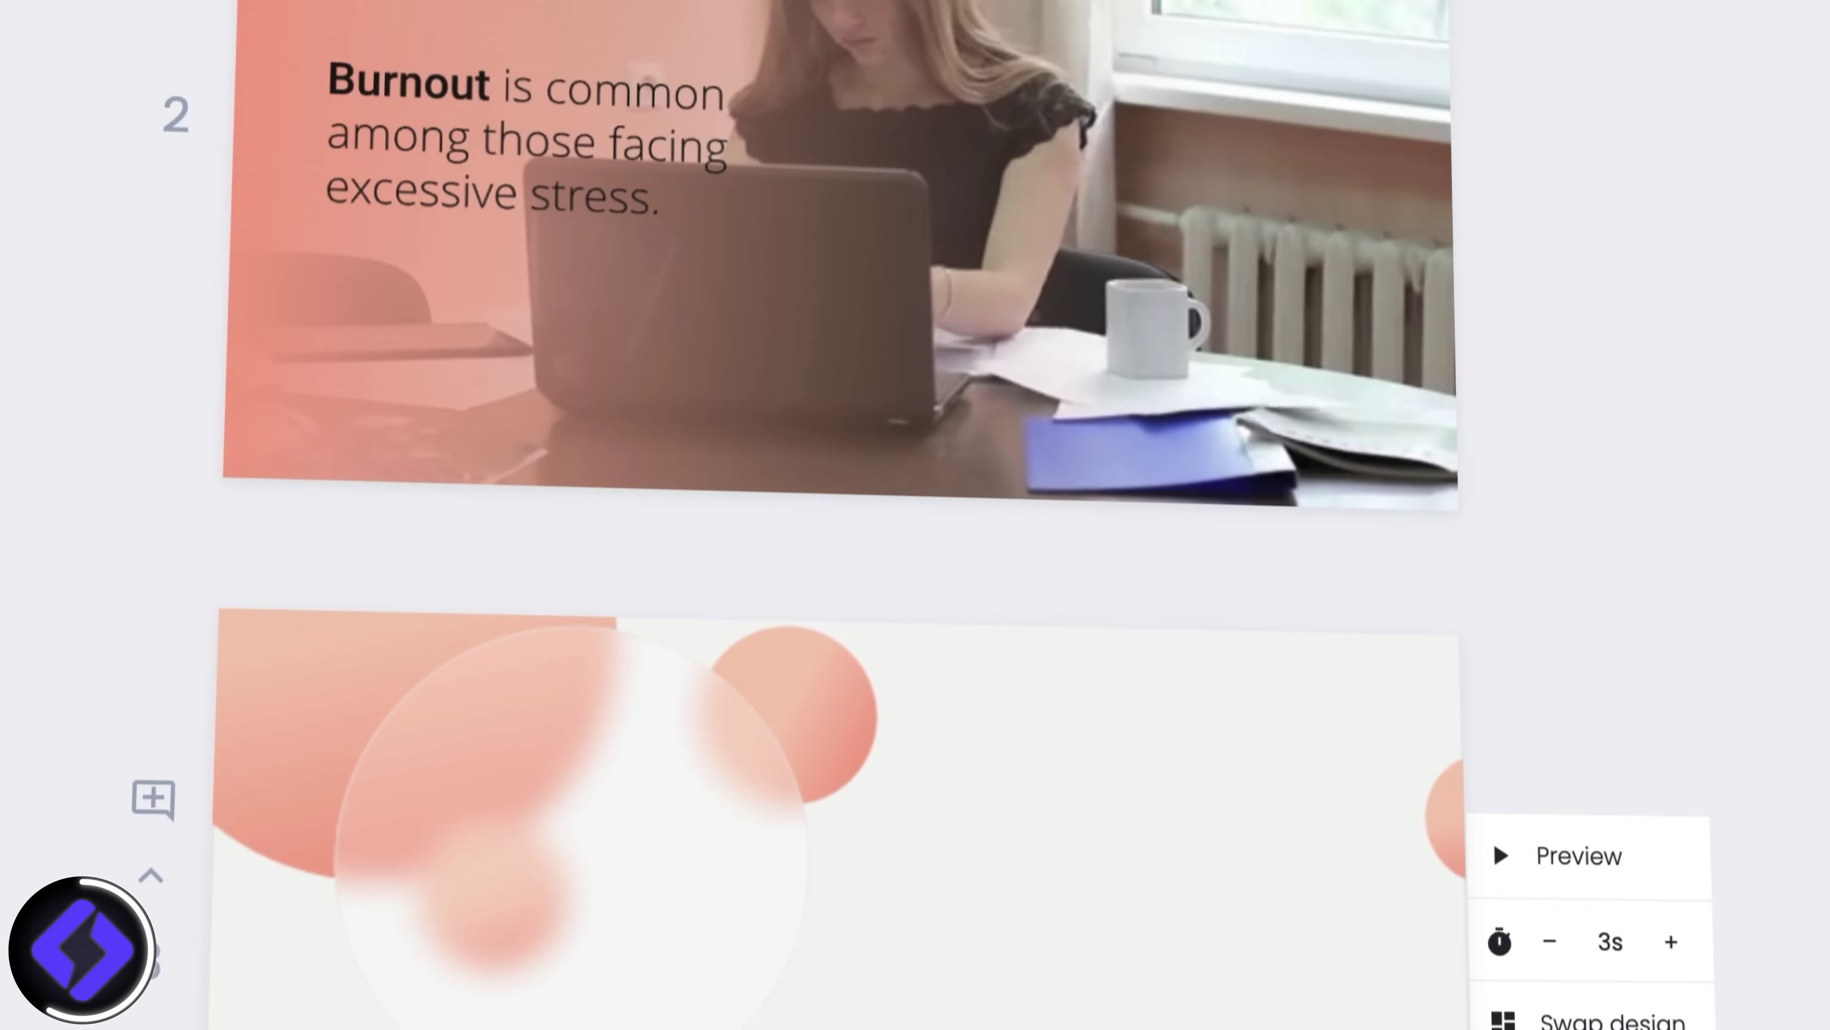
scroll(1246, 938, "down", 15)
scroll(815, 184, "down", 20)
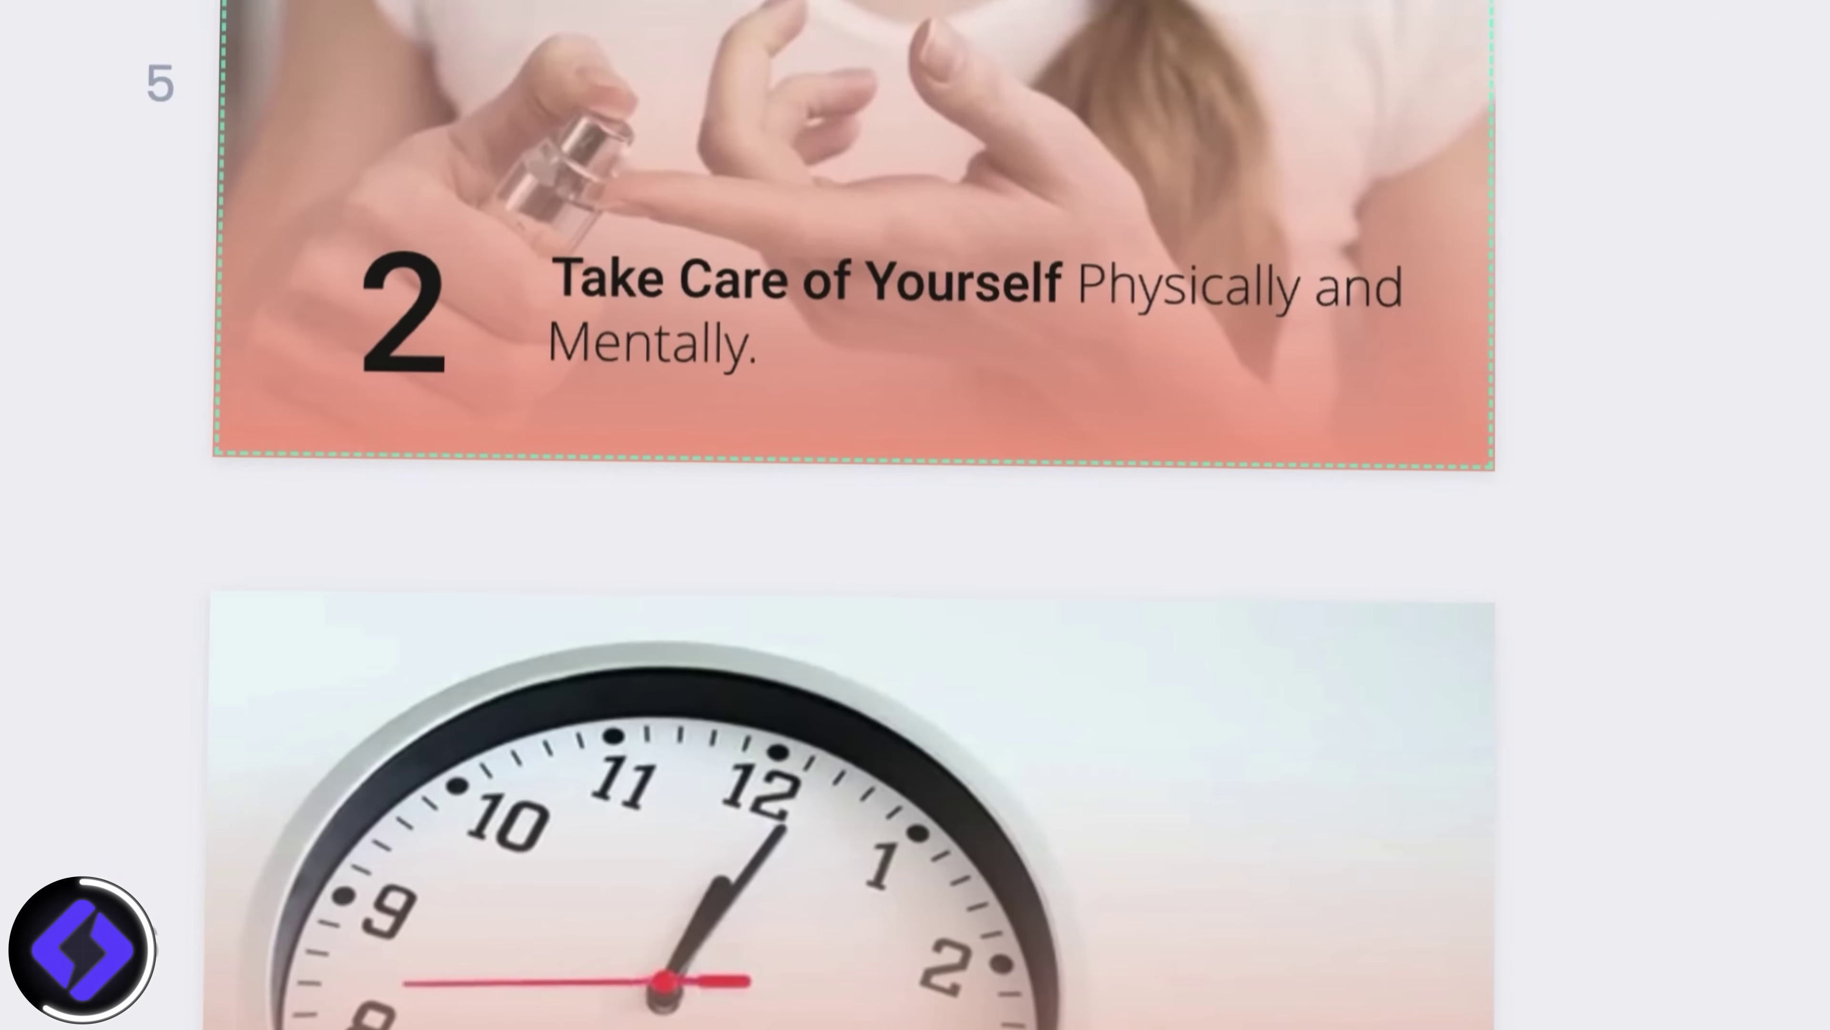
scroll(863, 505, "down", 3)
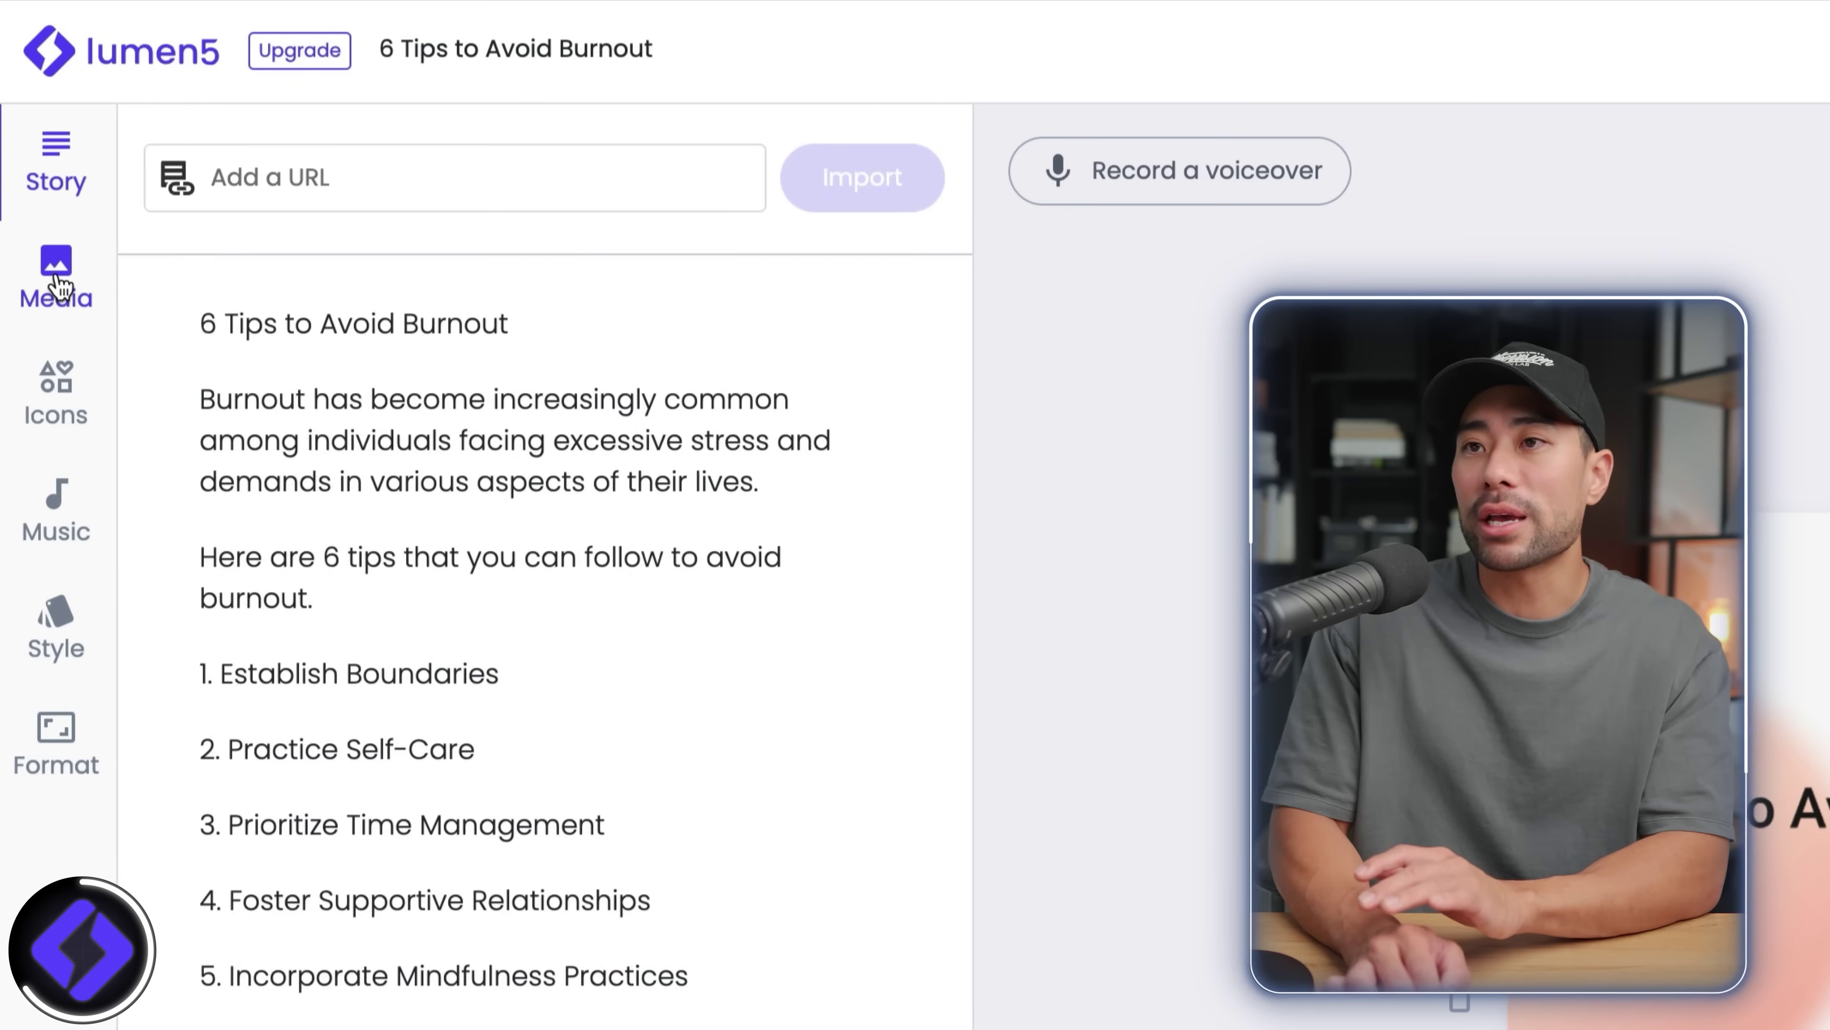
Step: Browse the Media, Music and Style options, scroll the scenes, and try Record a voiceover
left_click(56, 278)
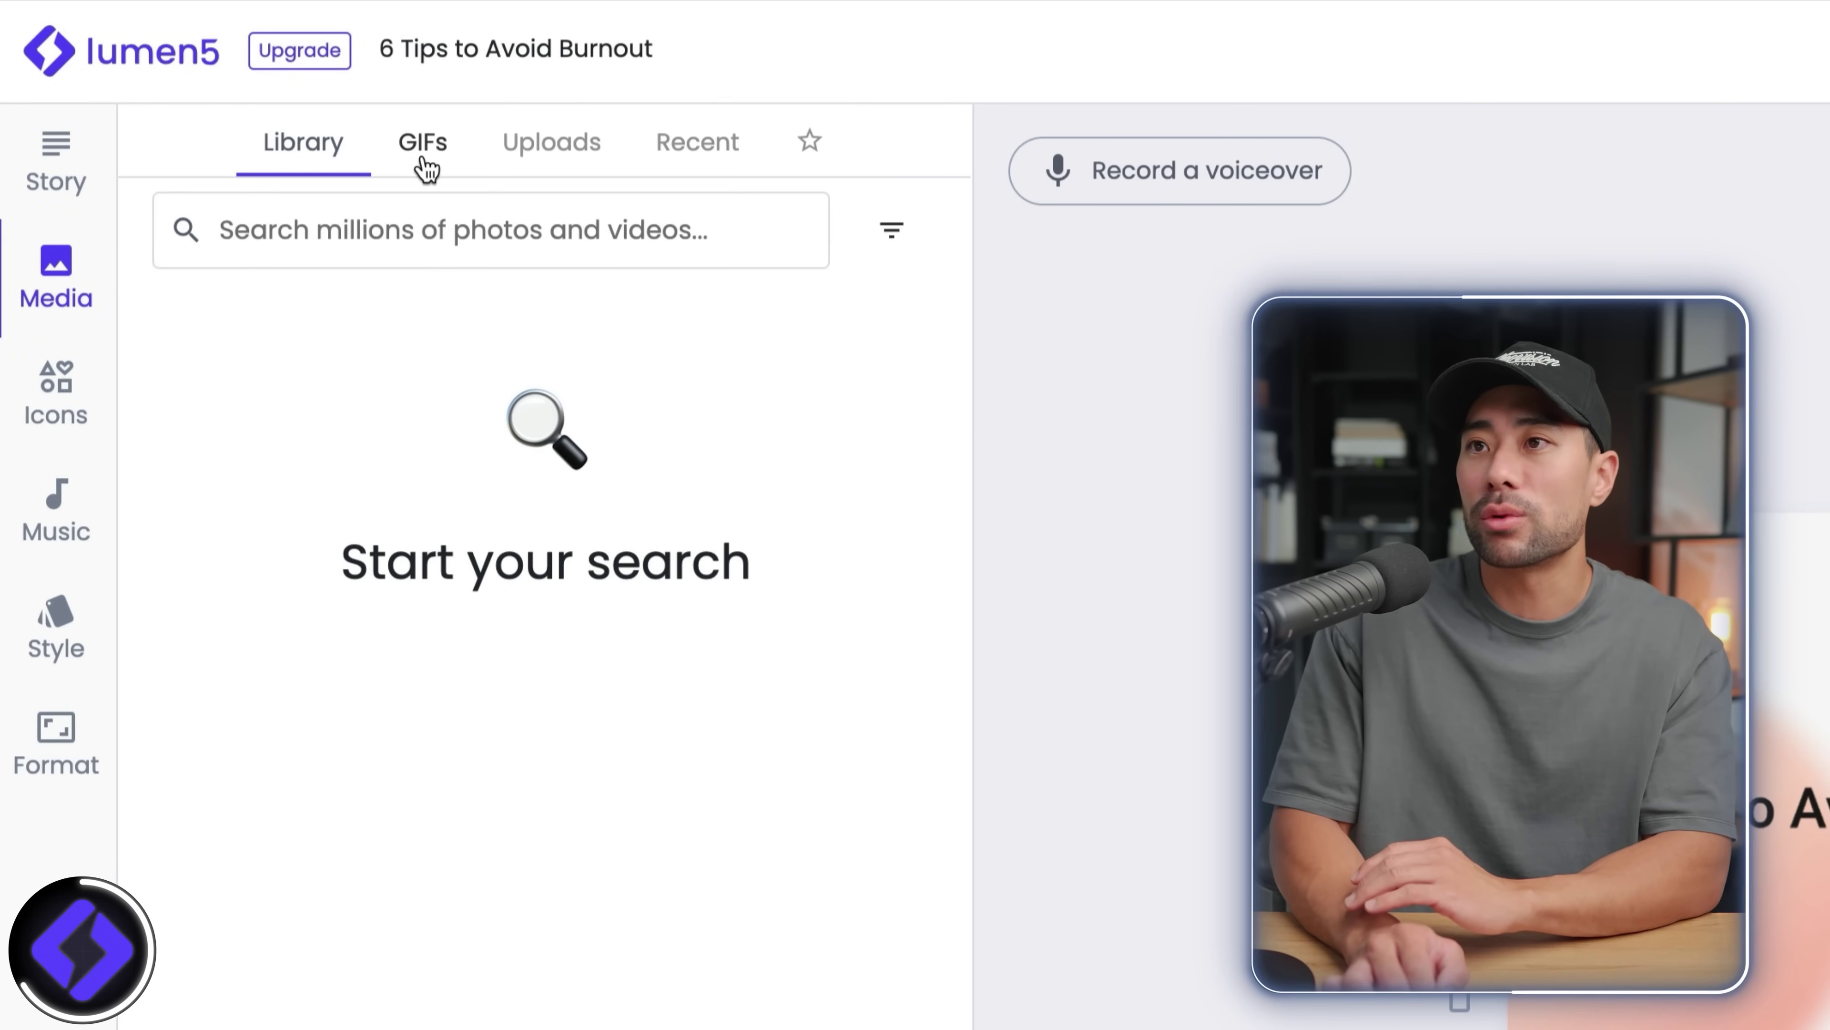
left_click(56, 508)
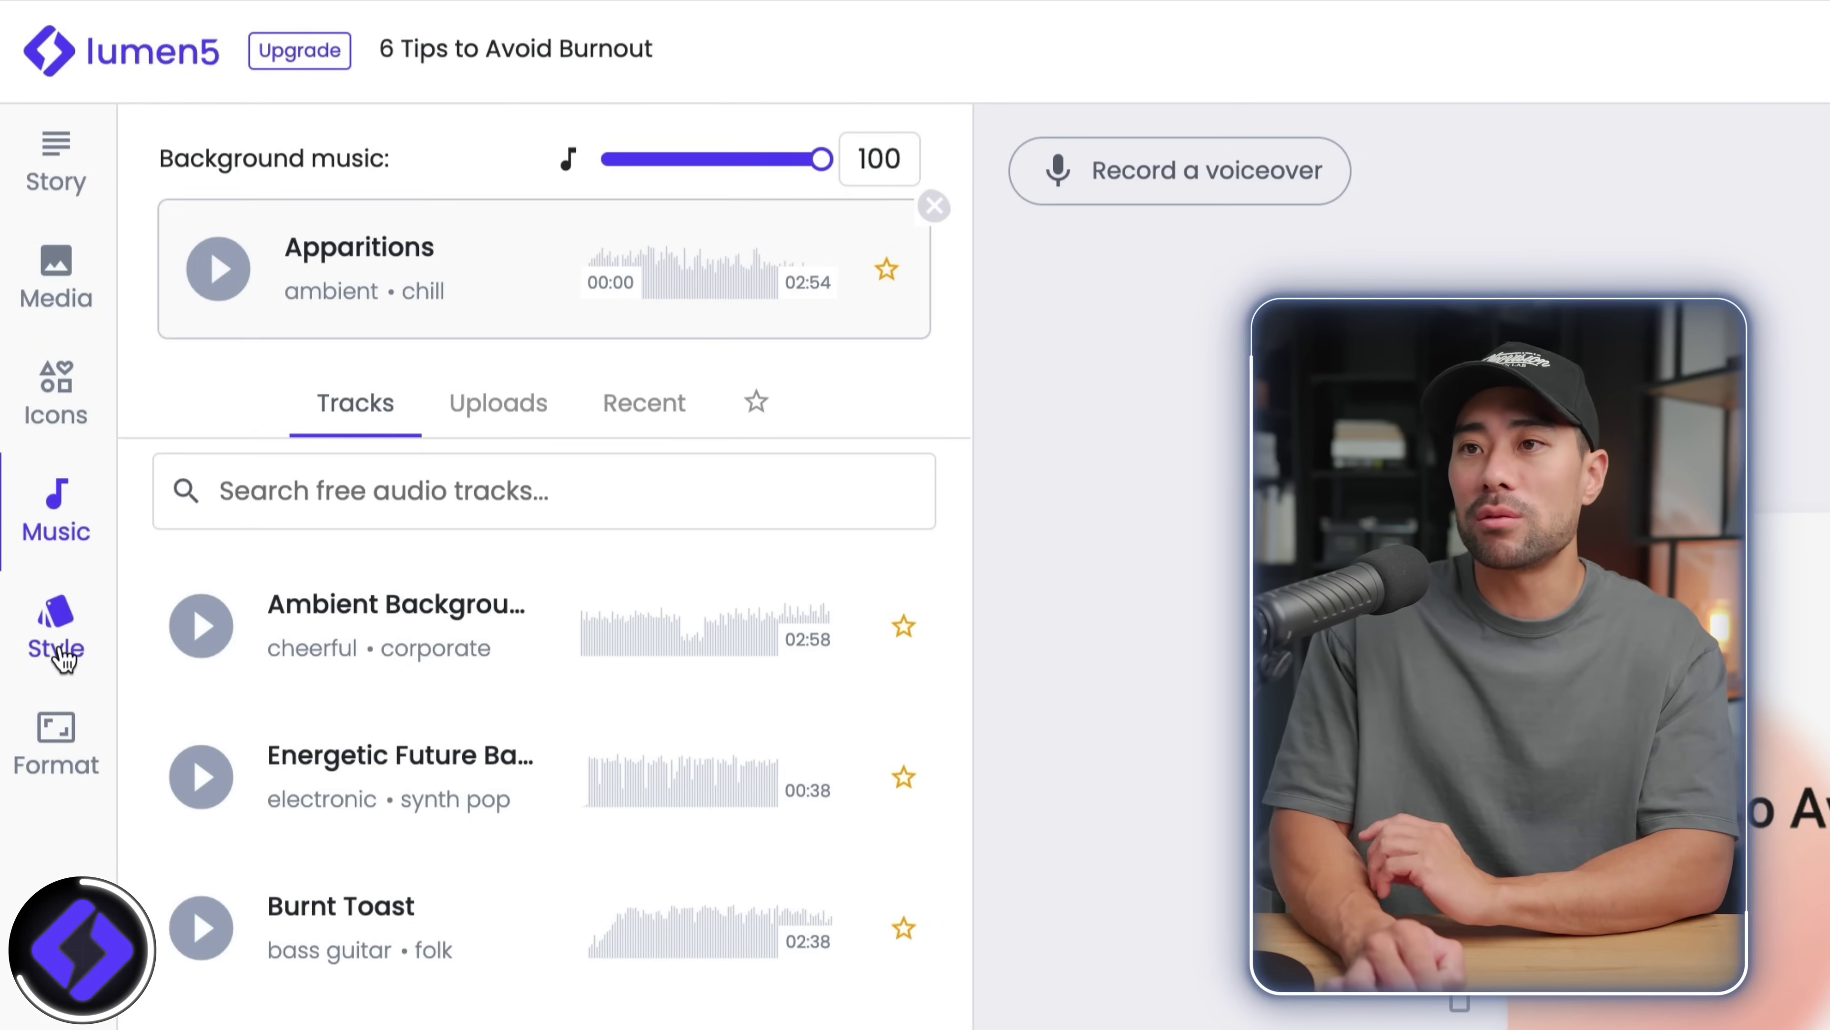
left_click(62, 653)
scroll(817, 936, "down", 5)
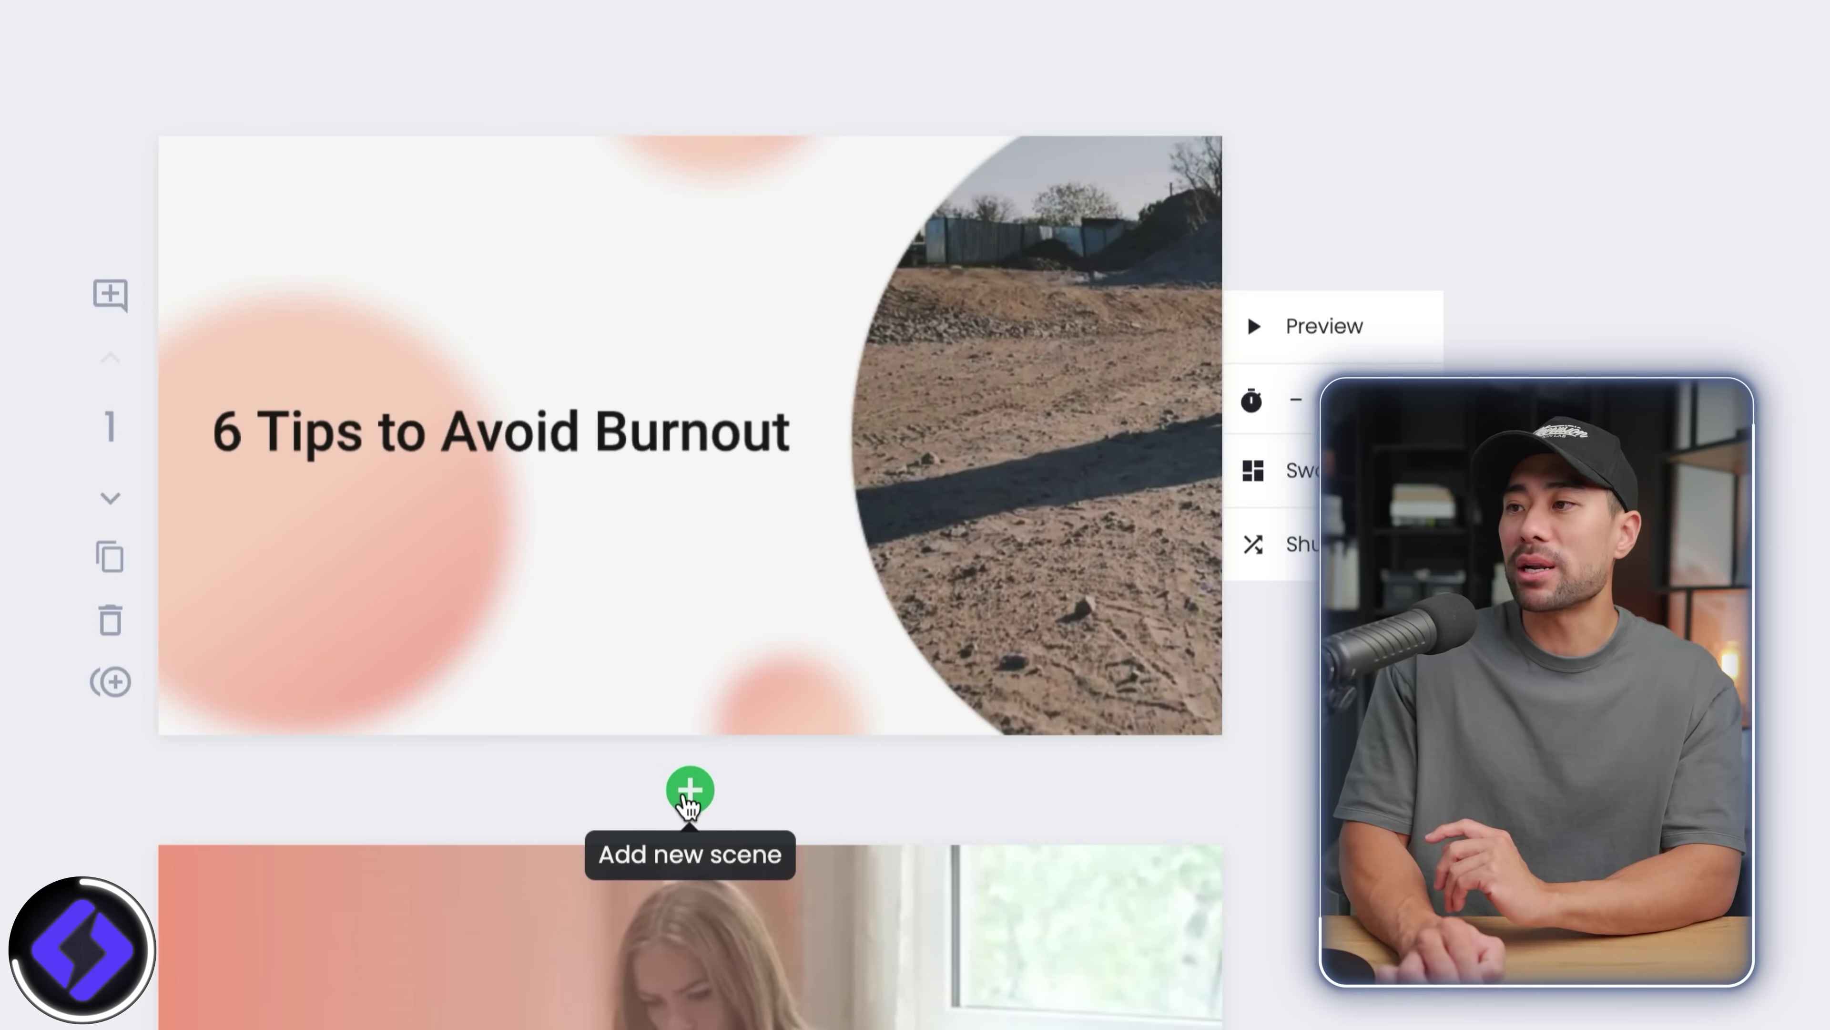
scroll(689, 802, "down", 10)
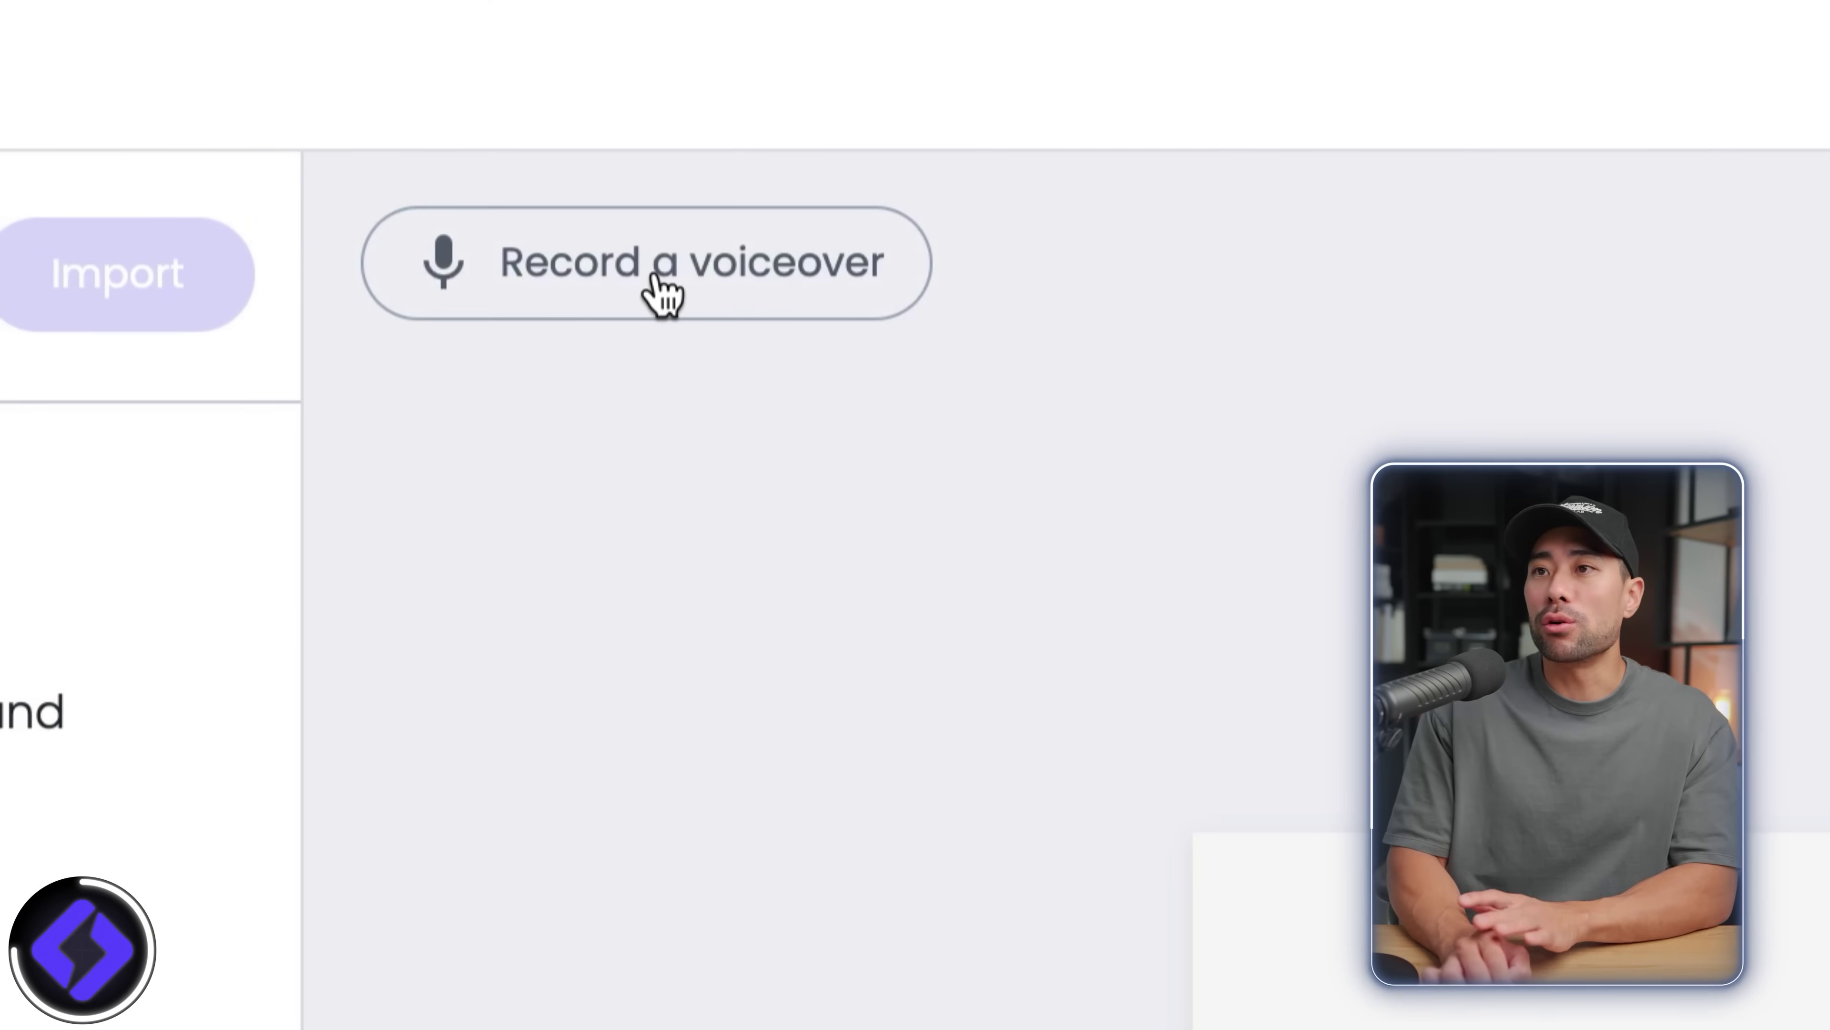
left_click(663, 292)
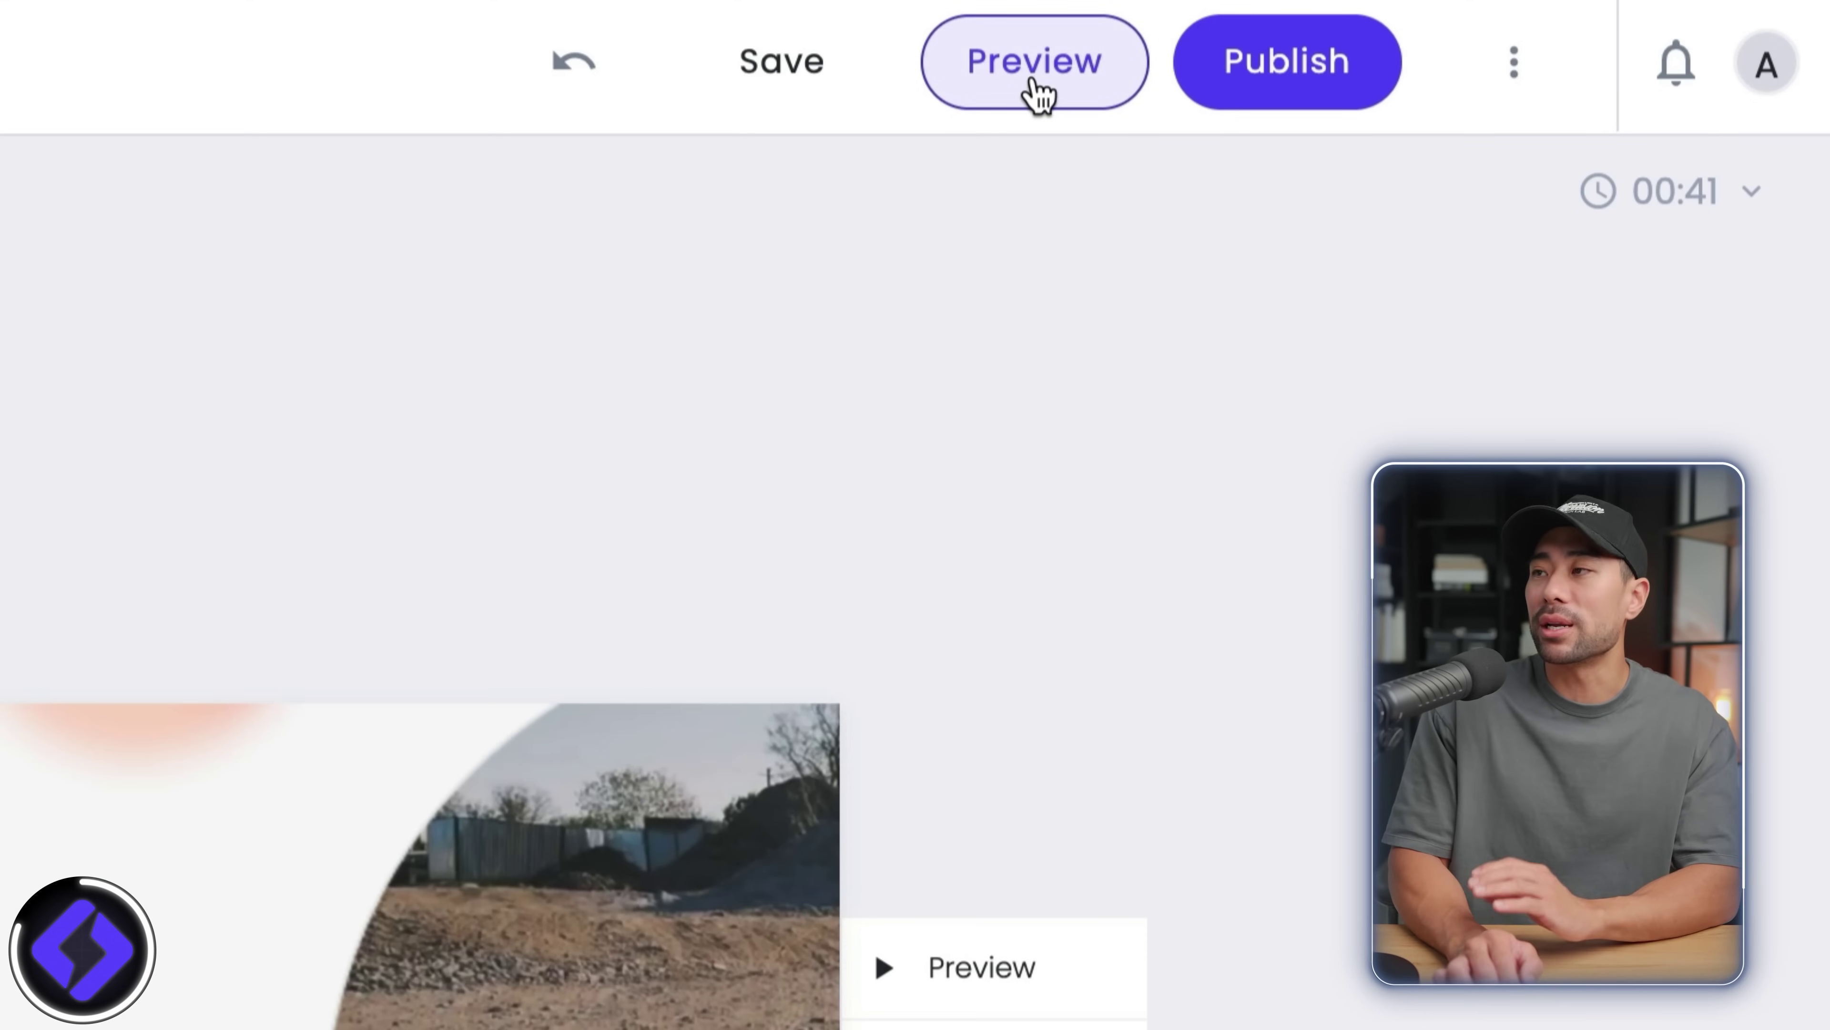
Step: Preview the burnout video, then shorten a scene to 1 second and restore it to 4 seconds
left_click(1037, 94)
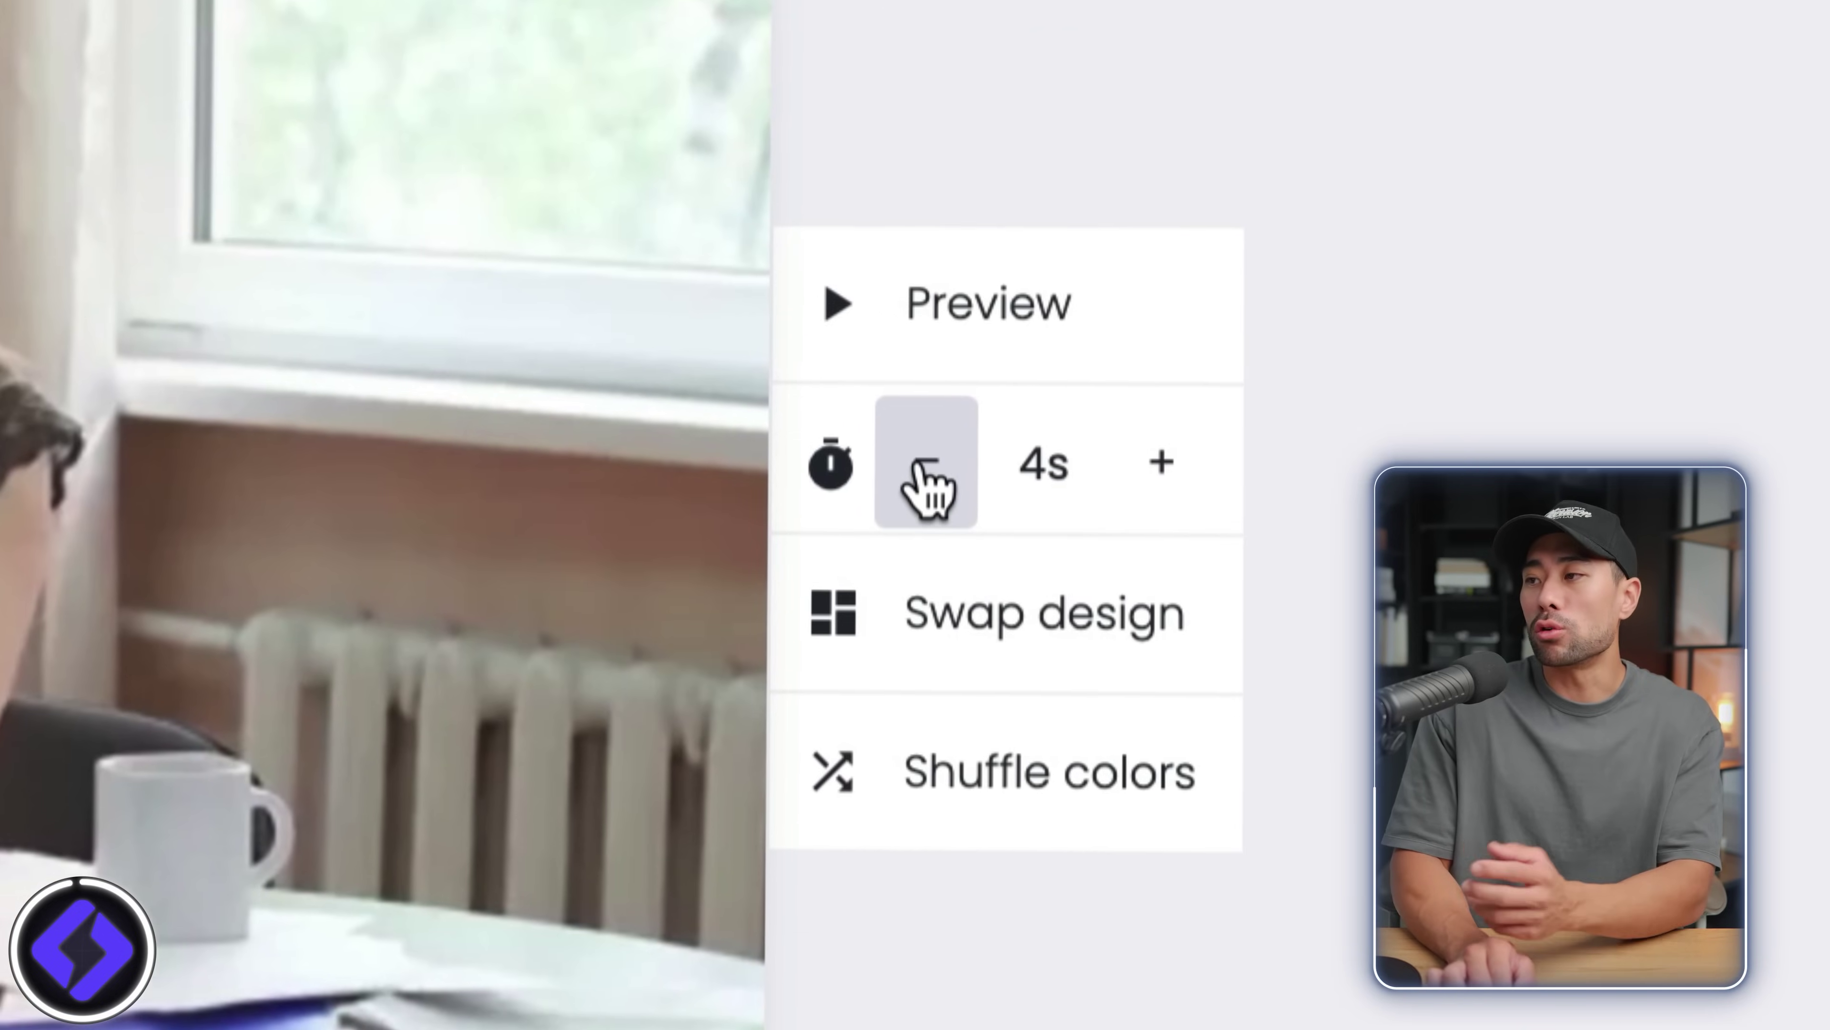
left_click(1535, 940)
left_click(902, 466)
left_click(903, 465)
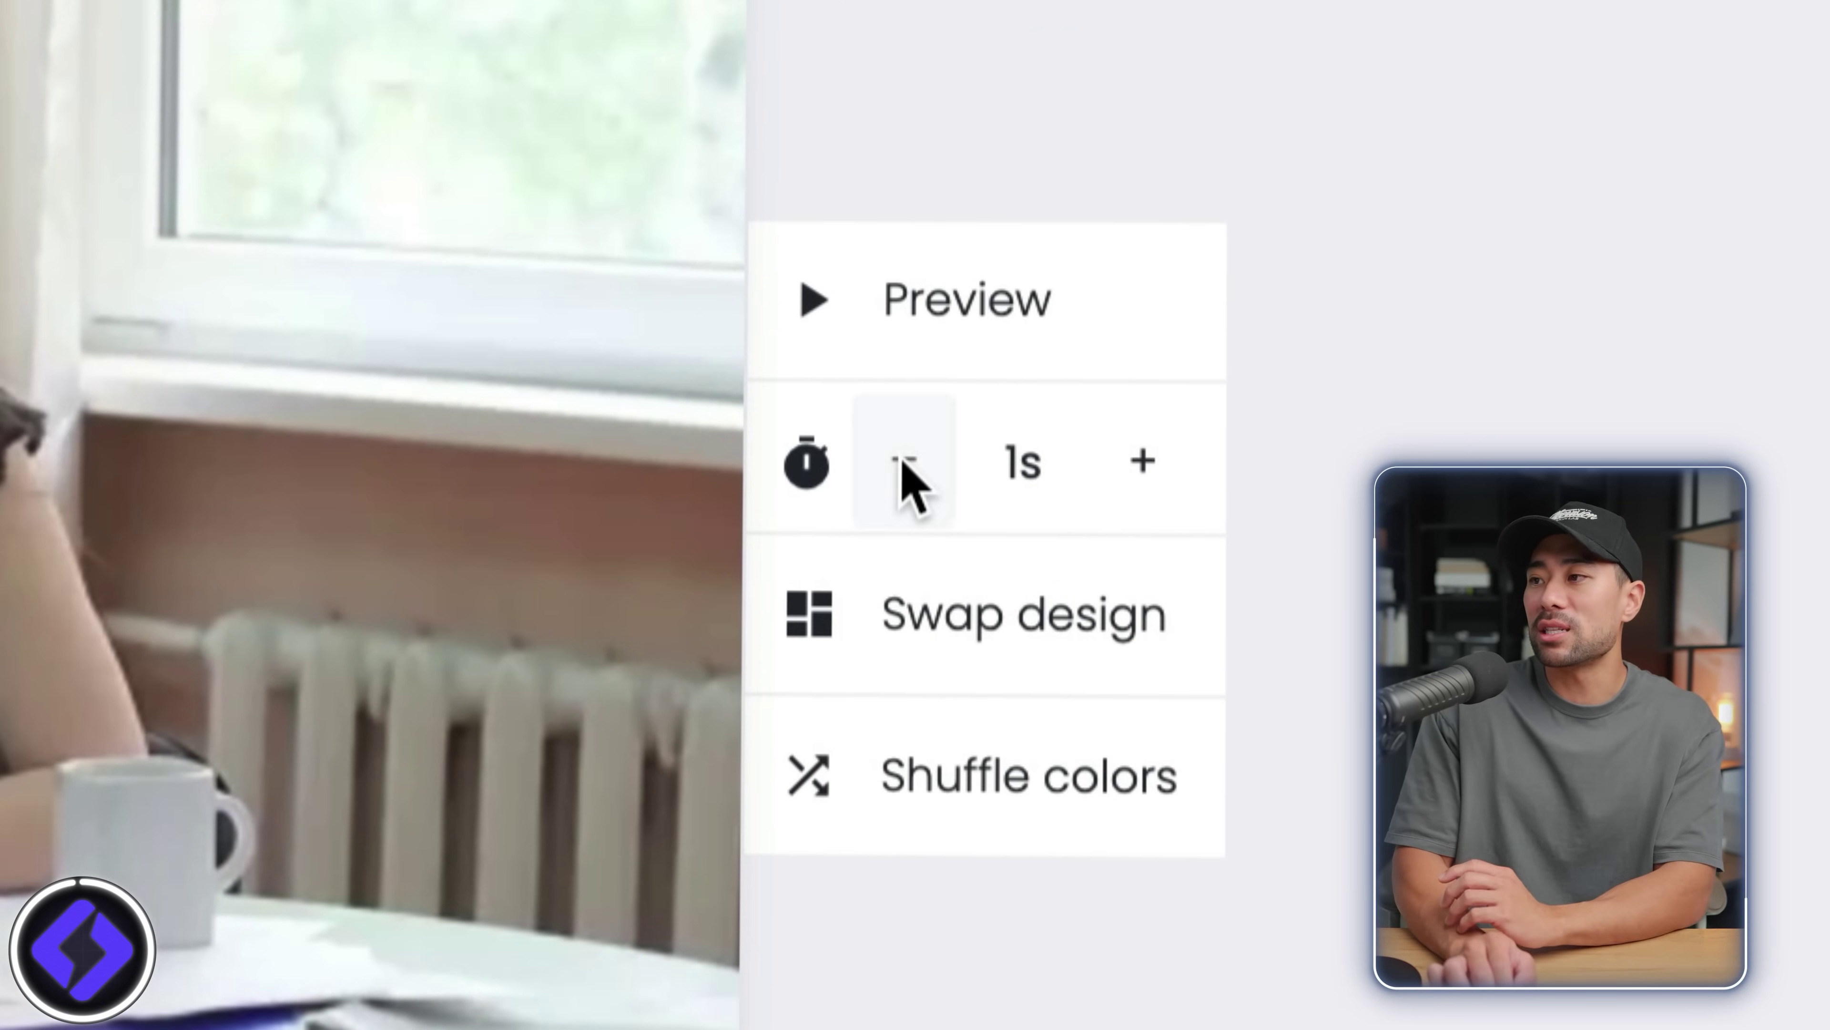
left_click(1120, 491)
left_click(1134, 483)
left_click(1133, 470)
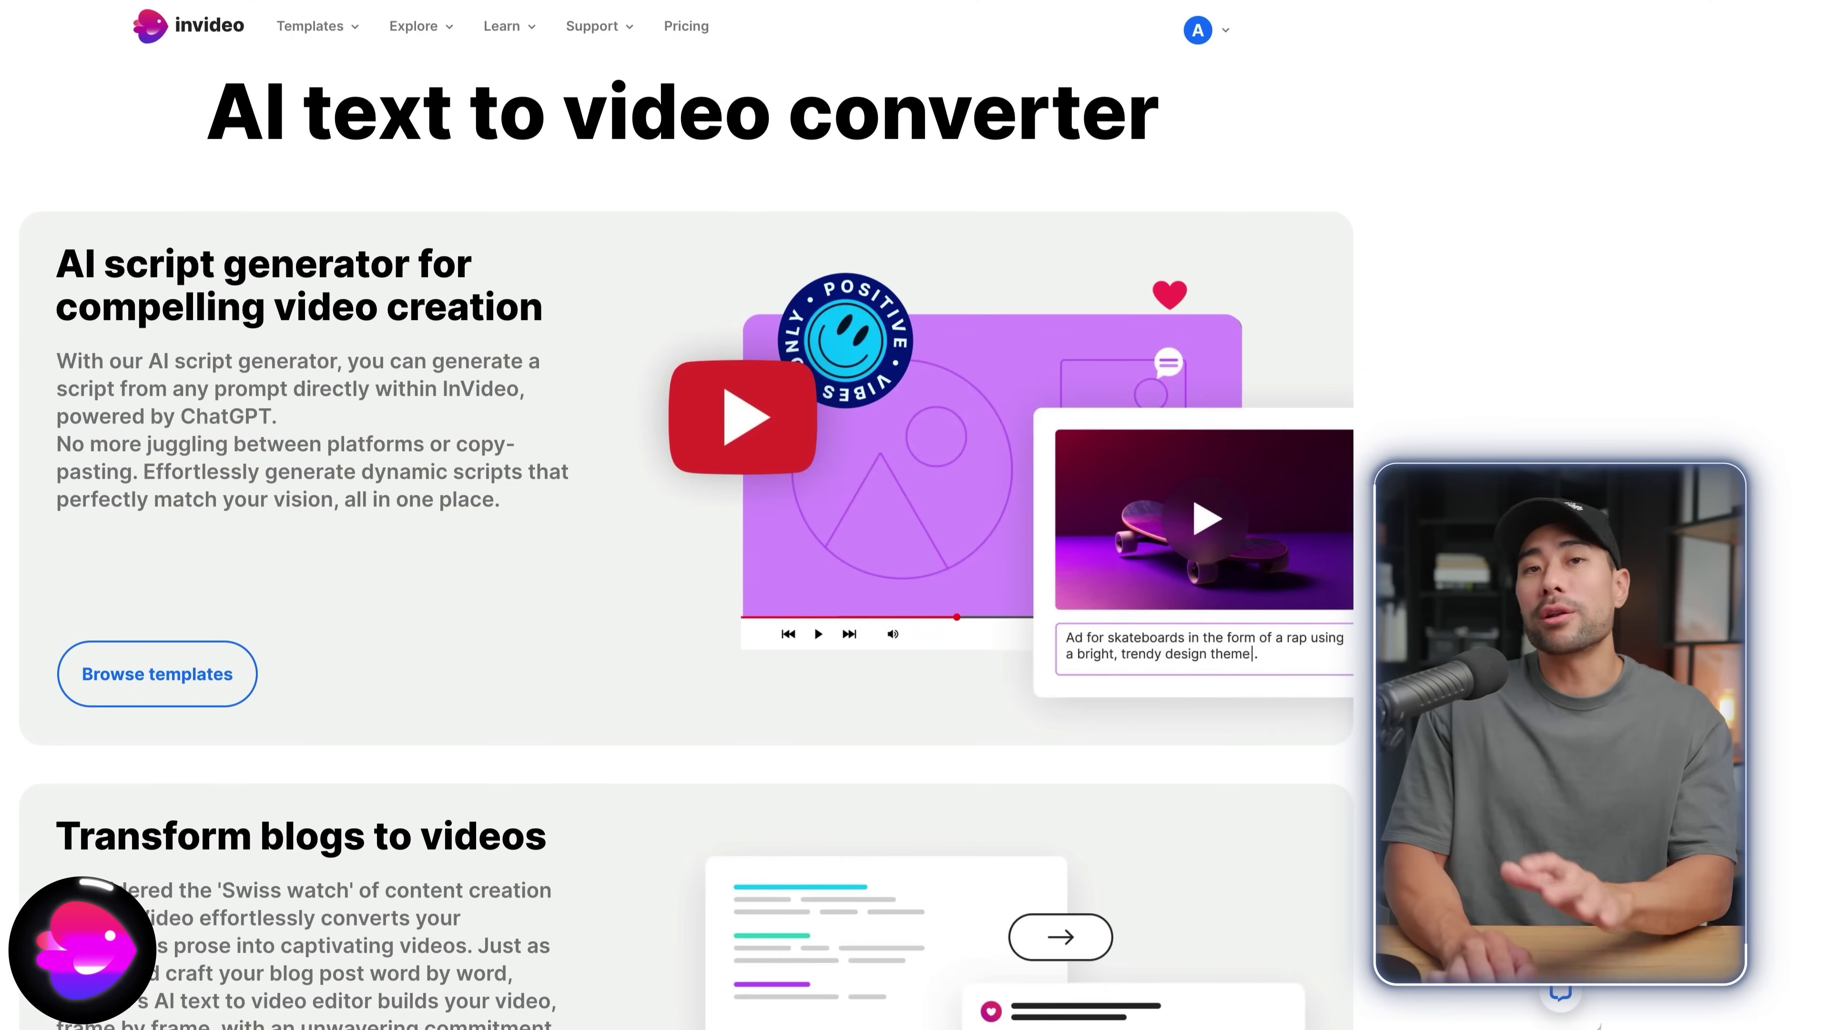
Step: Scroll through the feature descriptions on InVideo's AI text-to-video converter page
scroll(1126, 733, "down", 6)
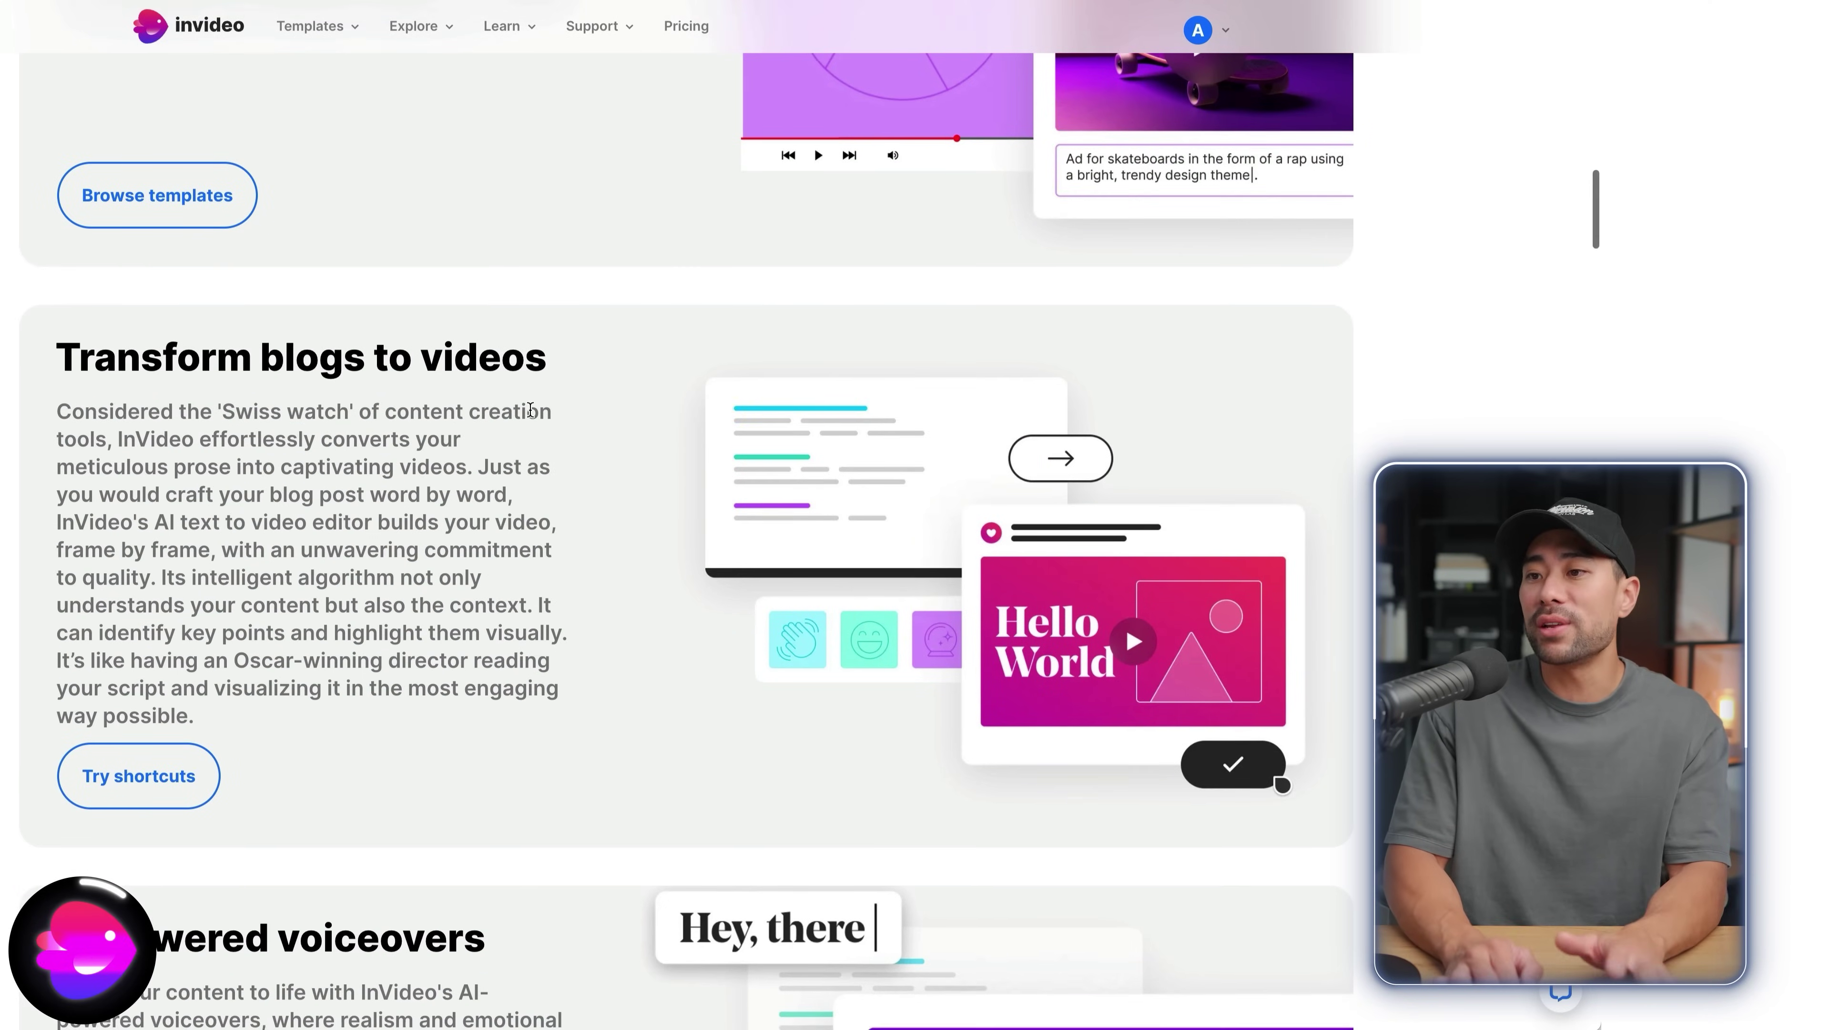
scroll(529, 408, "down", 8)
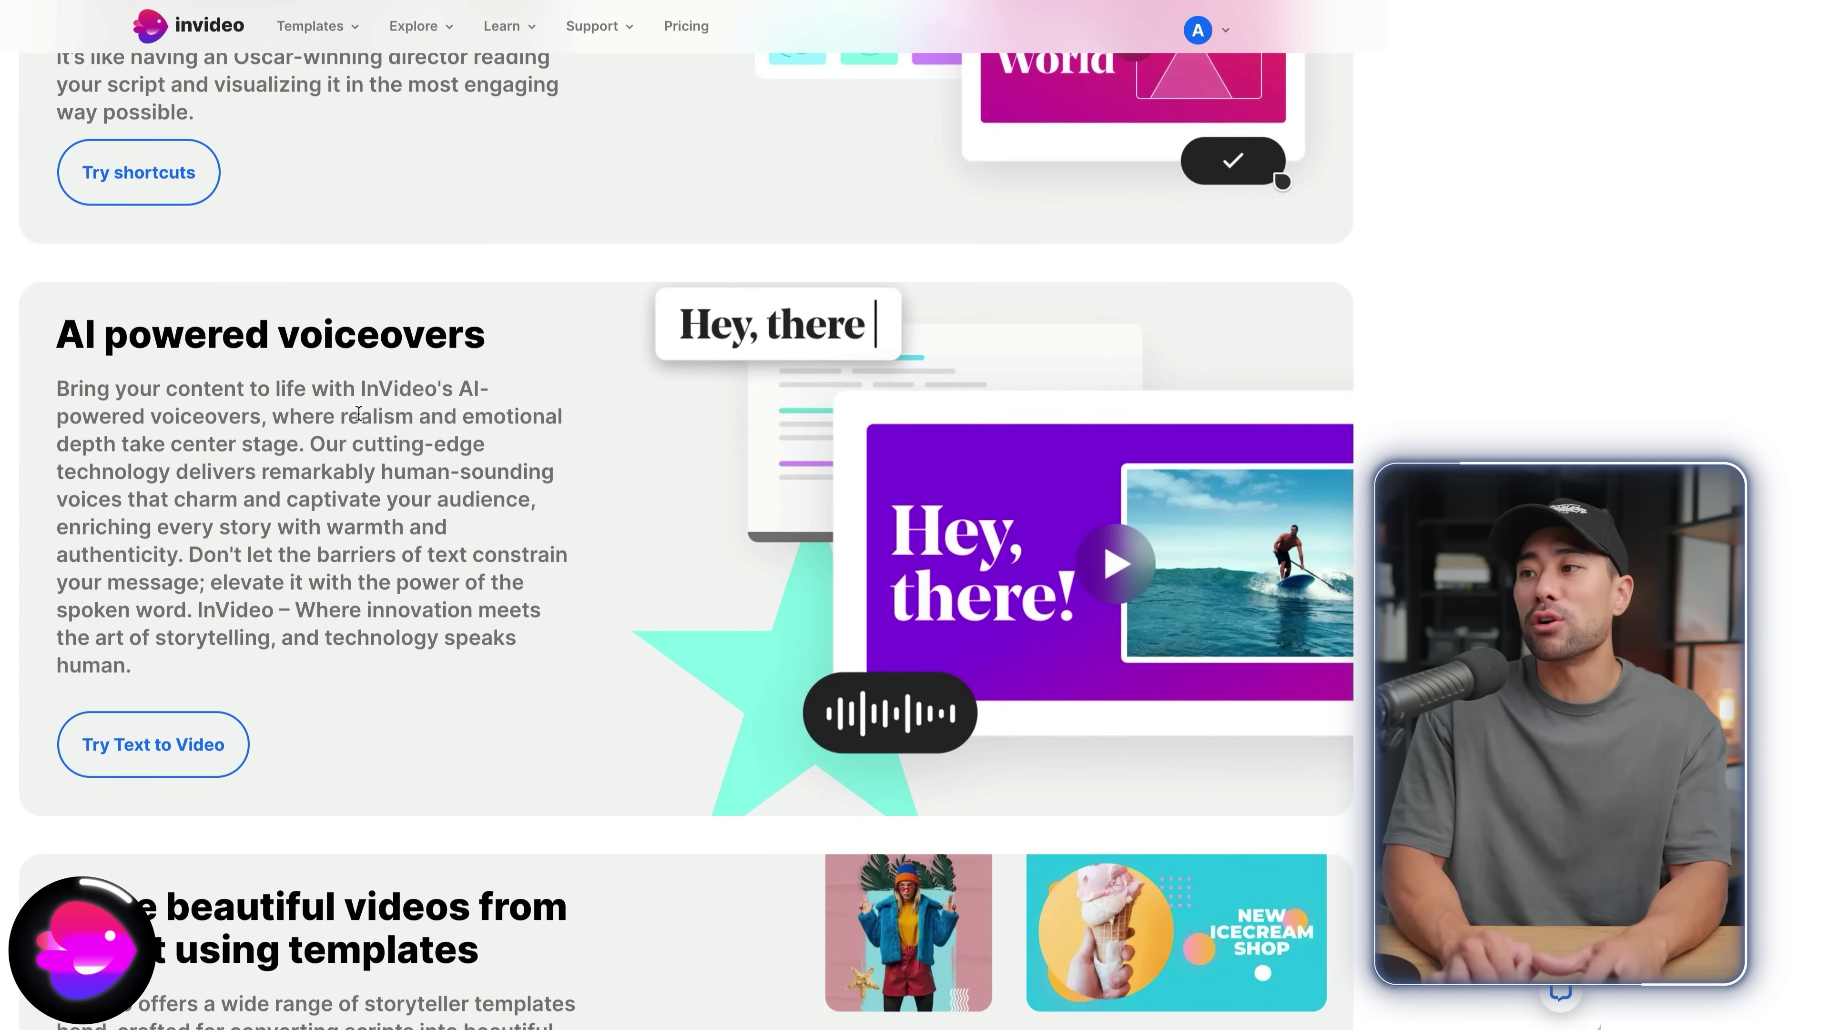
scroll(629, 609, "down", 8)
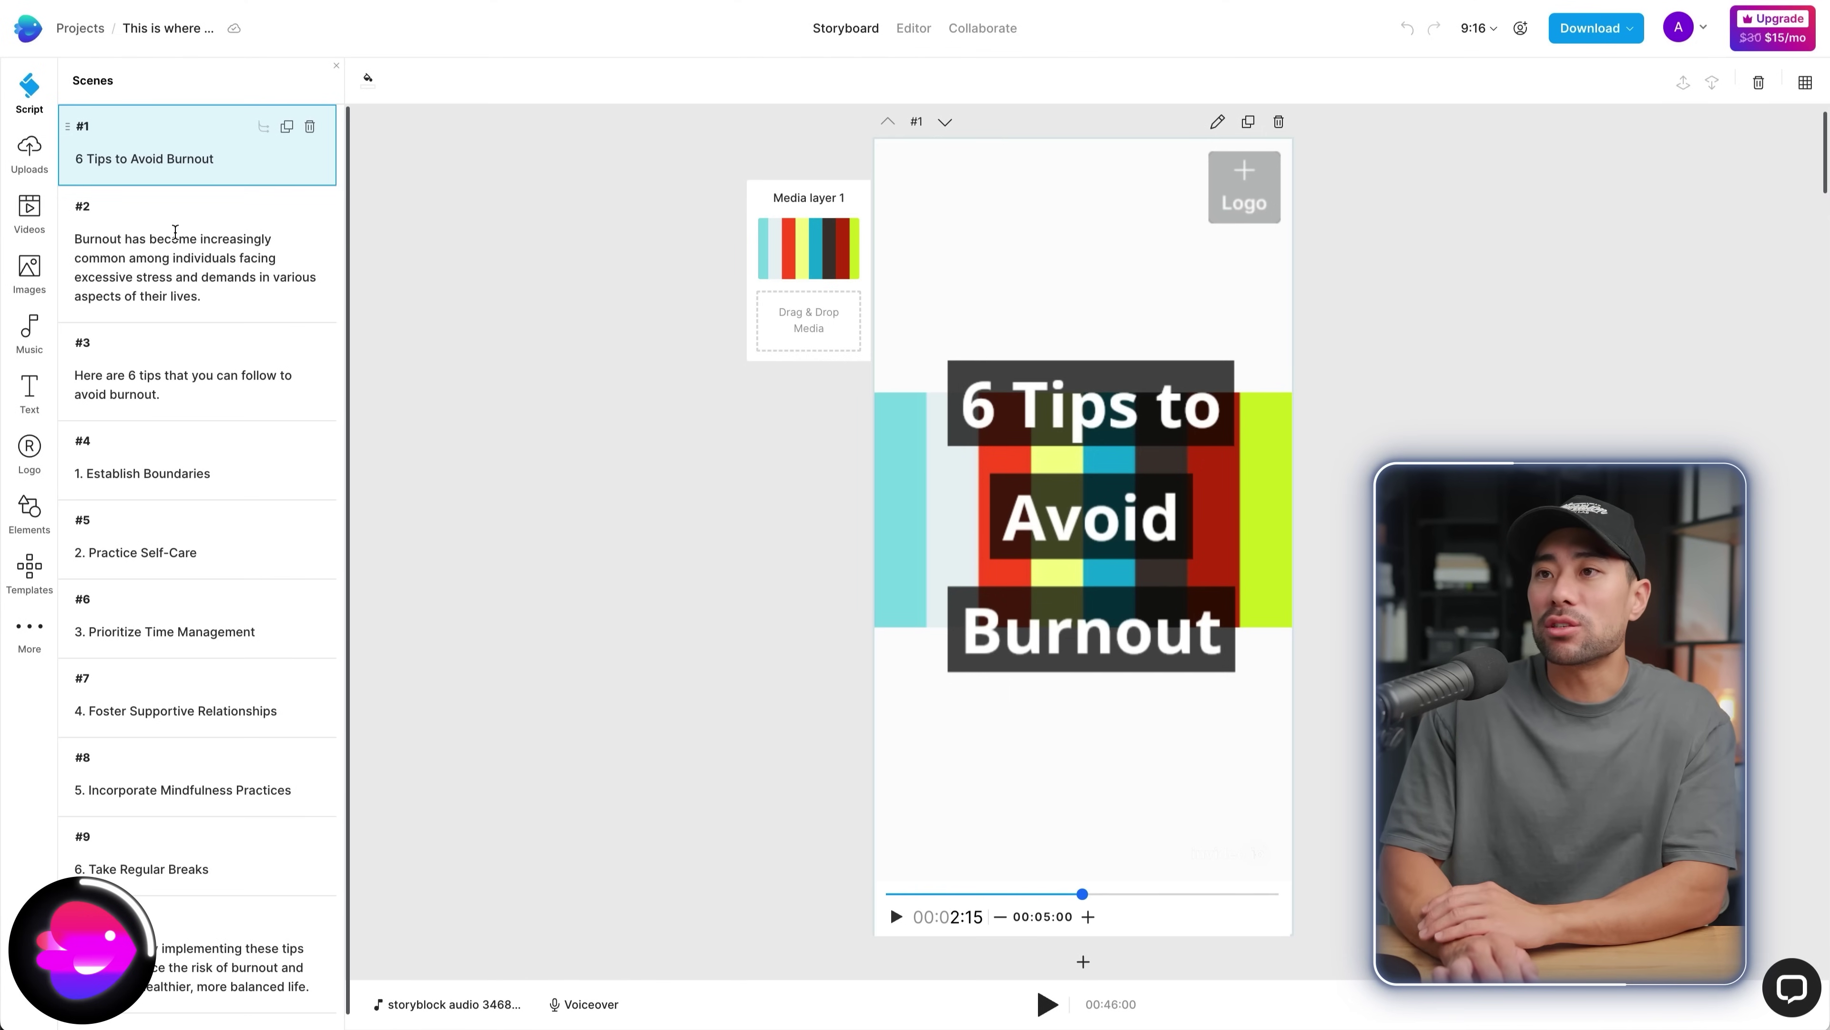
Step: Step through scenes #2 to #7 to review each clip and caption
left_click(175, 231)
left_click(168, 375)
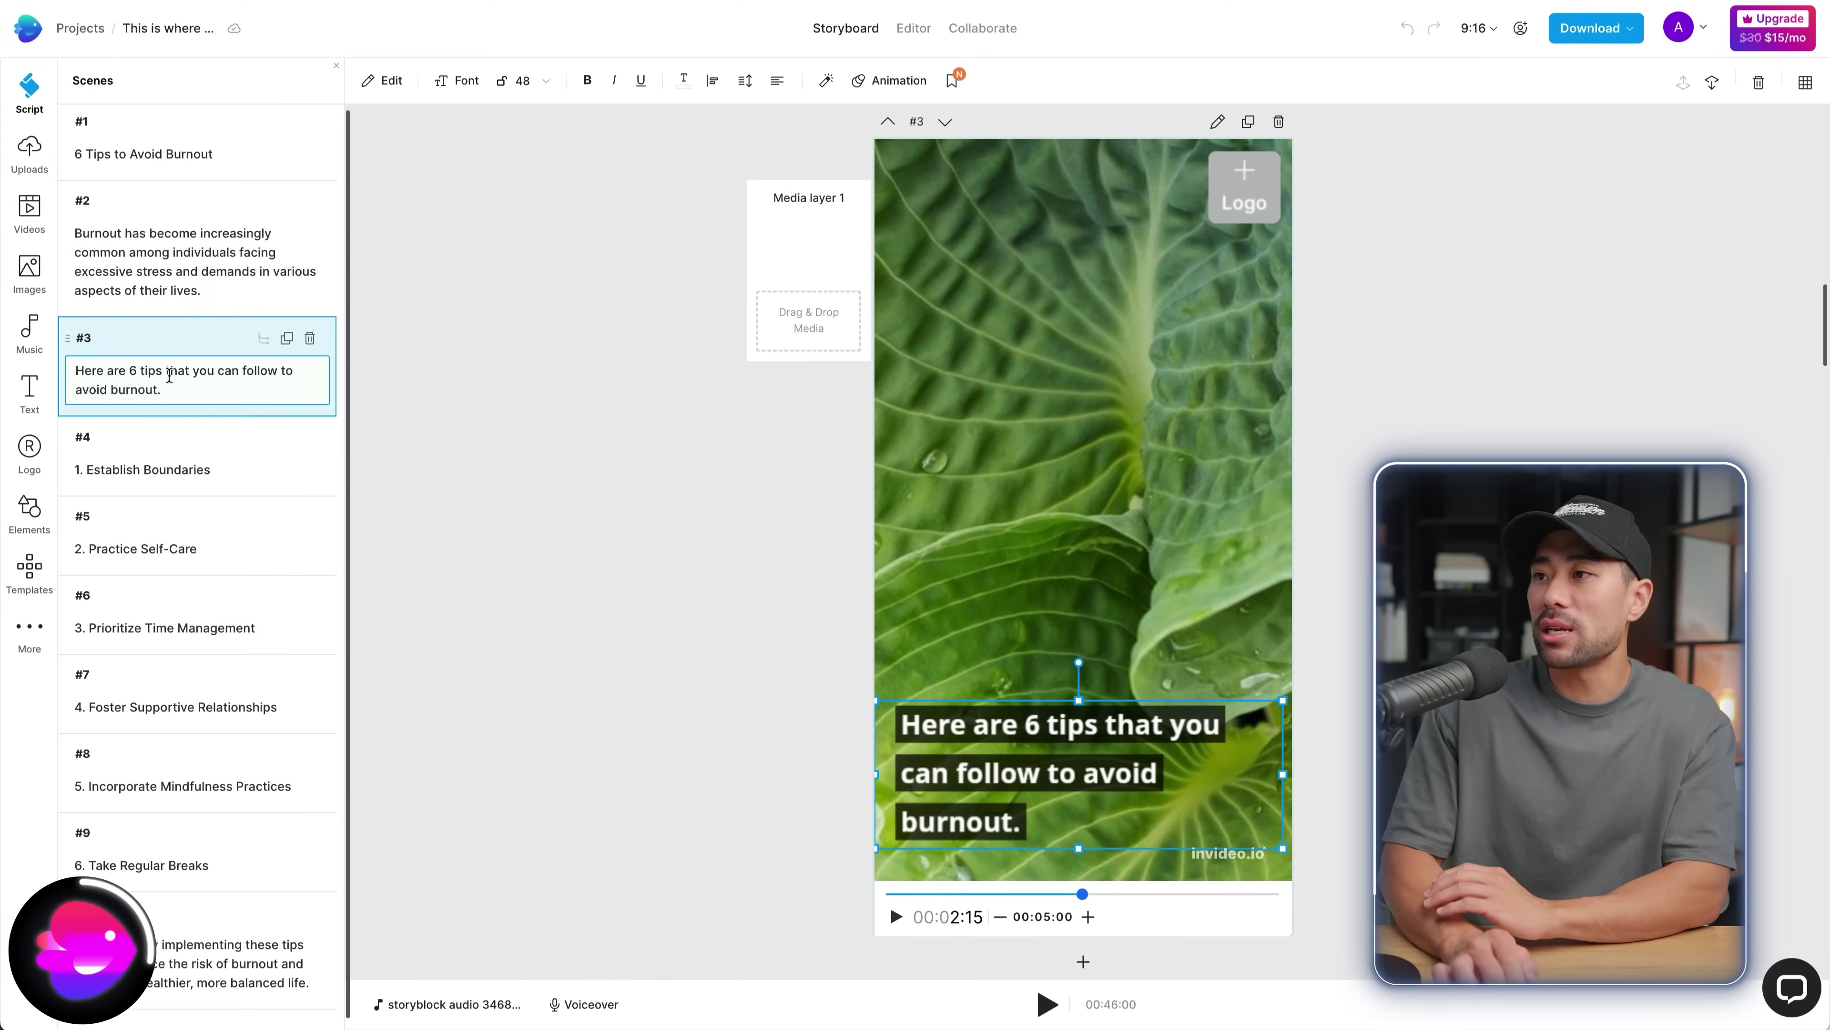
left_click(155, 487)
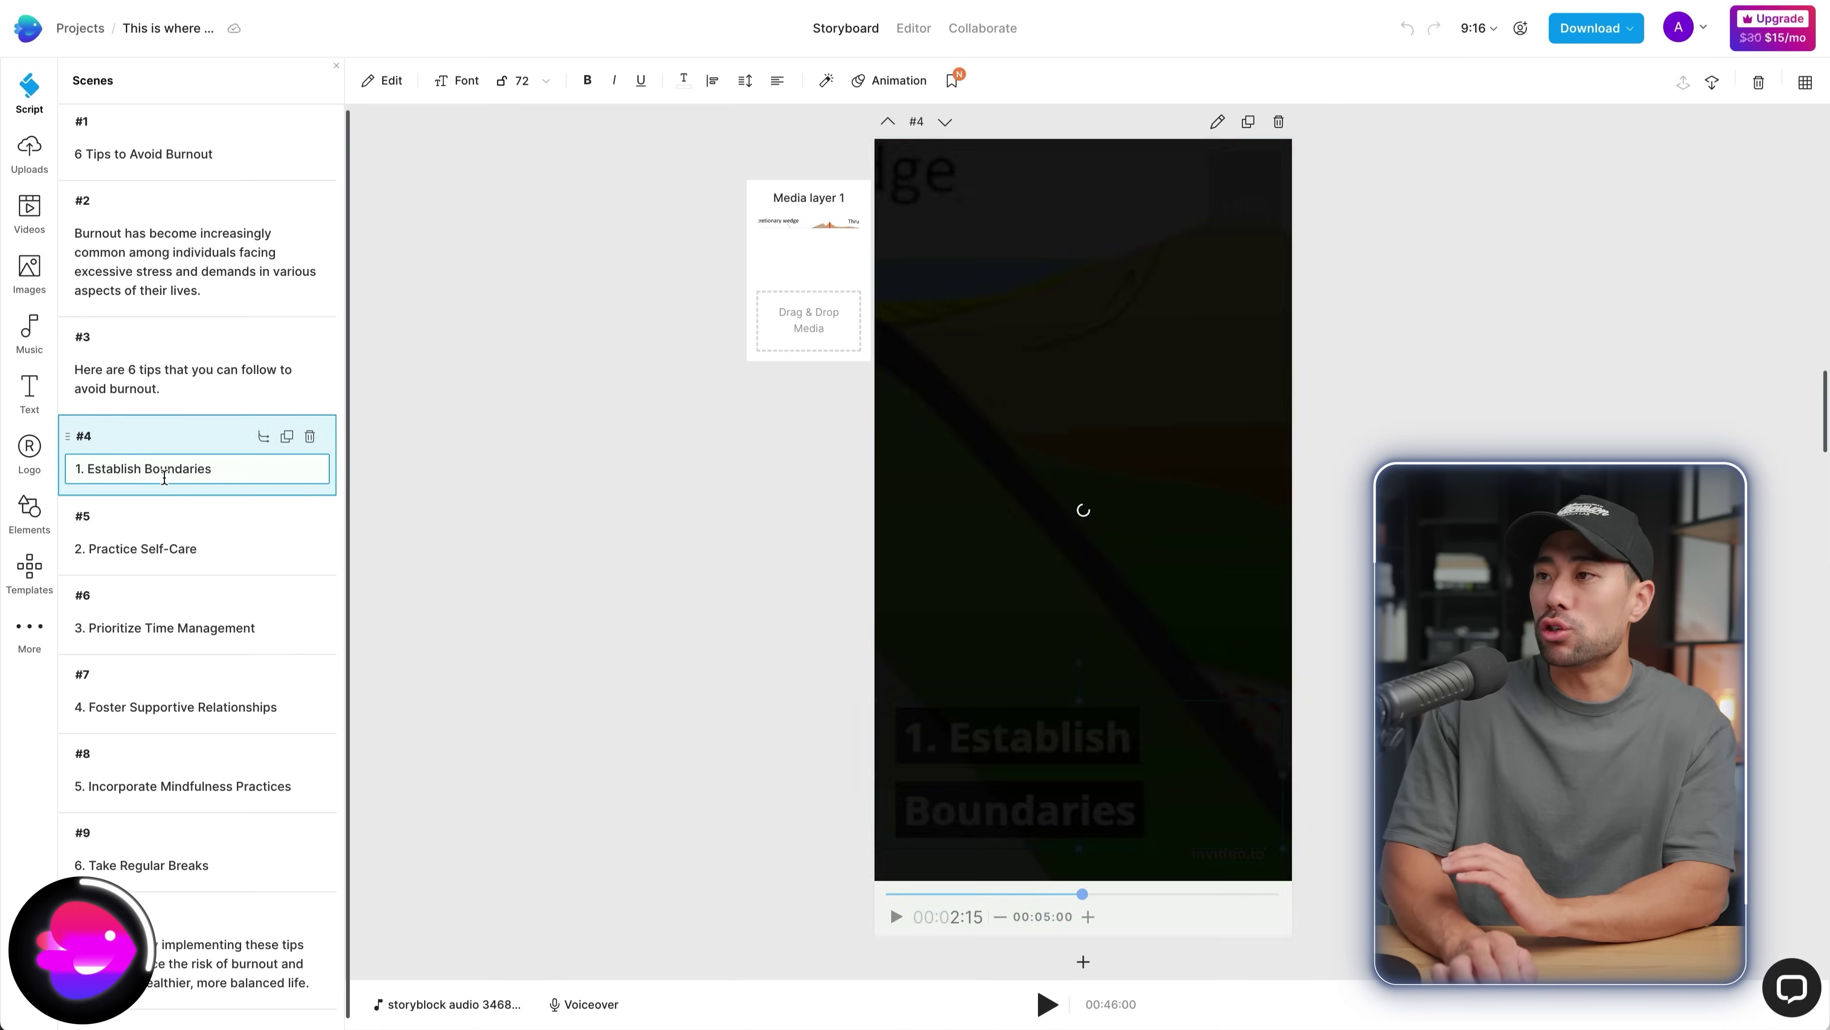
left_click(156, 525)
left_click(160, 602)
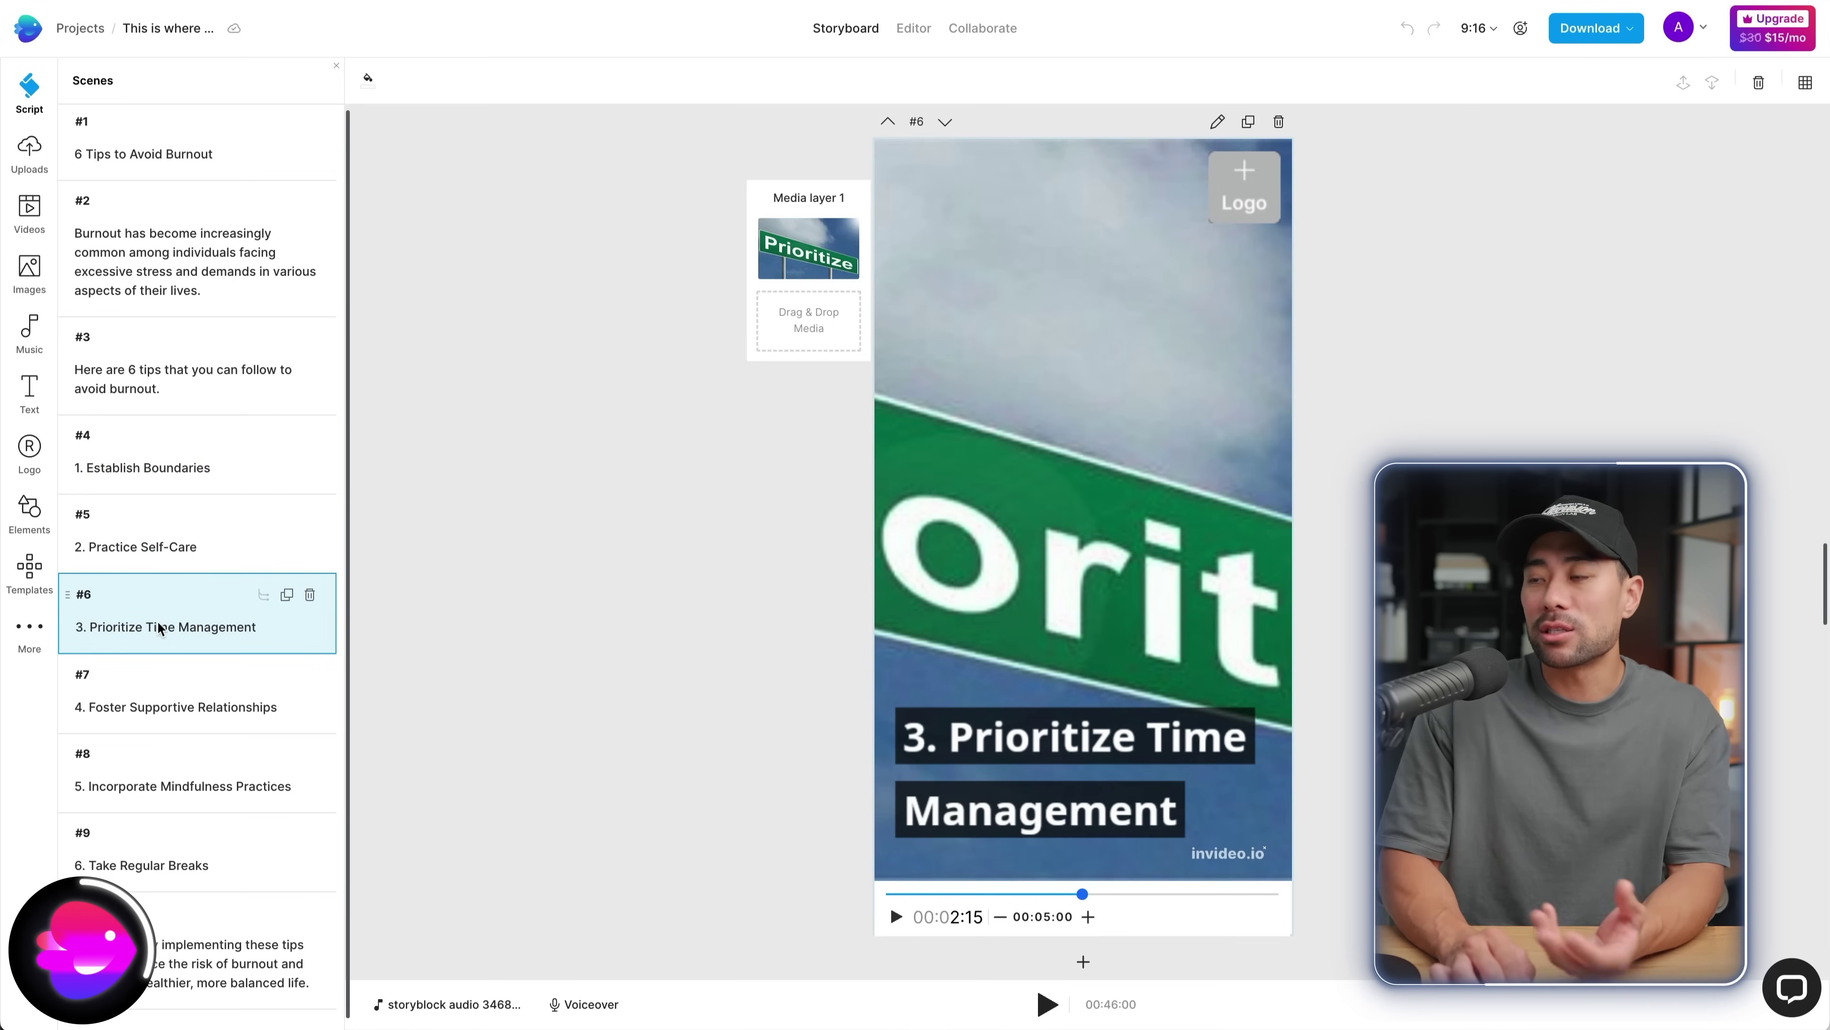
left_click(161, 705)
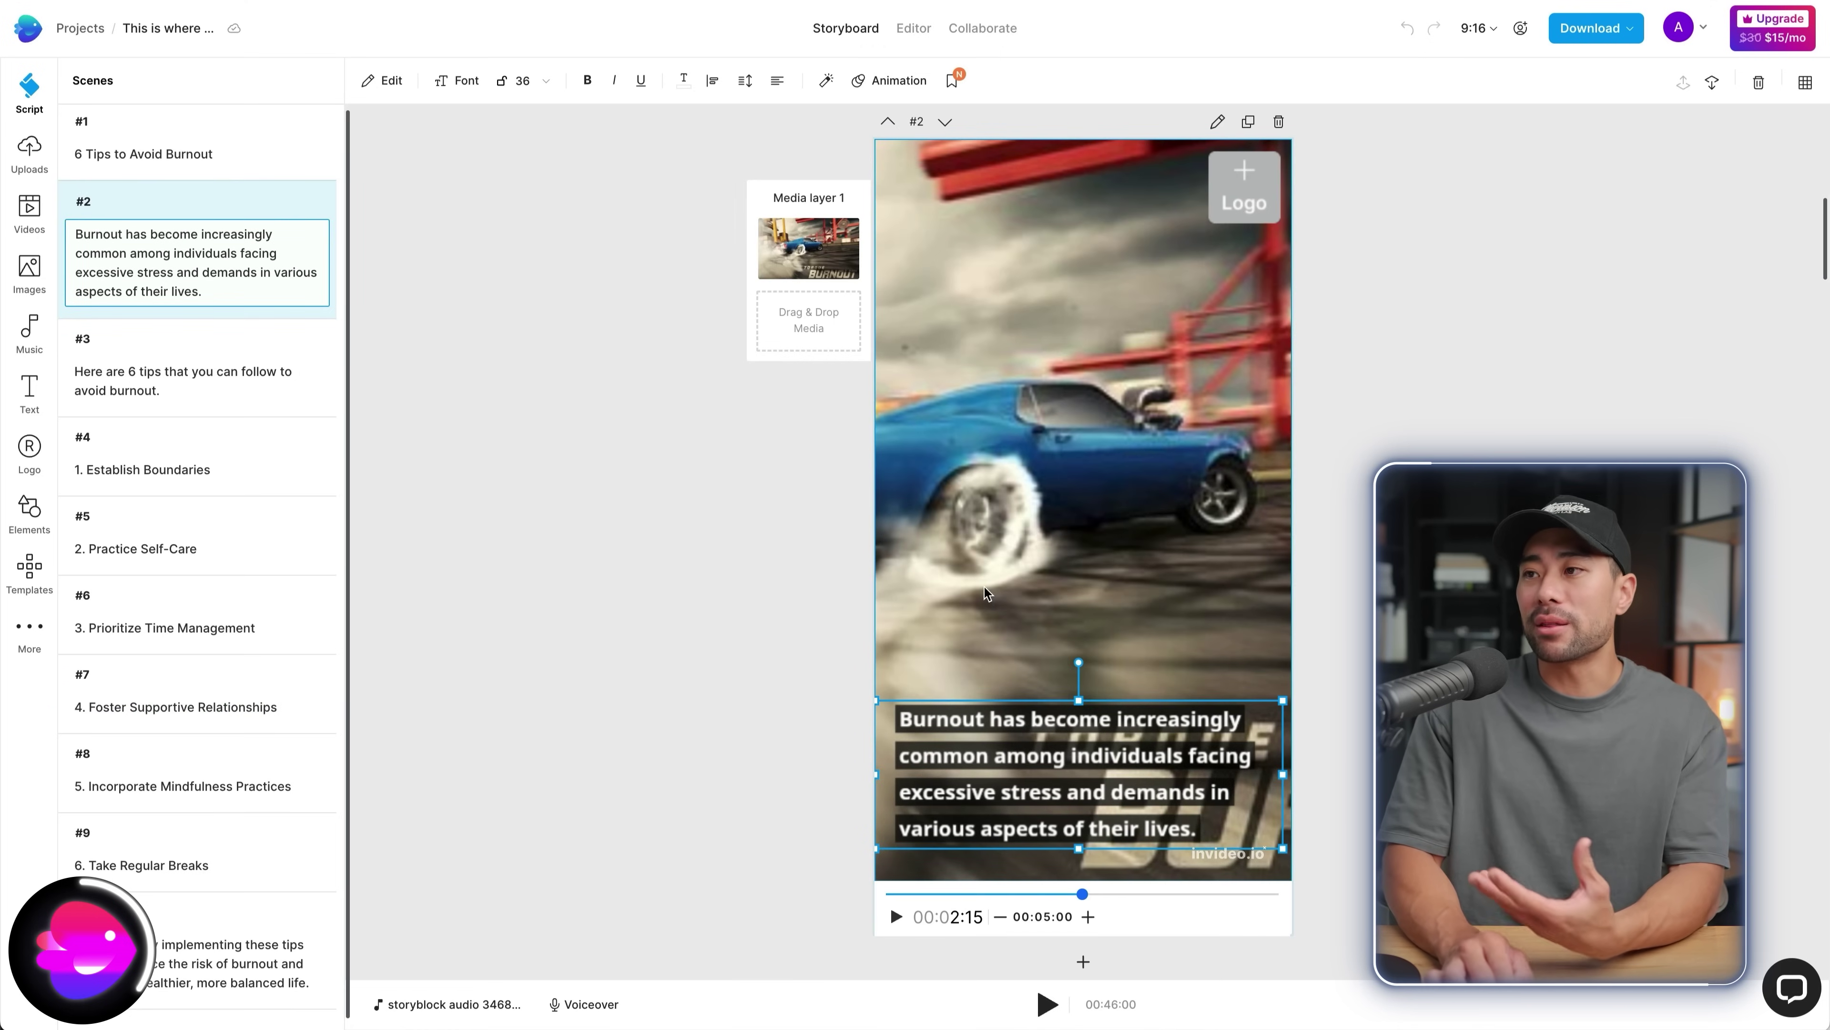
Step: Select scene #2's background car video rather than its caption
left_click(1069, 549)
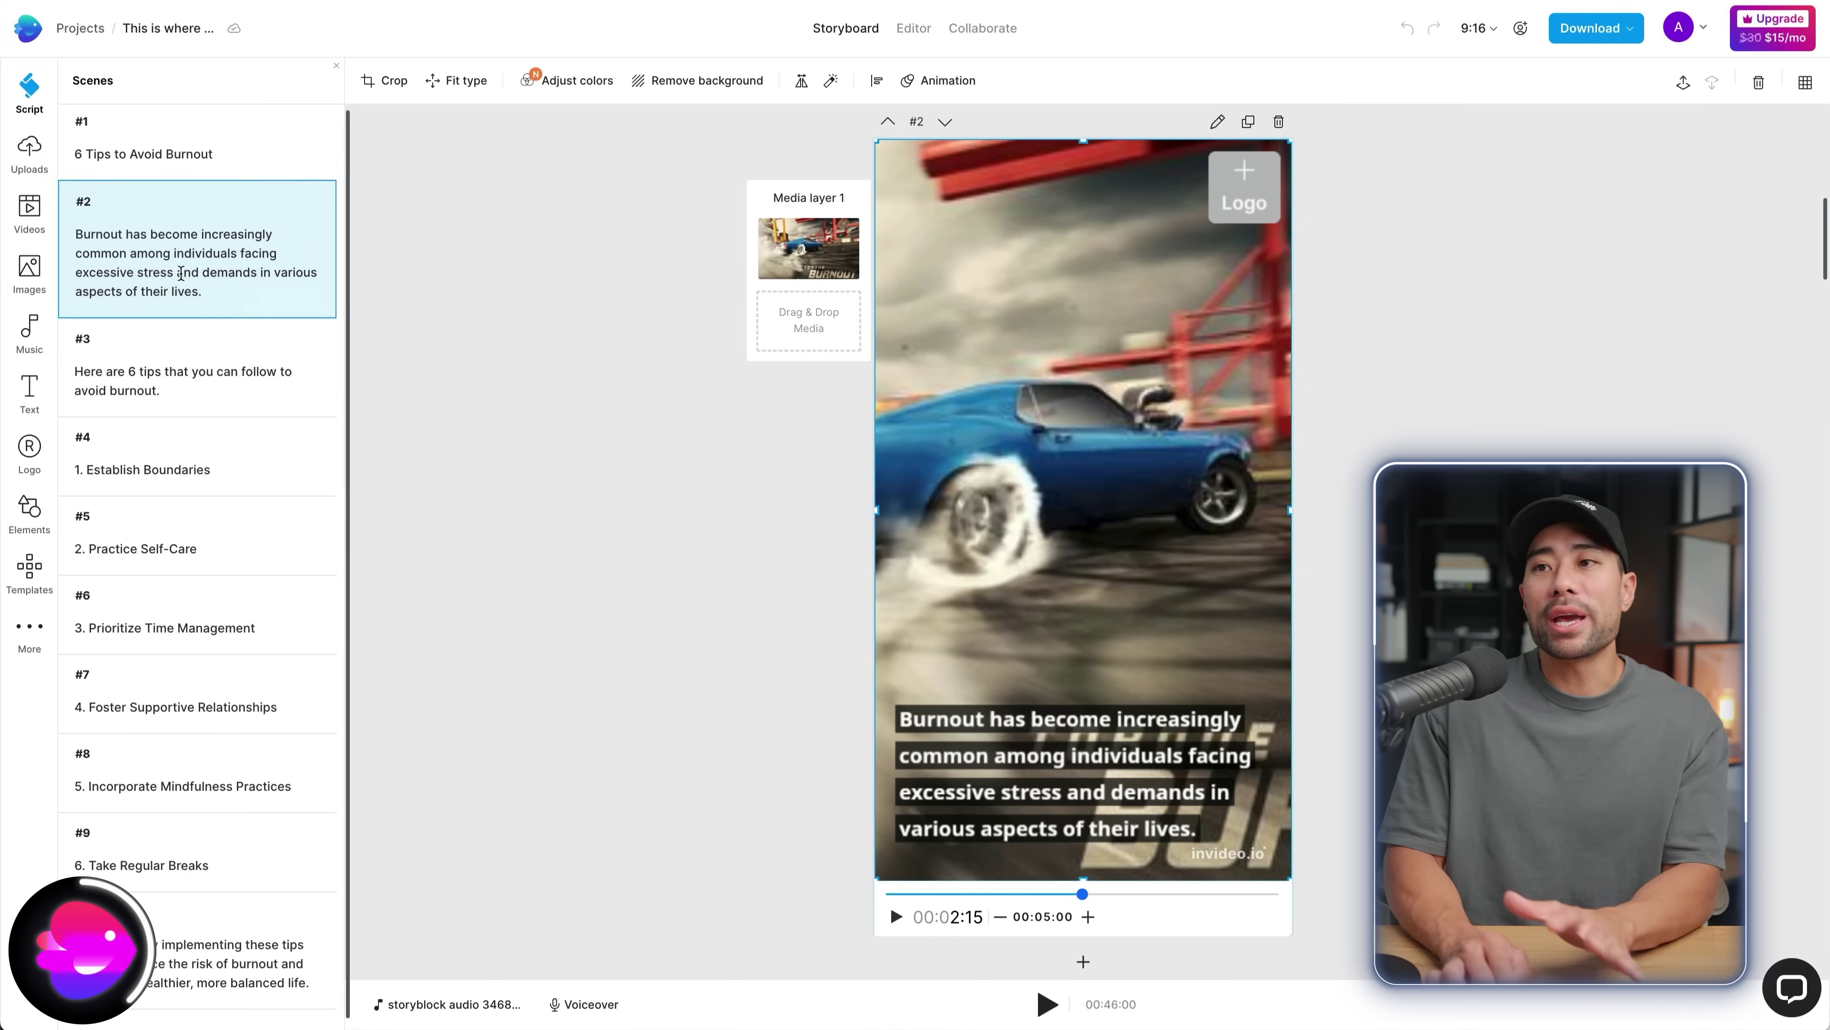
left_click(179, 393)
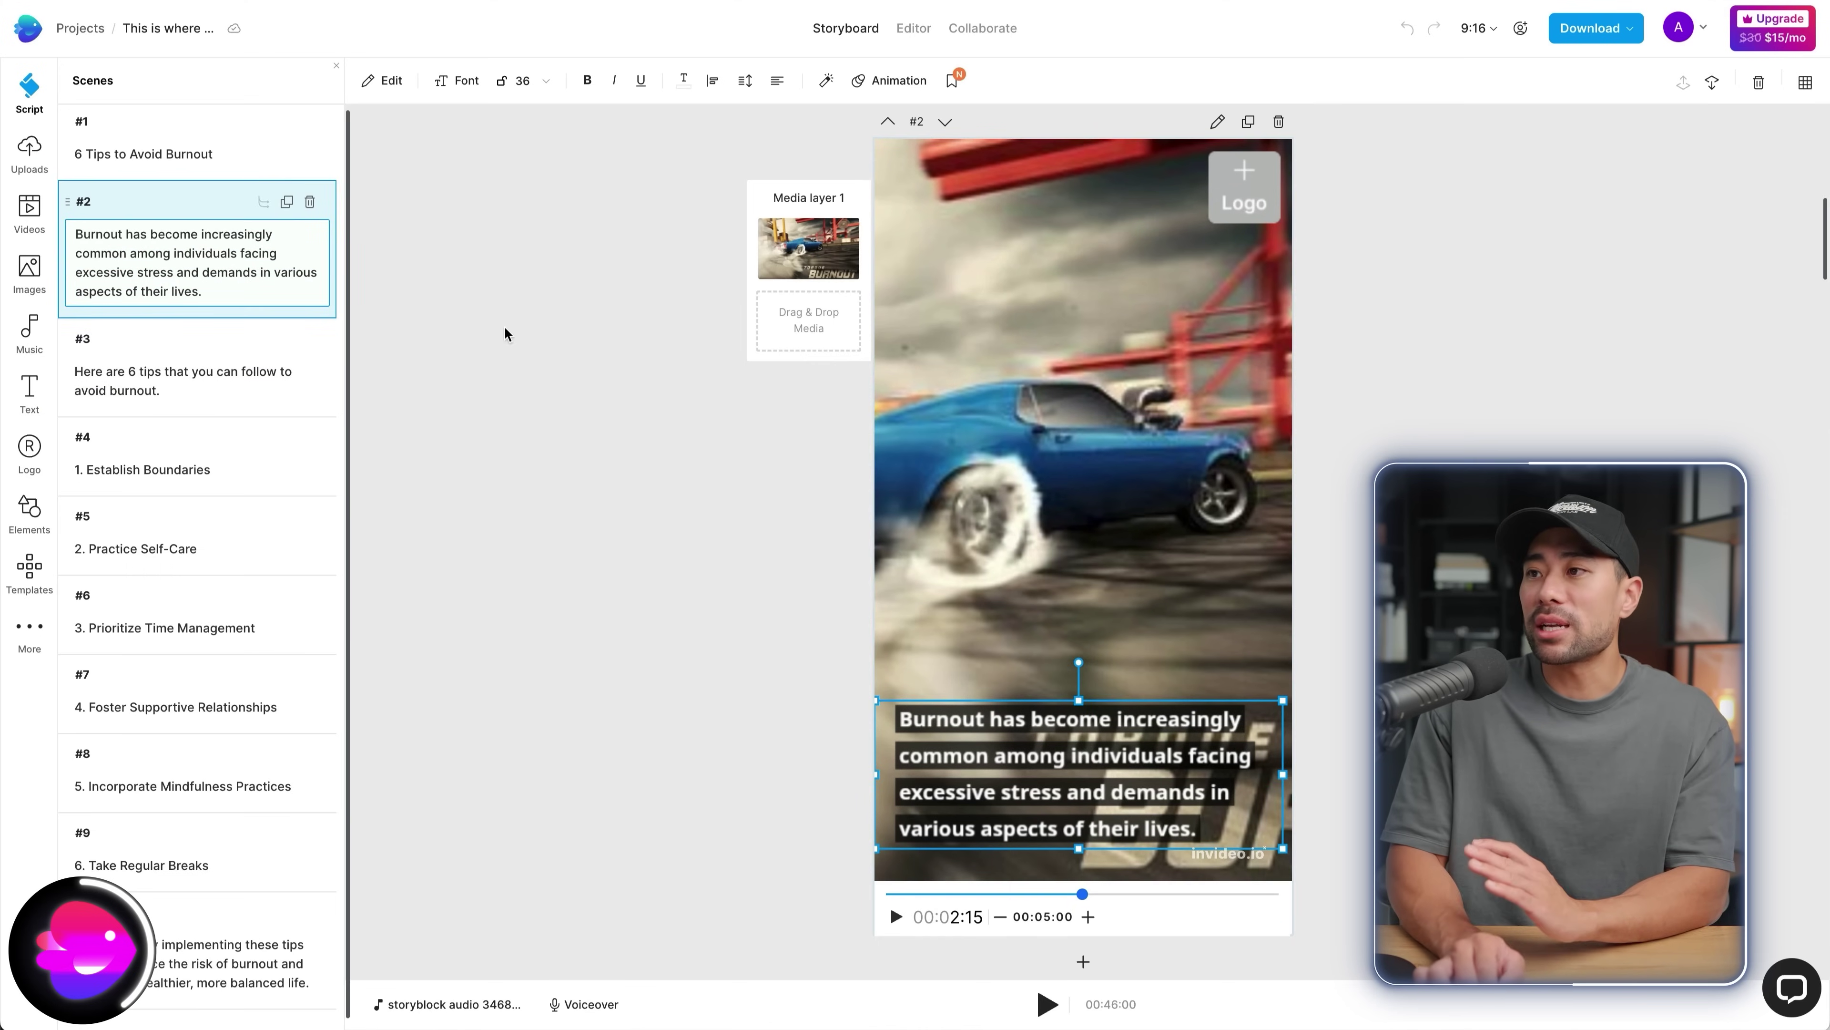
left_click(1074, 431)
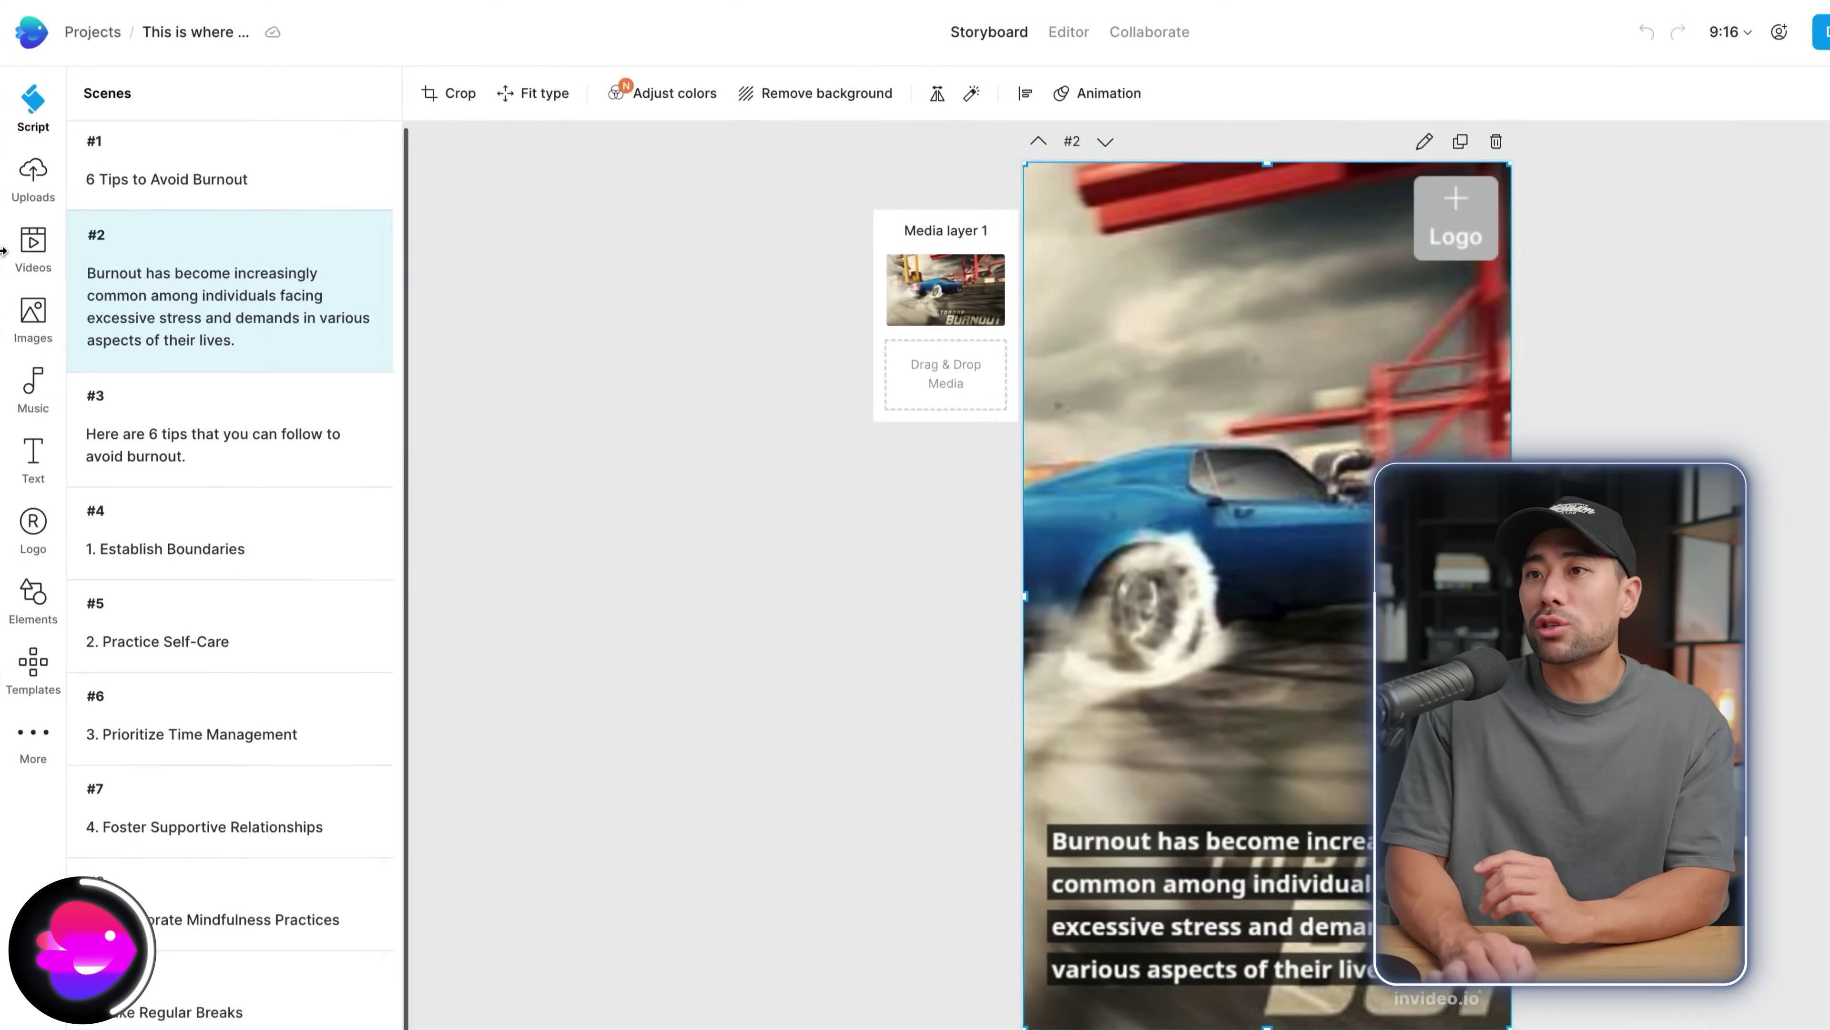
Step: Search the stock video library for 'burnout' to replace scene #2's car clip
left_click(16, 216)
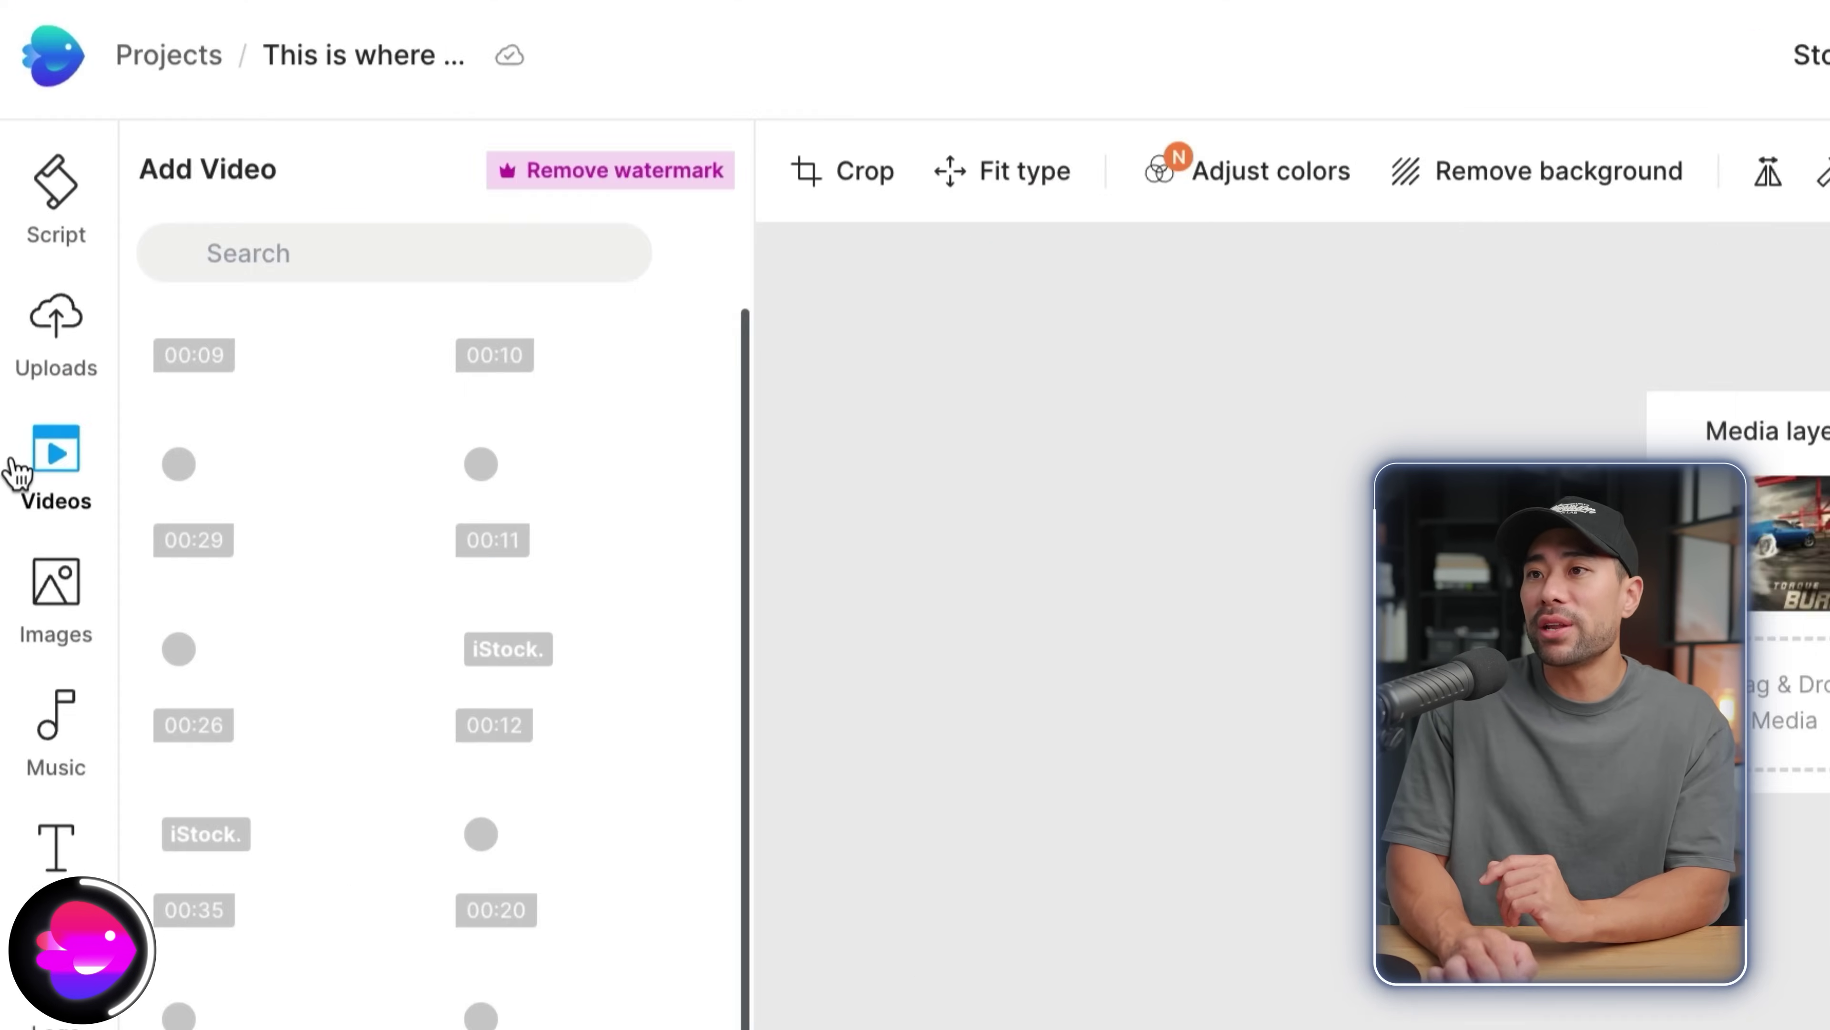
left_click(432, 283)
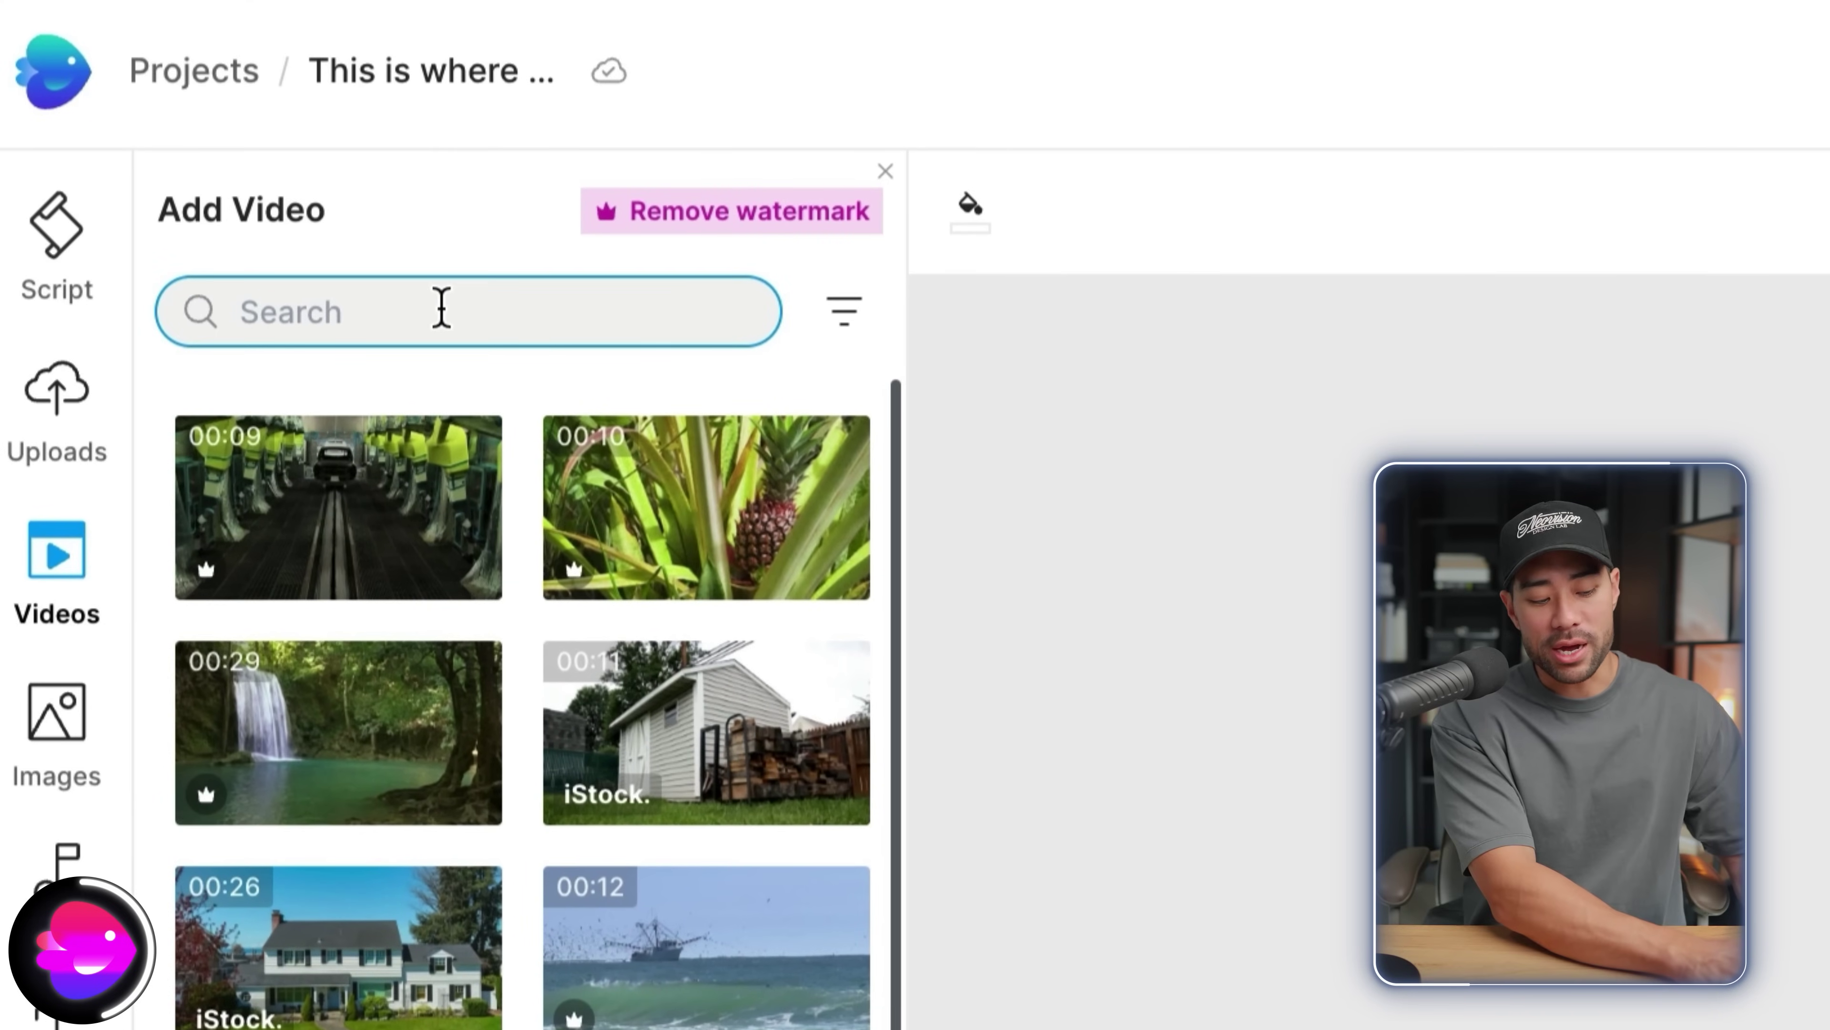
type("burnout")
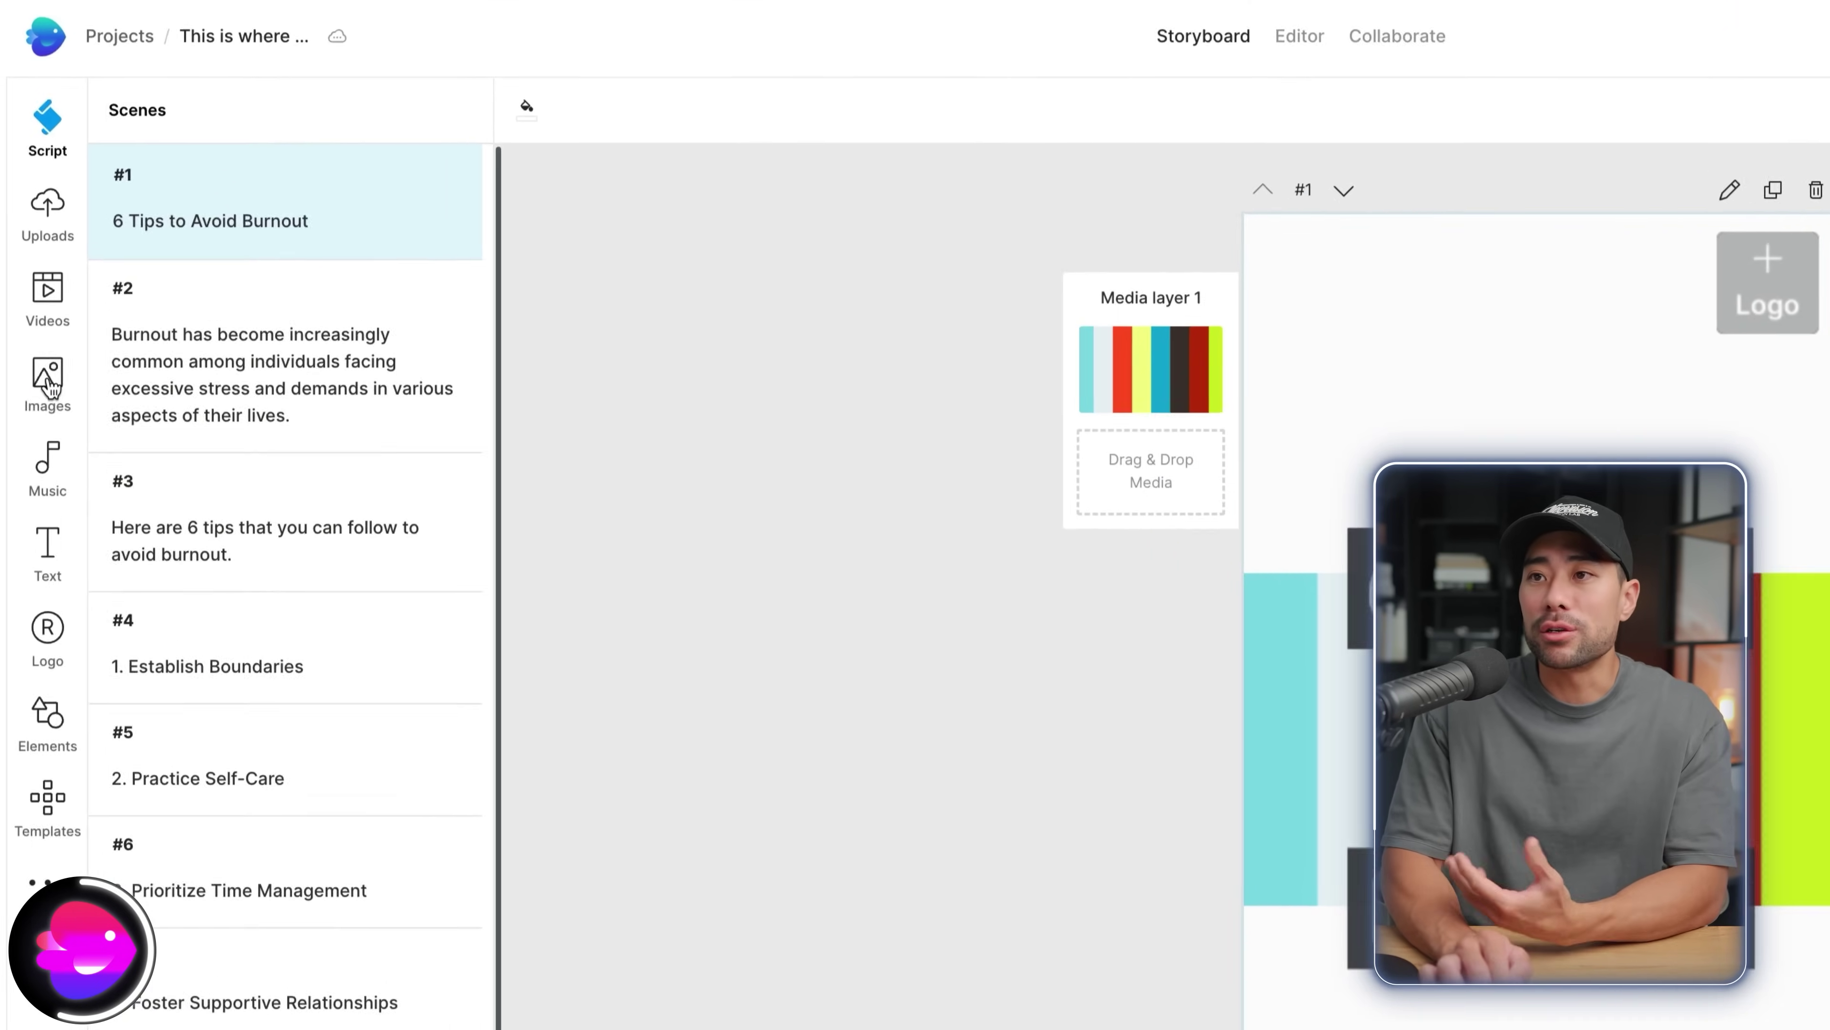
Step: Browse InVideo's Images, Music, Text and Elements libraries
left_click(29, 271)
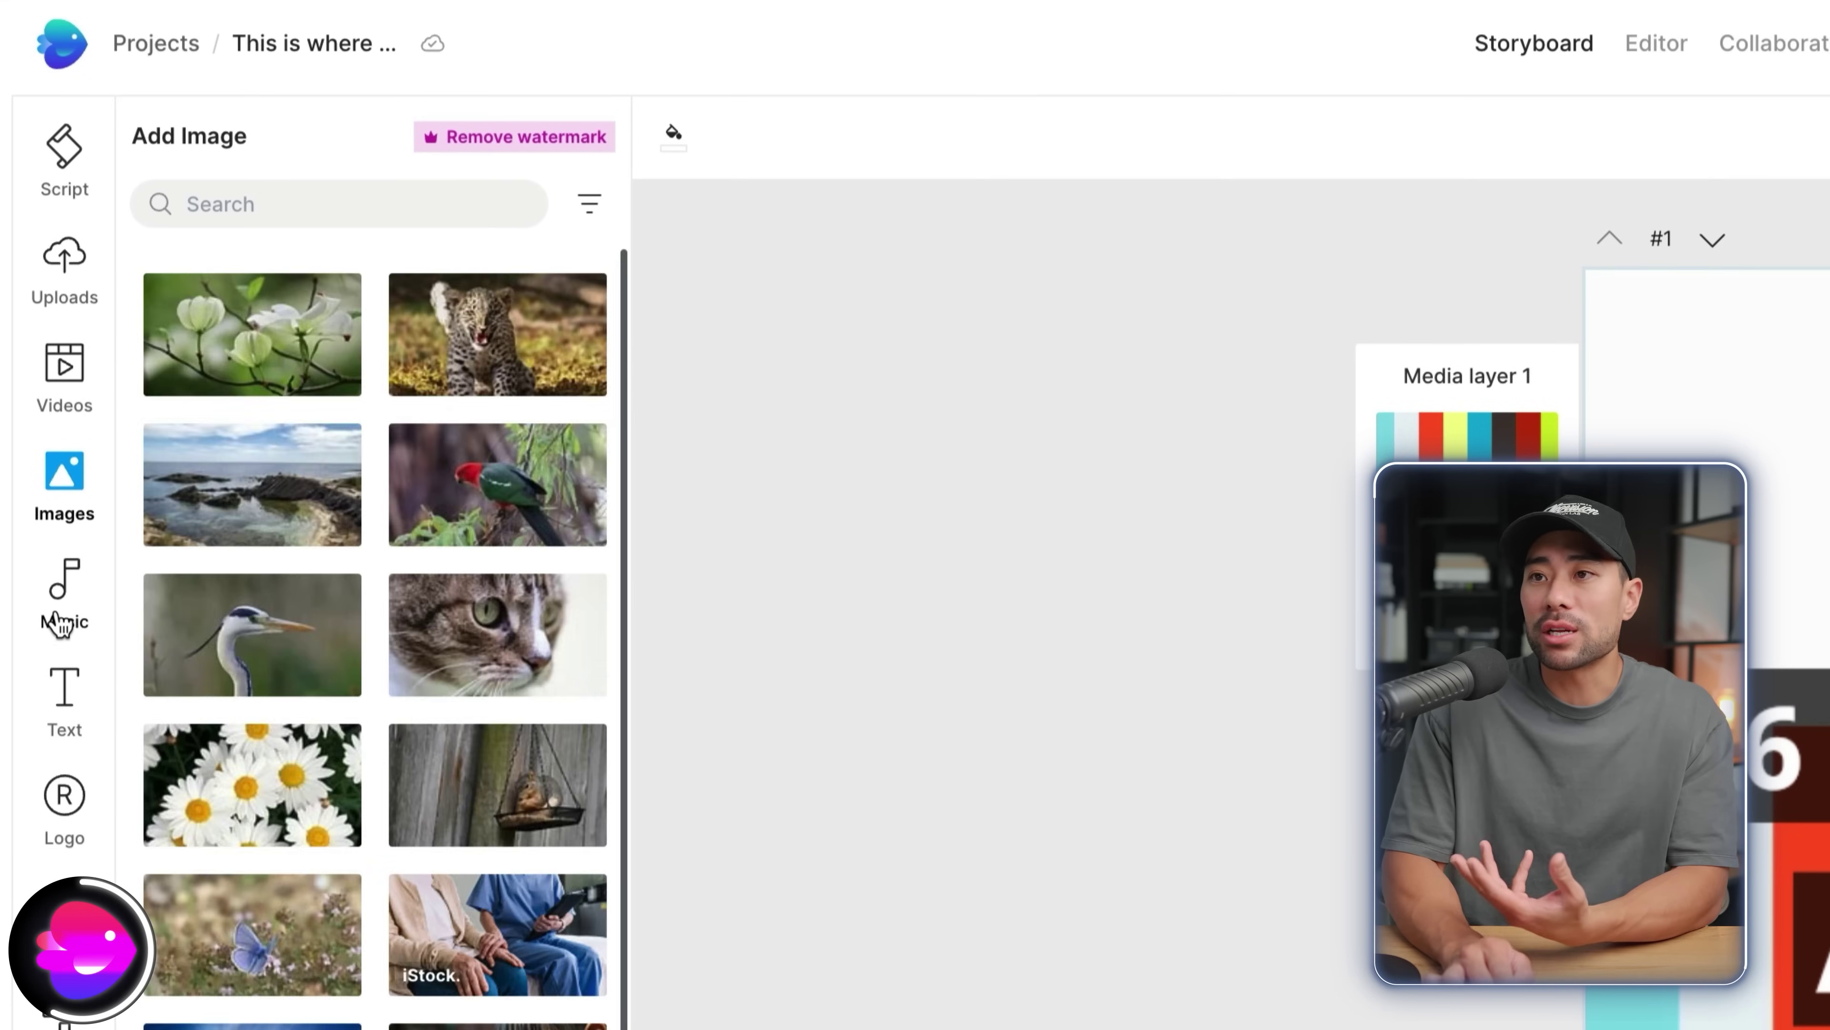
left_click(56, 586)
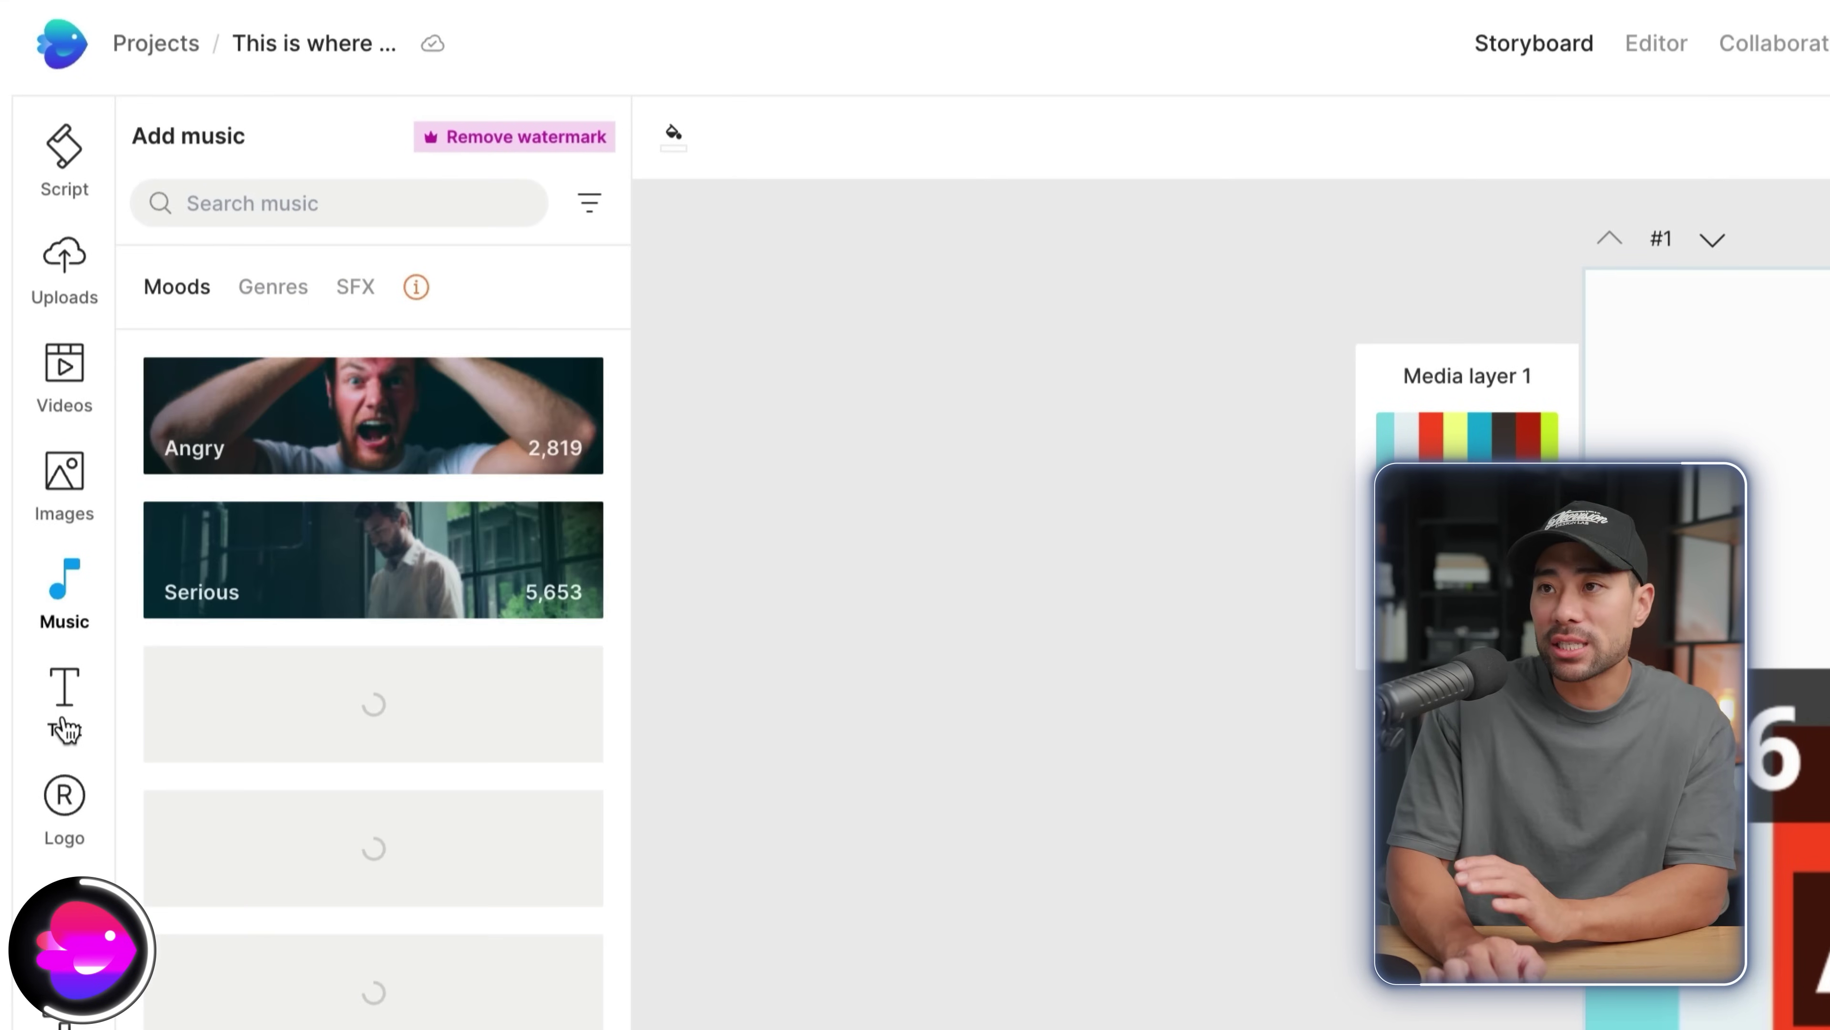
left_click(64, 696)
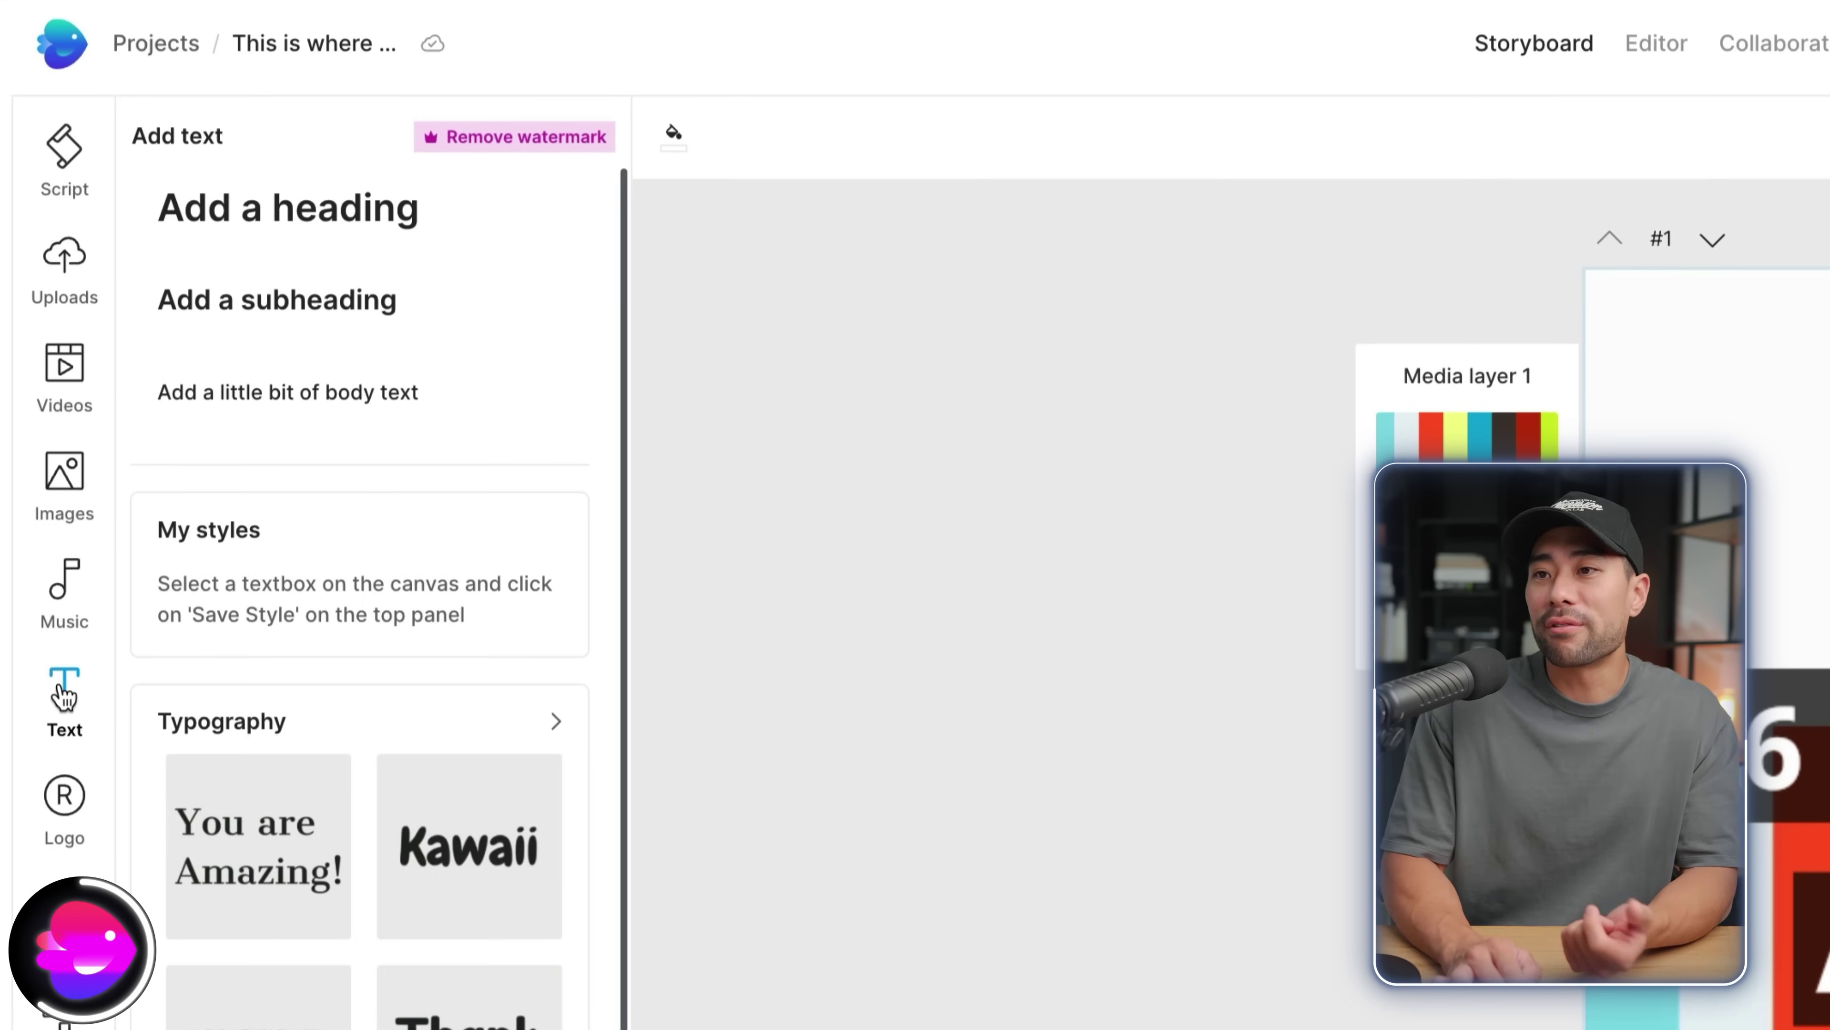
left_click(64, 912)
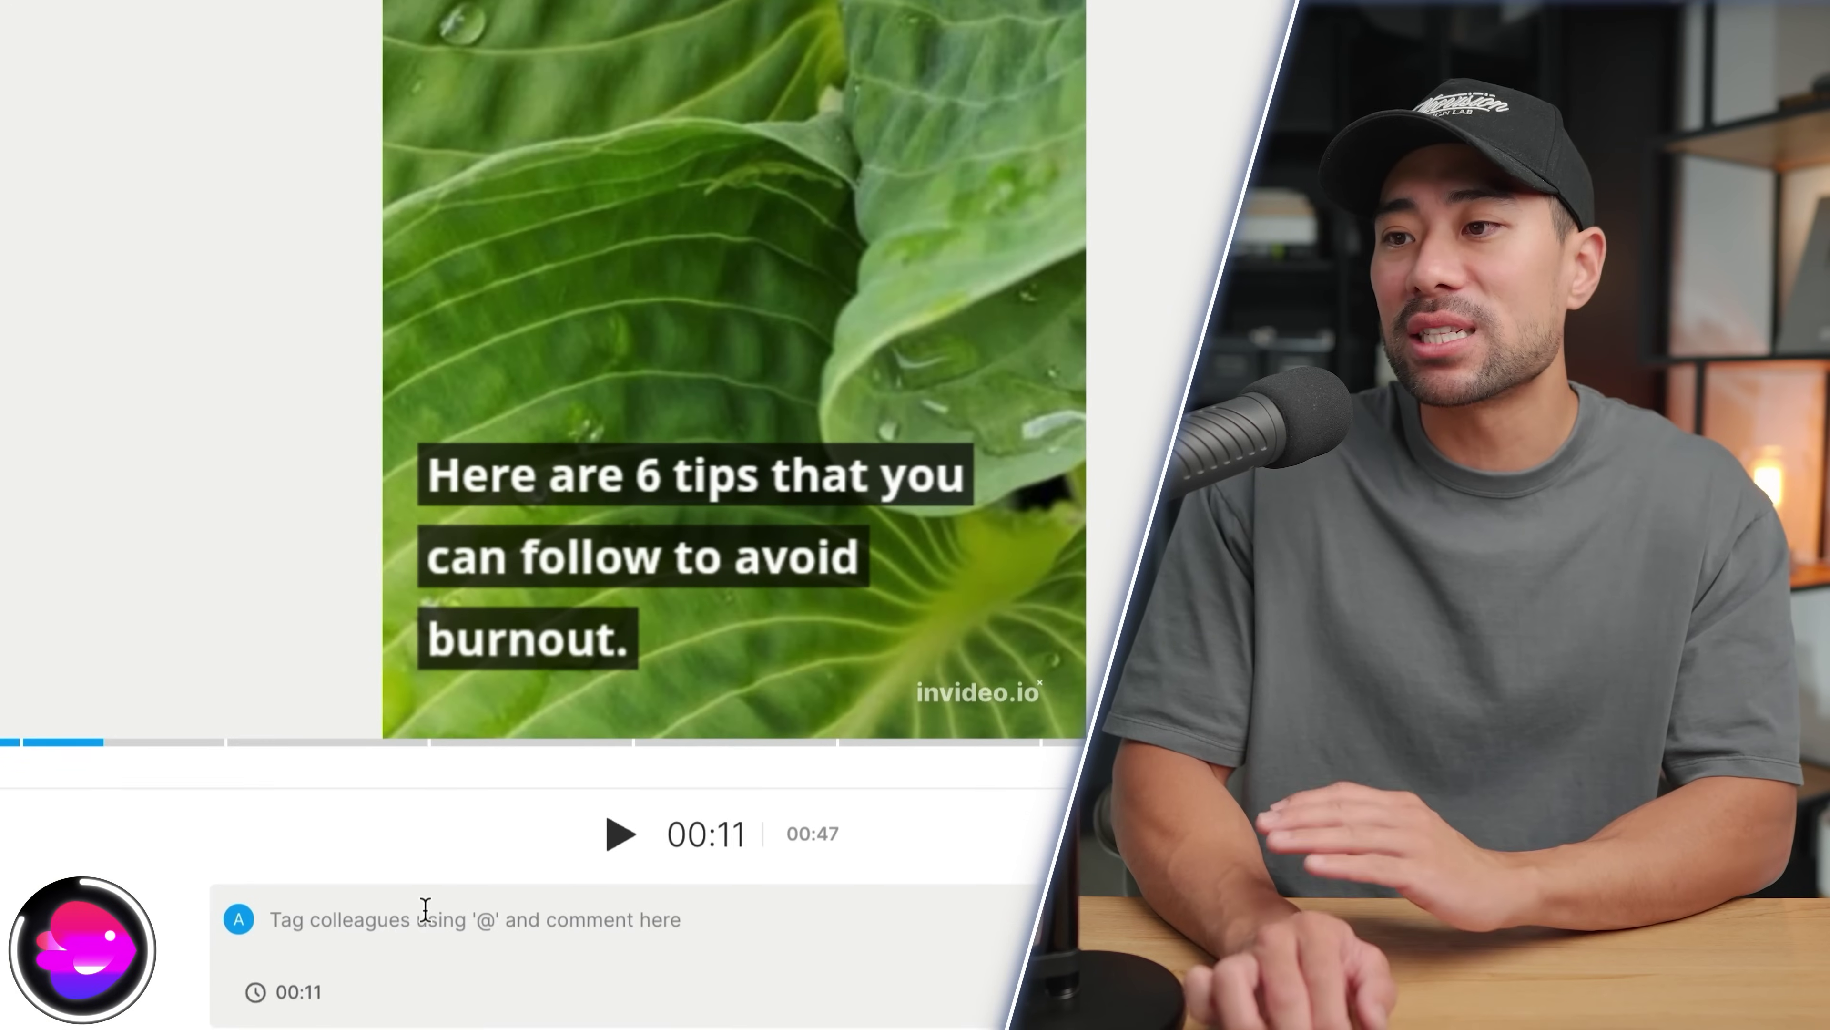
Step: Post the comment 'Change video here' at the 00:11 mark
left_click(406, 910)
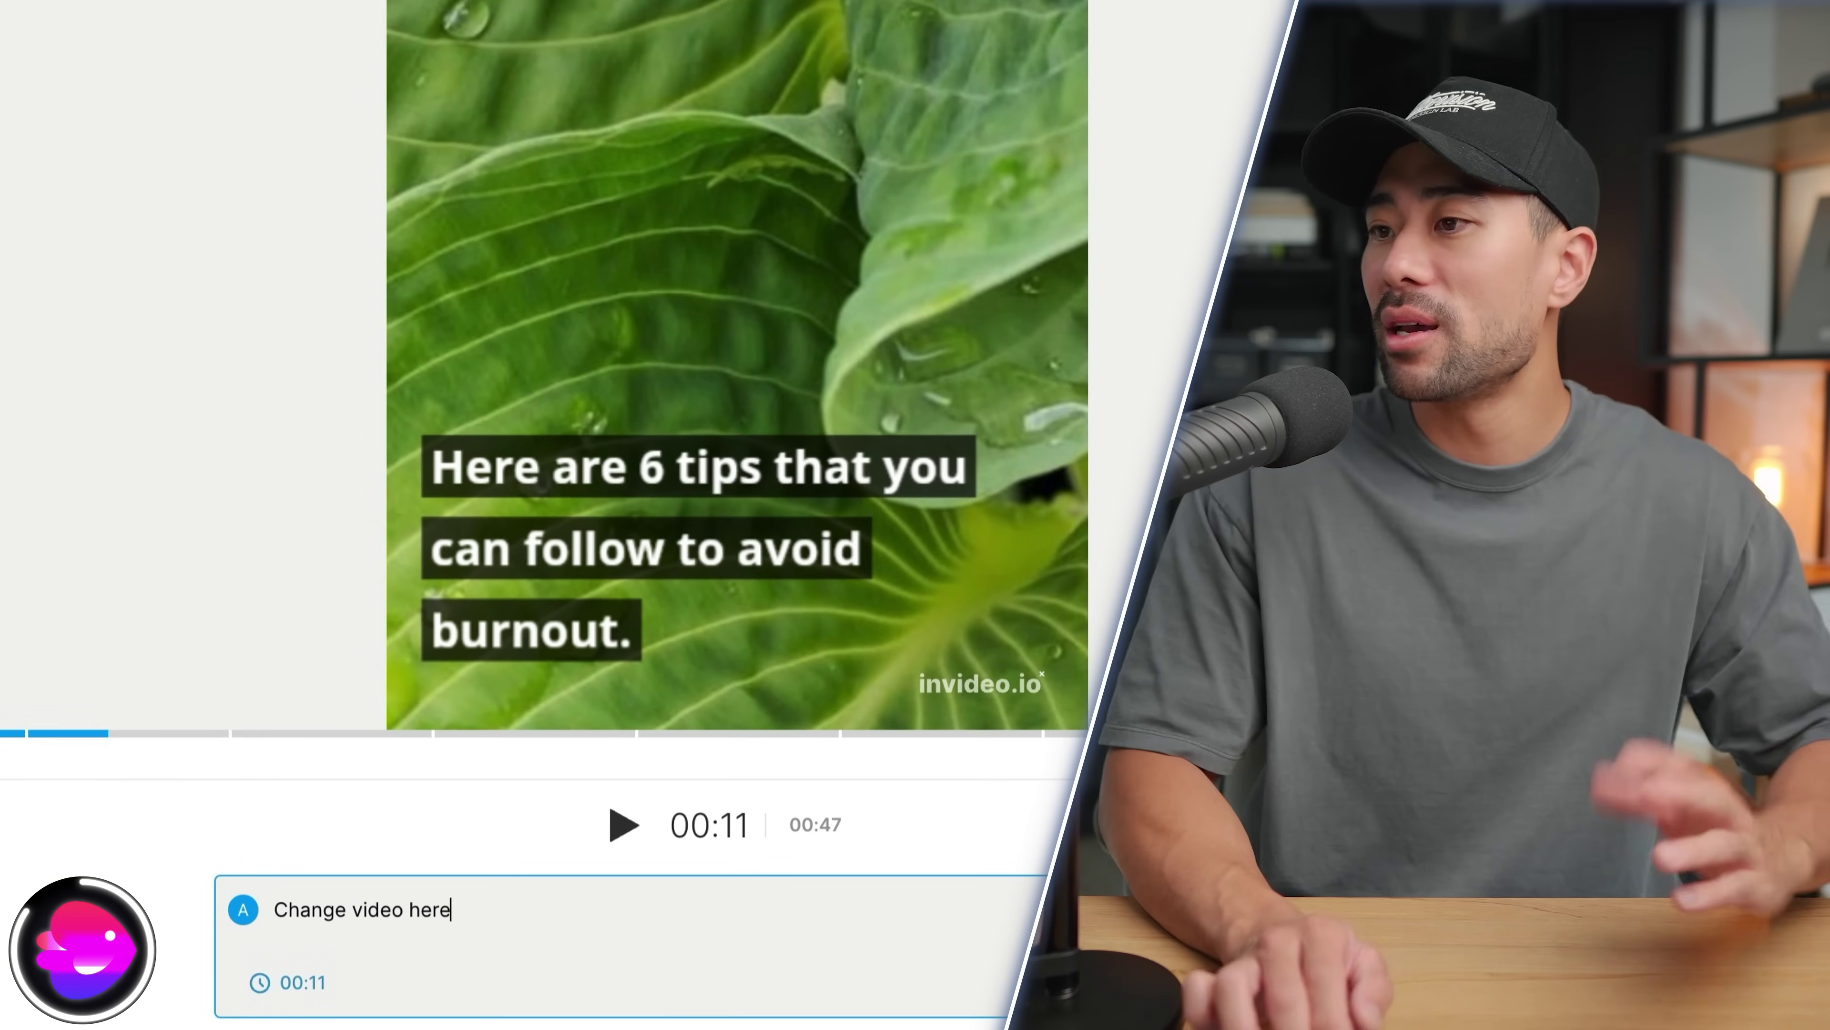
key("Return")
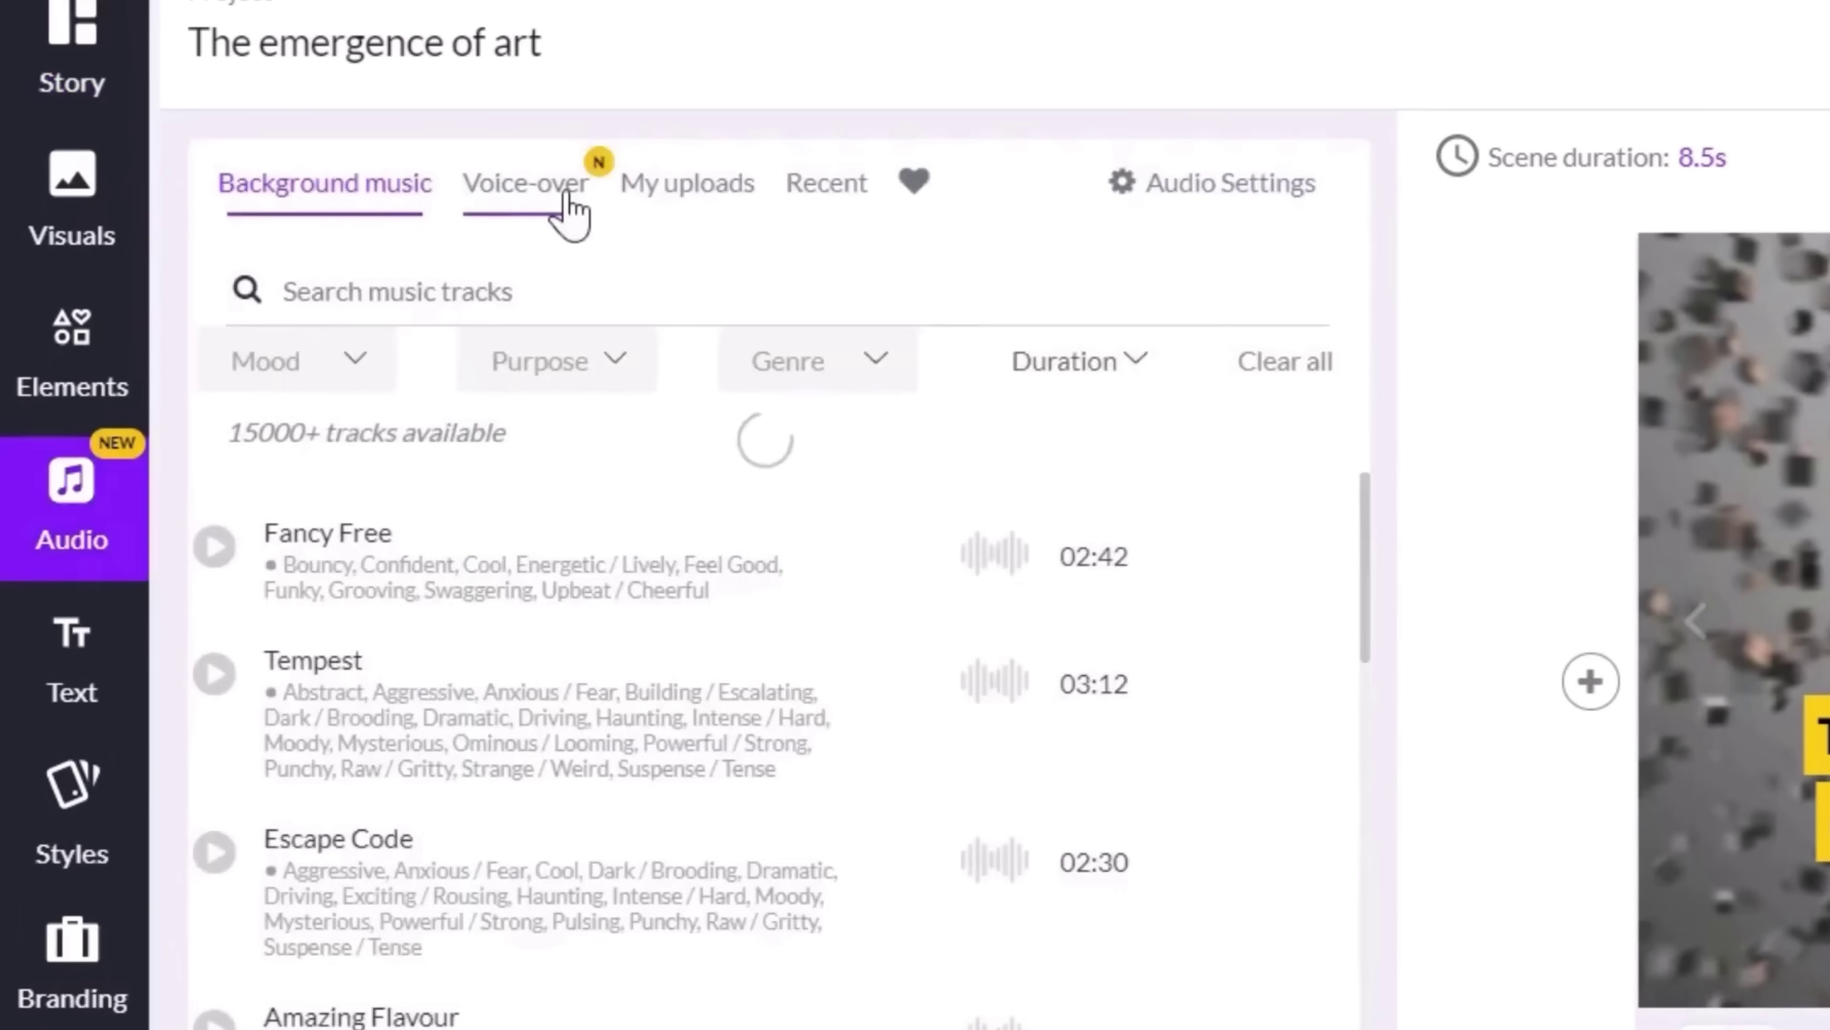
Step: Show the list of voice-over voices in Pictory's storyboard
left_click(297, 301)
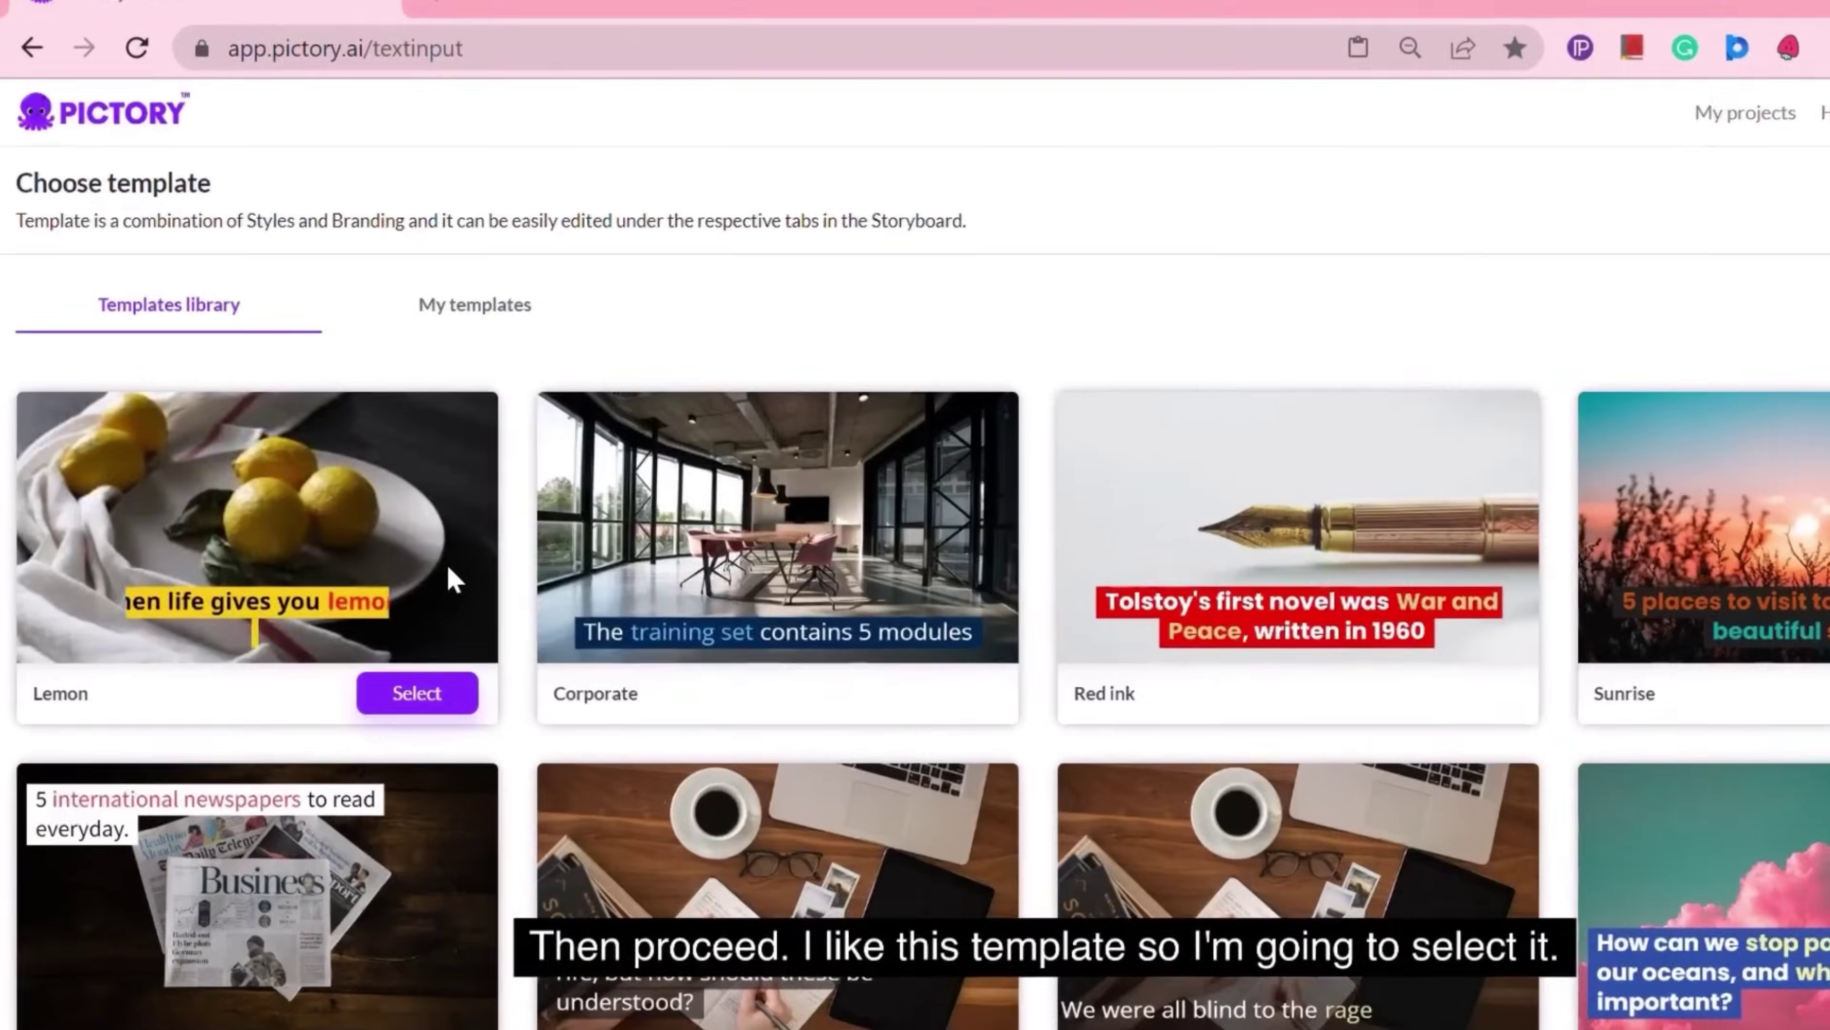